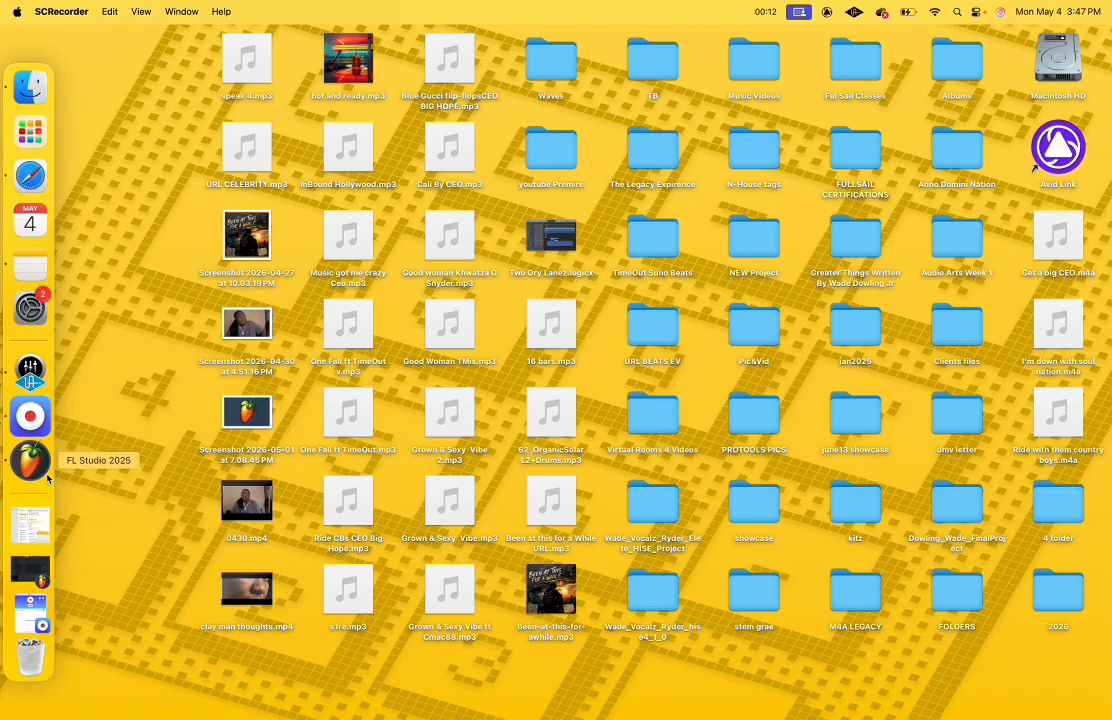
Switch to FL Studio and review the audio device and mixer settings.
click(30, 572)
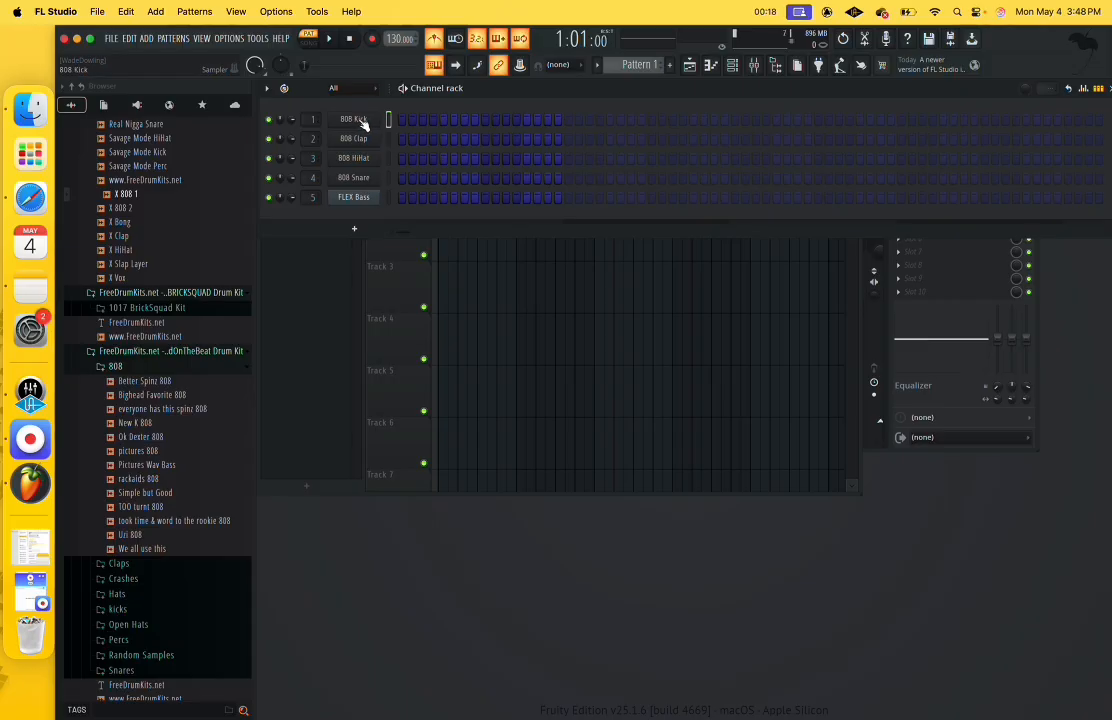
click(237, 40)
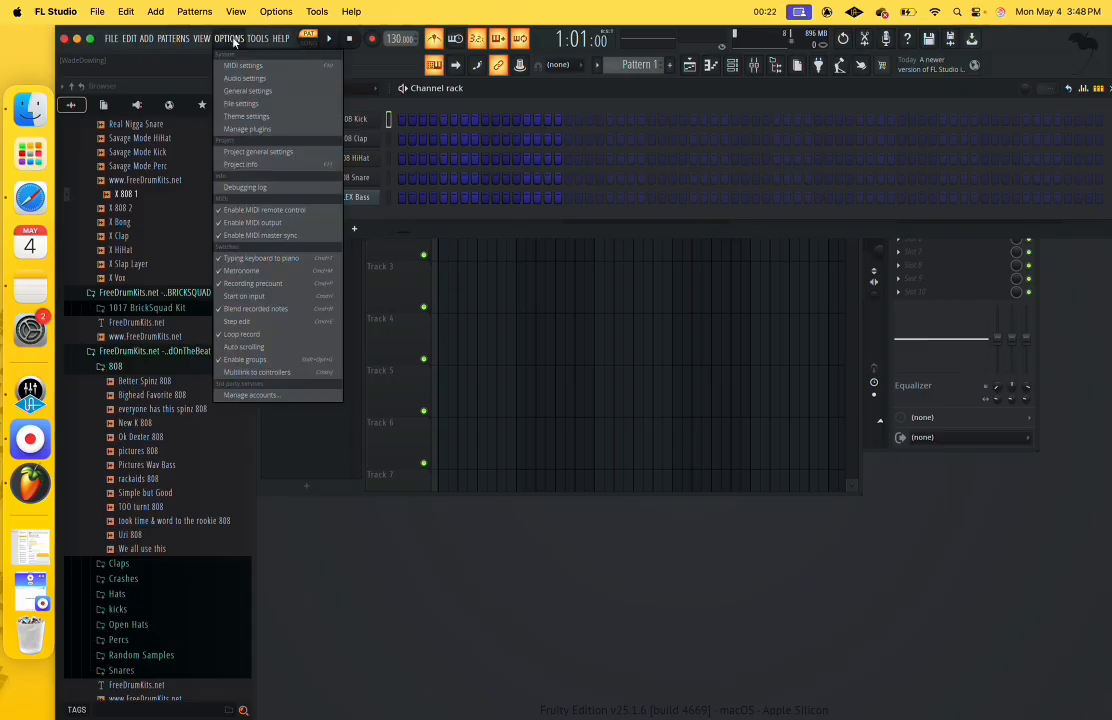
click(210, 75)
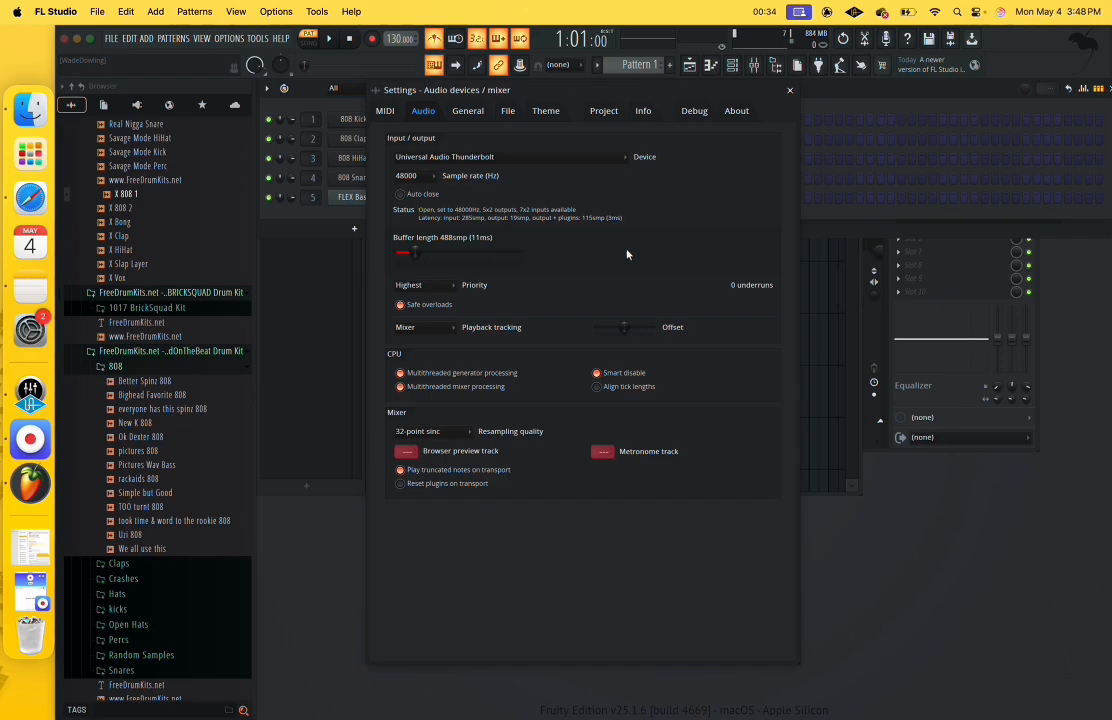
click(790, 90)
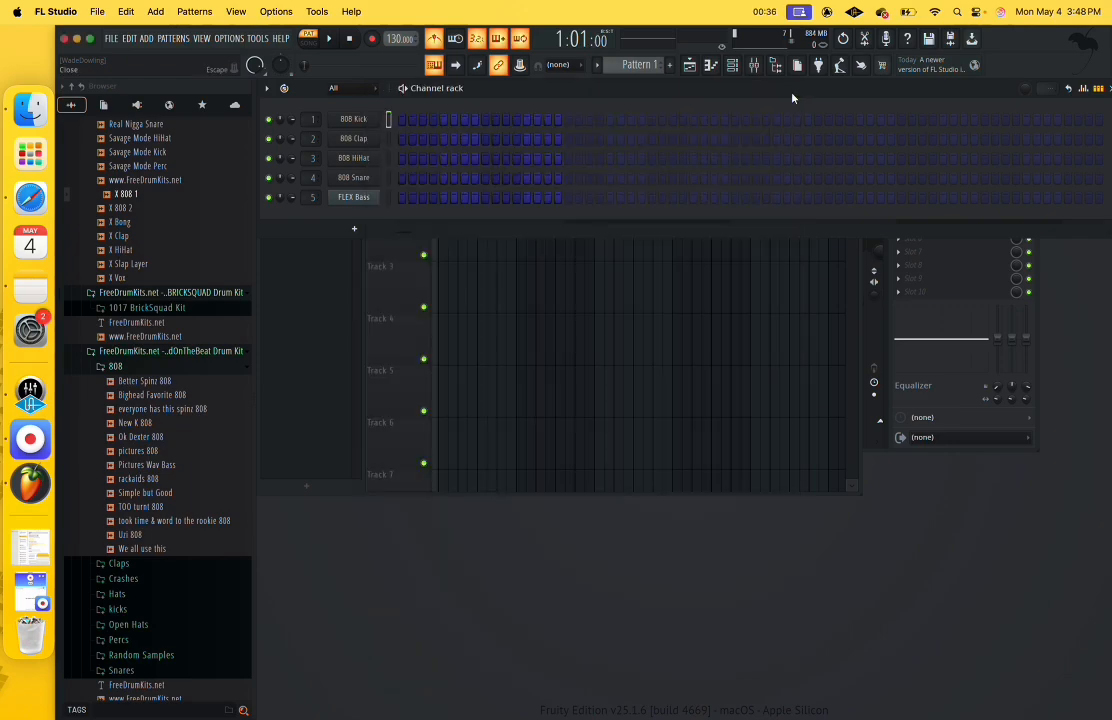
Inspect the 808 Kick channel's sampler settings and the MIDI input and output device settings.
click(355, 121)
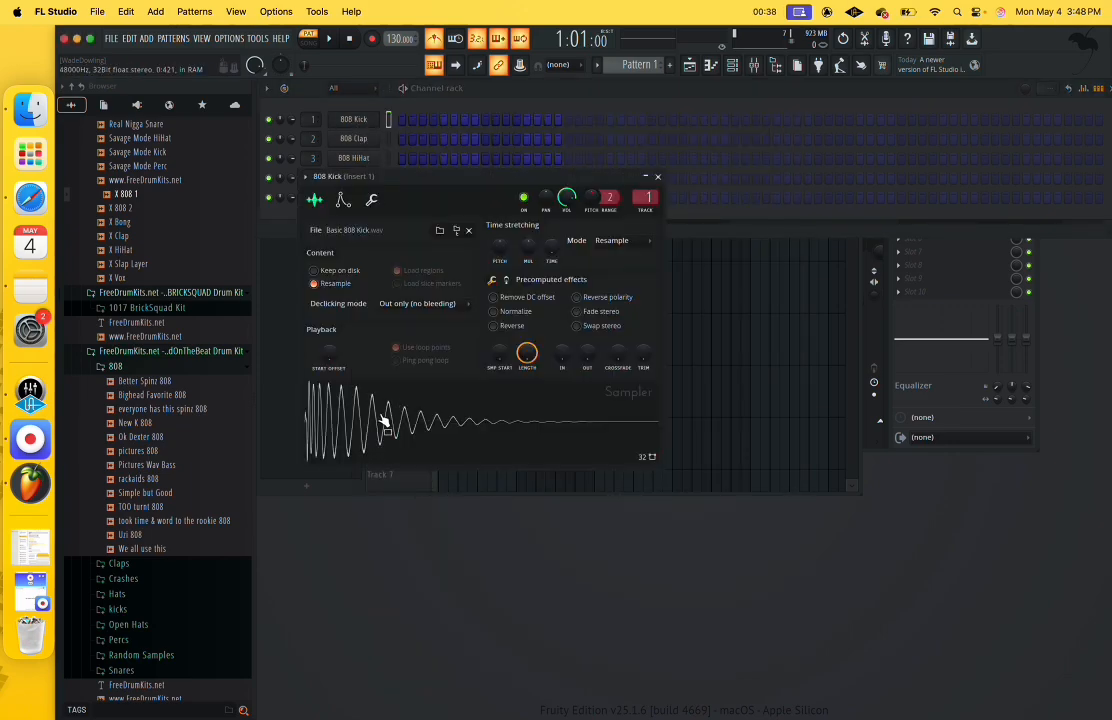
click(657, 177)
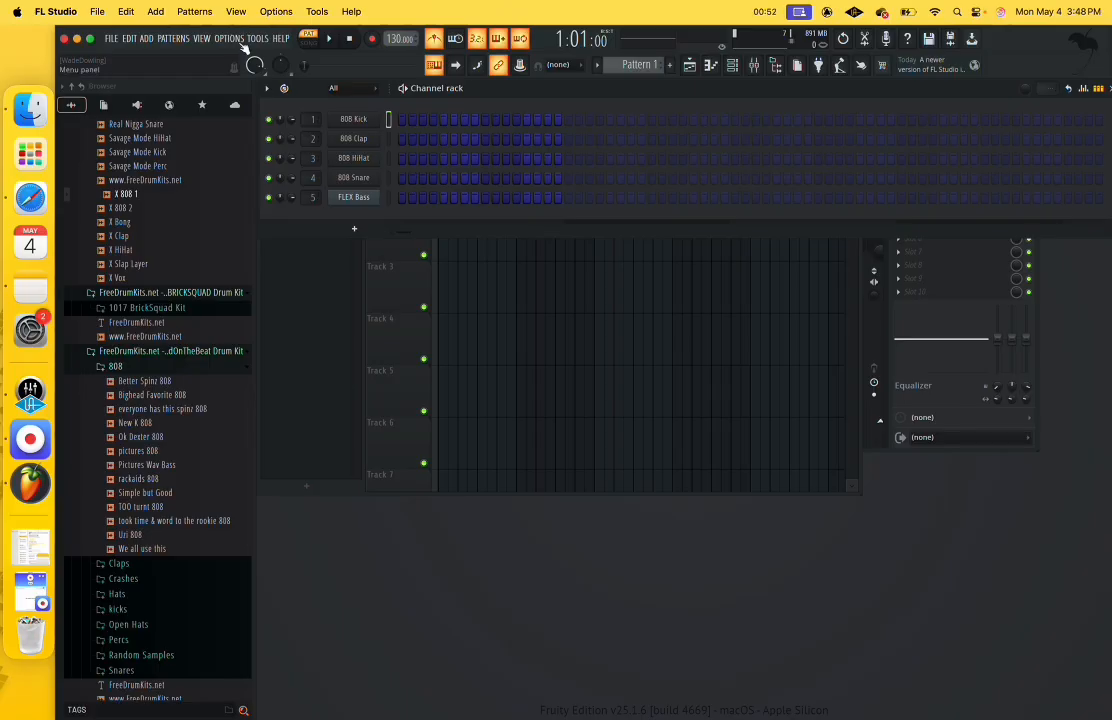
click(229, 38)
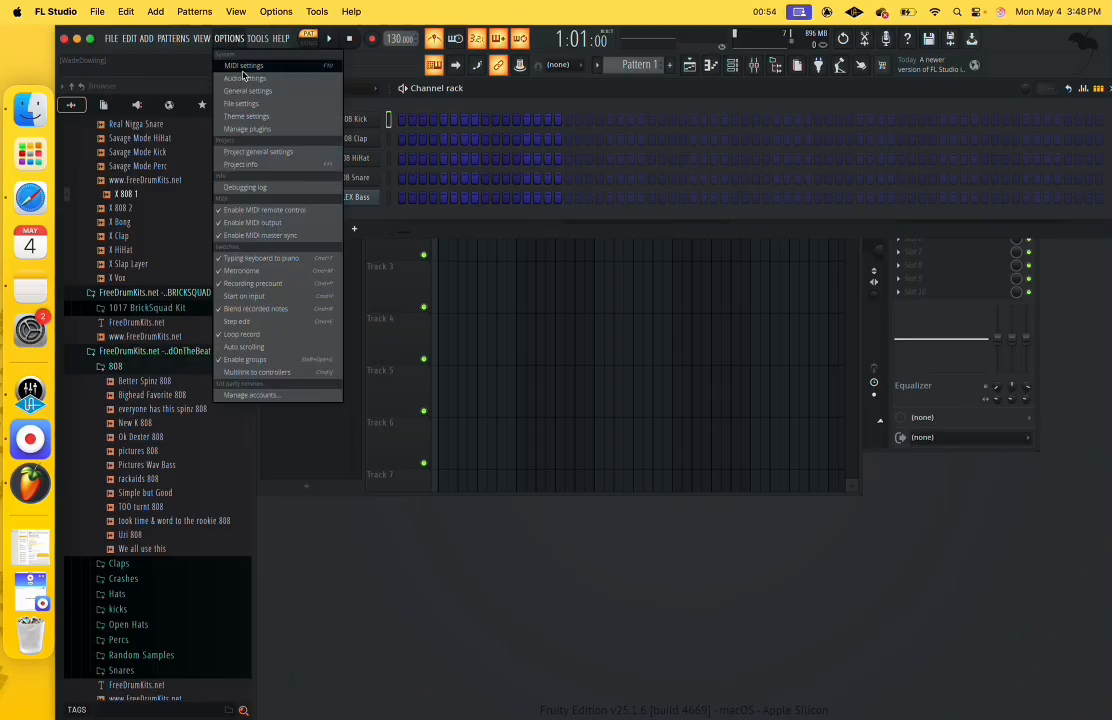
click(241, 67)
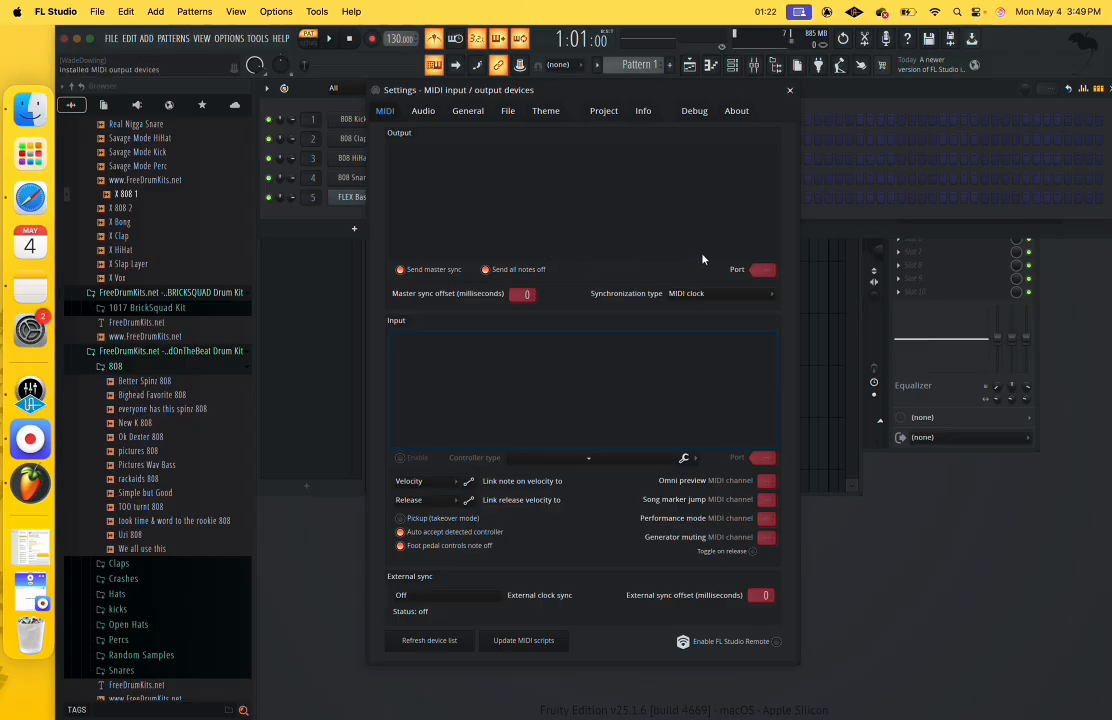
click(791, 92)
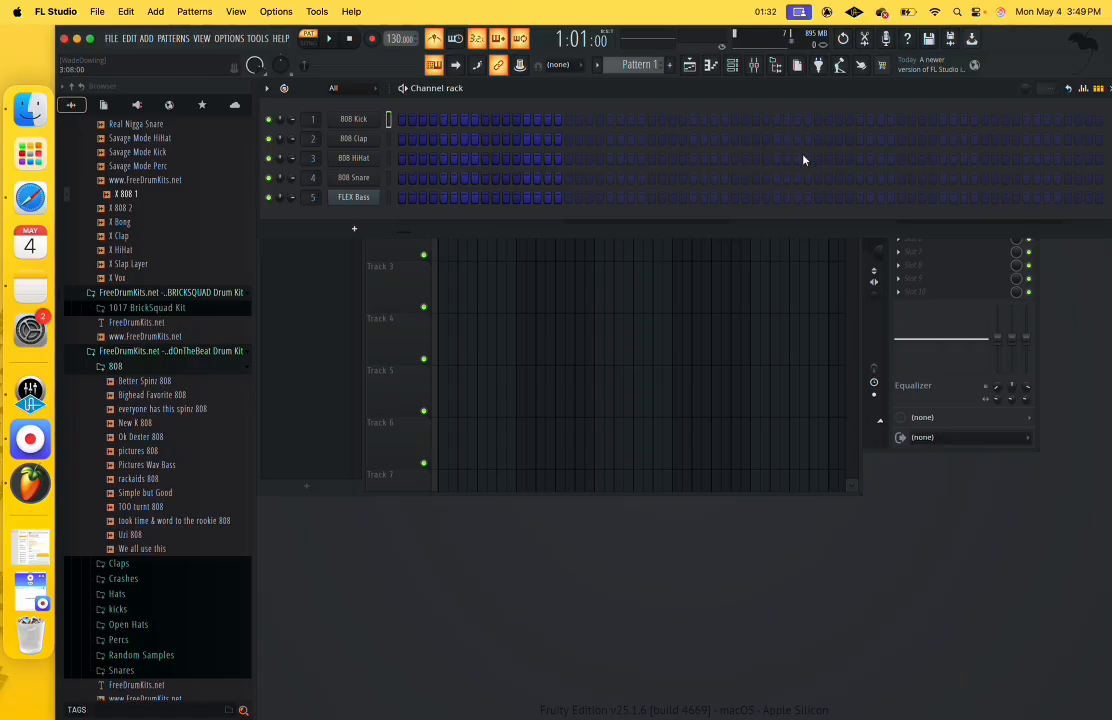
Look over the 808 Kick sample once more and briefly run playback of Pattern 1.
click(363, 121)
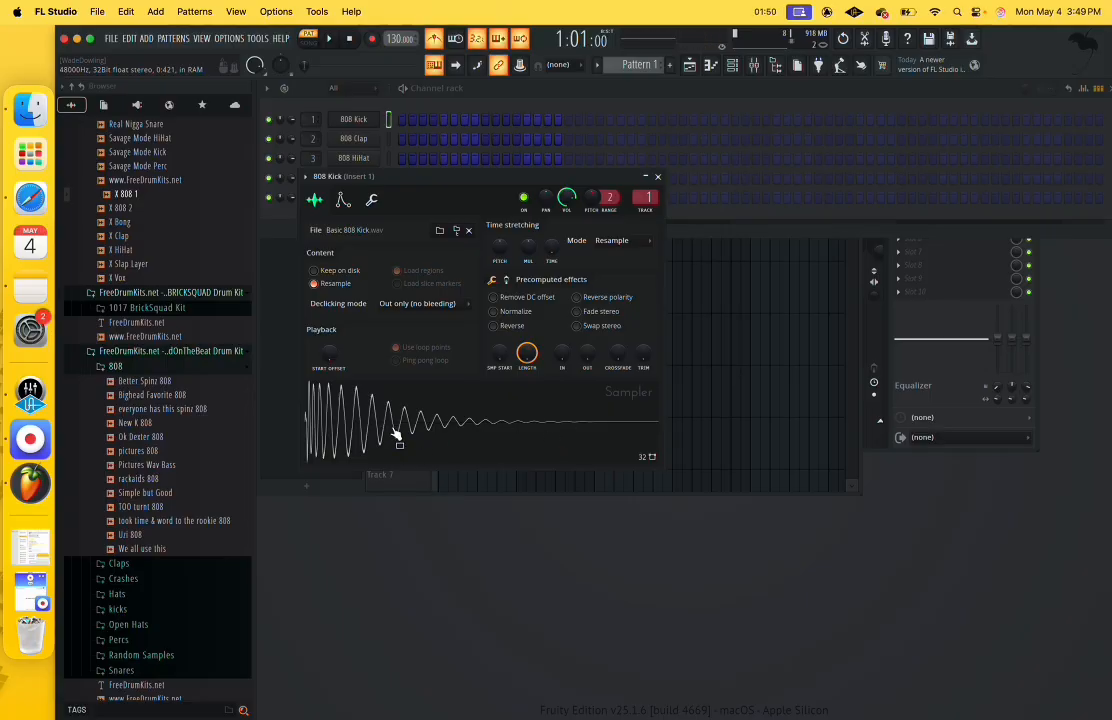
click(657, 177)
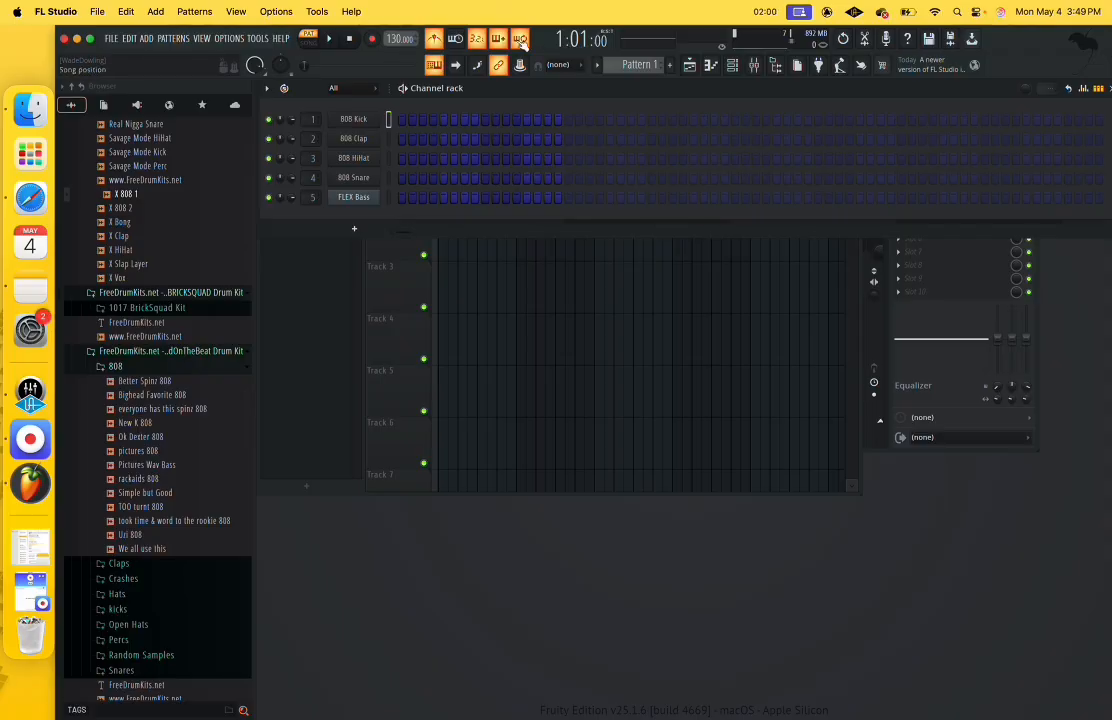
click(333, 40)
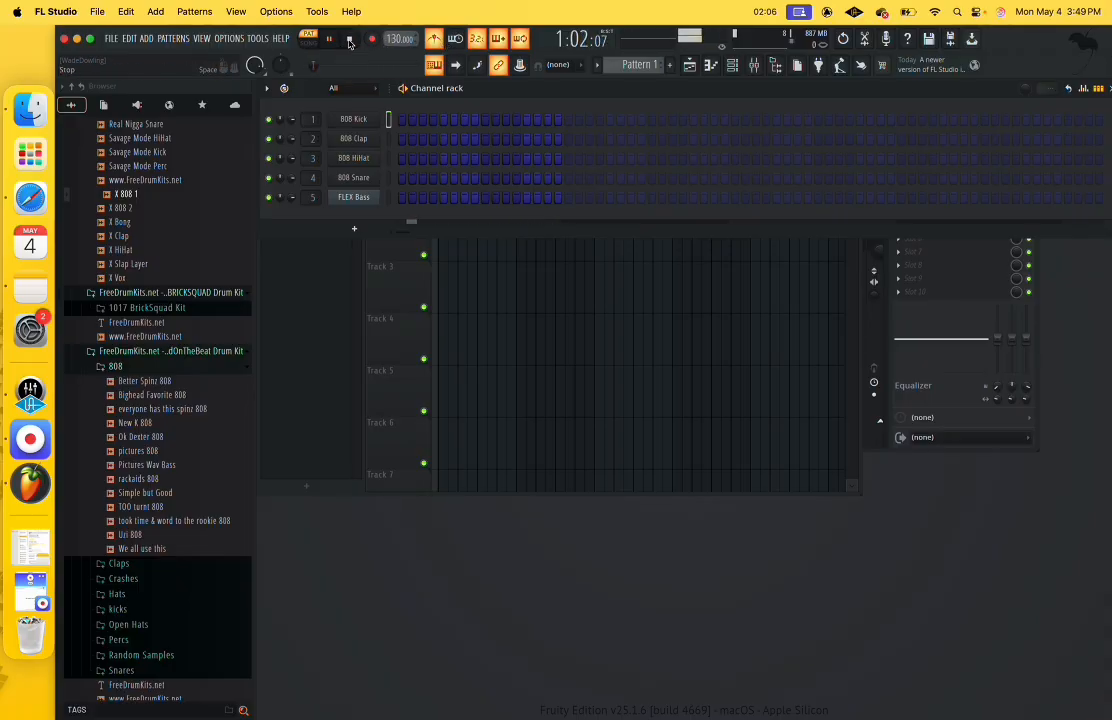
click(349, 40)
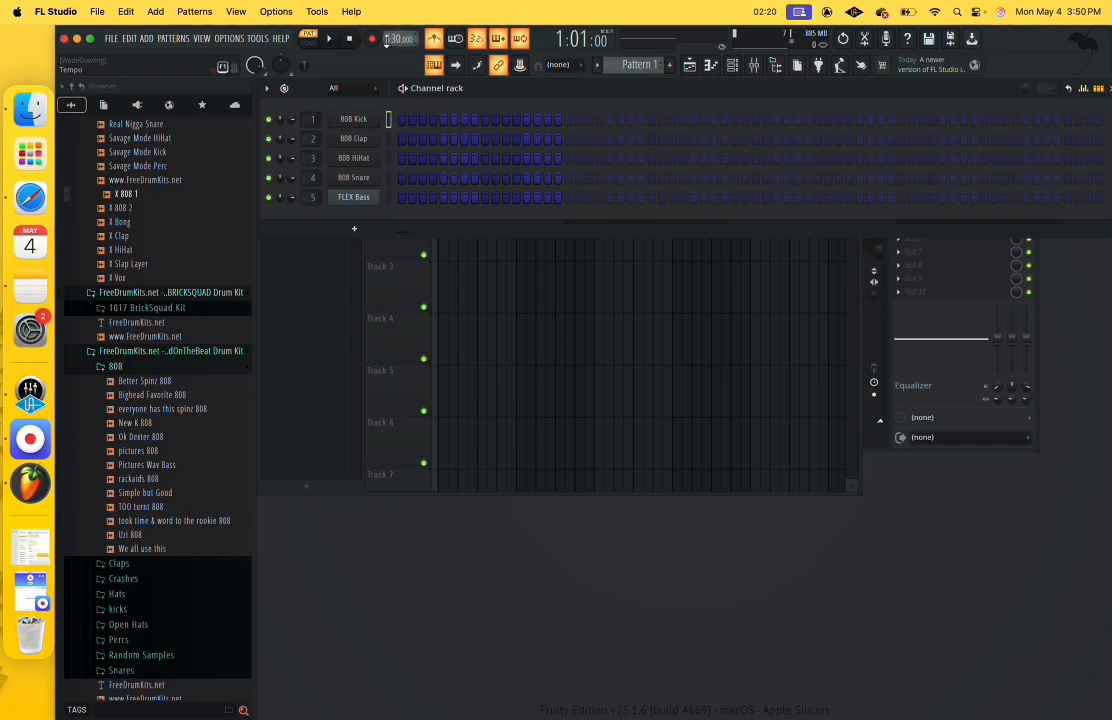
Set the project tempo to 90 BPM while the pattern plays, and stop playback.
click(333, 40)
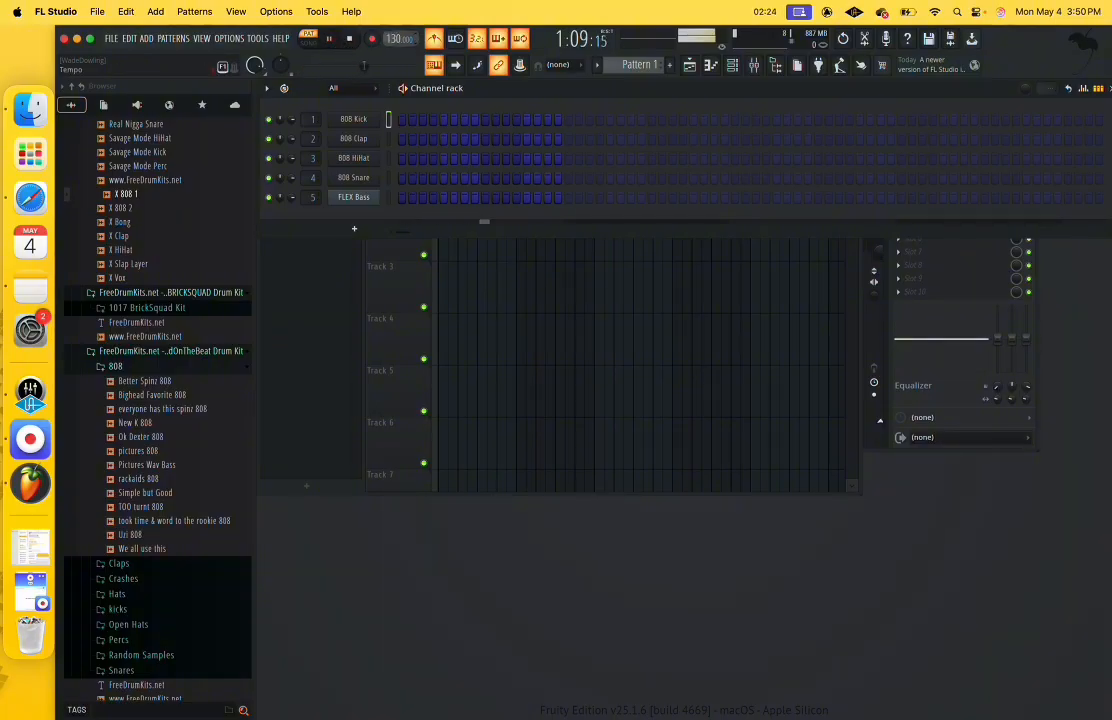
drag(399, 38, 396, 100)
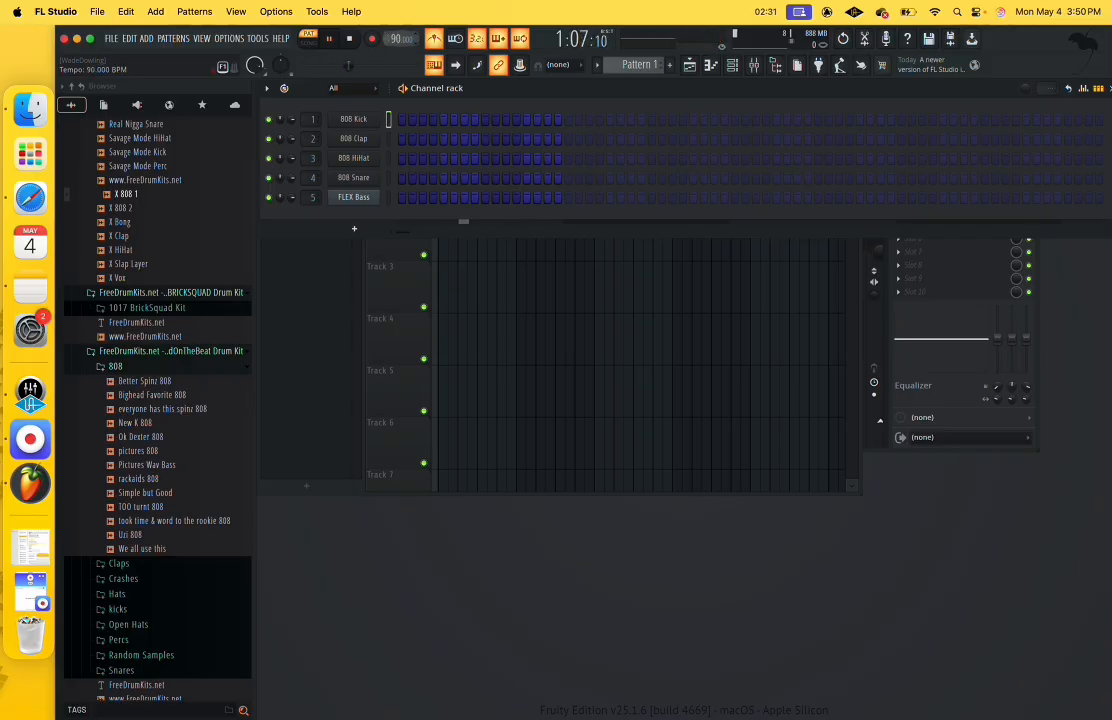
click(351, 40)
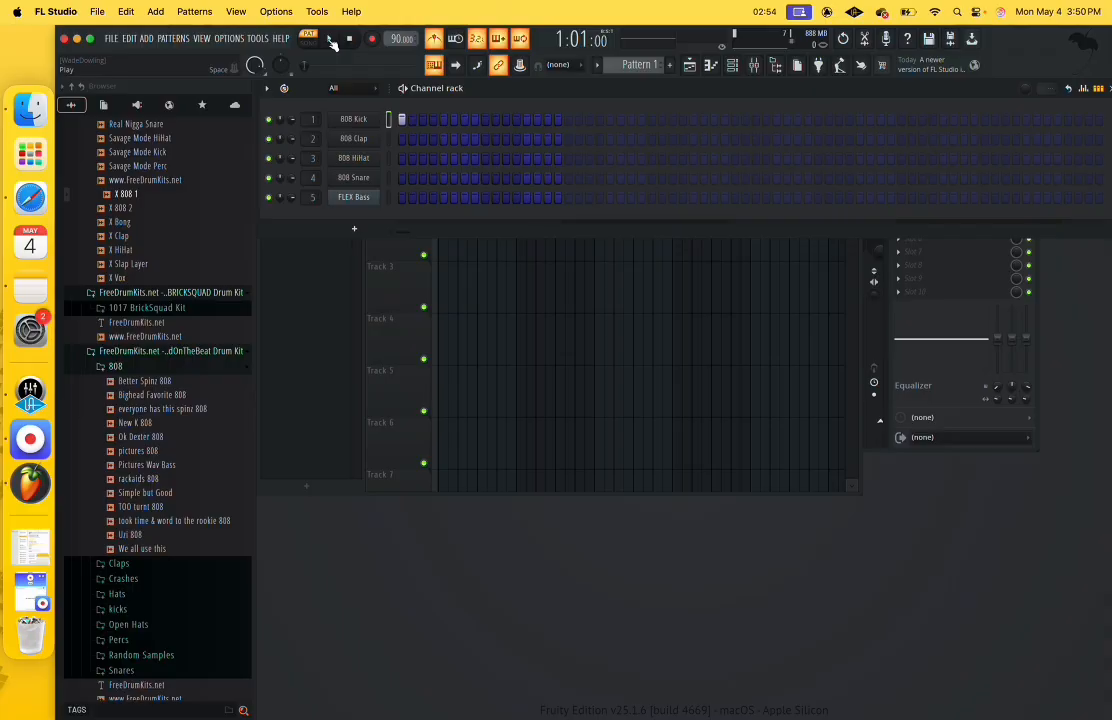
With the pattern playing, add 808 Kick hits on steps 4, 5, 7 and 15 of the first bar.
click(333, 40)
click(433, 119)
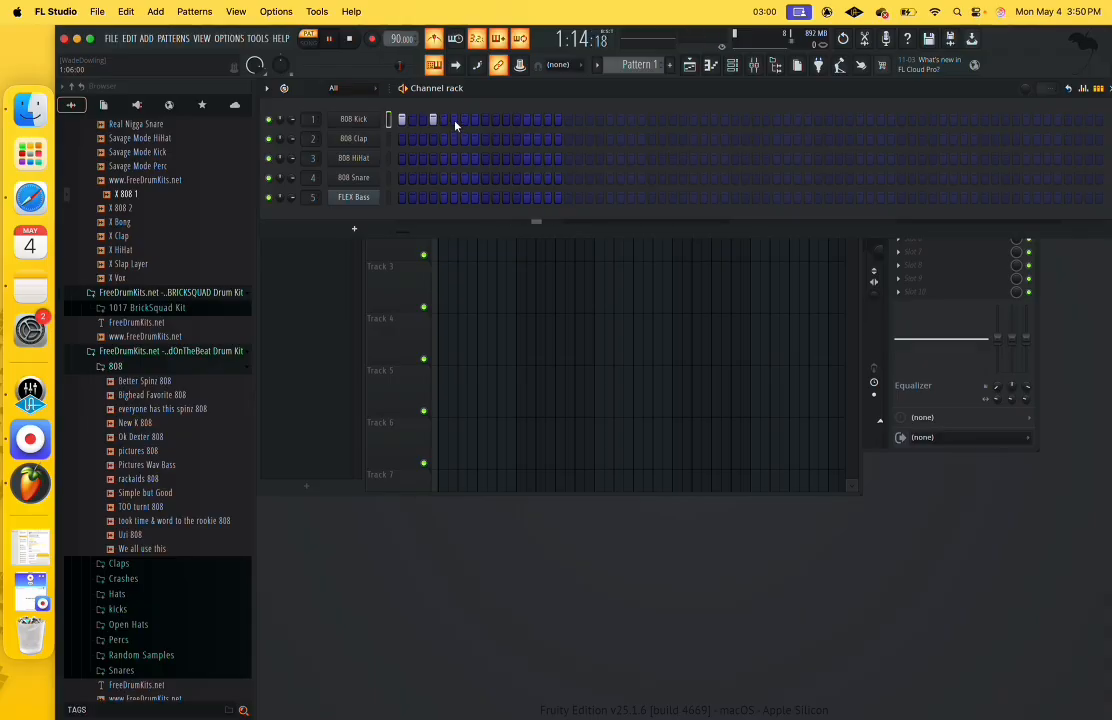
click(452, 120)
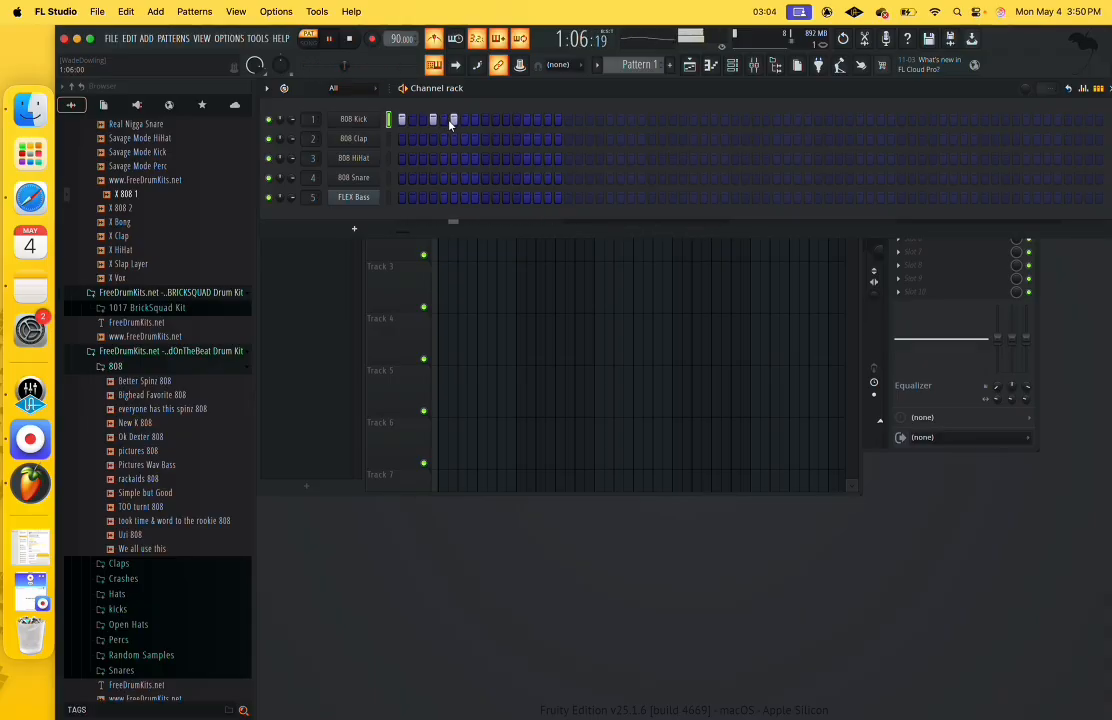
click(443, 119)
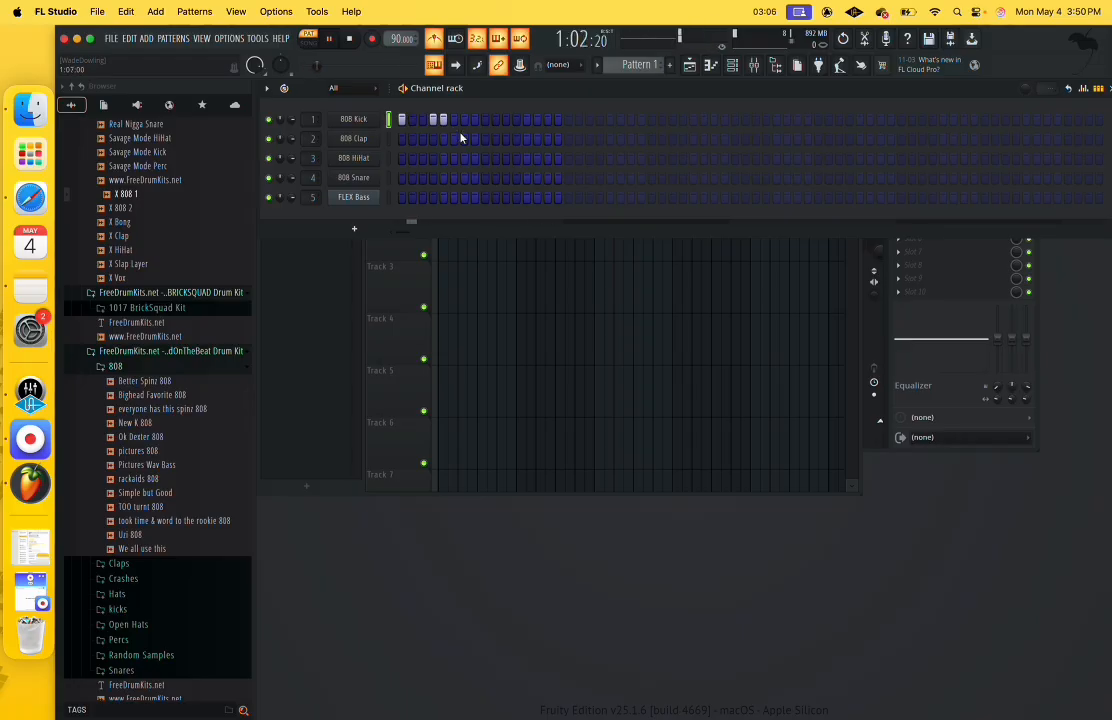
click(474, 120)
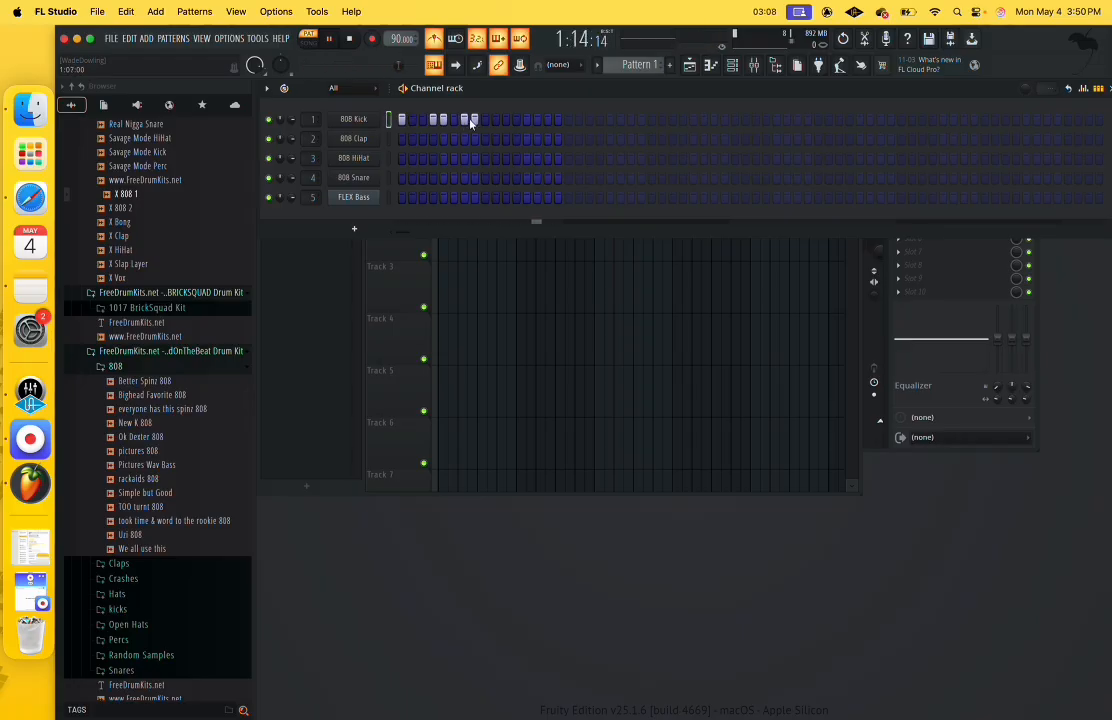
click(474, 120)
click(464, 120)
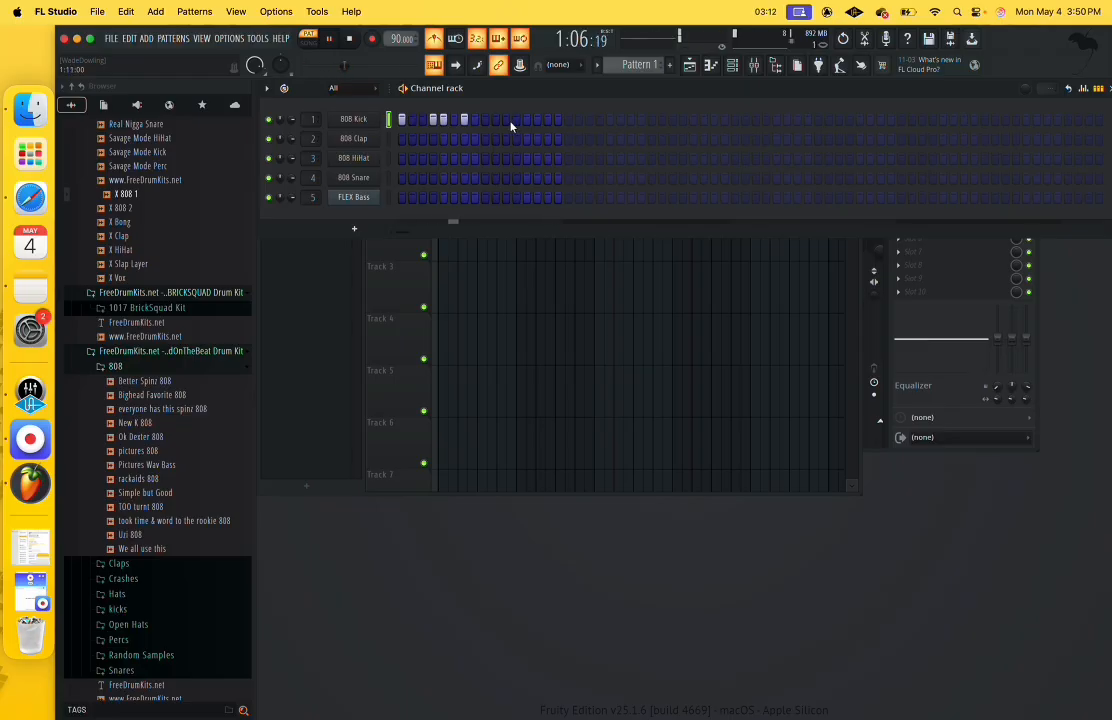
click(537, 119)
click(547, 120)
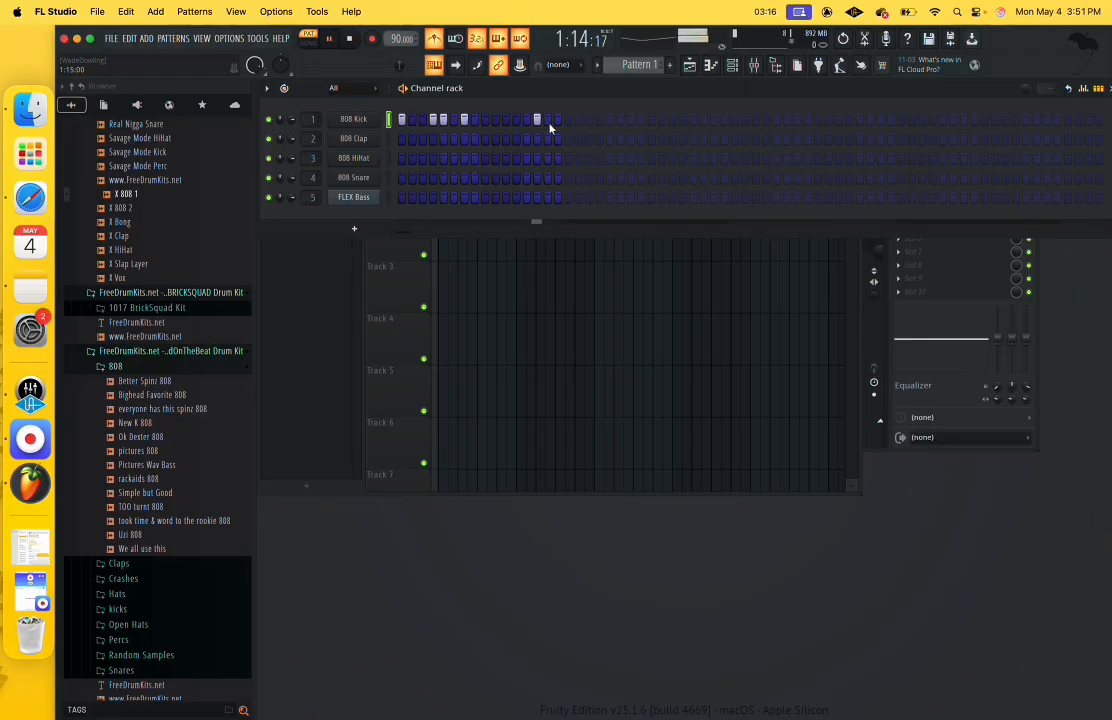
click(536, 120)
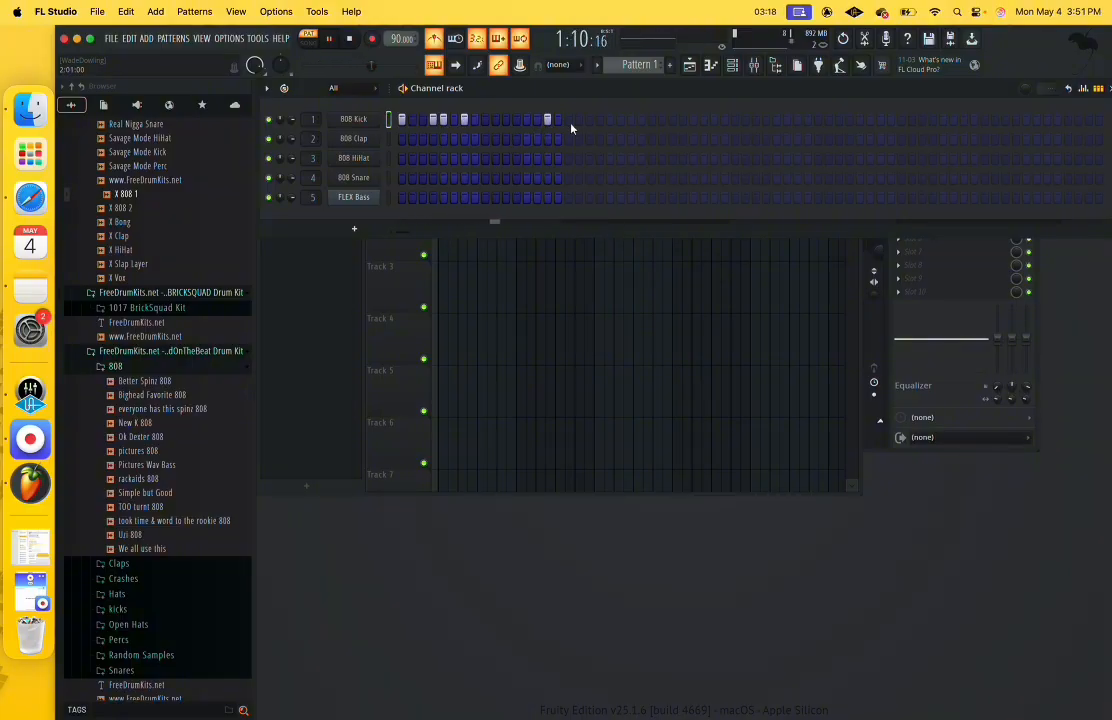
Extend the 808 Kick pattern into the second bar with hits on steps 18, 21, 24 and 30.
click(568, 119)
click(569, 122)
click(578, 119)
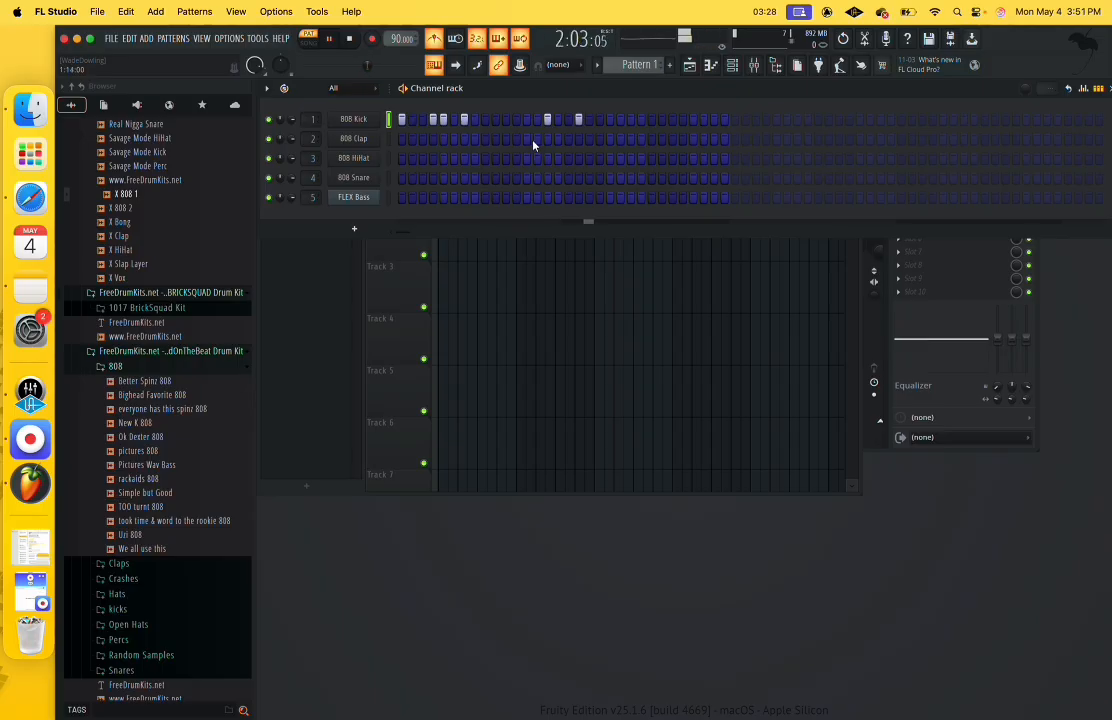
click(609, 119)
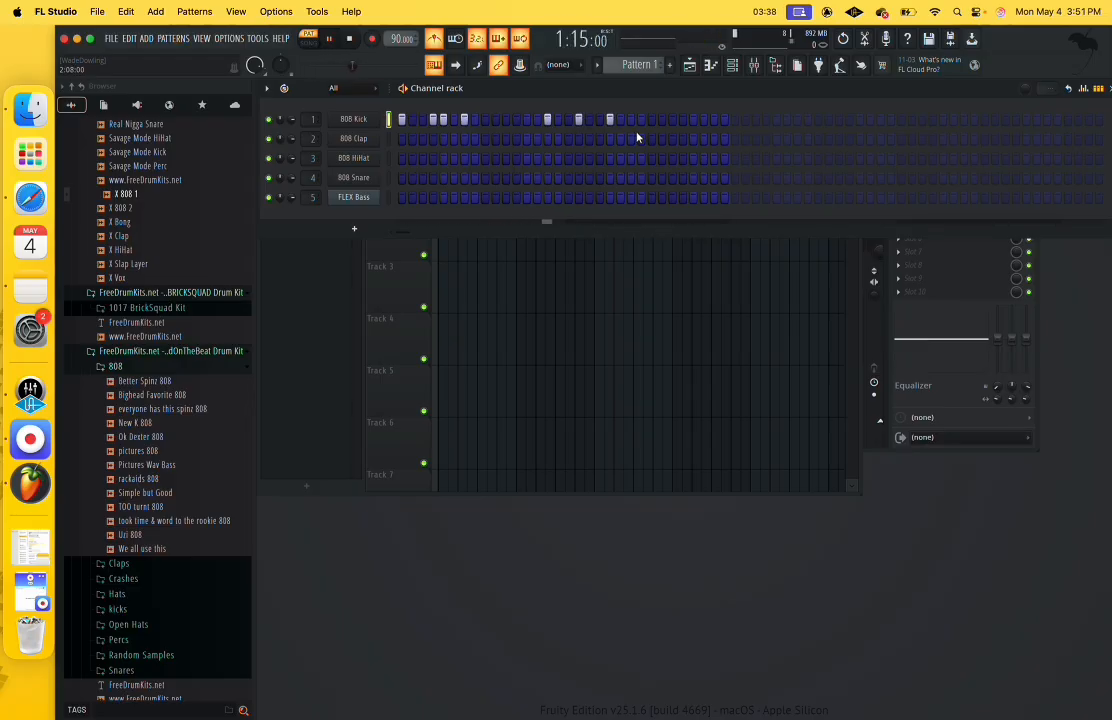
click(641, 119)
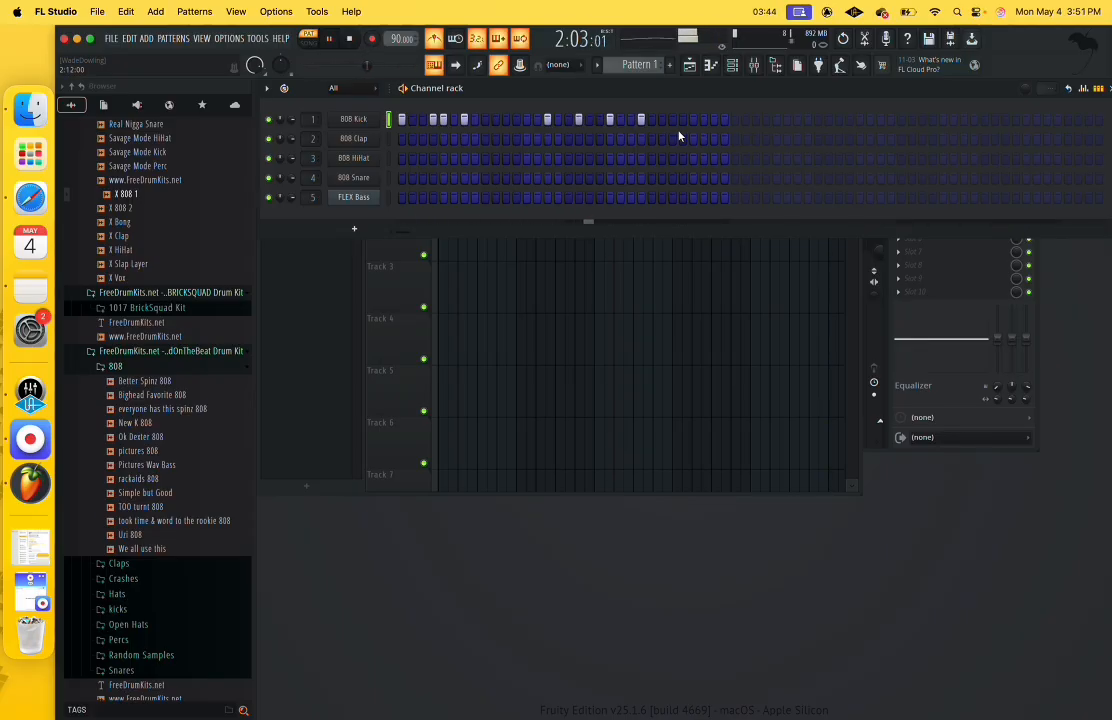
click(704, 120)
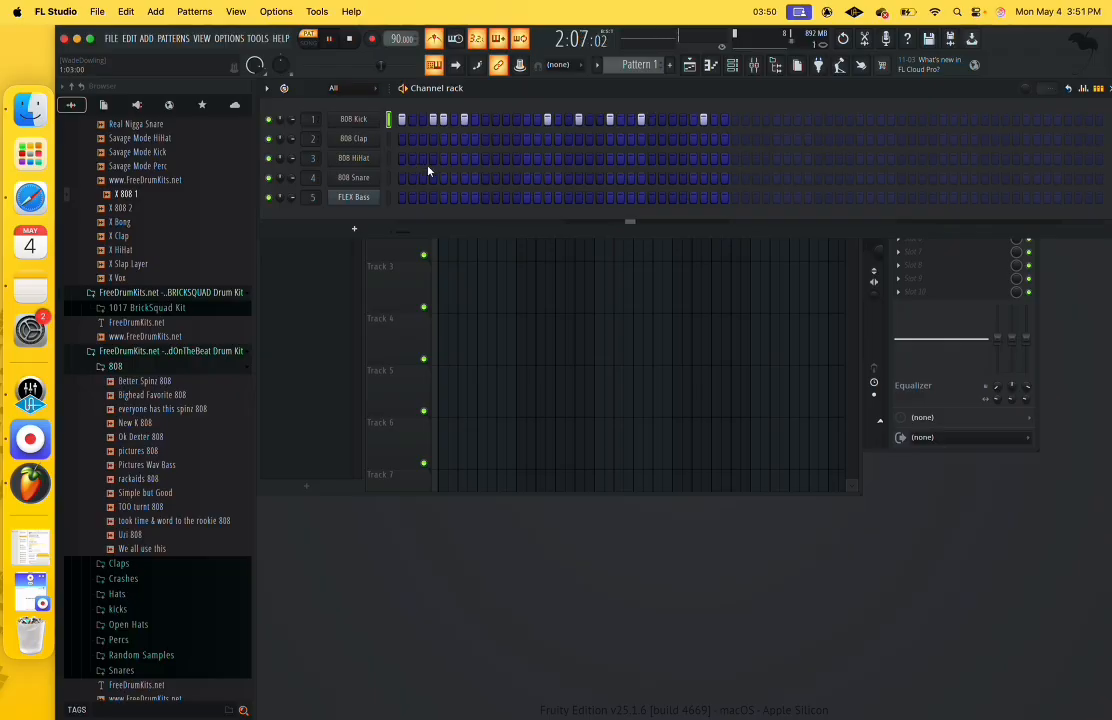
Inspect the 808 HiHat channel's sampler settings and its available channel options.
click(365, 162)
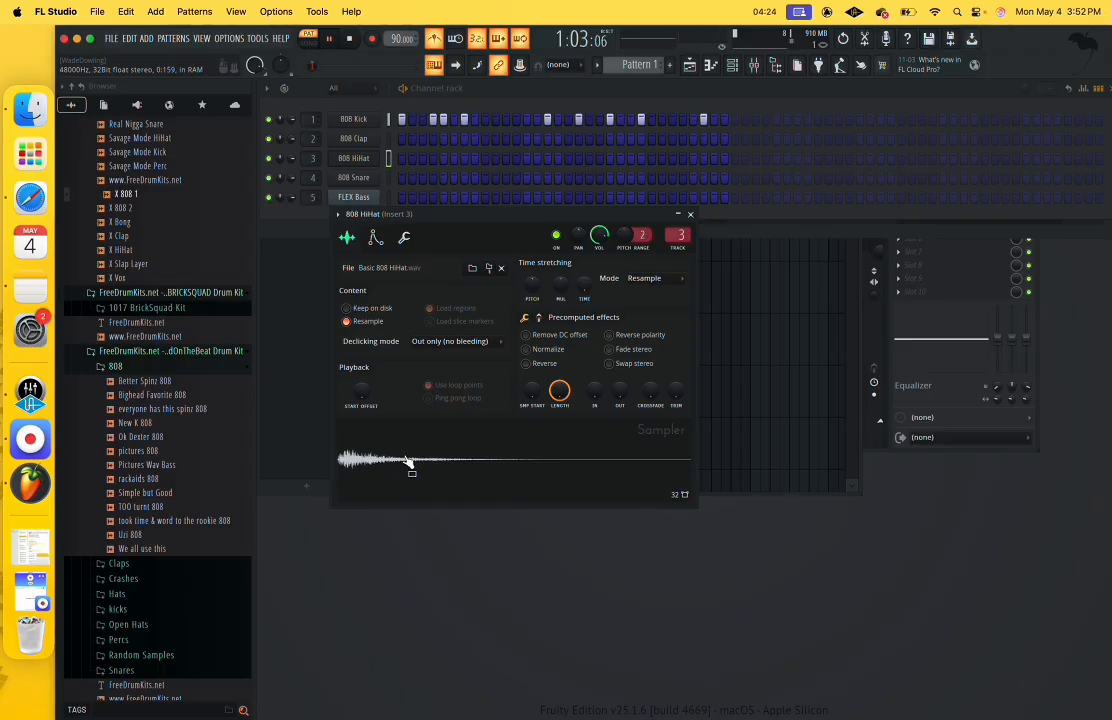
click(690, 214)
right_click(378, 153)
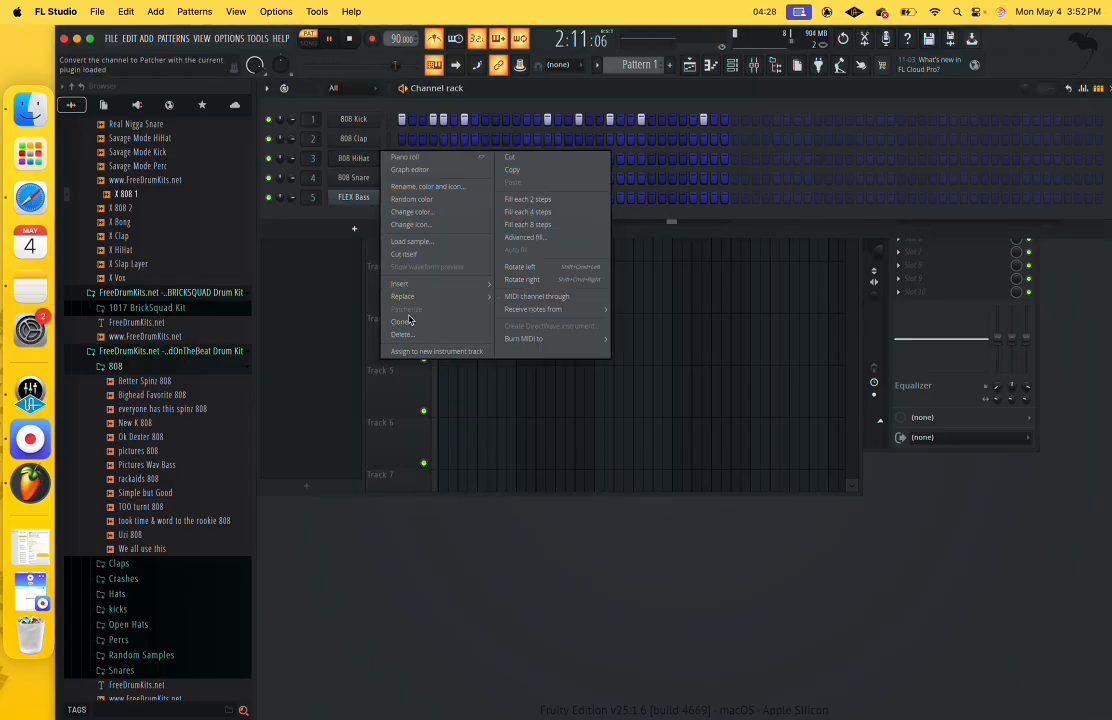
click(272, 182)
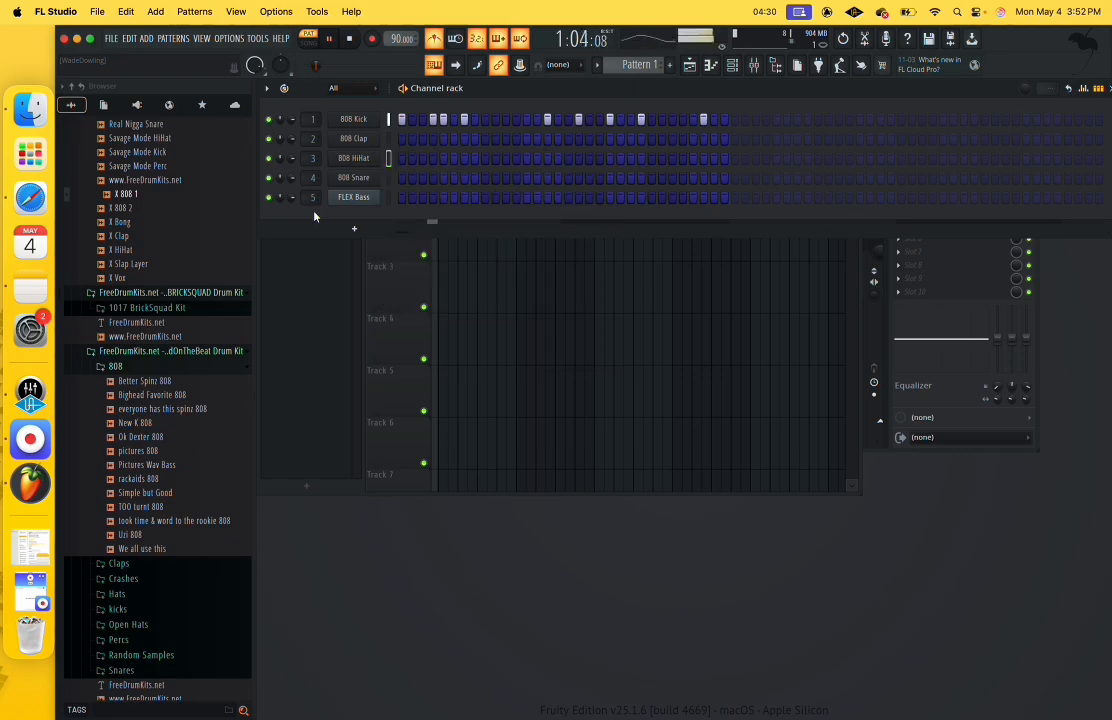
Try filling the 808 HiHat channel every 8 steps and every 4 steps.
right_click(355, 162)
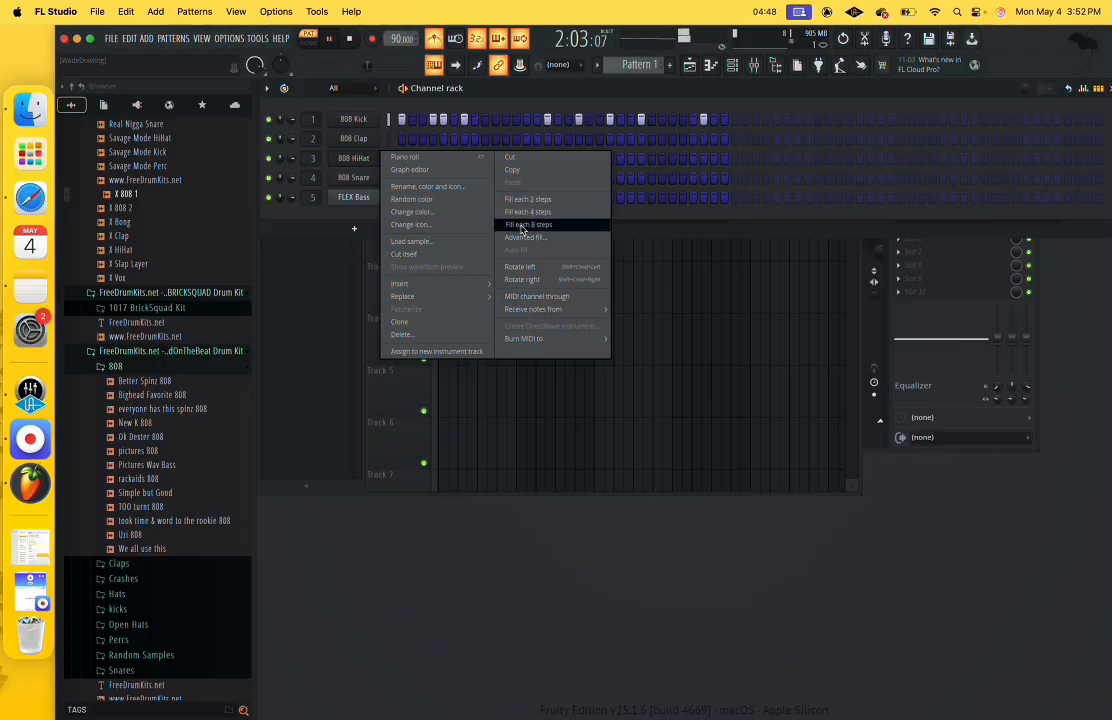
click(521, 226)
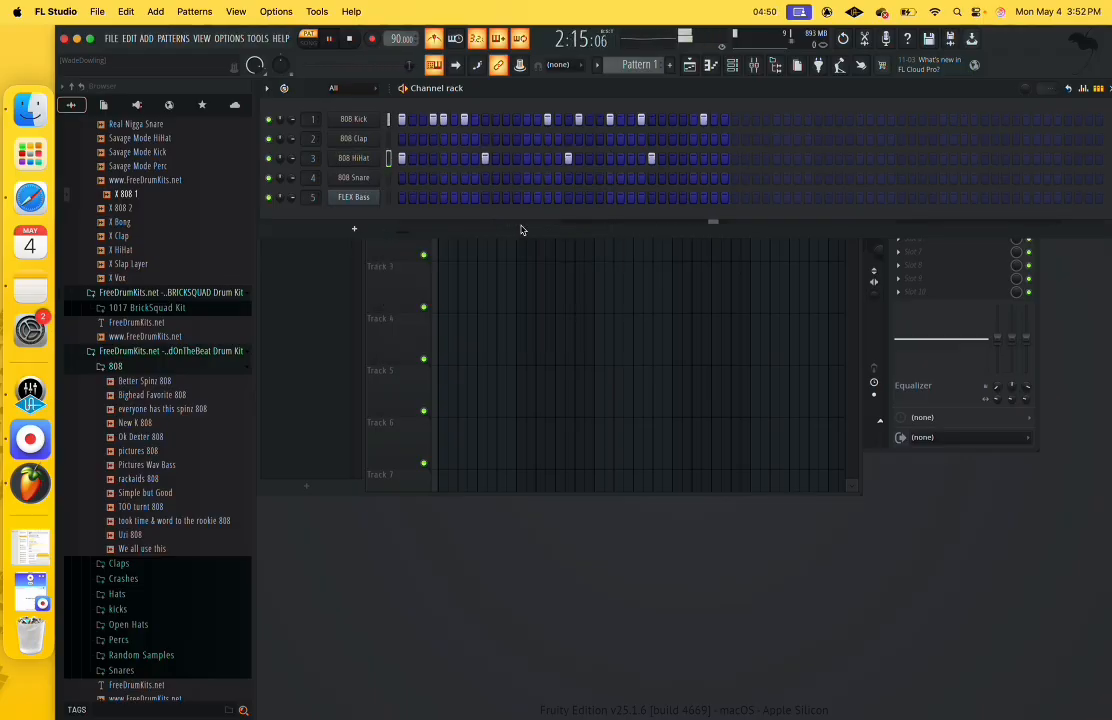
right_click(361, 161)
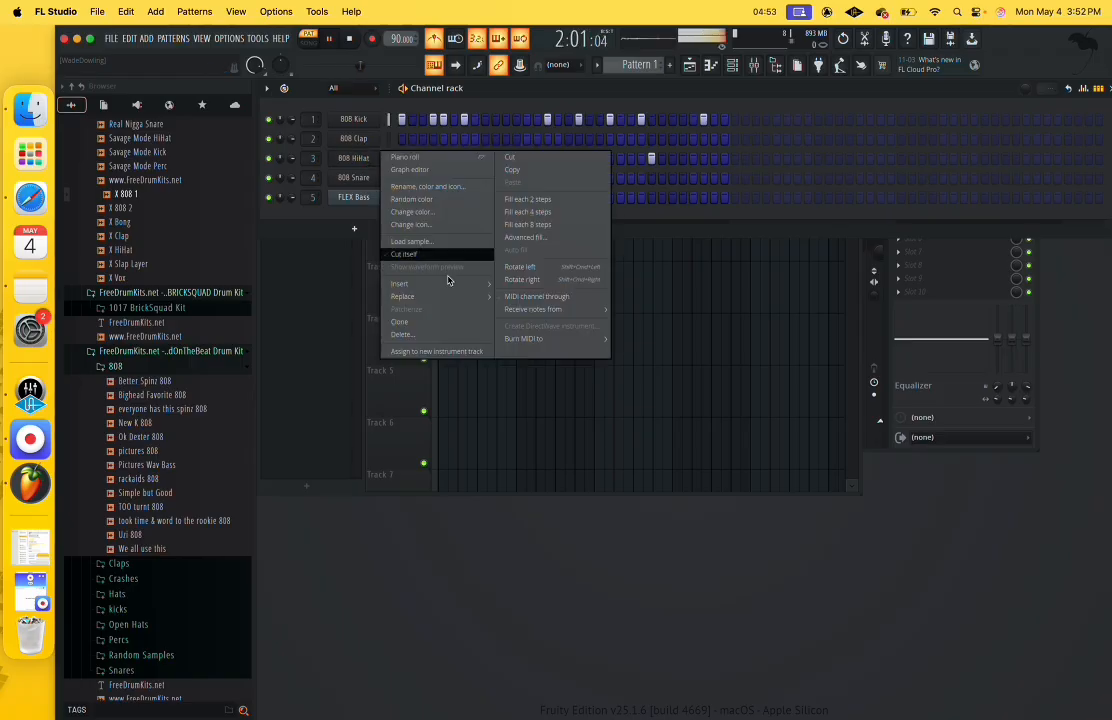
click(541, 212)
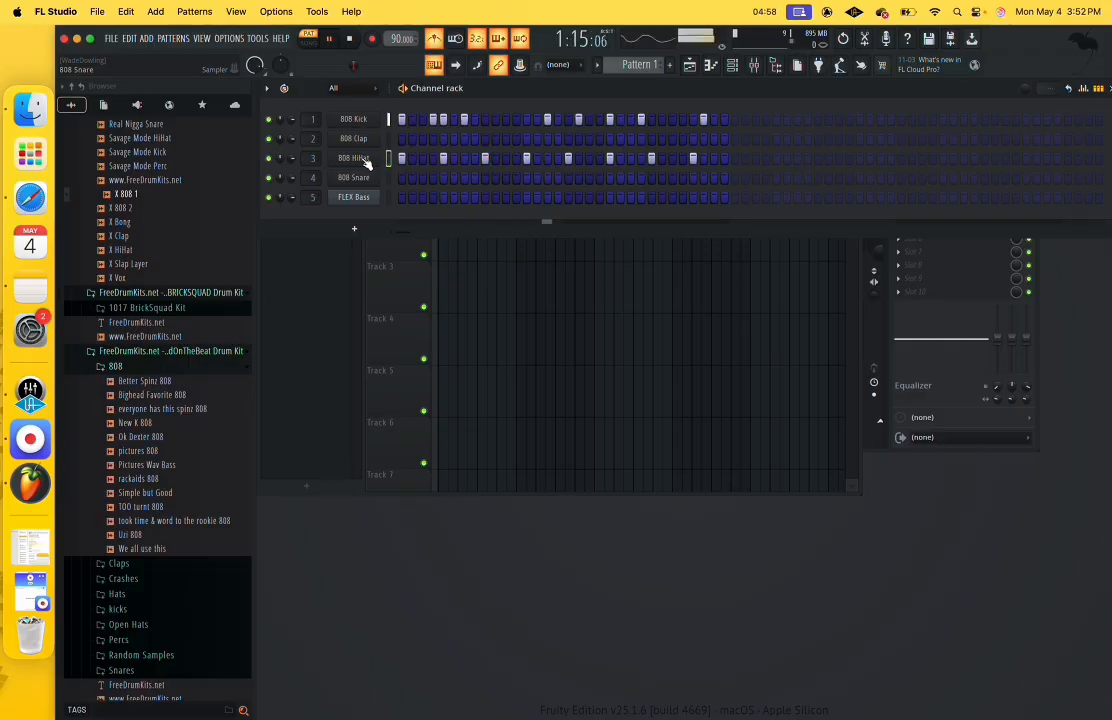
Fill the 808 HiHat channel with a hit on each 2 steps.
right_click(366, 163)
click(521, 202)
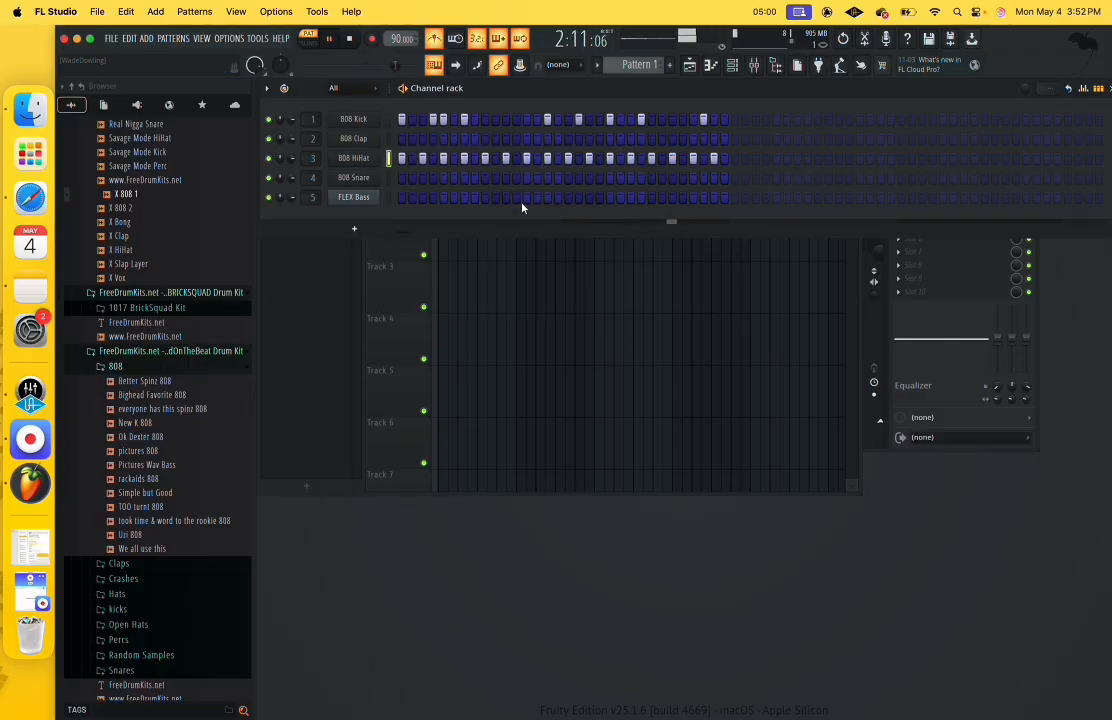
Turn off the metronome and check the 808 Snare channel's sample settings, ending playback.
click(435, 39)
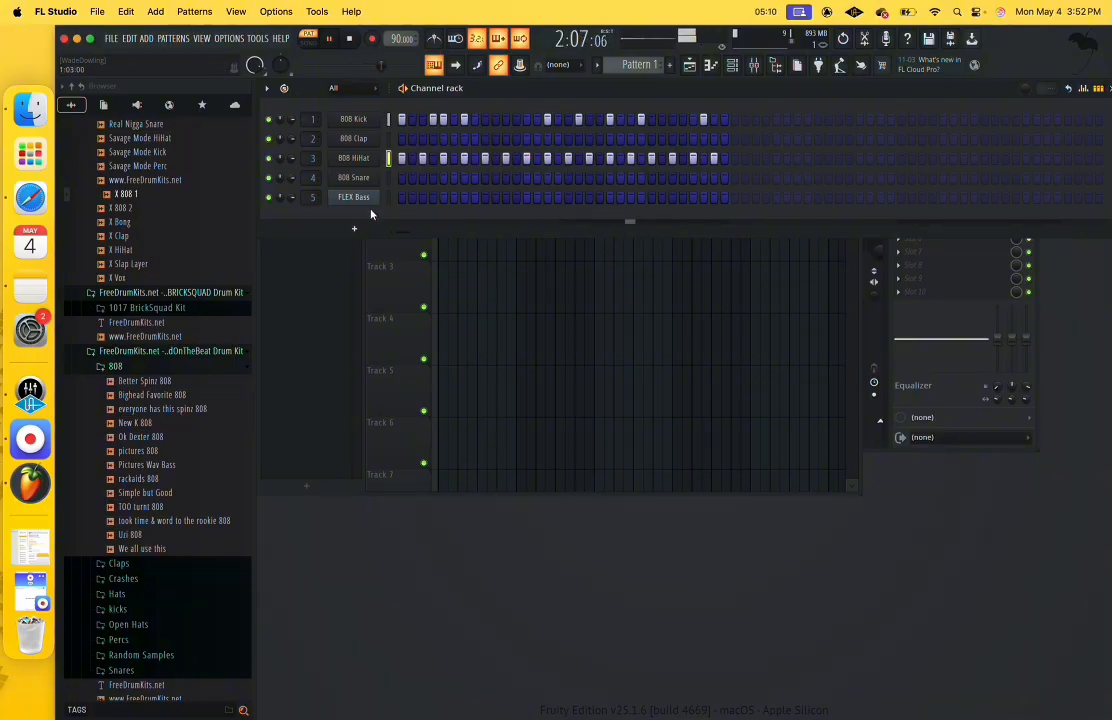
click(358, 178)
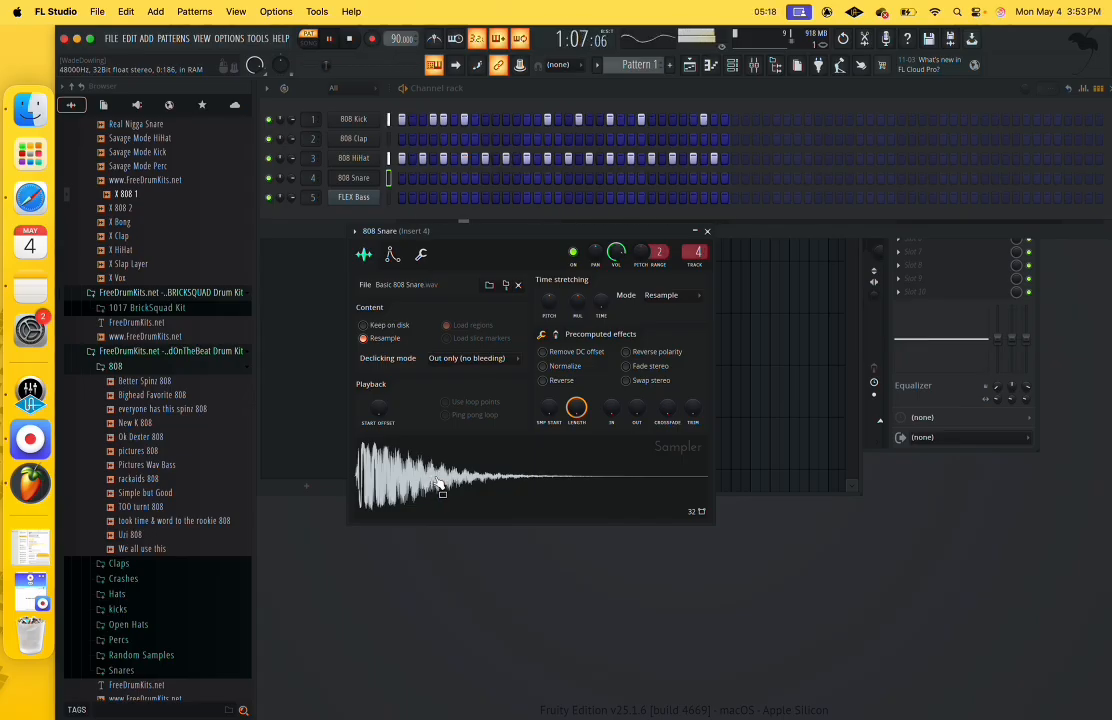
click(707, 231)
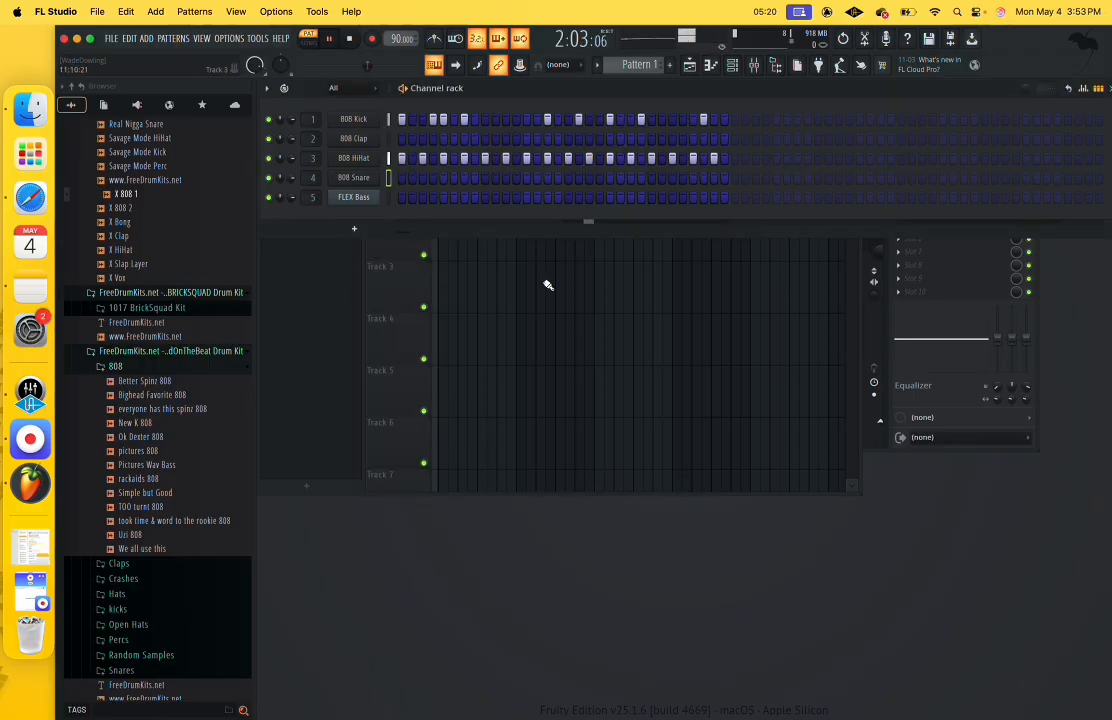
click(351, 39)
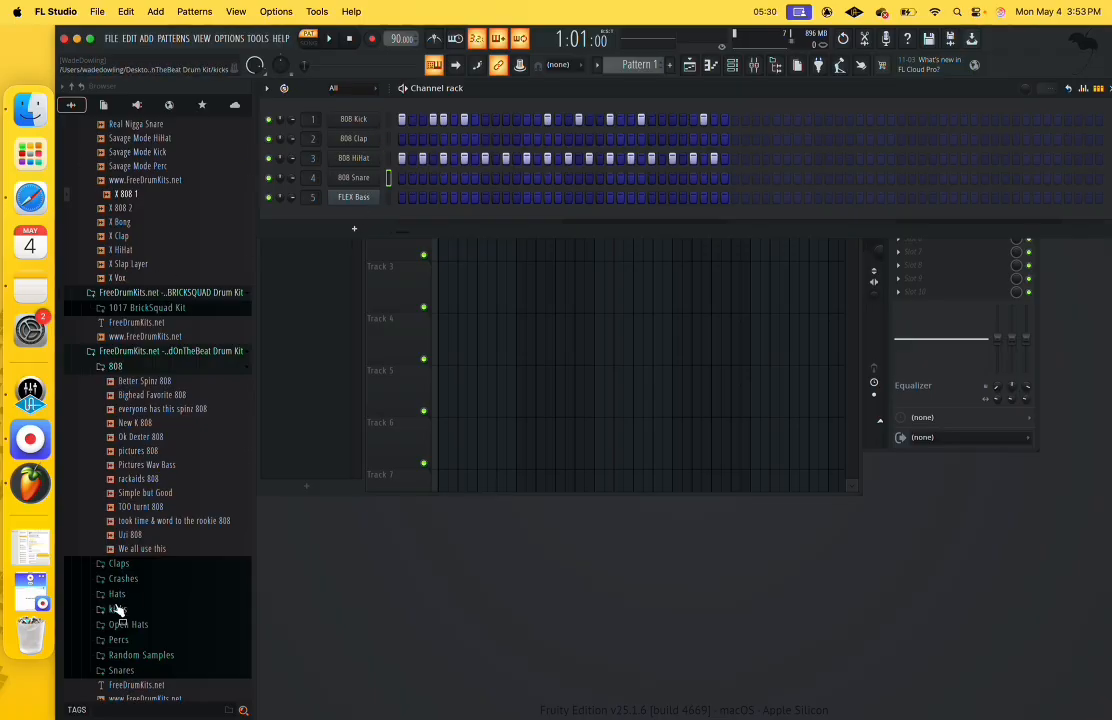
Open the 01 Snares folder of the Boi-1da Drum Kit and audition its snare samples one after another.
click(127, 671)
scroll(164, 596, down, 10)
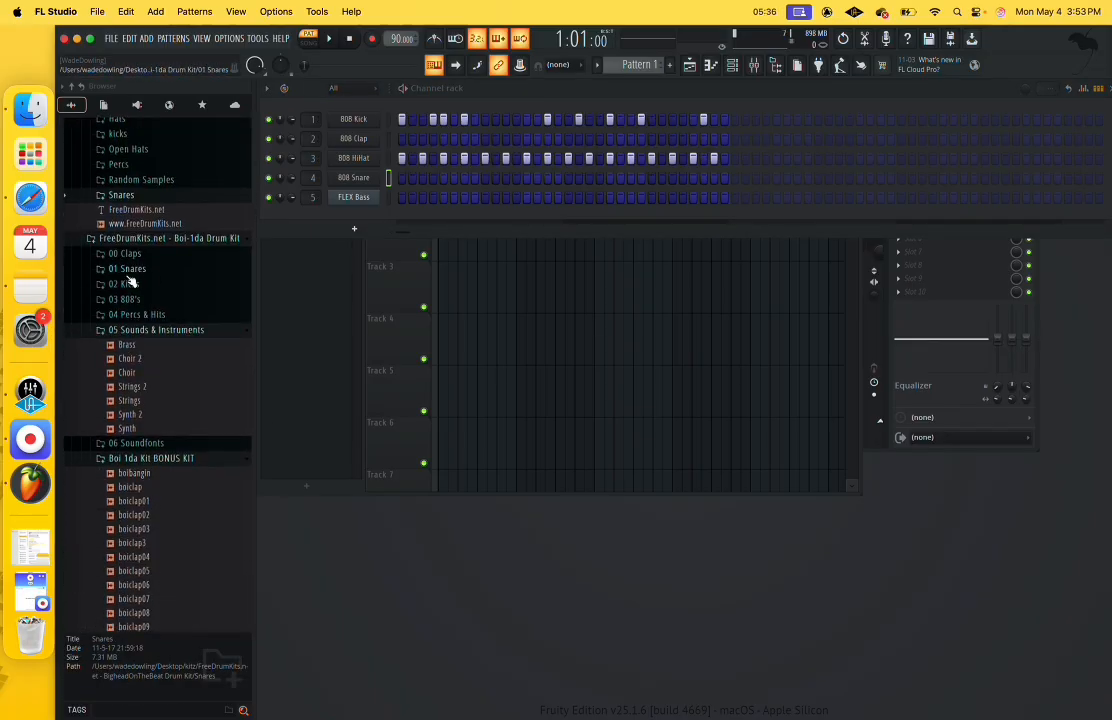
click(127, 270)
click(133, 284)
click(138, 297)
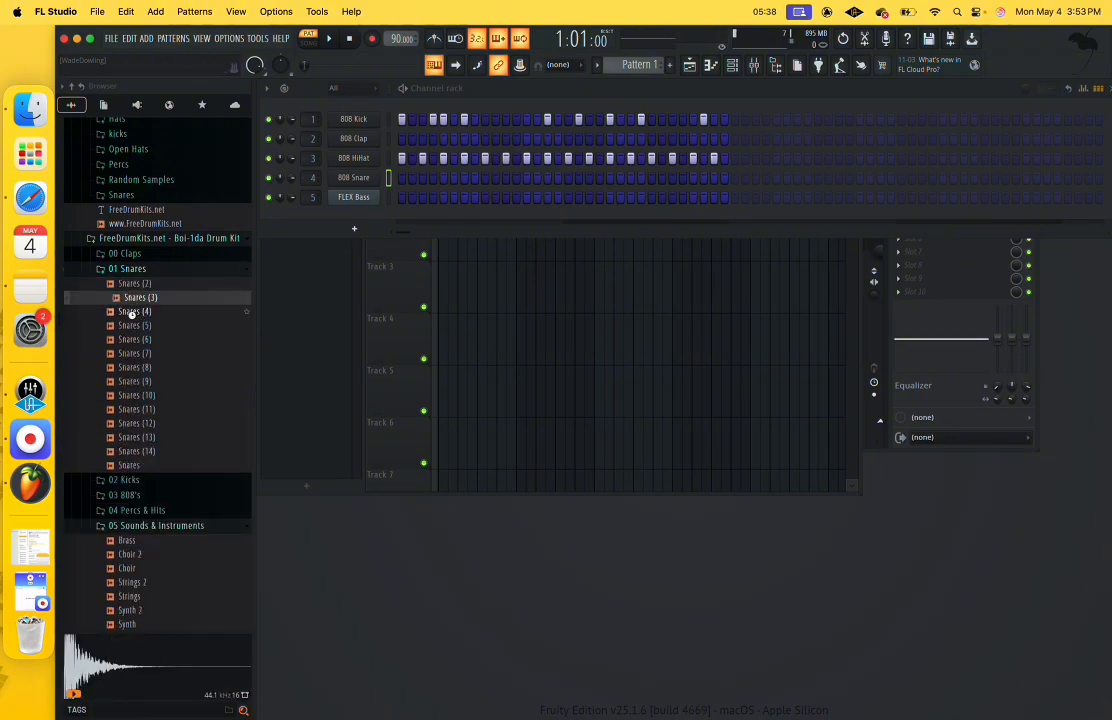
click(133, 311)
click(134, 325)
click(135, 339)
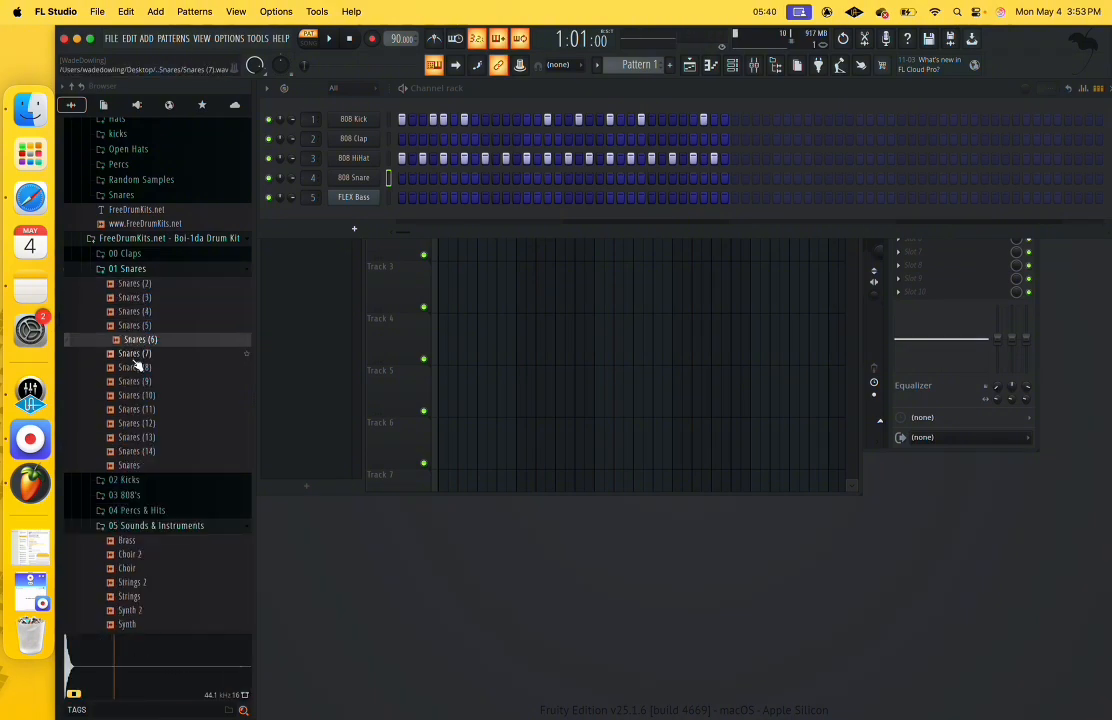
click(134, 353)
click(135, 367)
click(136, 381)
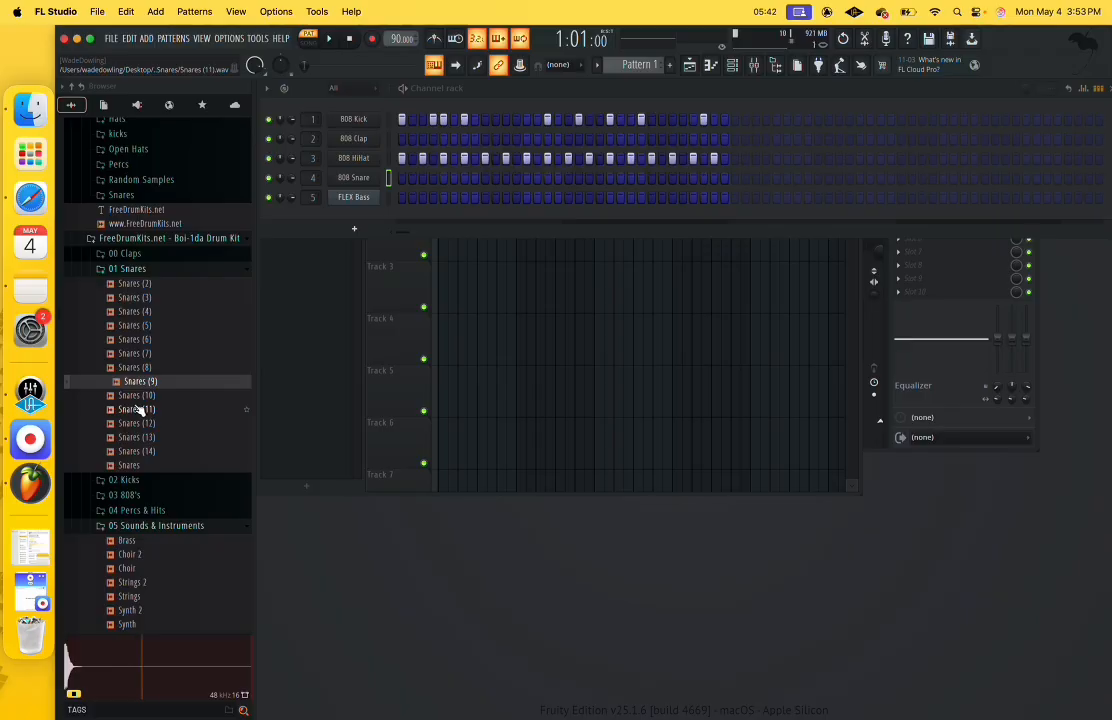
click(135, 396)
click(135, 409)
click(135, 423)
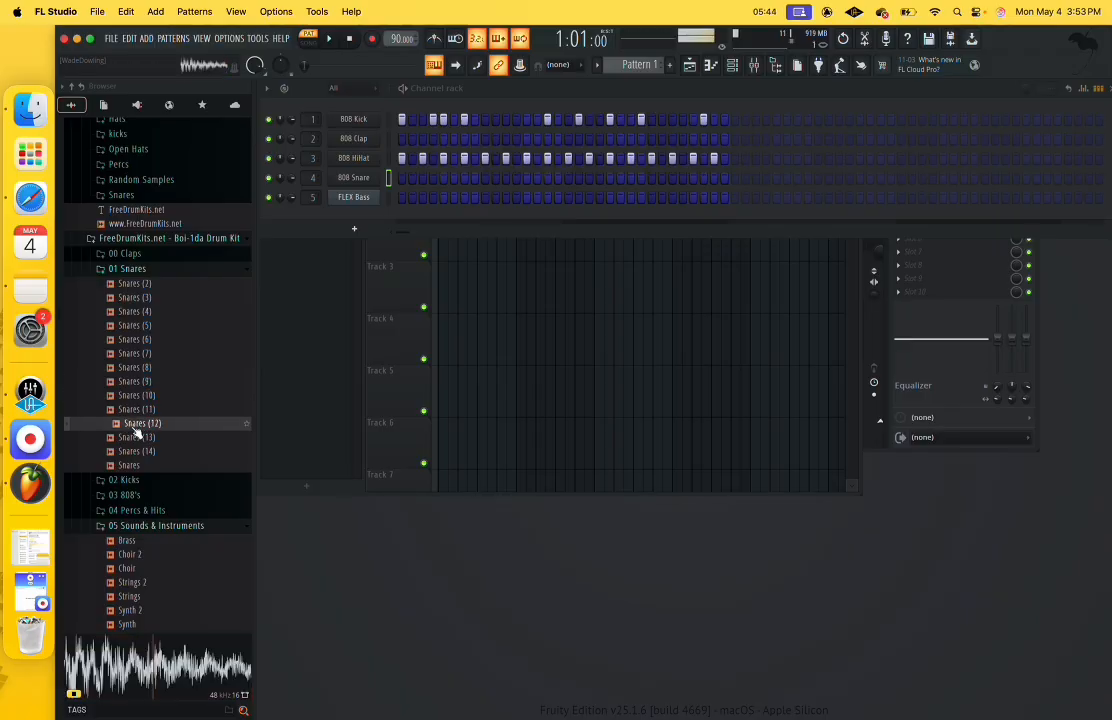
click(134, 438)
click(133, 452)
click(134, 440)
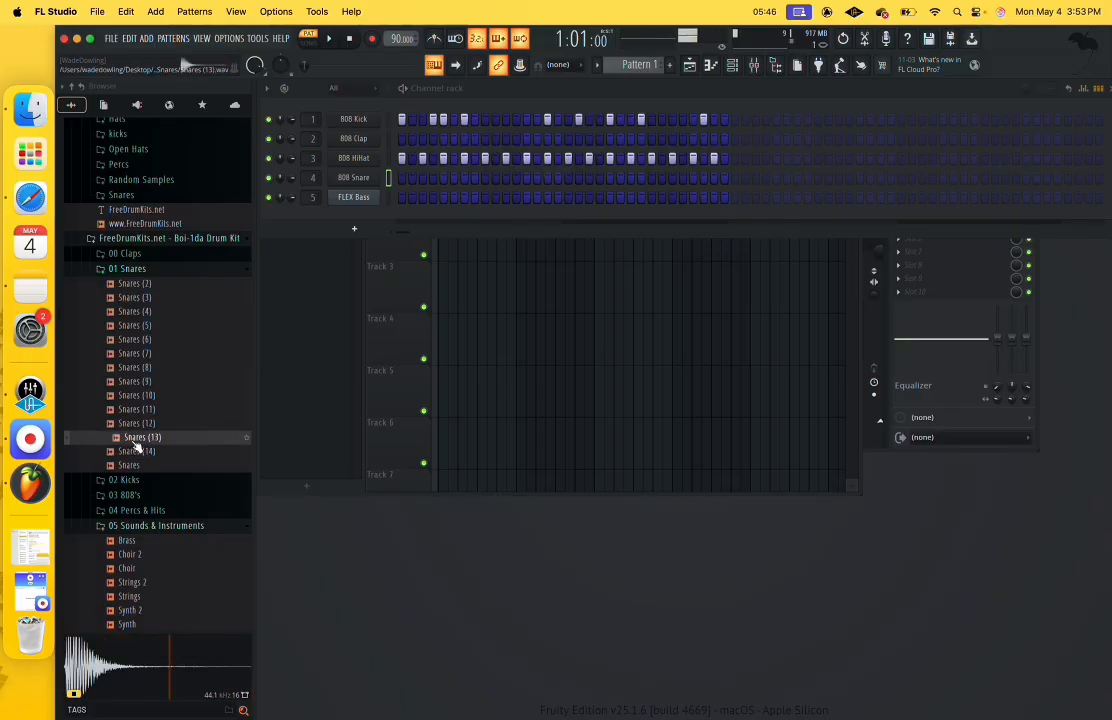
click(134, 466)
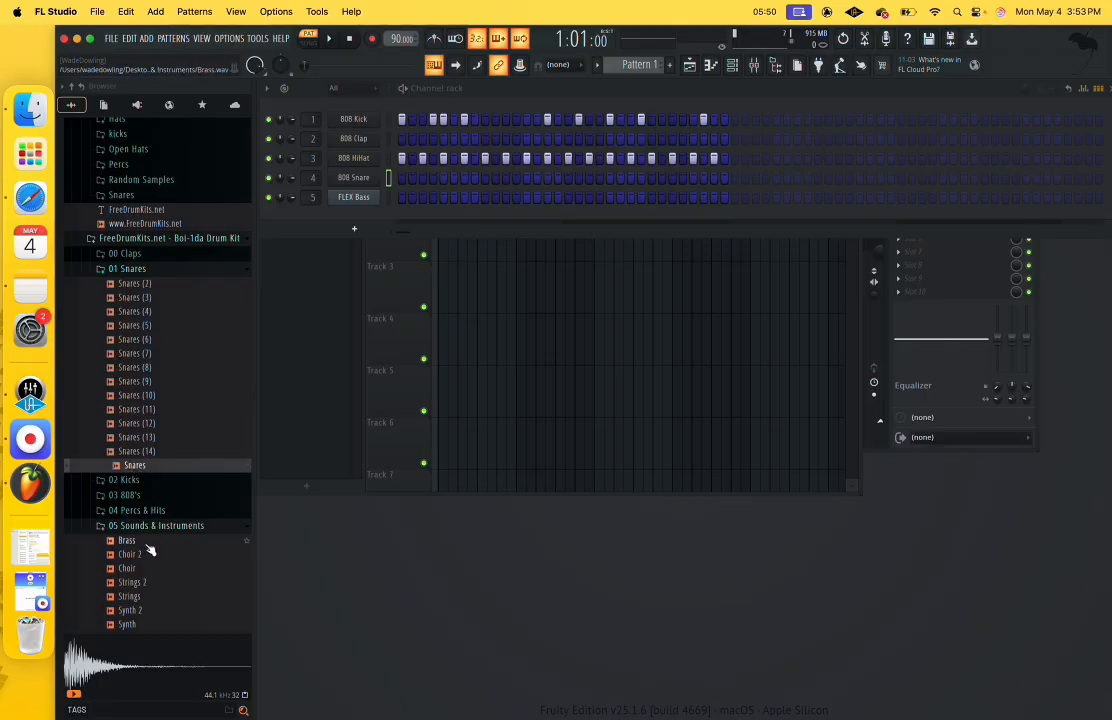
Look through the Boi 1da Kit BONUS KIT and the Philly vocal chants kit, auditioning the GZ-808 Snare sample.
scroll(151, 543, down, 5)
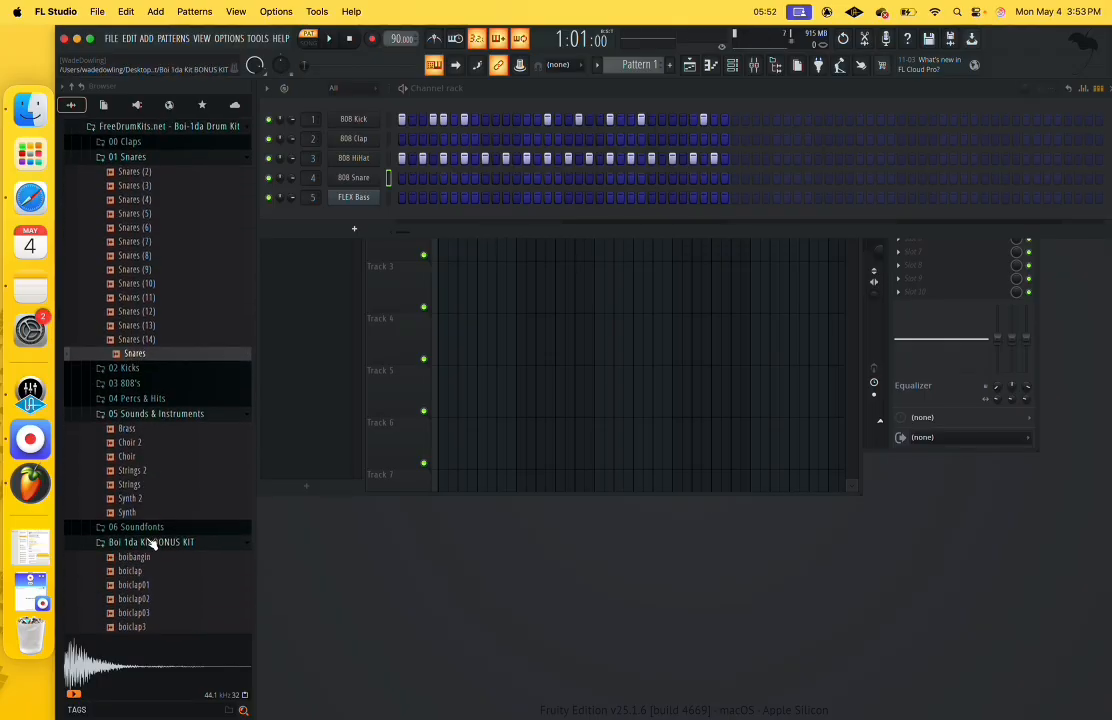
scroll(151, 543, down, 9)
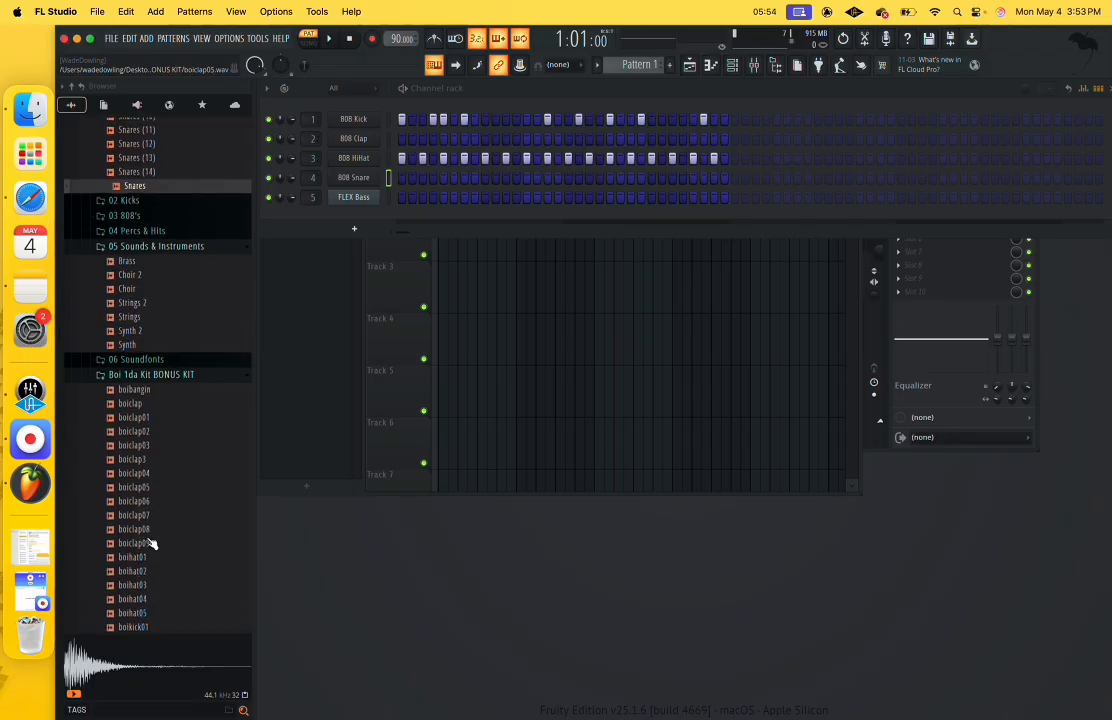
scroll(151, 543, down, 20)
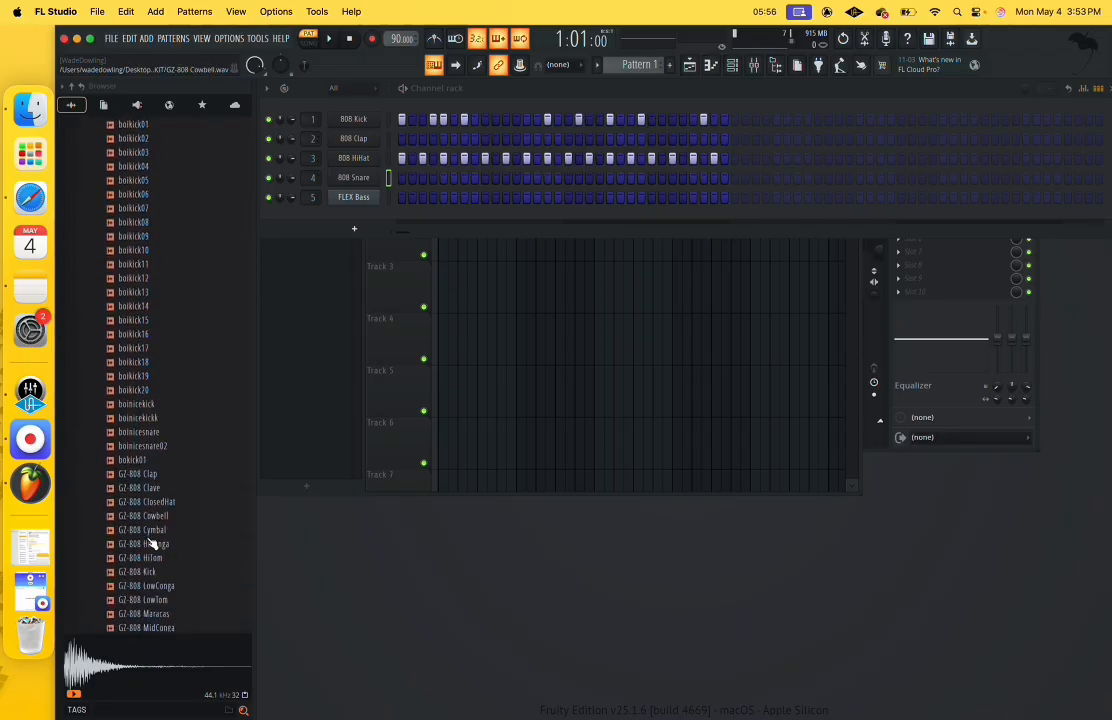
scroll(151, 543, down, 8)
click(151, 536)
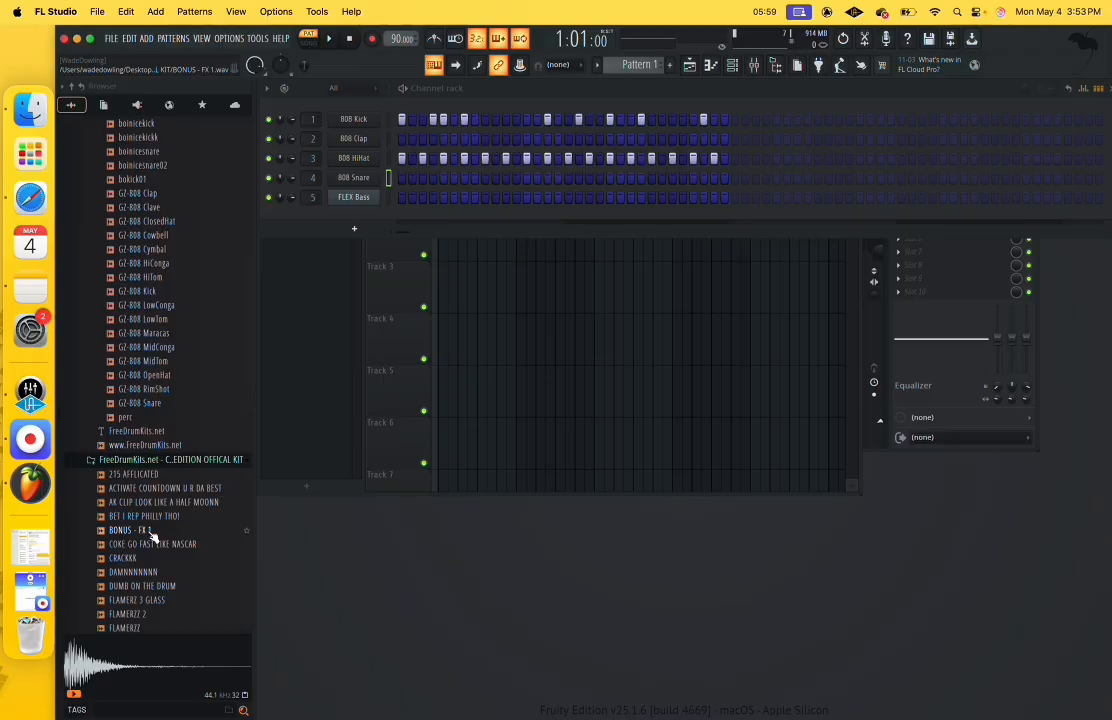
click(148, 403)
scroll(162, 527, down, 12)
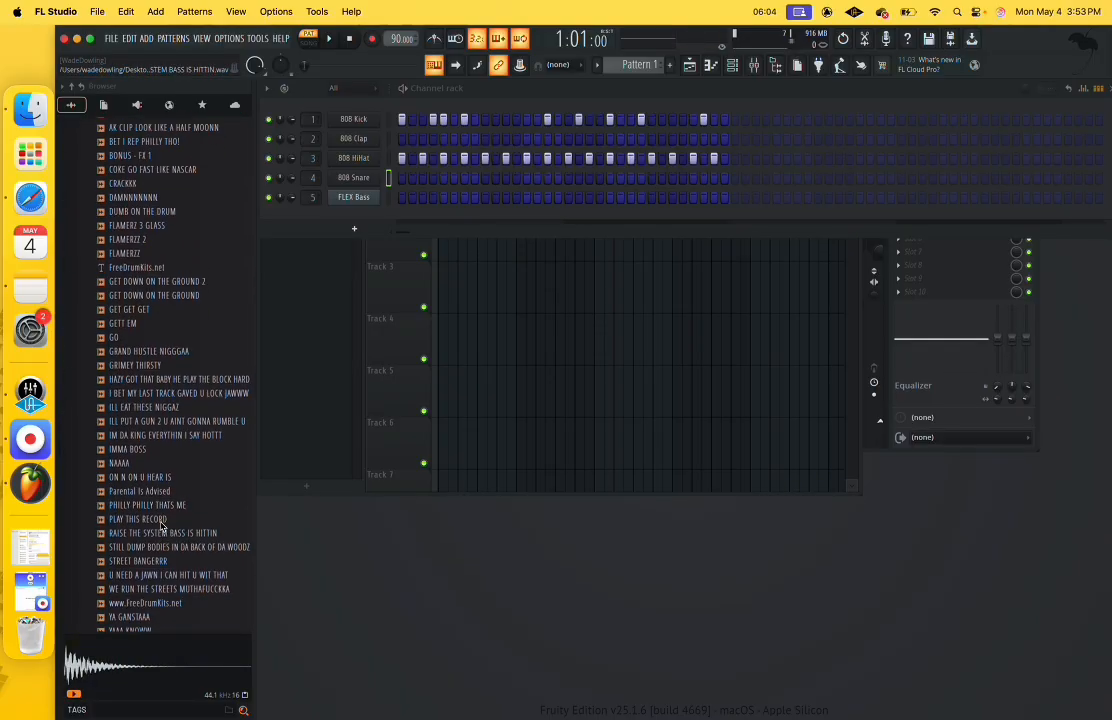
Return to the kitz folder and expand the Cymatics - SOLSTICE Beta Pack.
scroll(162, 527, up, 15)
scroll(164, 527, up, 20)
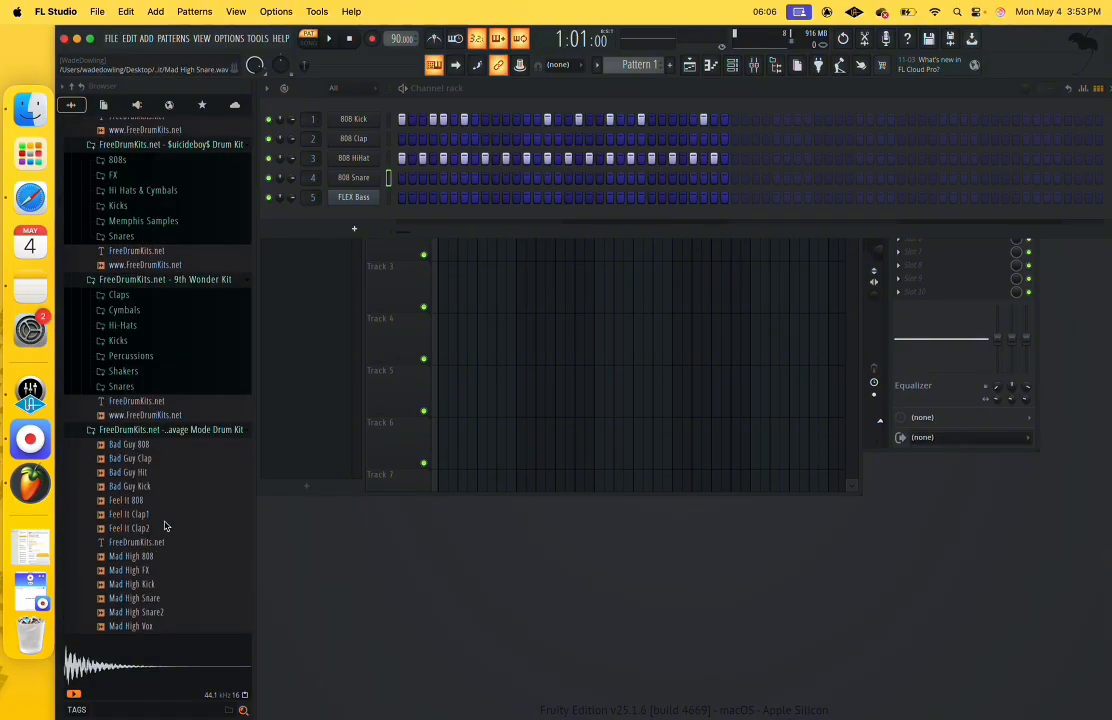
scroll(166, 524, up, 8)
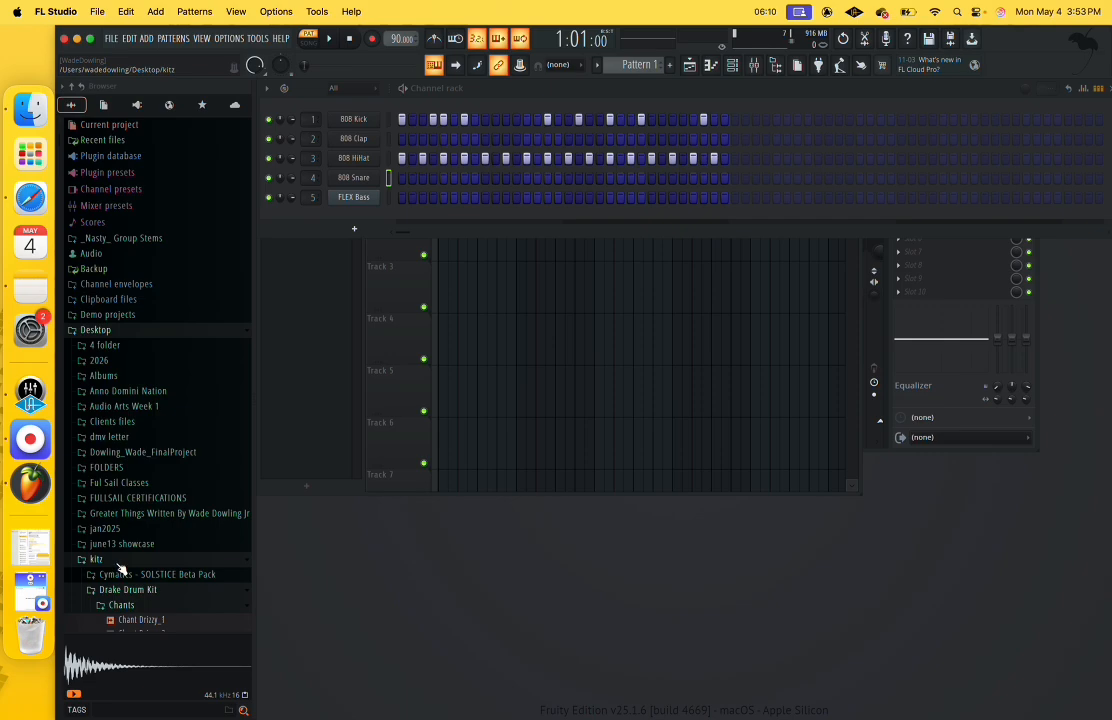
scroll(112, 570, down, 4)
scroll(116, 578, down, 8)
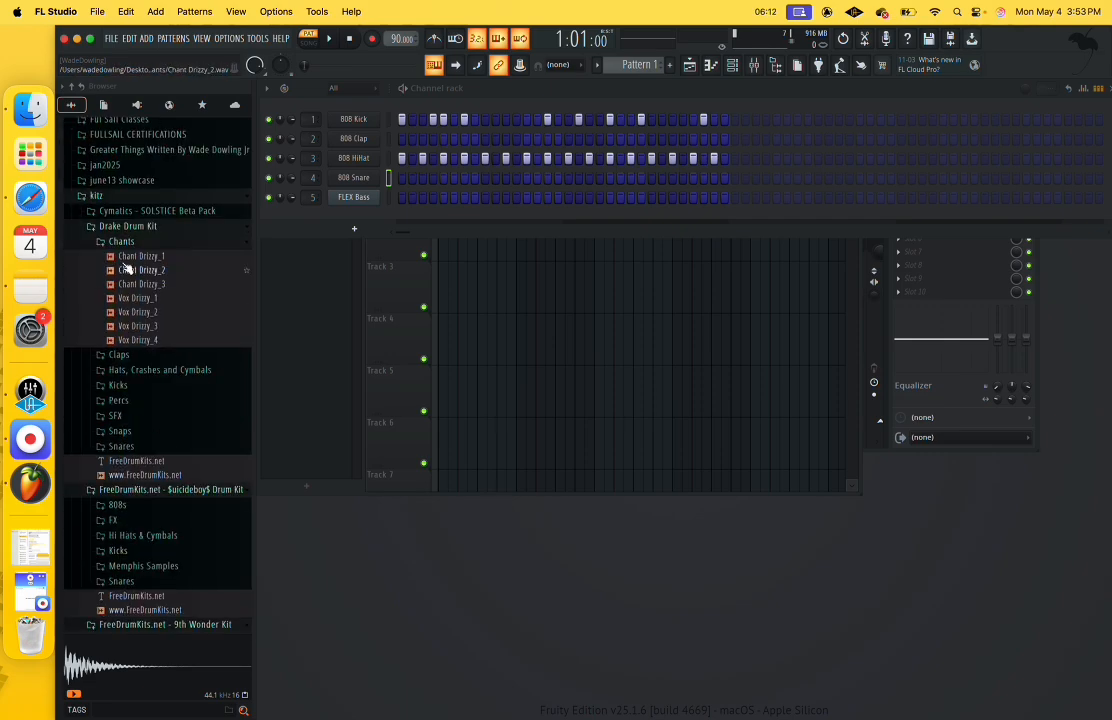
click(126, 212)
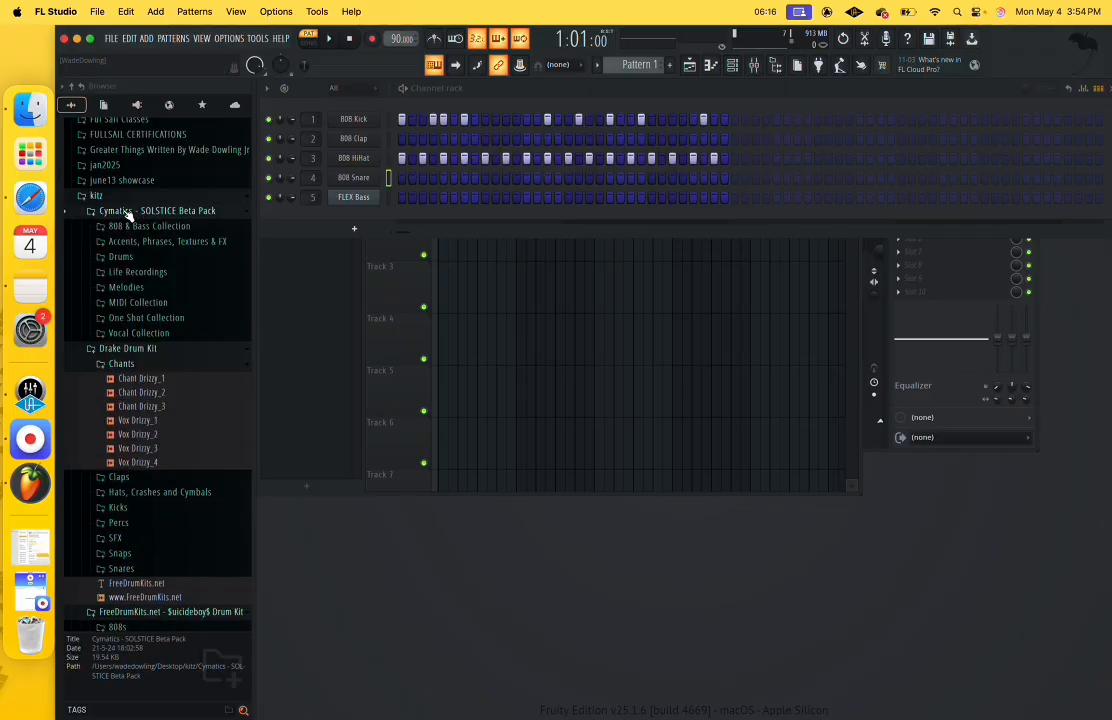
Collapse the expanded kit folders in kitz, from Drake Drum Kit down to DJ Mustard Official Drum Kit.
click(126, 349)
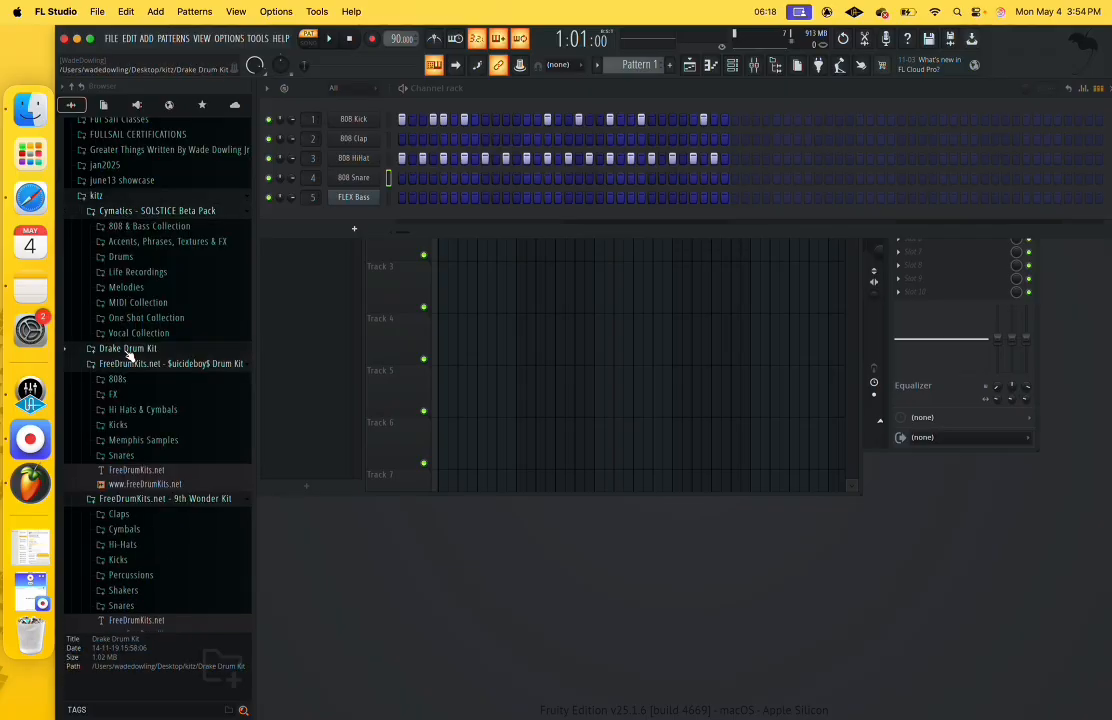
click(130, 365)
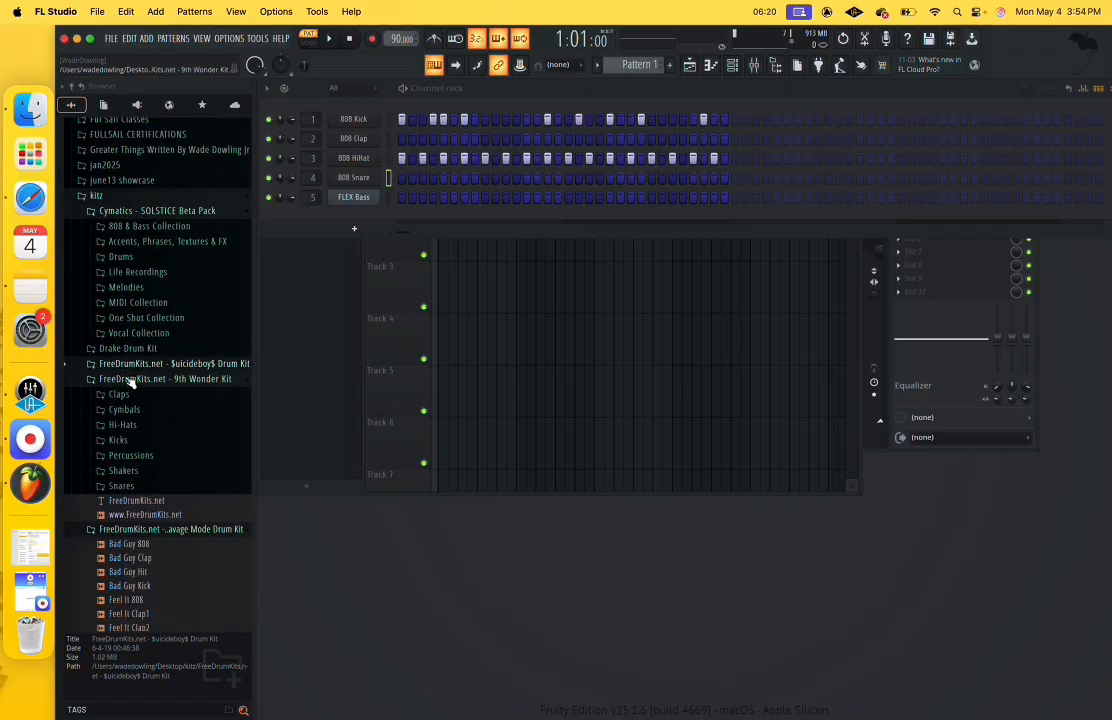
click(132, 379)
click(129, 396)
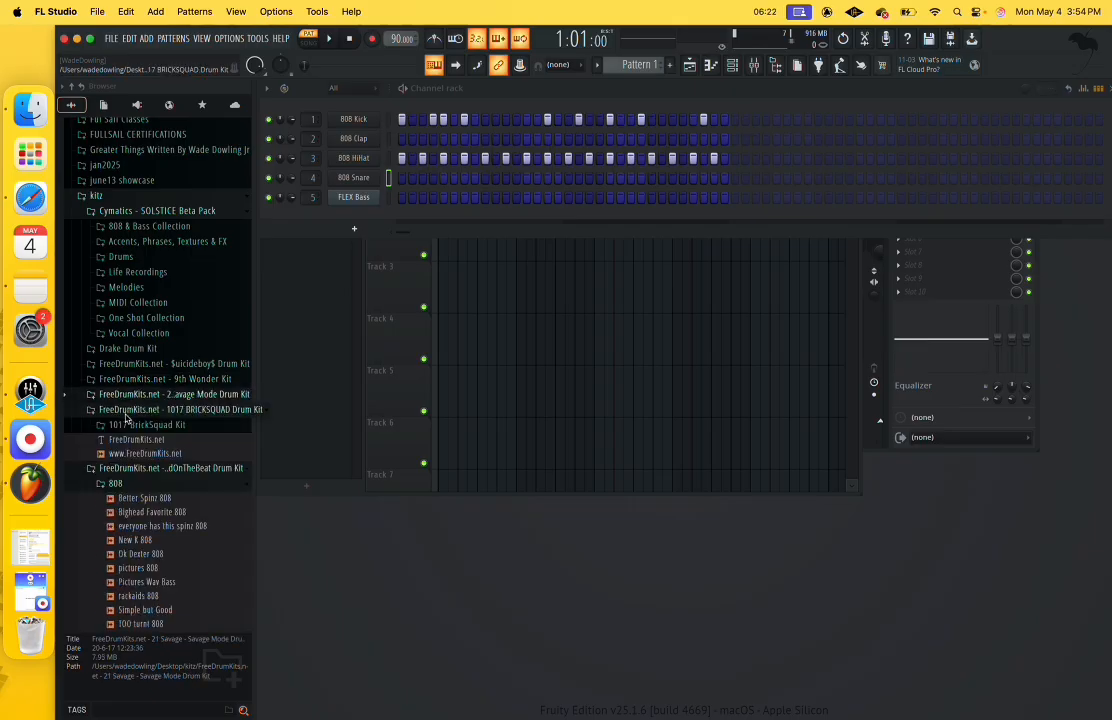
click(130, 411)
click(120, 425)
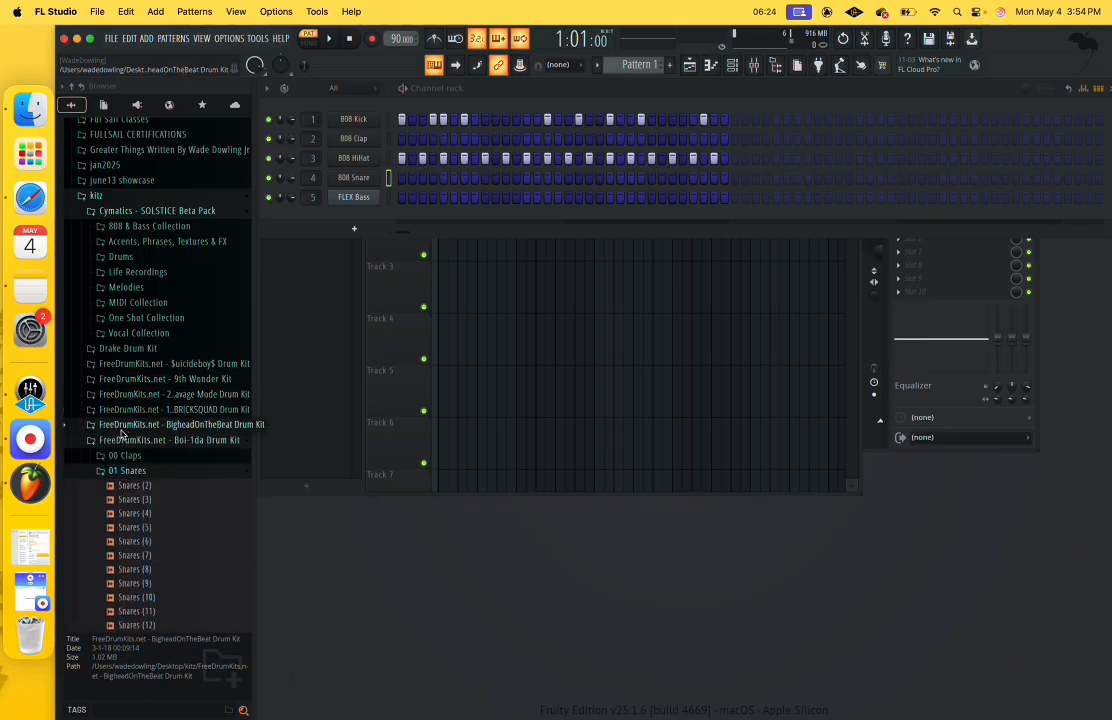
click(118, 441)
click(123, 456)
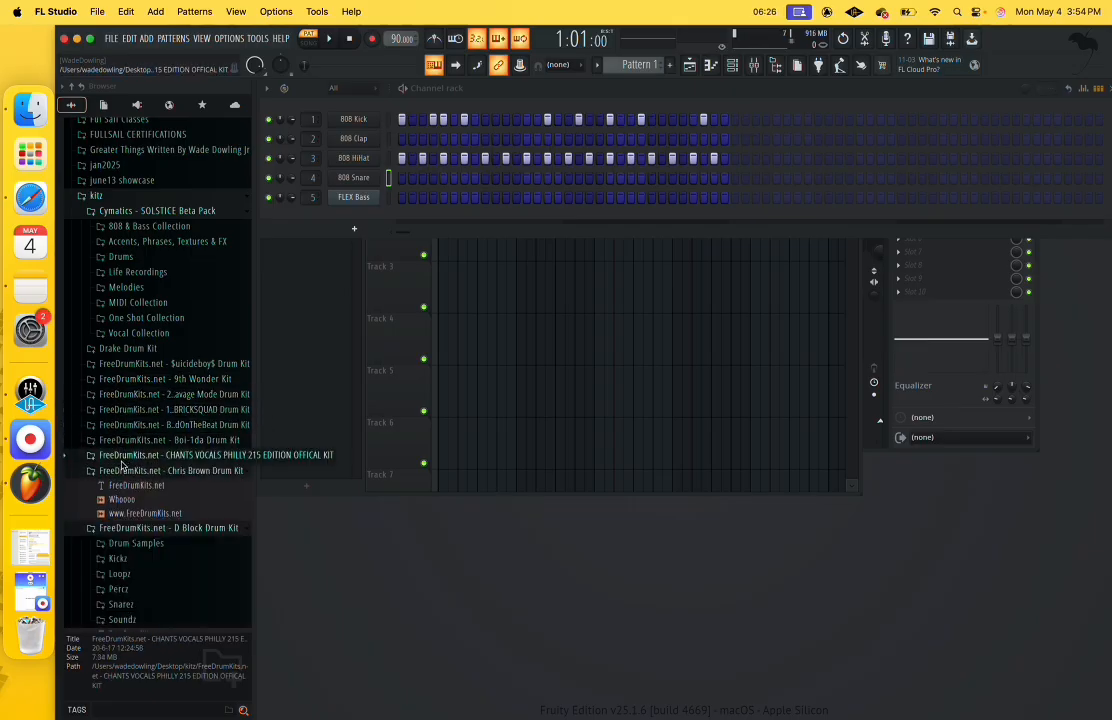
click(126, 471)
click(126, 486)
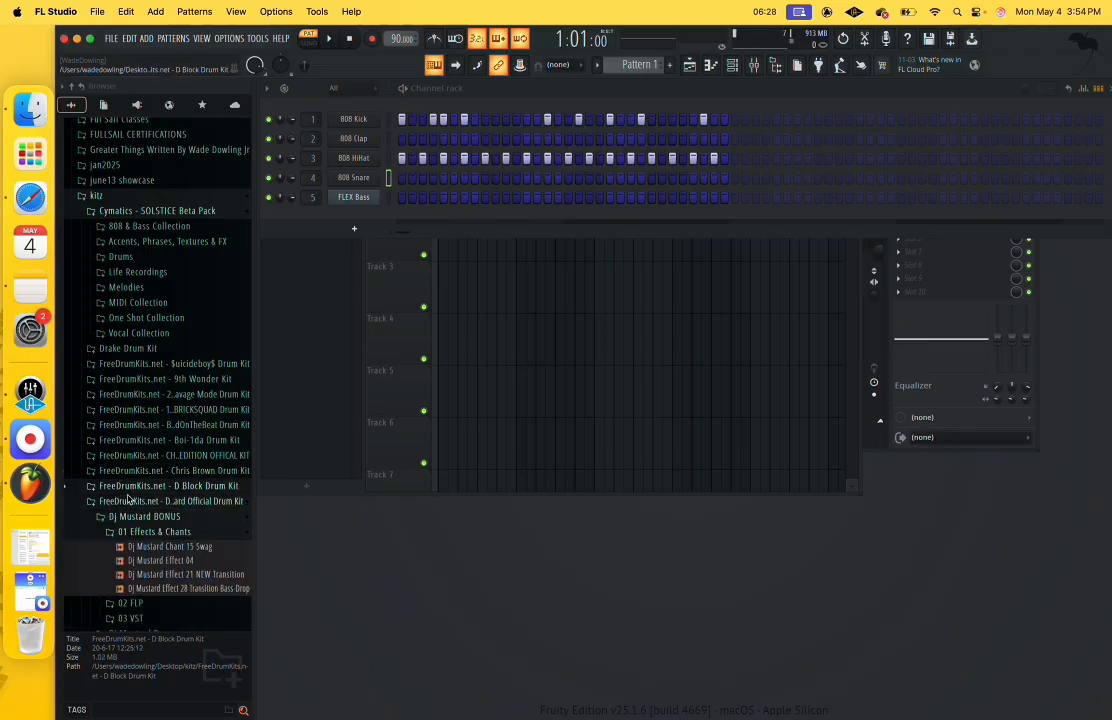
click(130, 501)
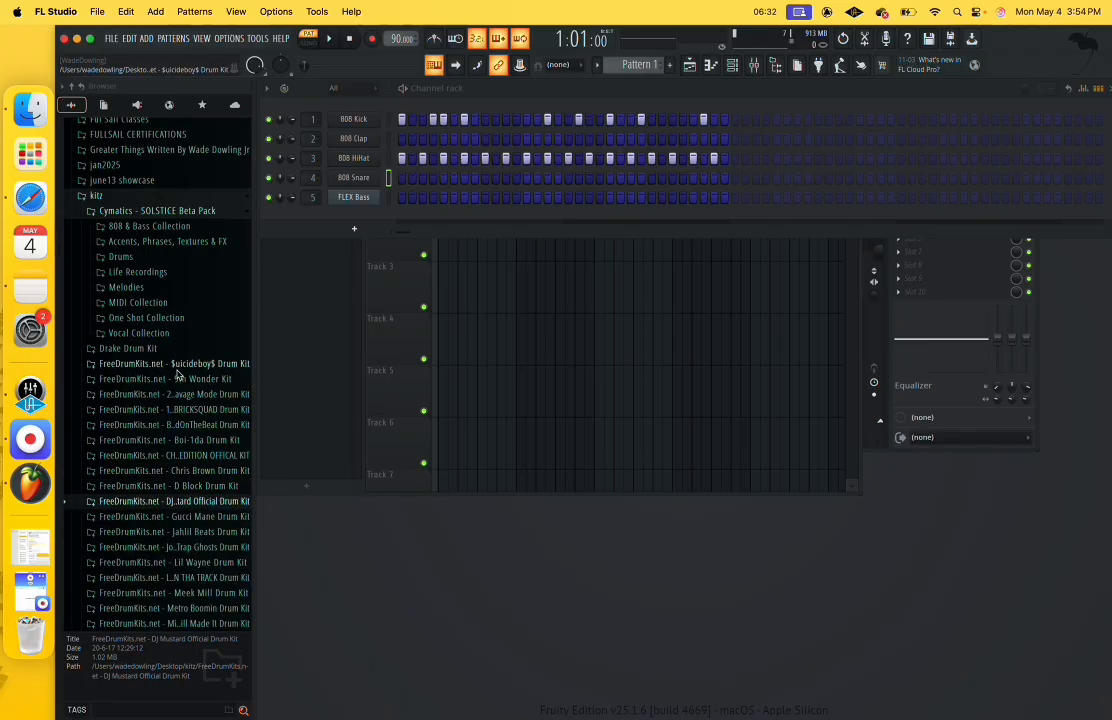
Expand the personal samples folder at the end of kitz and look through the remaining desktop folders, audio files and drum kits.
scroll(140, 430, down, 6)
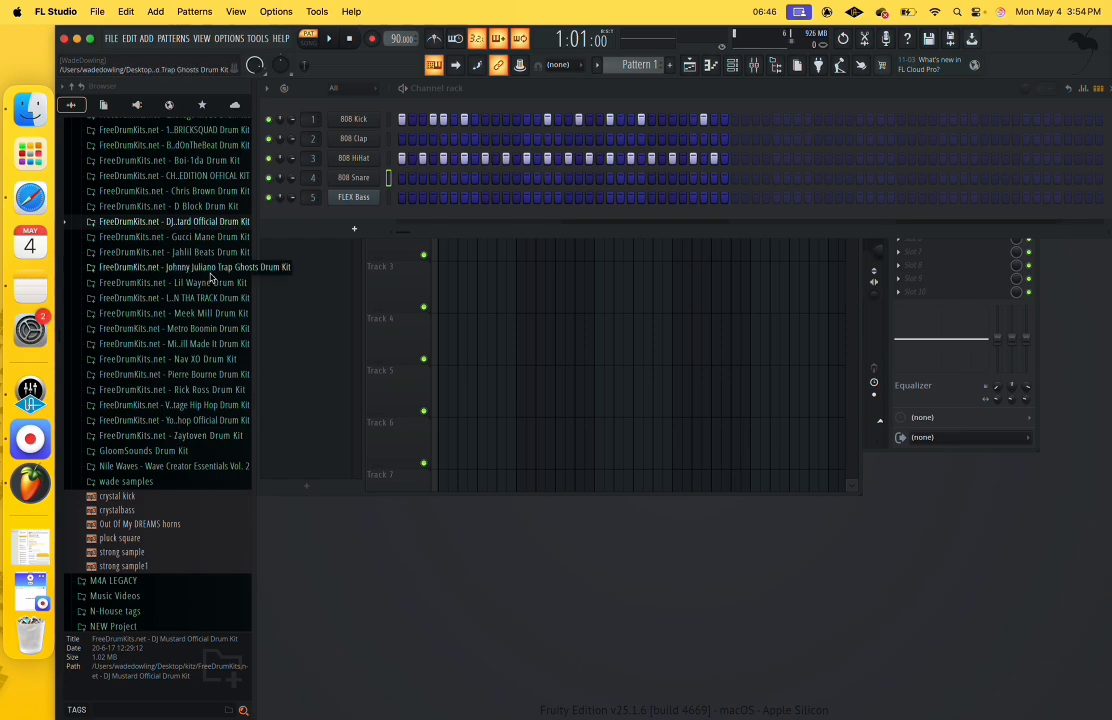
click(125, 483)
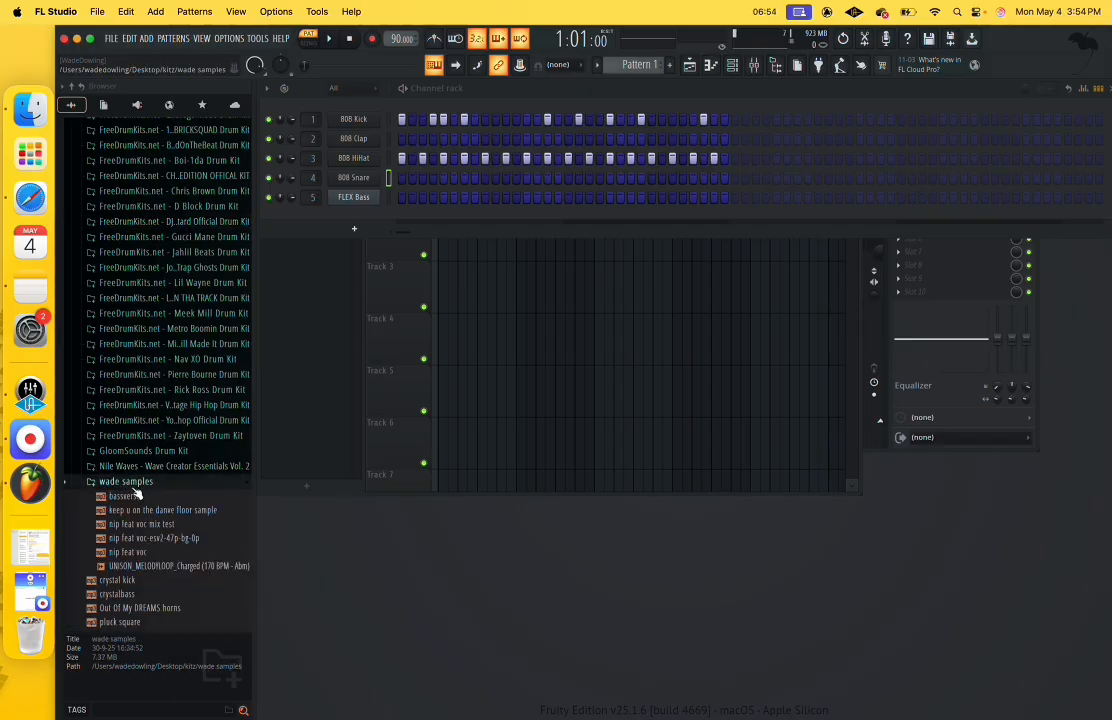
scroll(178, 495, down, 5)
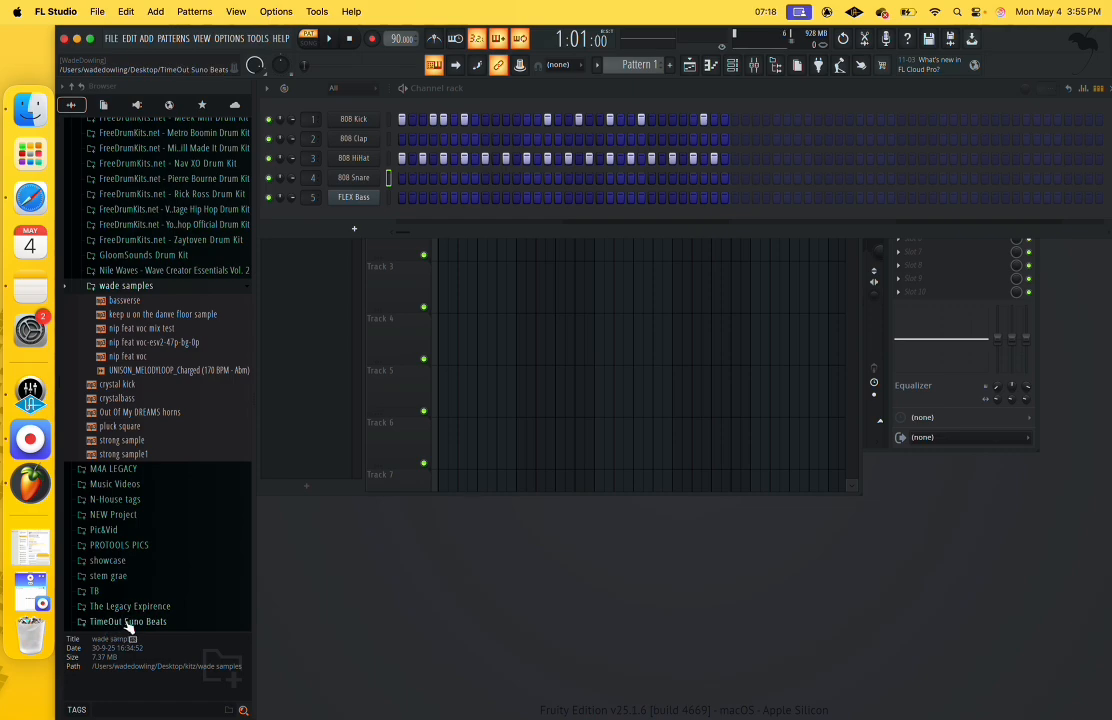
scroll(160, 615, down, 10)
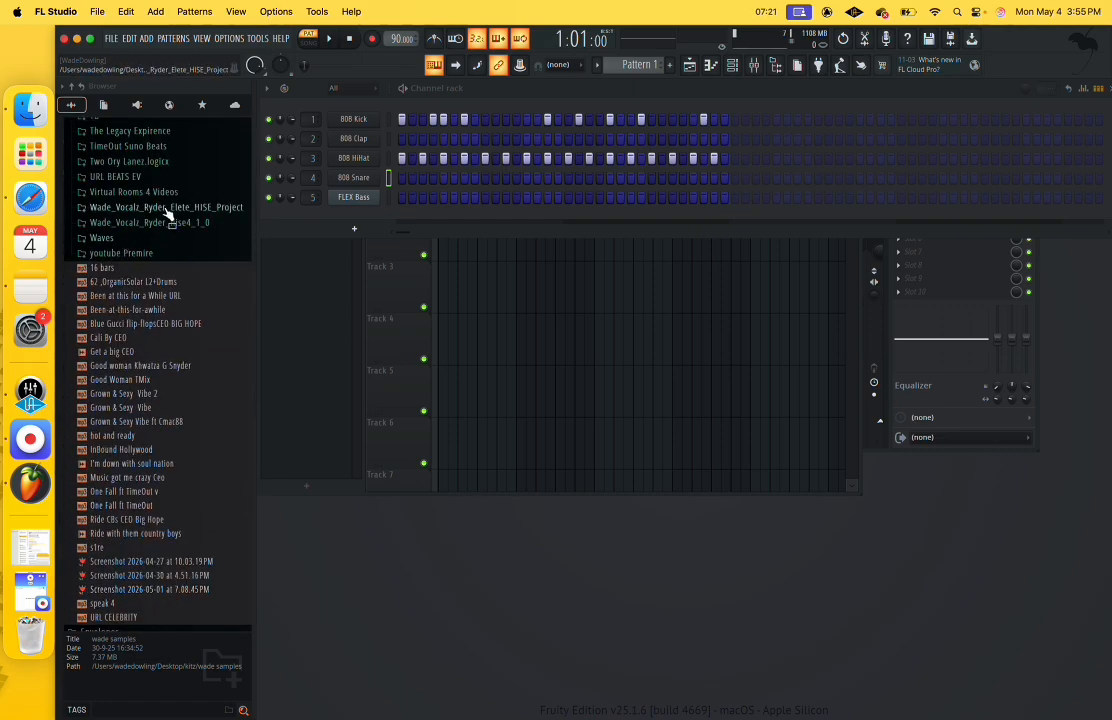
scroll(145, 222, down, 5)
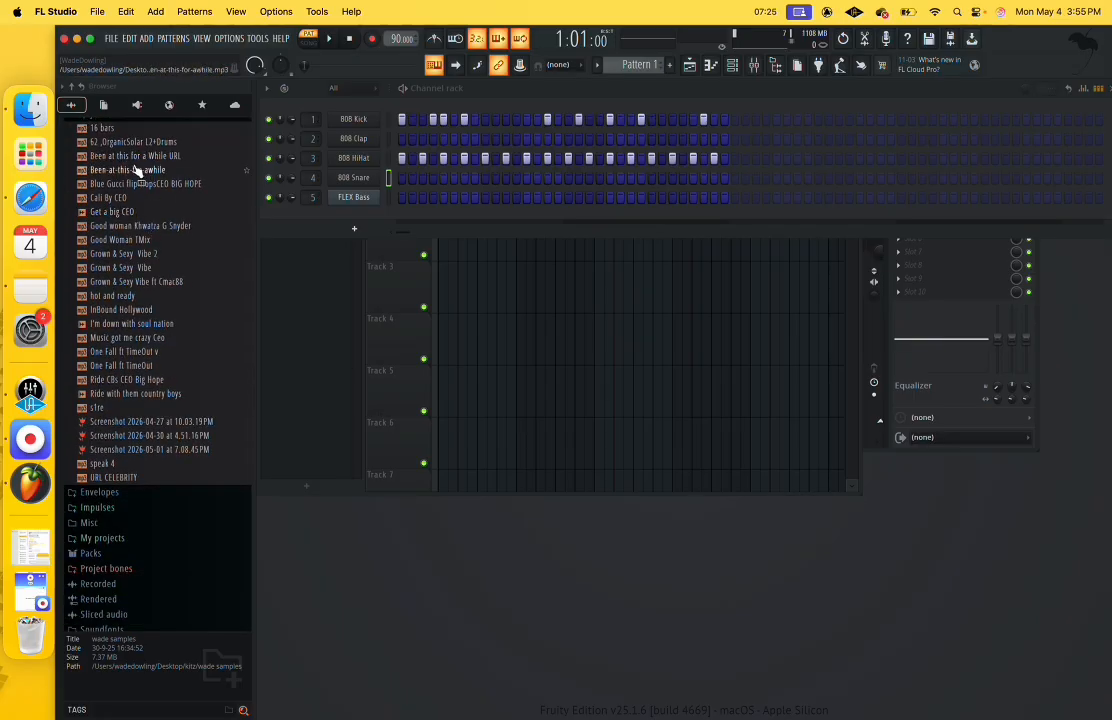
scroll(141, 199, down, 6)
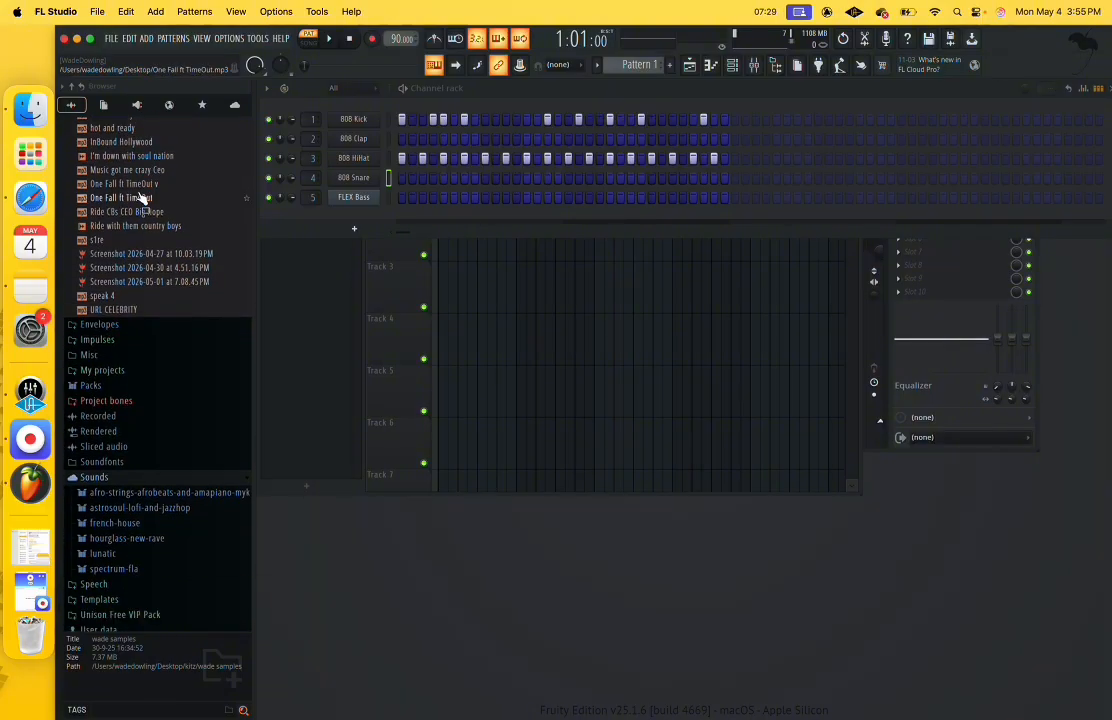
scroll(141, 205, up, 15)
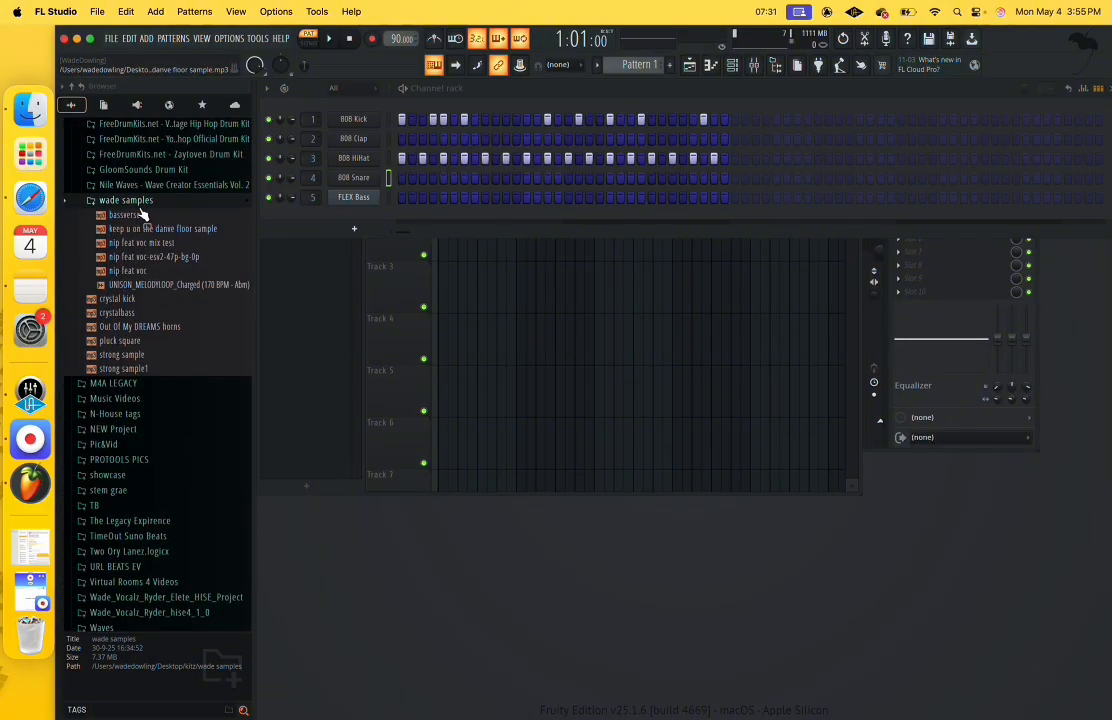
scroll(141, 215, up, 1)
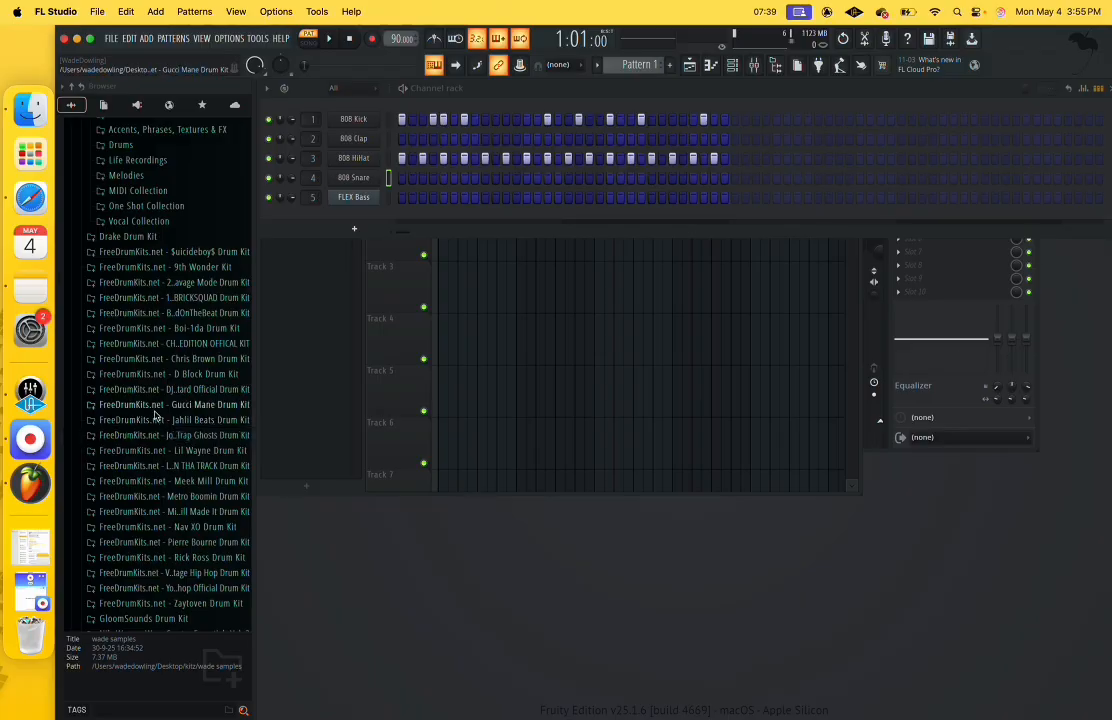
Open the FreeDrumKits.net Vintage Hip Hop Drum Kit and audition samples such as 2ILLSNR, AIRYKIK, ABCDKIK and _IMNASTY.
click(146, 577)
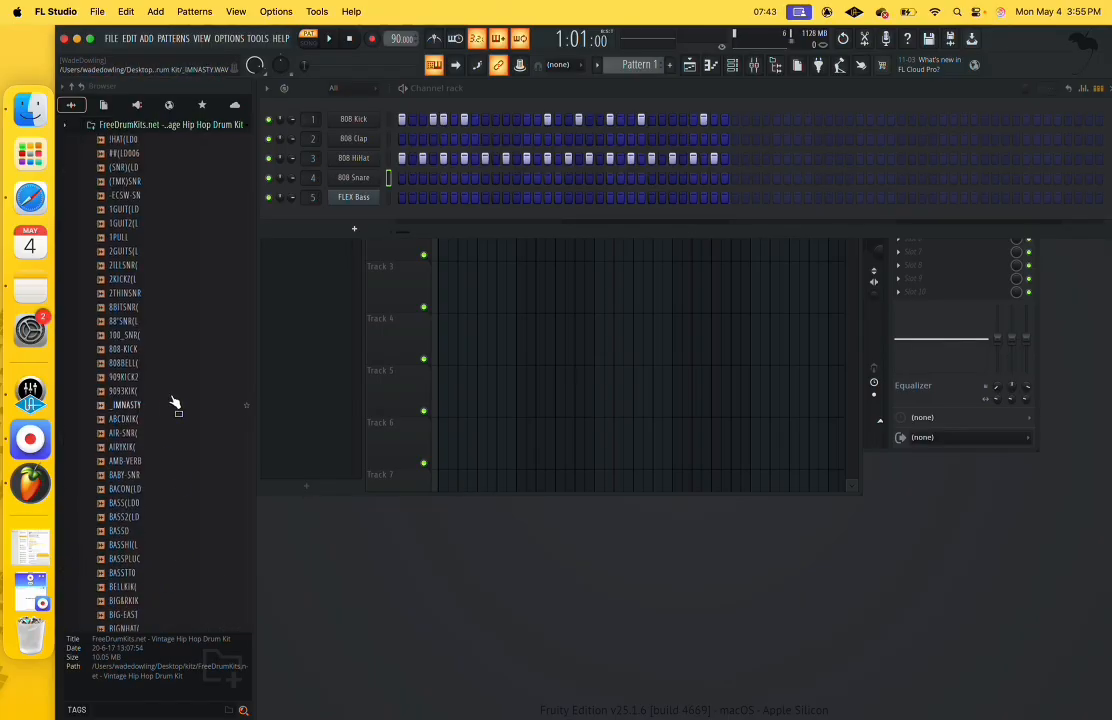
click(136, 293)
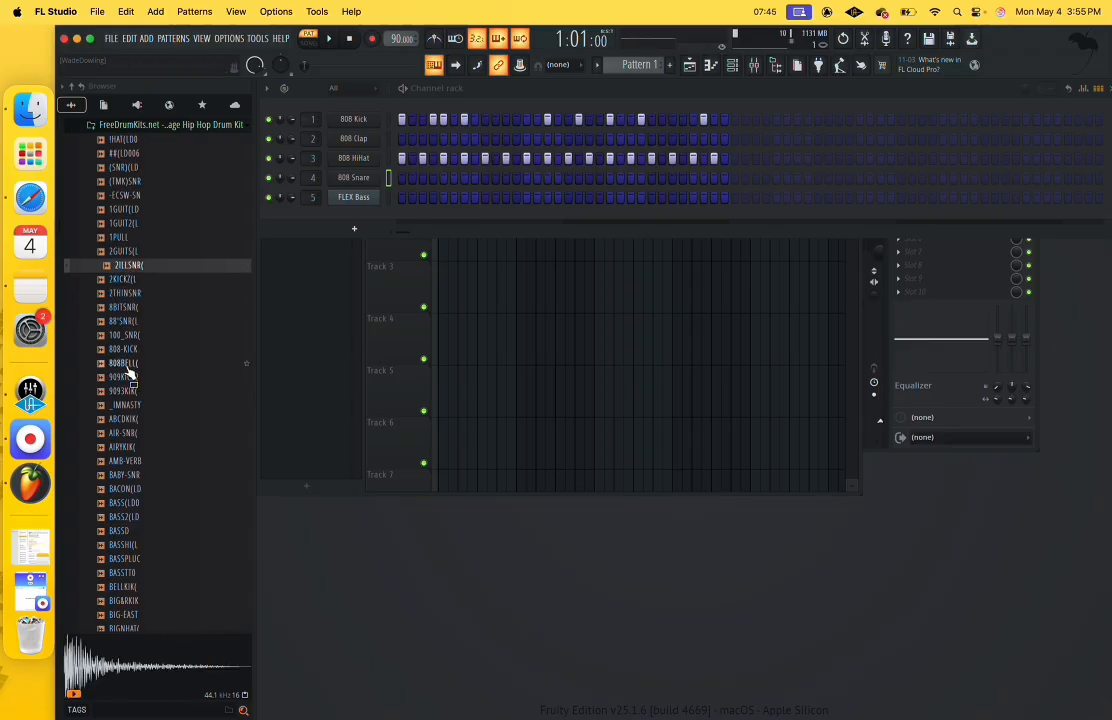
click(130, 404)
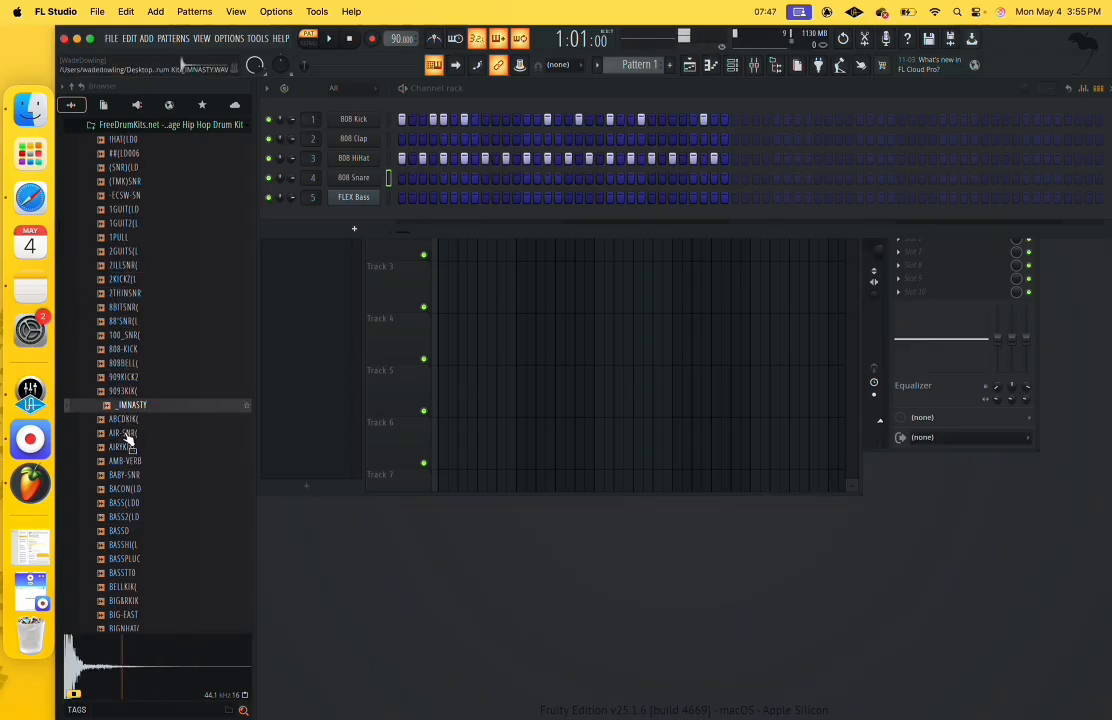
click(128, 436)
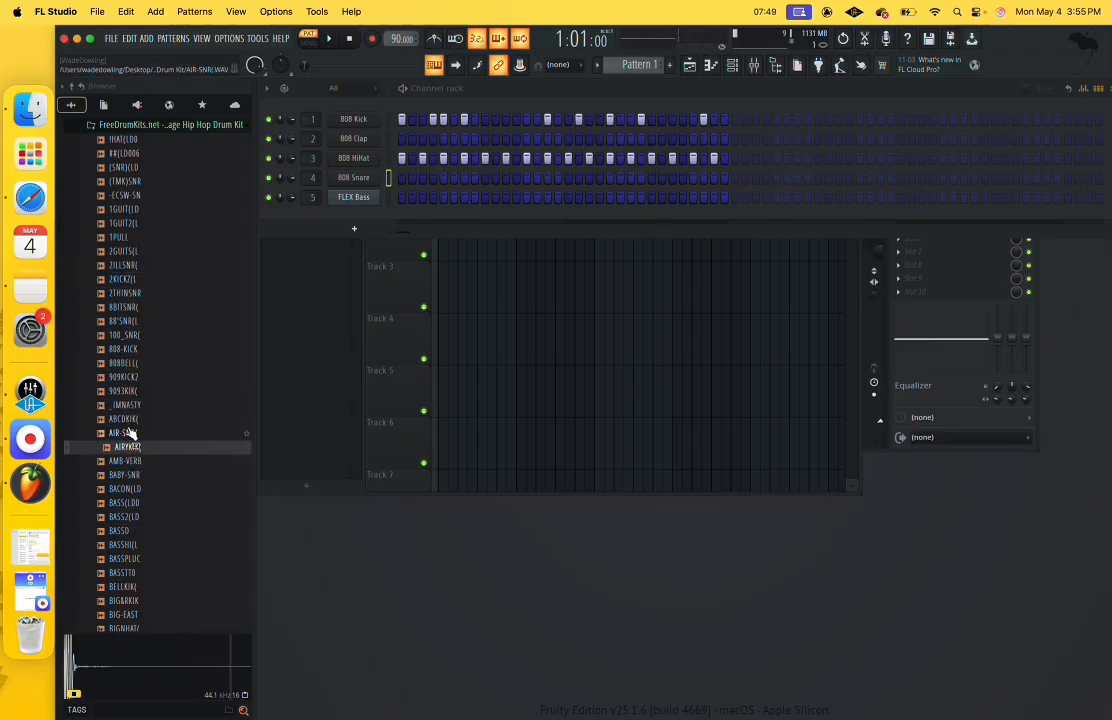
click(128, 420)
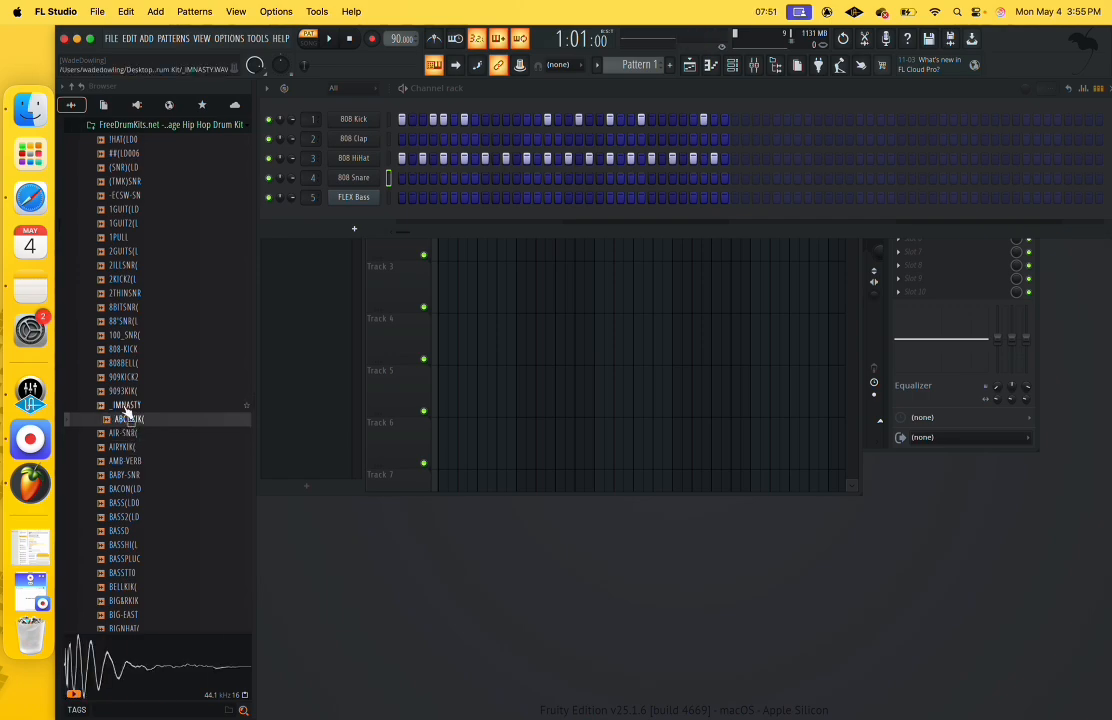
click(128, 406)
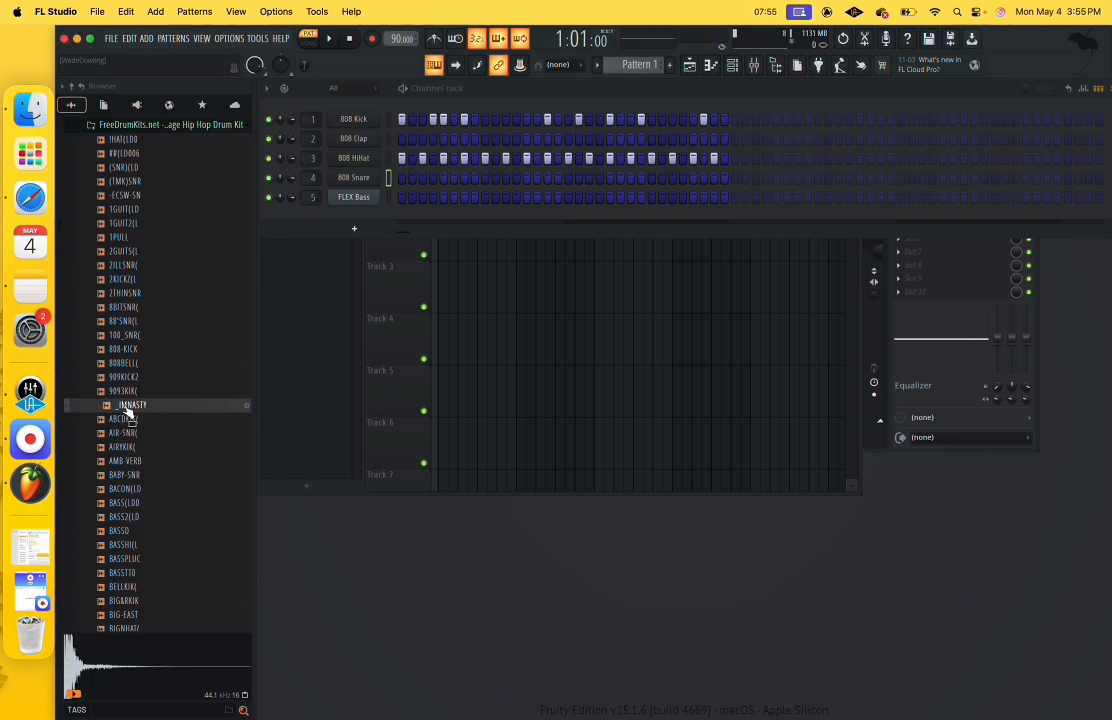
Replace the 808 Snare channel's sample with _IMNASTY and place its hits on steps 9 and 25 while playing the pattern.
drag(128, 412, 340, 180)
click(355, 177)
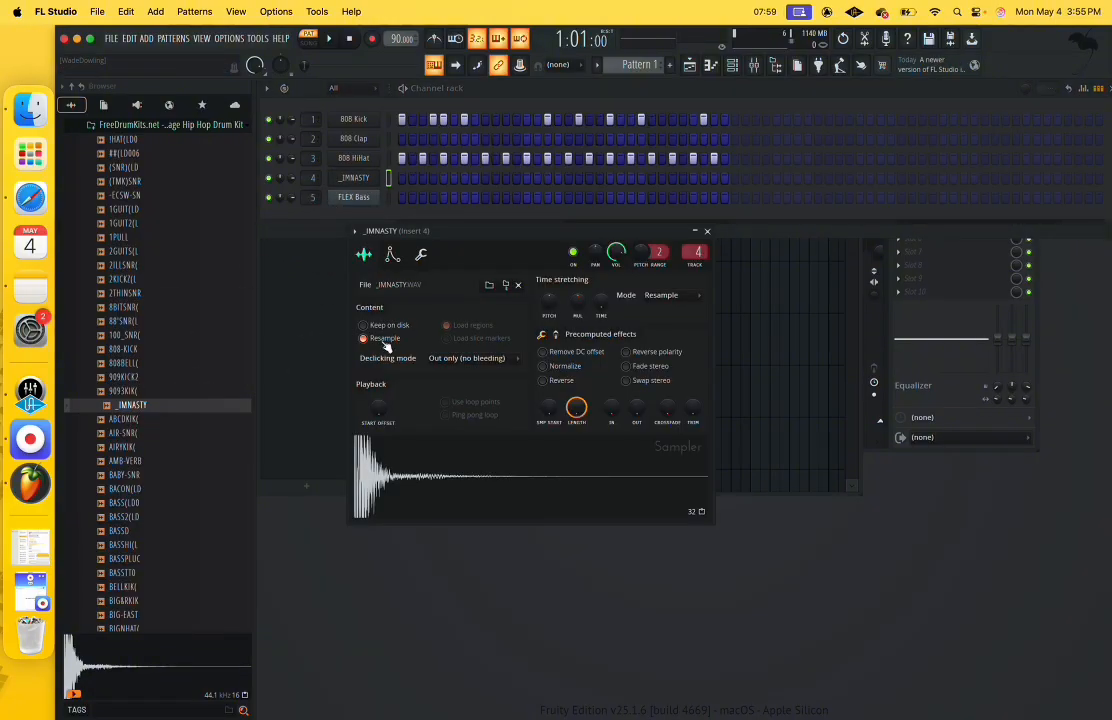
click(335, 40)
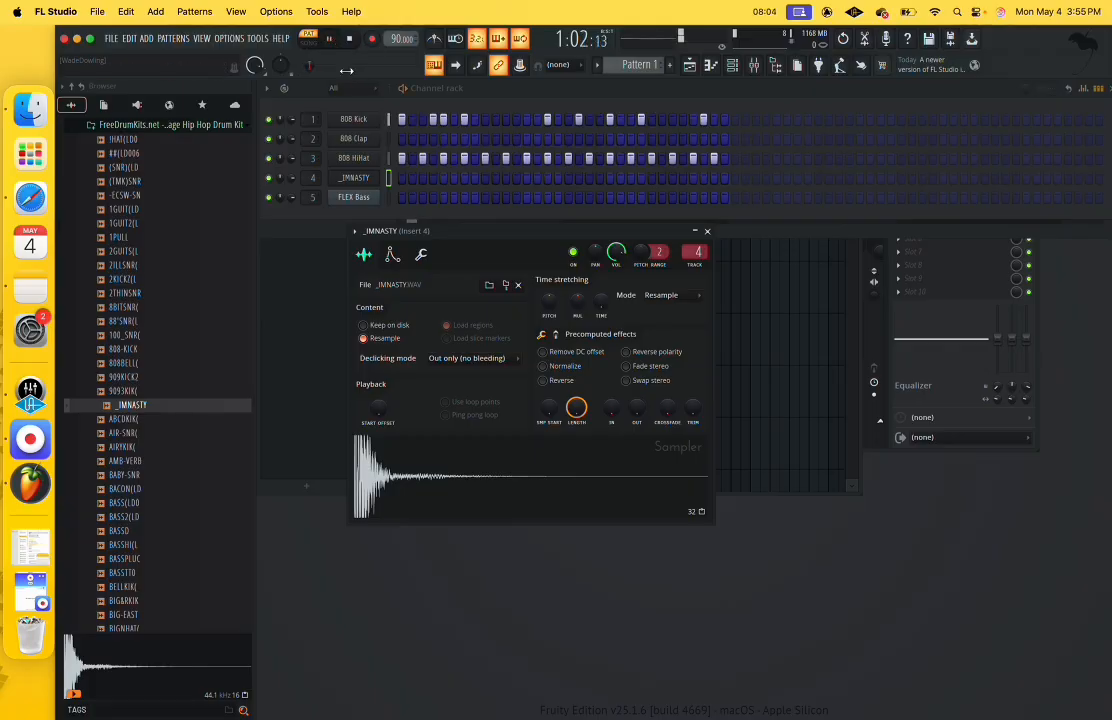
click(484, 179)
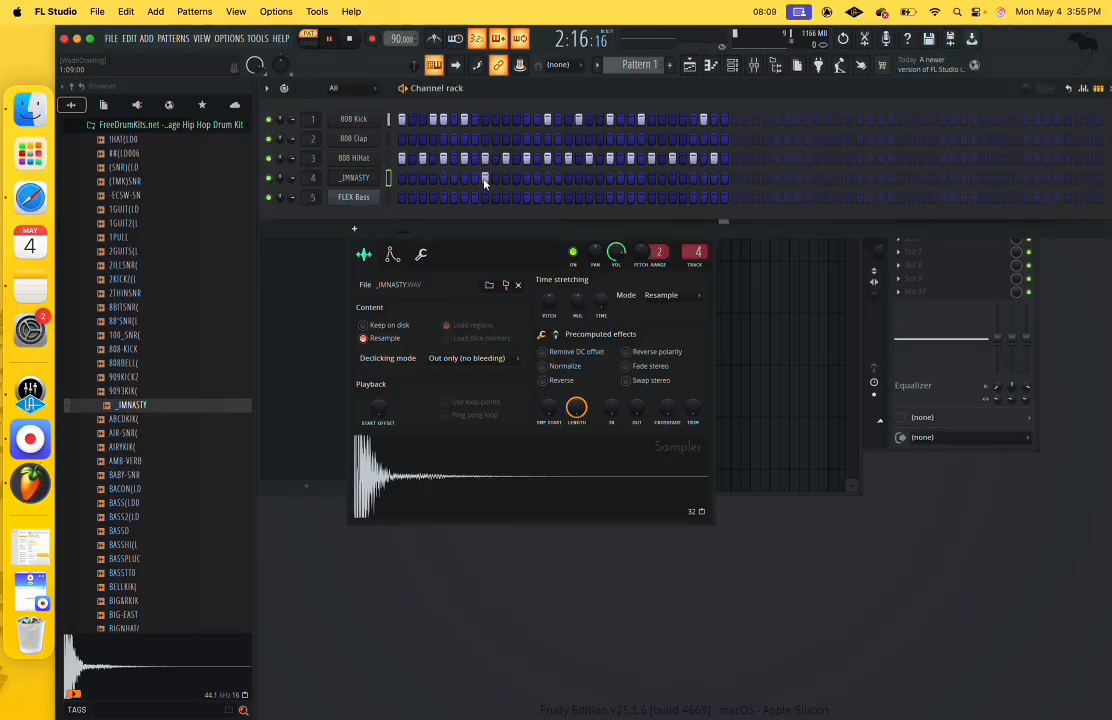
click(652, 179)
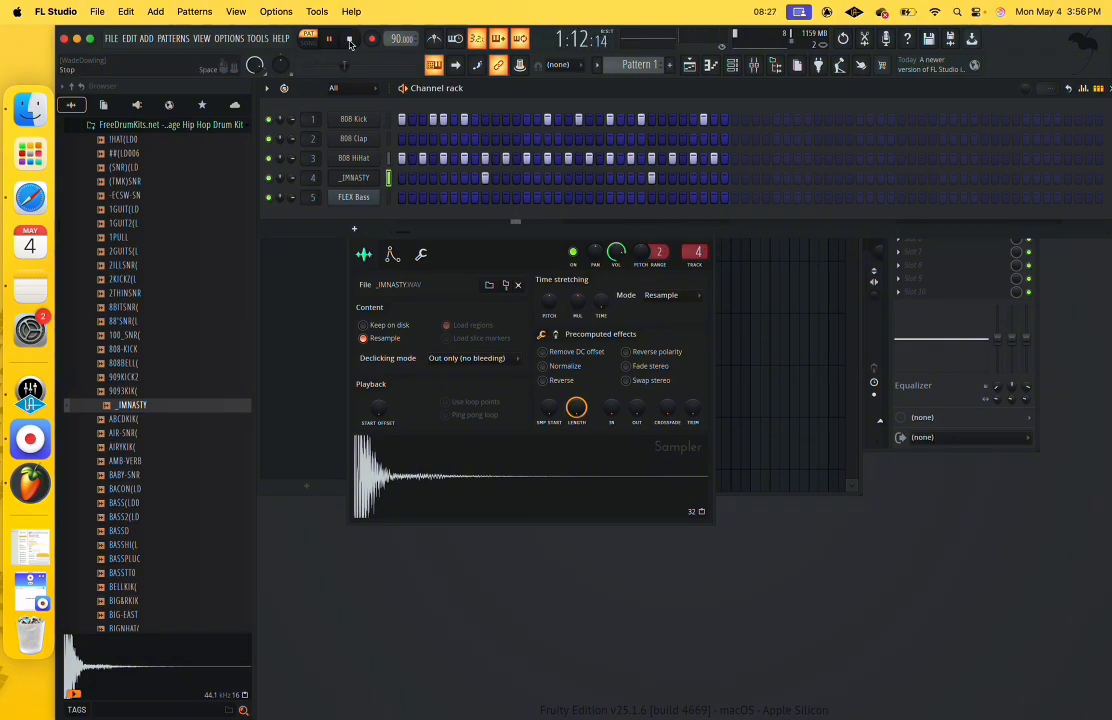
key(space)
Open the FLEX Bass instrument, assign a source for its channel to receive notes from, and play test notes.
click(354, 197)
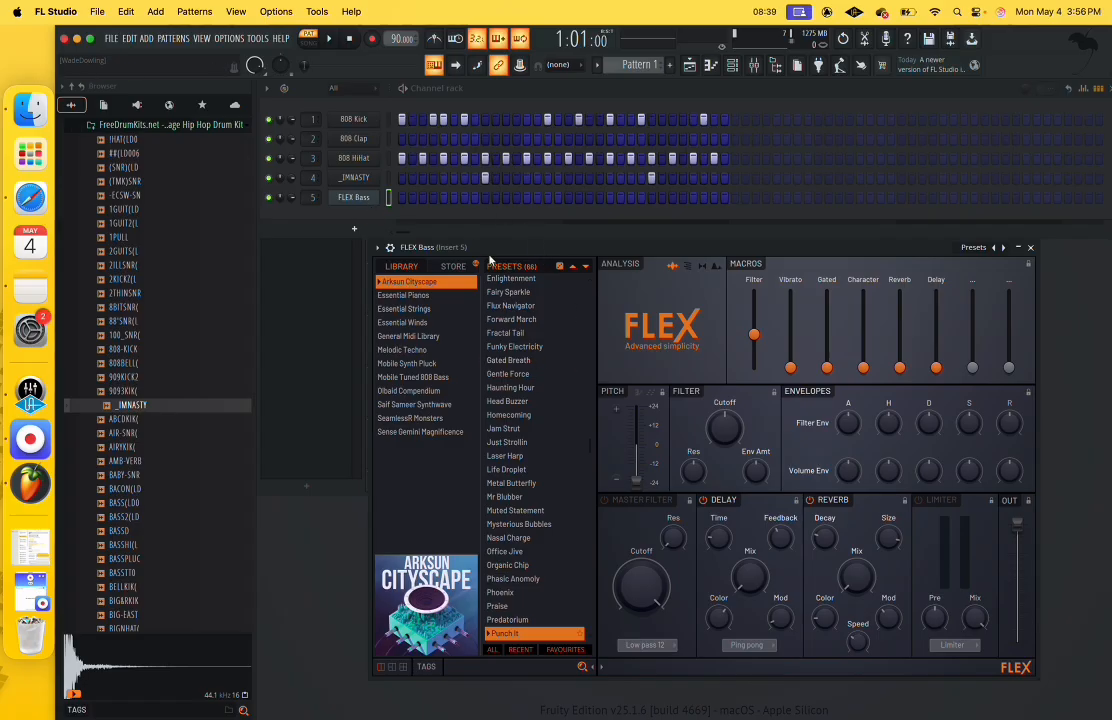
right_click(355, 199)
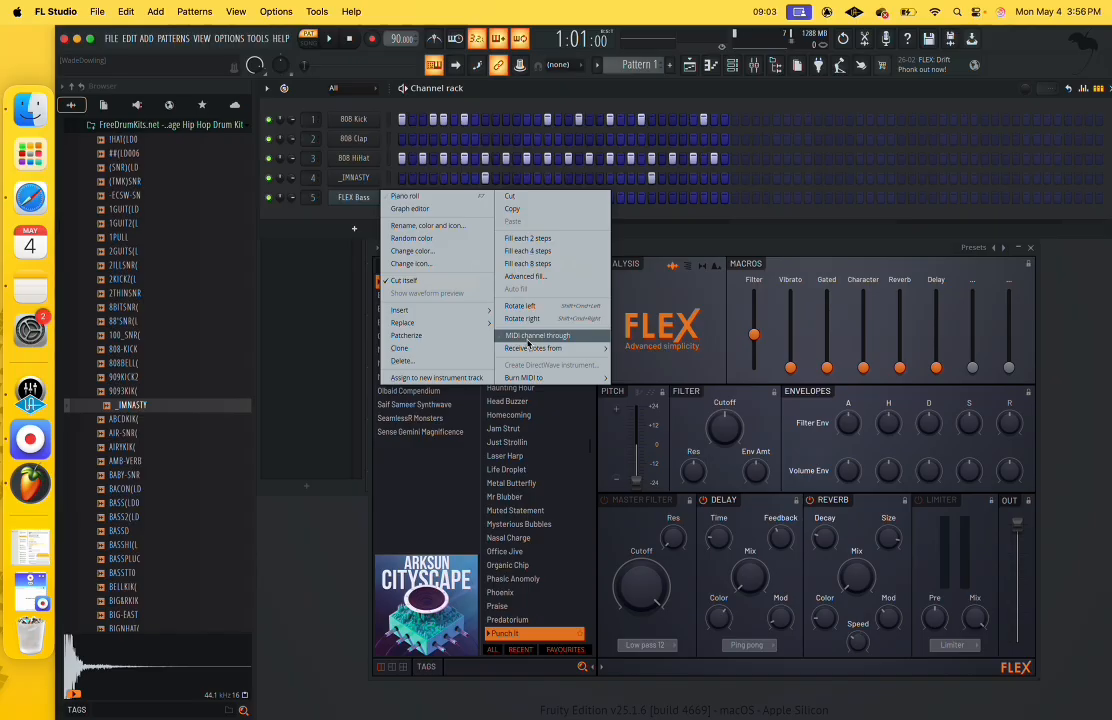
mouse_move(536, 349)
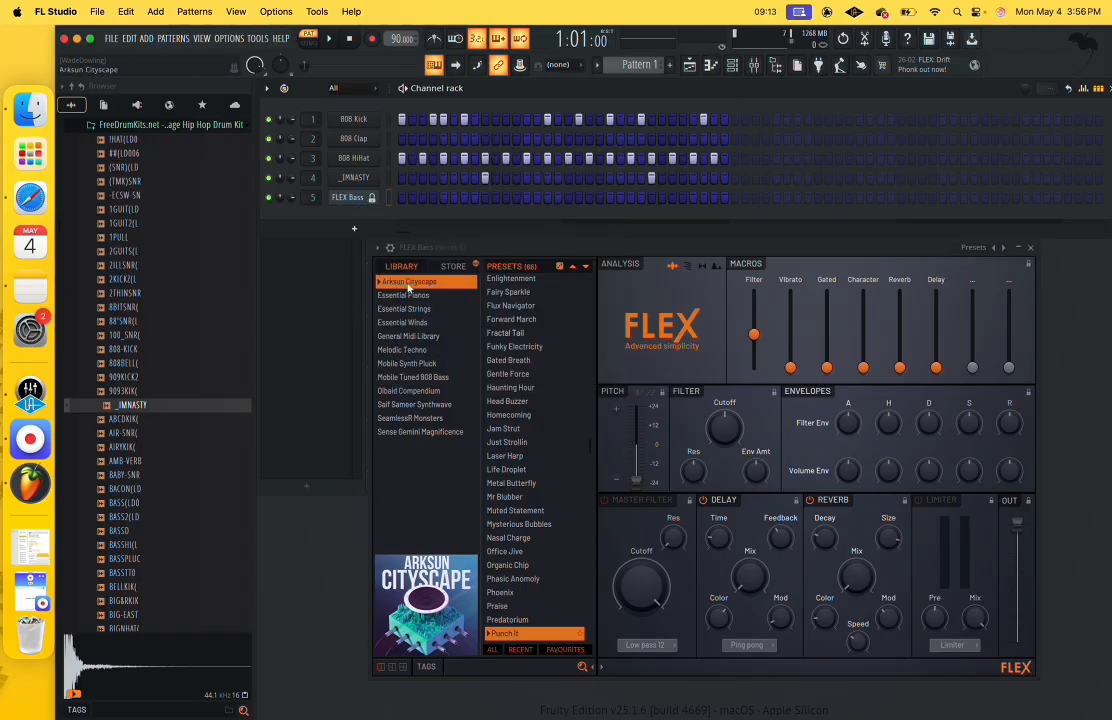
key(g)
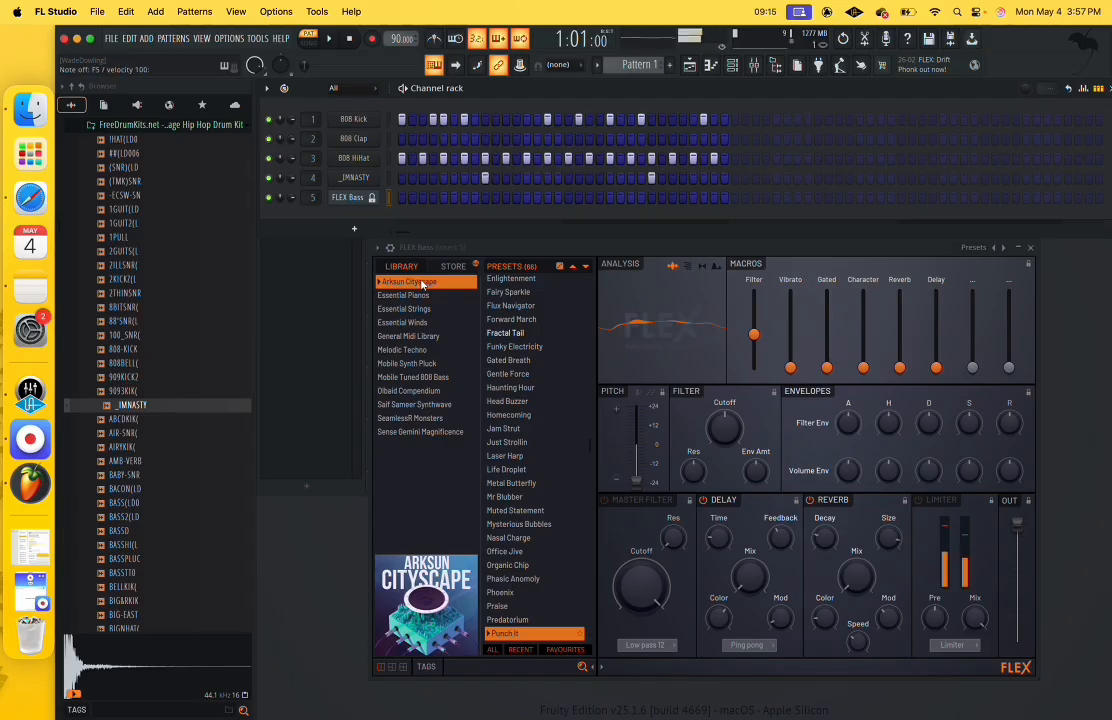
key(g)
Look at the Essential Pianos library in FLEX and audition the Arksun Cityscape presets from Enlightenment down to Gentle Force.
click(412, 309)
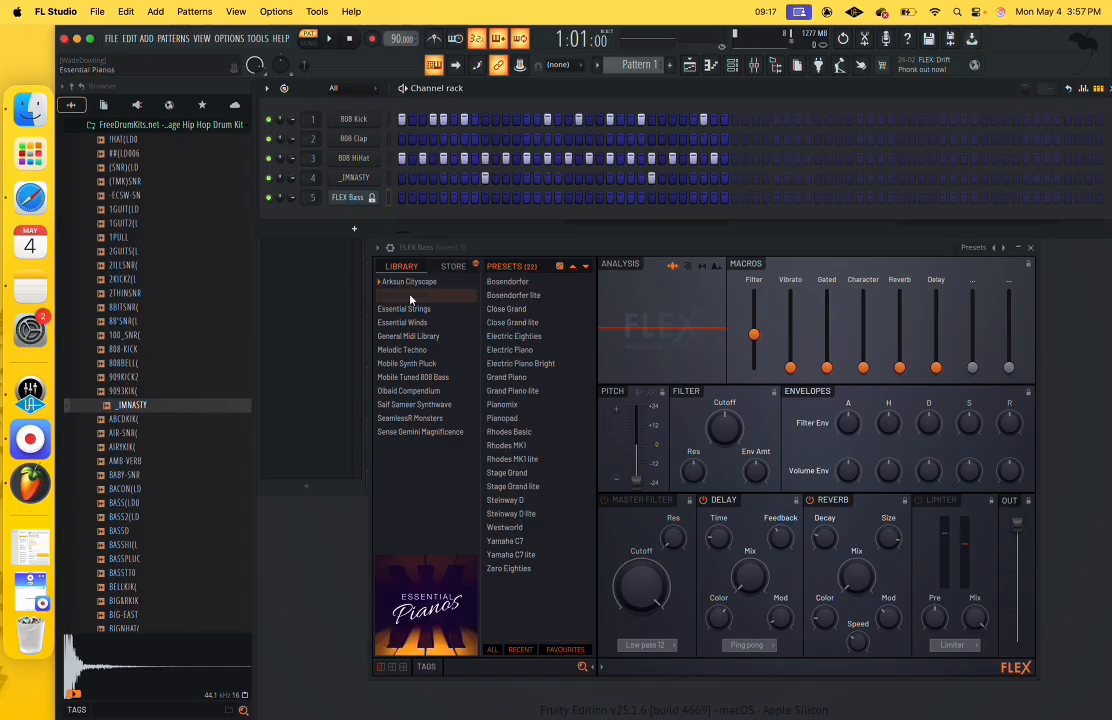
click(439, 294)
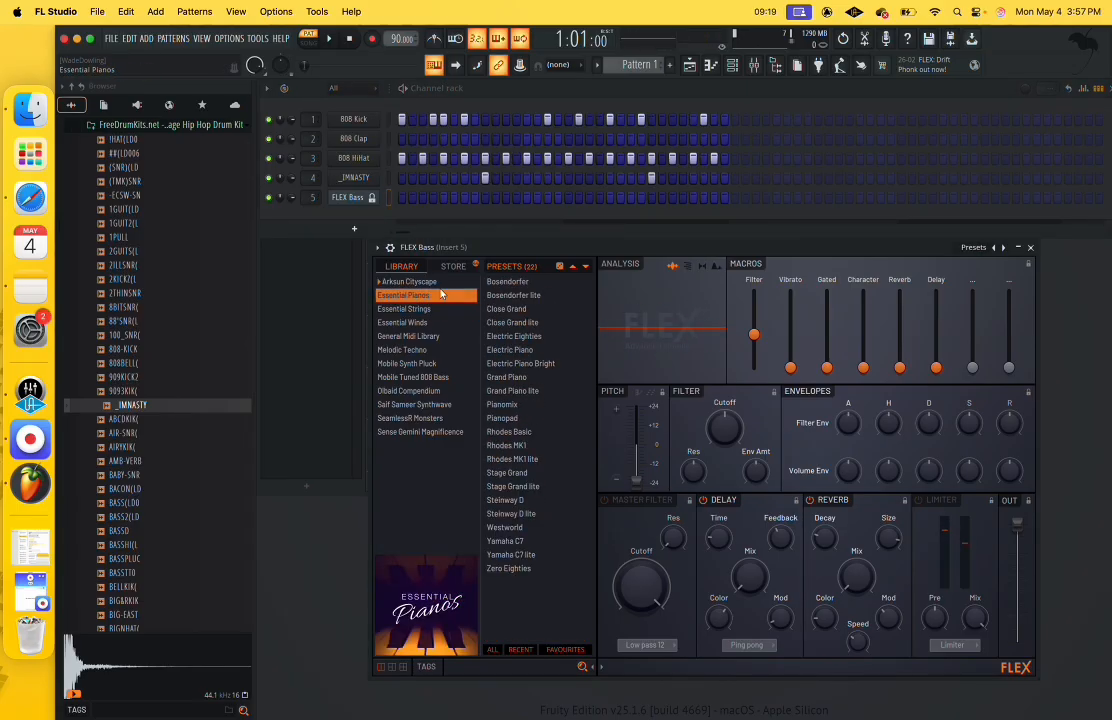
click(440, 282)
click(492, 281)
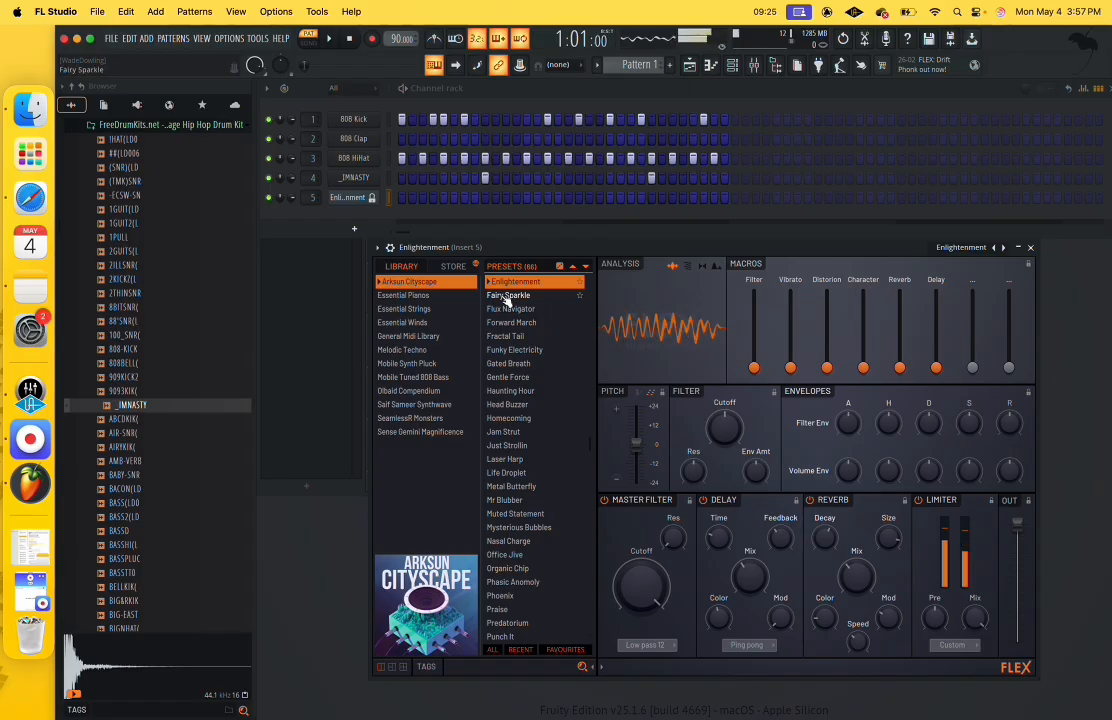
click(507, 296)
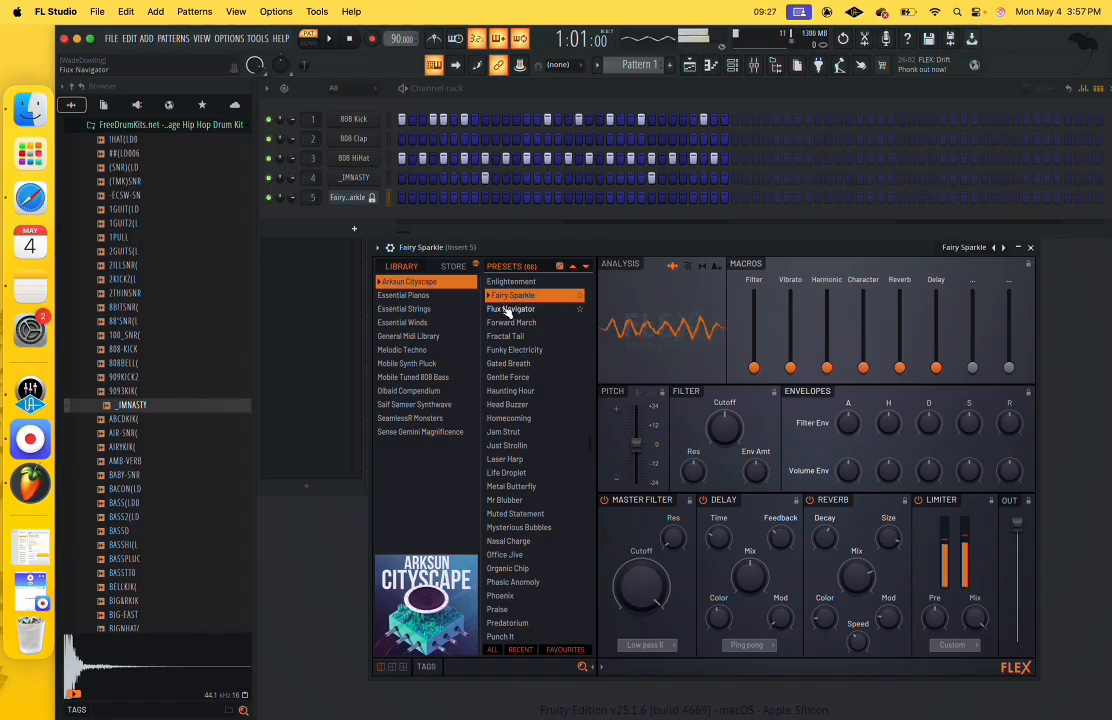
click(508, 310)
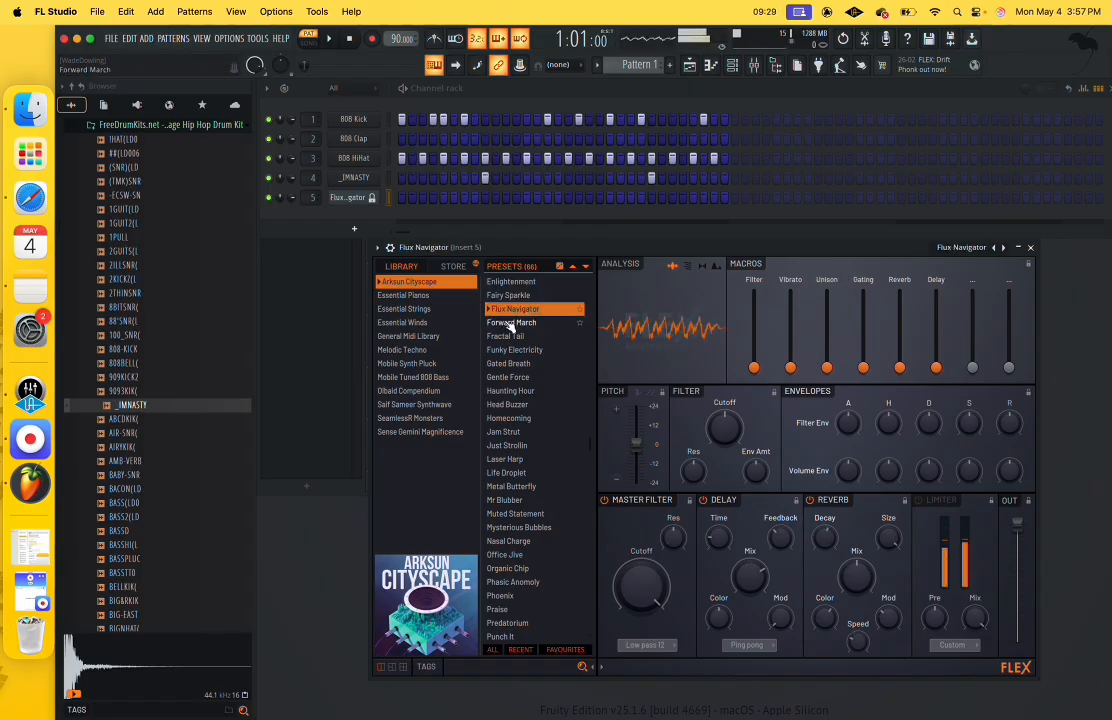
click(510, 322)
click(509, 336)
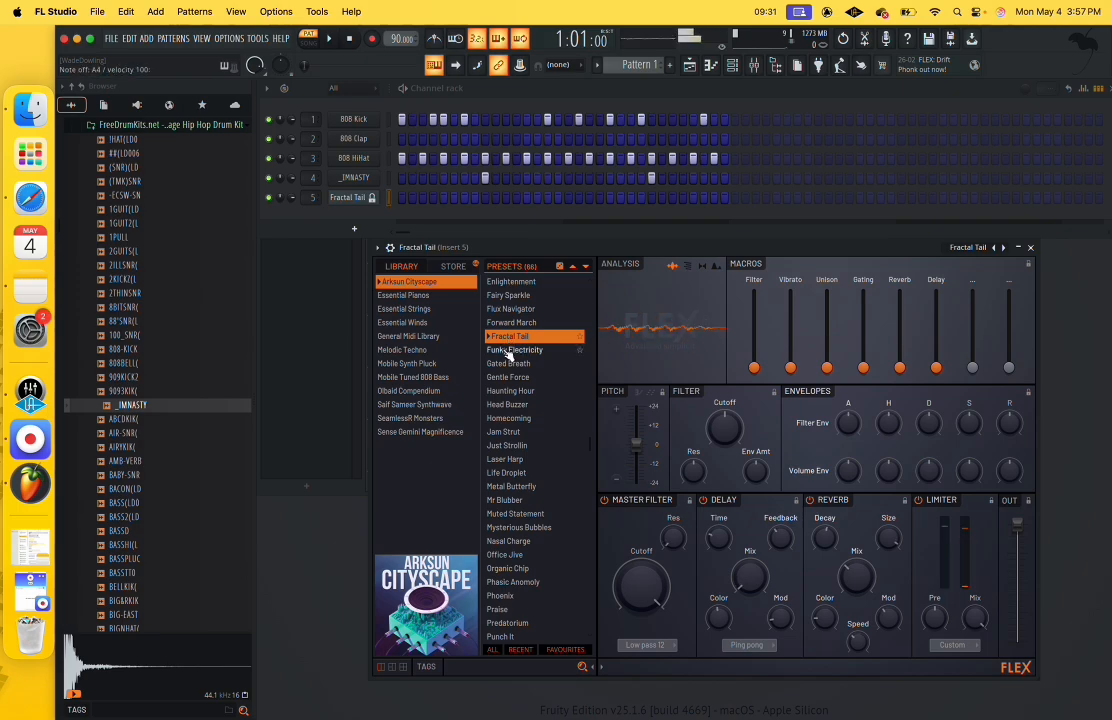
click(509, 350)
click(511, 364)
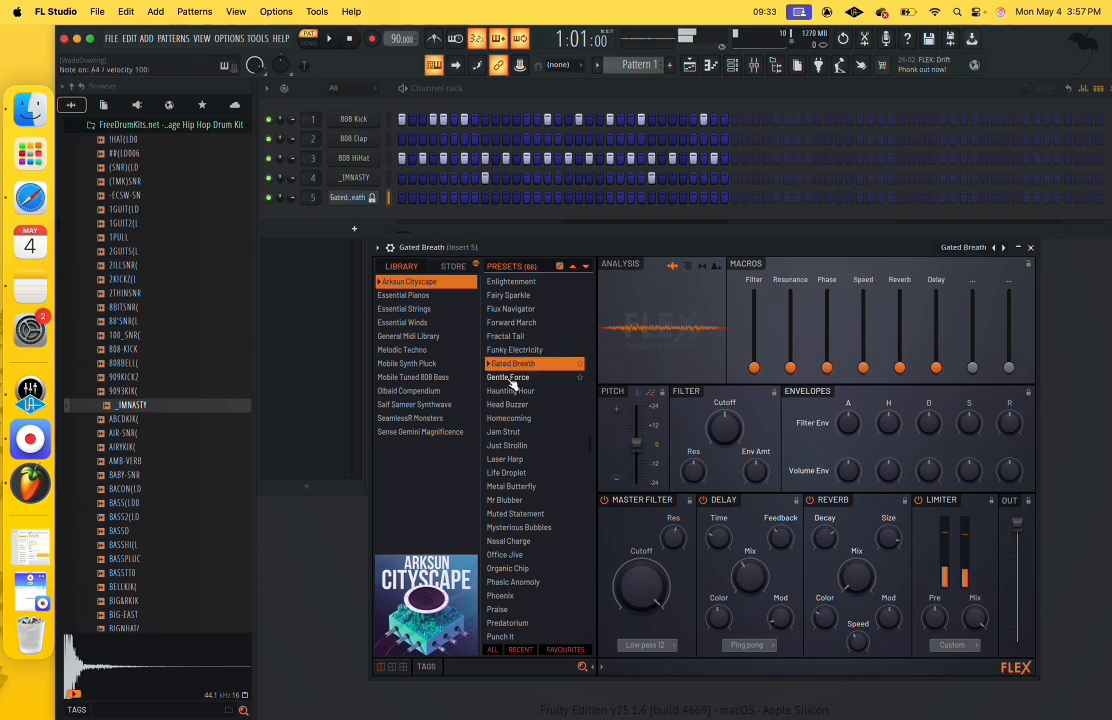
click(510, 377)
Audition the Mobile Tuned 808 Bass presets 808 Chomped, 808 Amped, 808 Blasted, 808 Boosted and 808 Bounced.
click(435, 378)
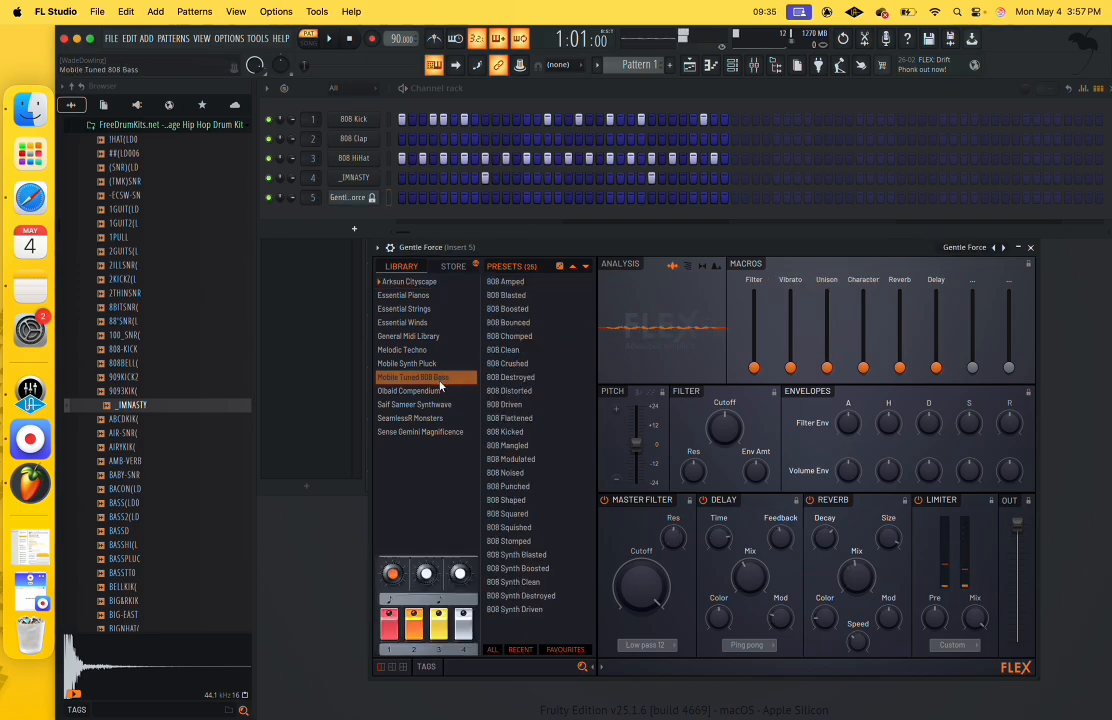
click(510, 337)
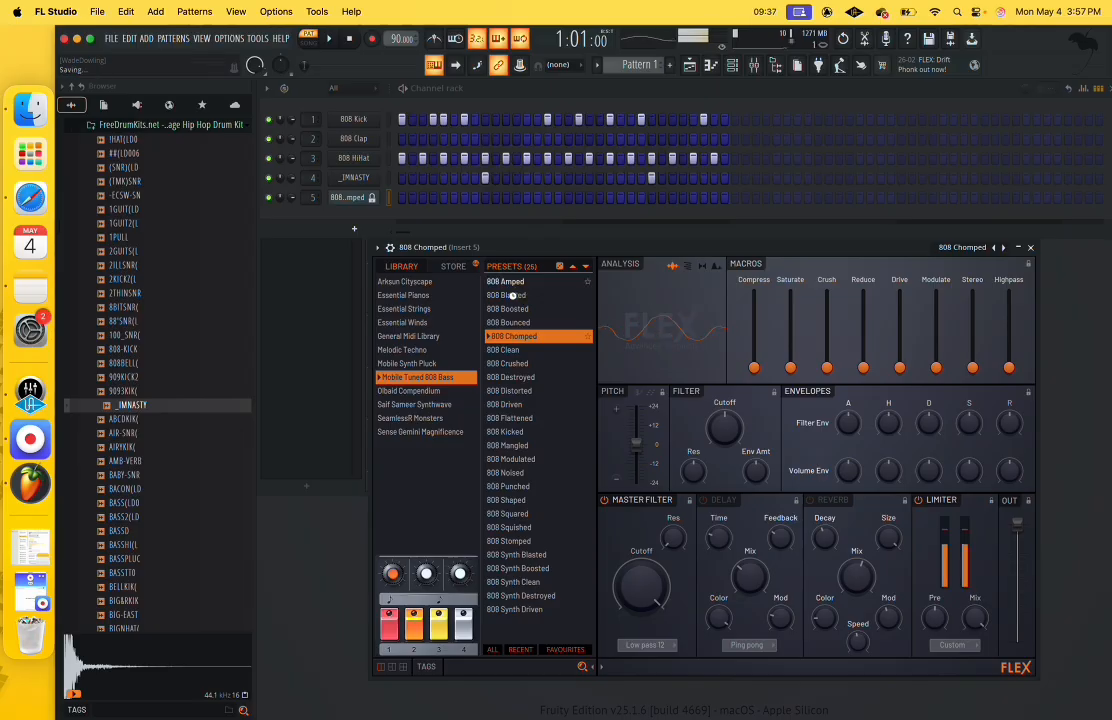
click(510, 281)
click(510, 295)
click(515, 311)
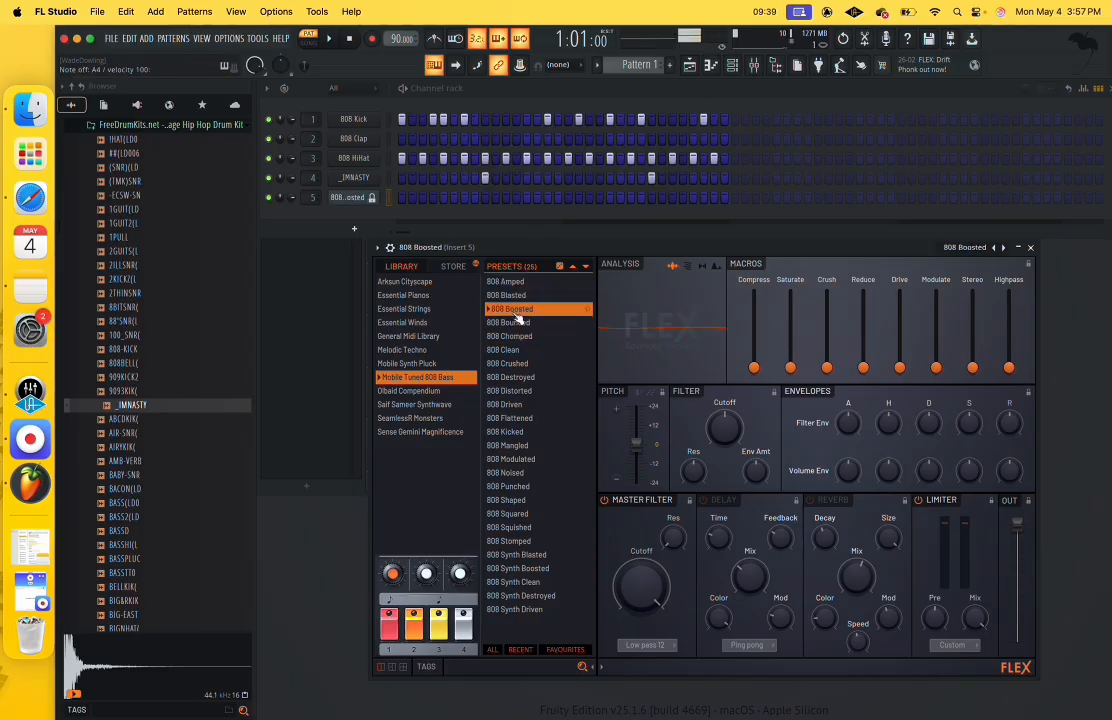
click(512, 322)
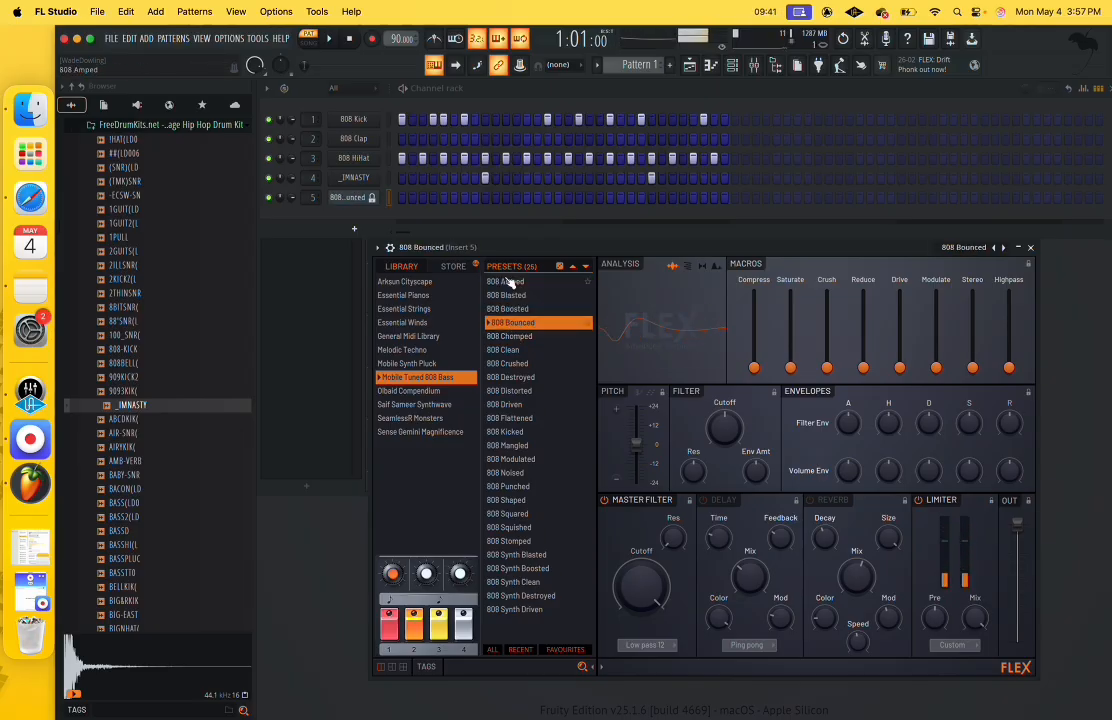
Play the drum pattern to try bass notes with 808 Bounced, switch to 808 Chomped, and stop playback.
click(330, 39)
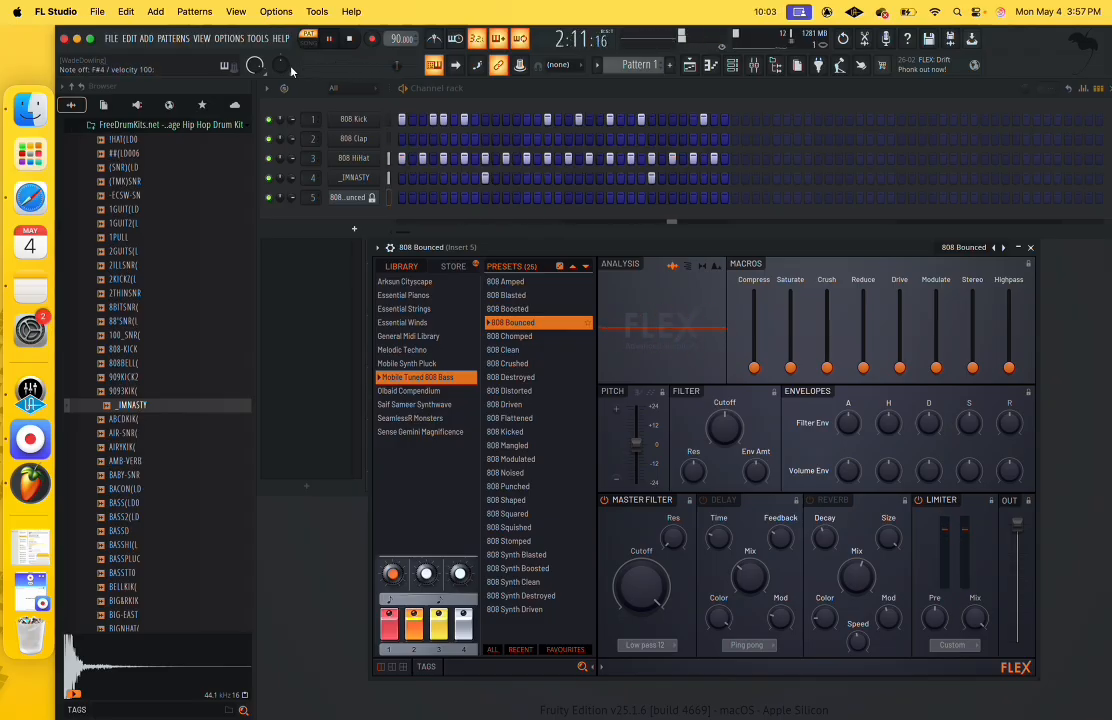
click(507, 340)
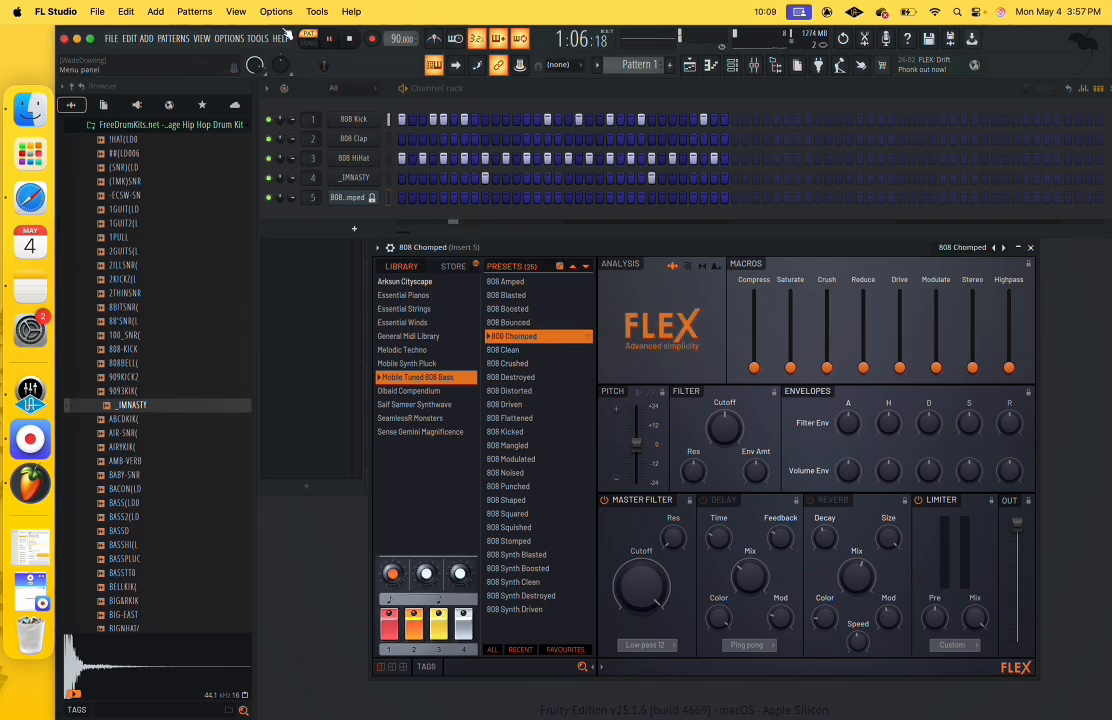
key(space)
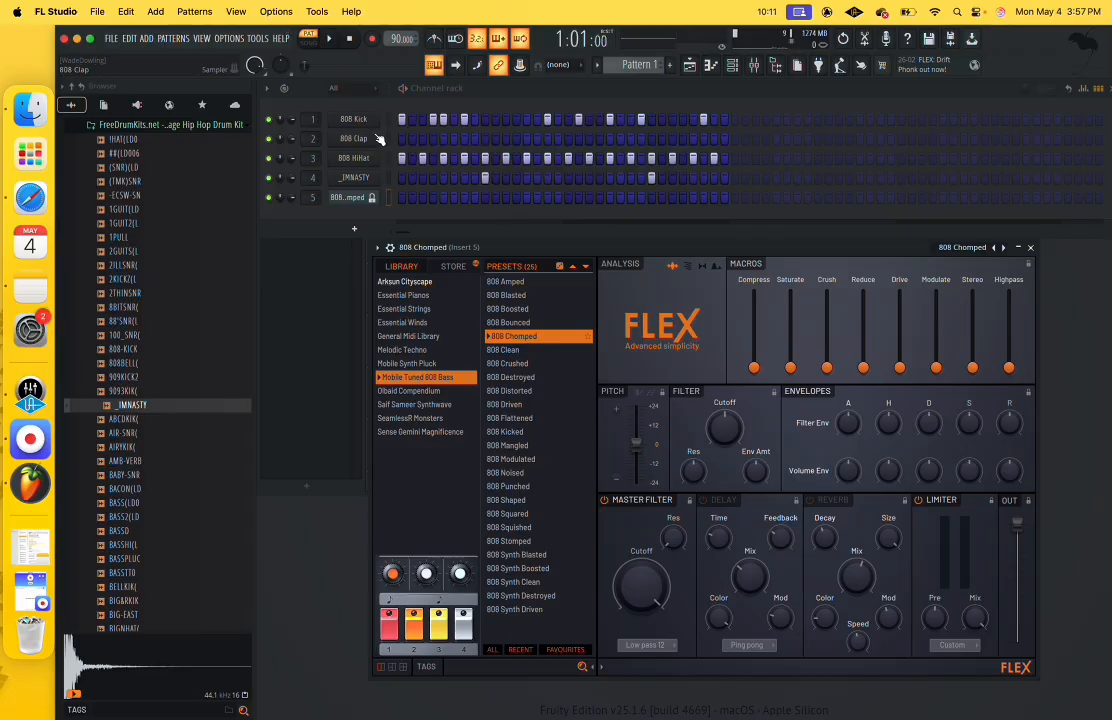
Audition the 808 bass presets from 808 Clean down to 808 Mangled, and then 808 Punched.
click(513, 350)
click(513, 364)
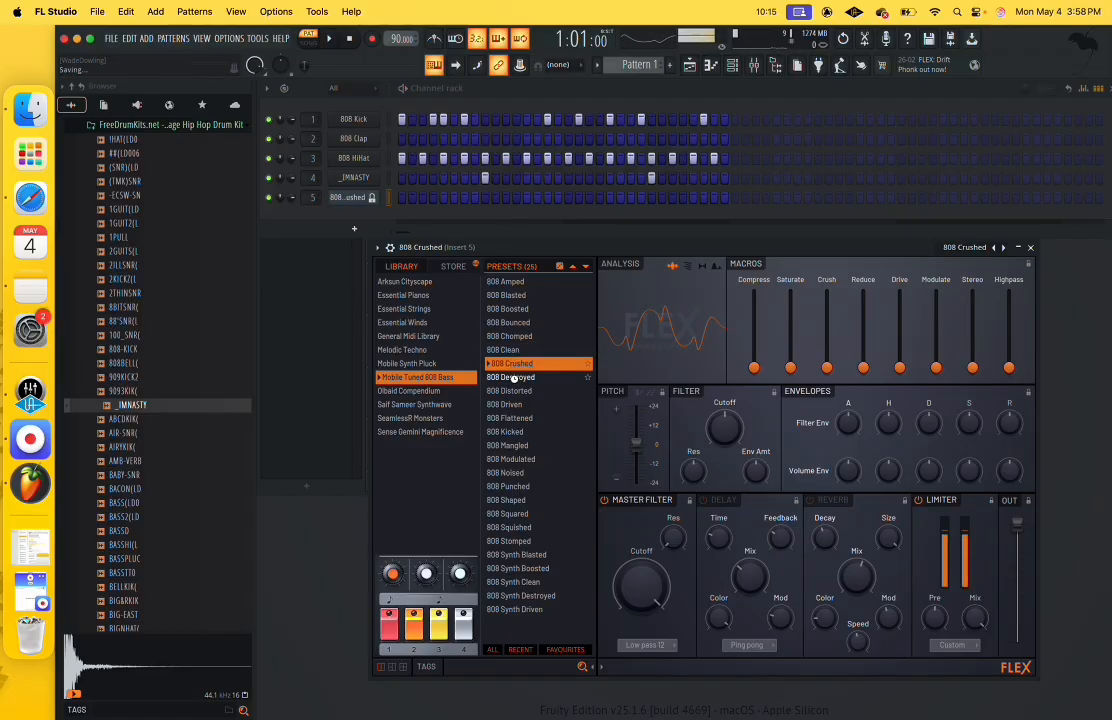
click(513, 377)
click(511, 391)
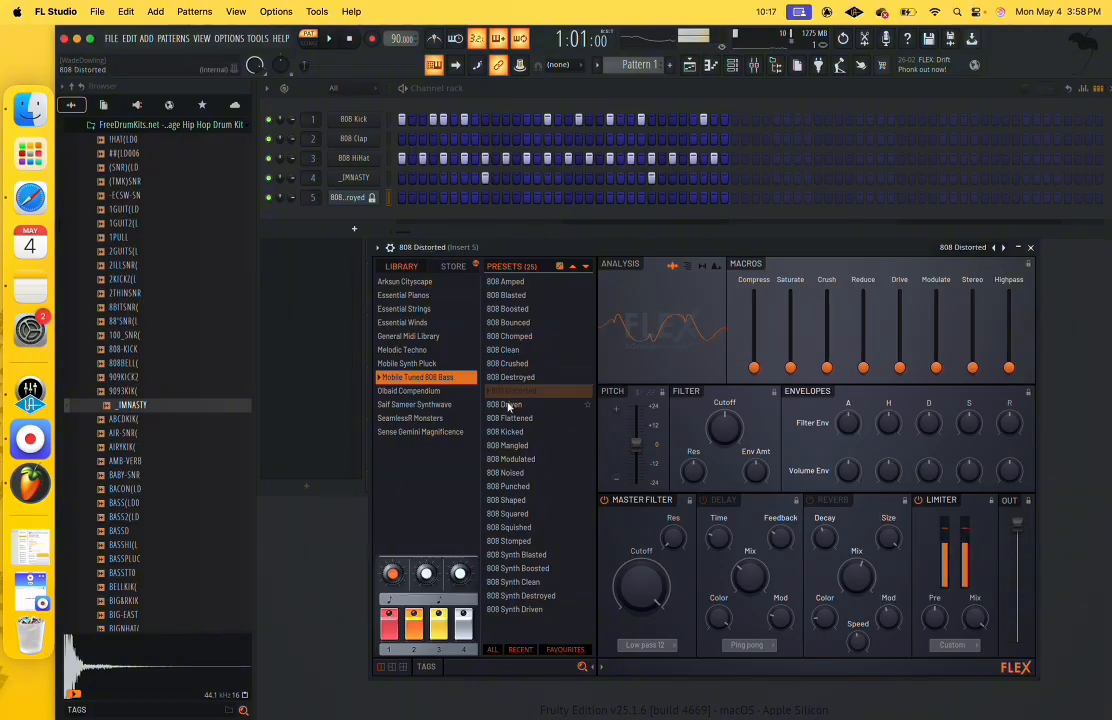
click(511, 404)
click(507, 418)
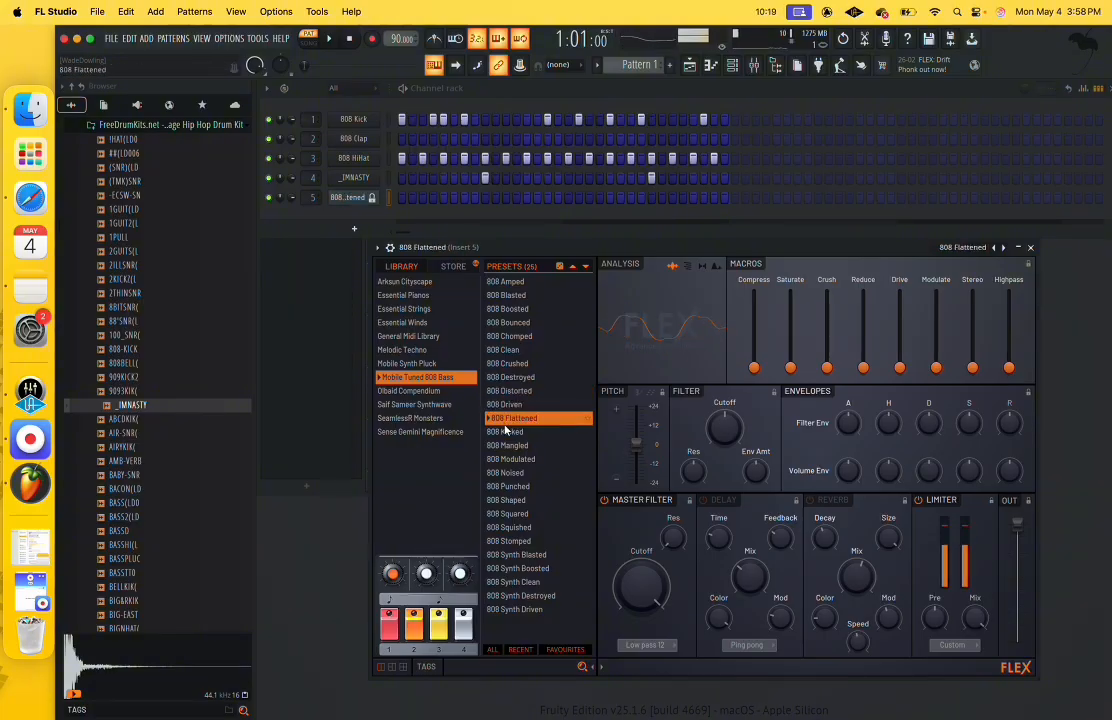
click(507, 431)
click(508, 445)
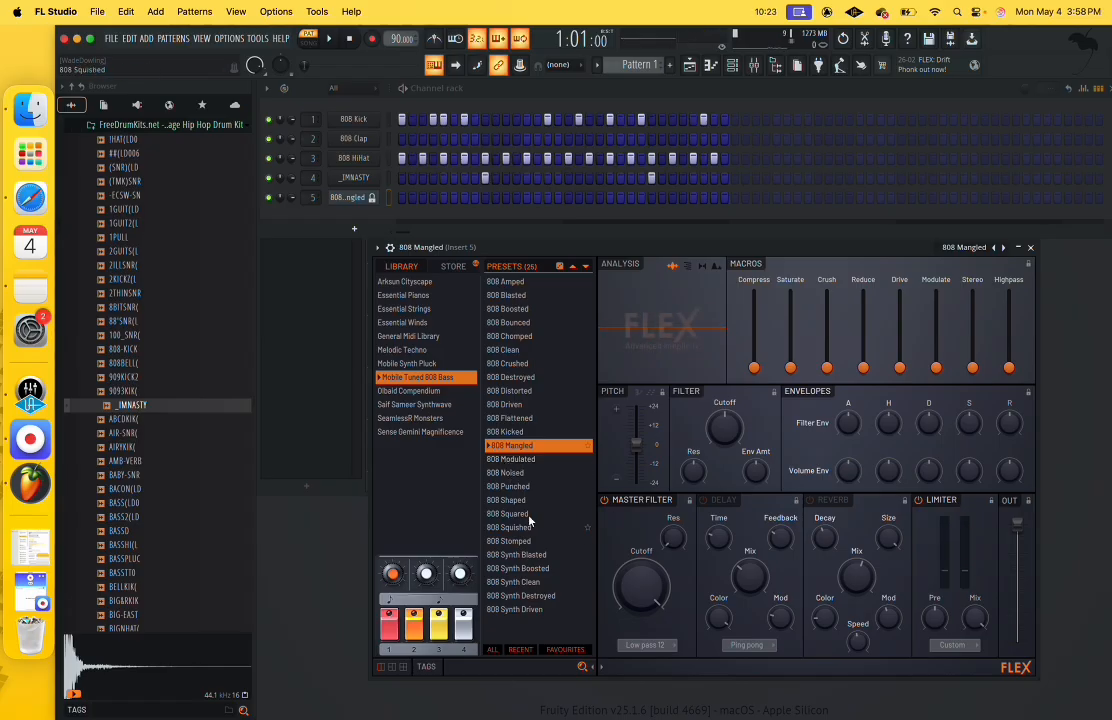
click(513, 487)
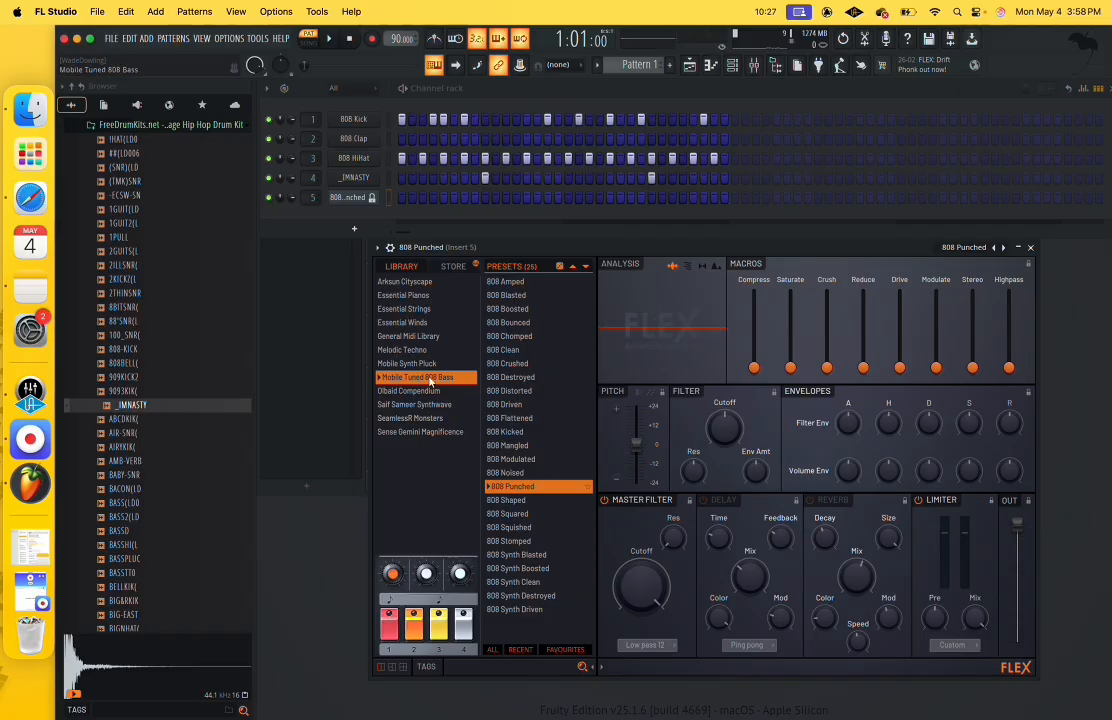
Load the Bosendorfer preset from the Essential Pianos library into the FLEX channel.
click(412, 296)
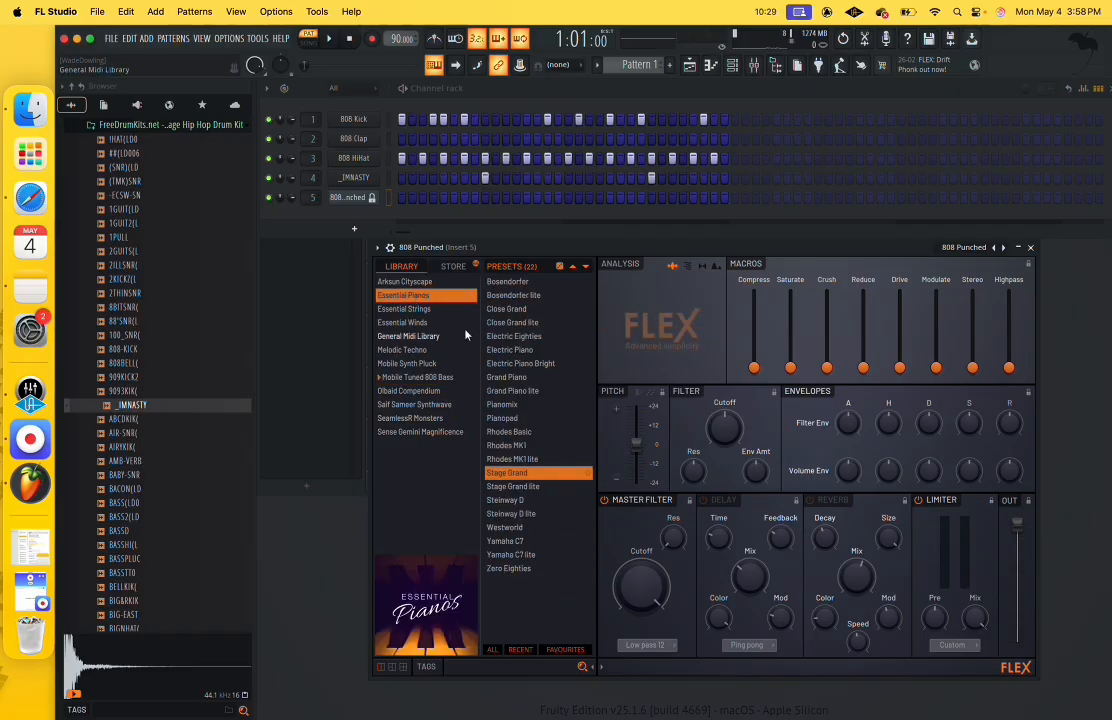
click(513, 283)
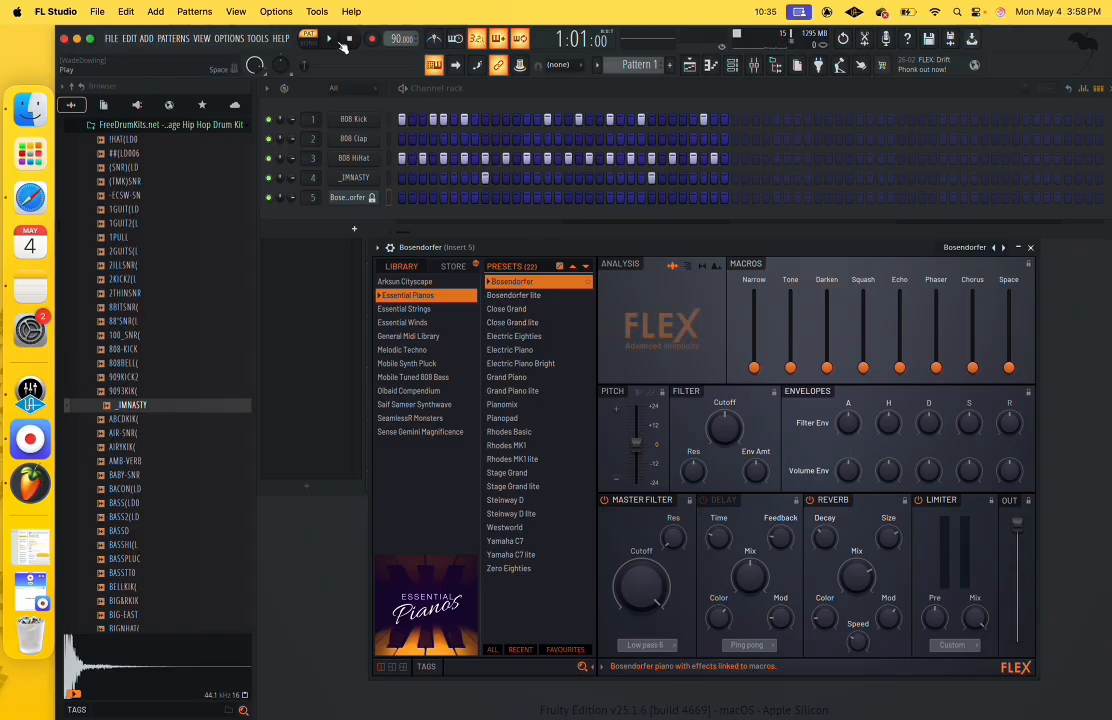
Play the drum pattern, stop it, and try out melody notes such as A4 and D5 on the Bosendorfer piano.
click(329, 39)
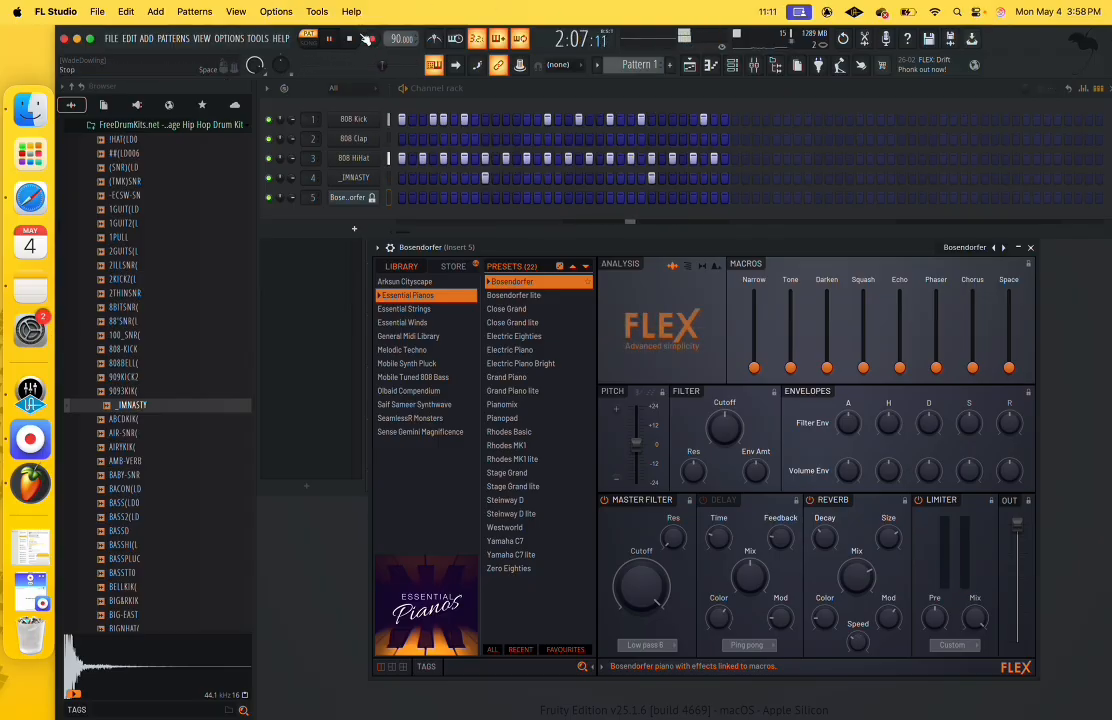
click(351, 40)
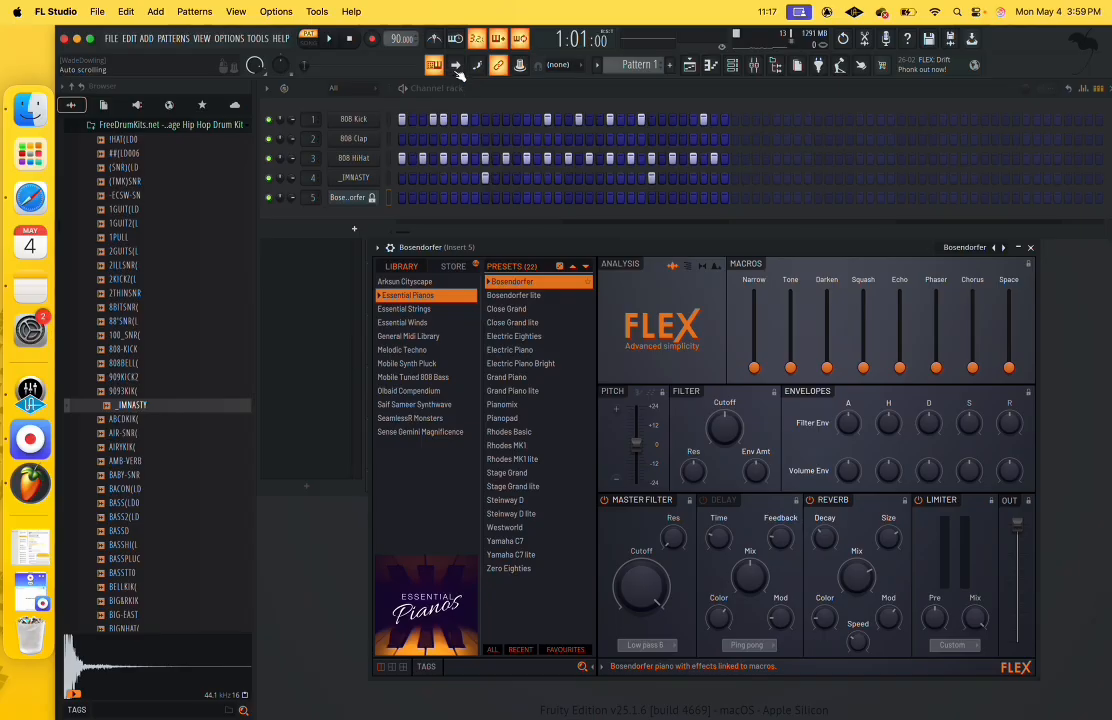
key(z)
key(z)
key(z)
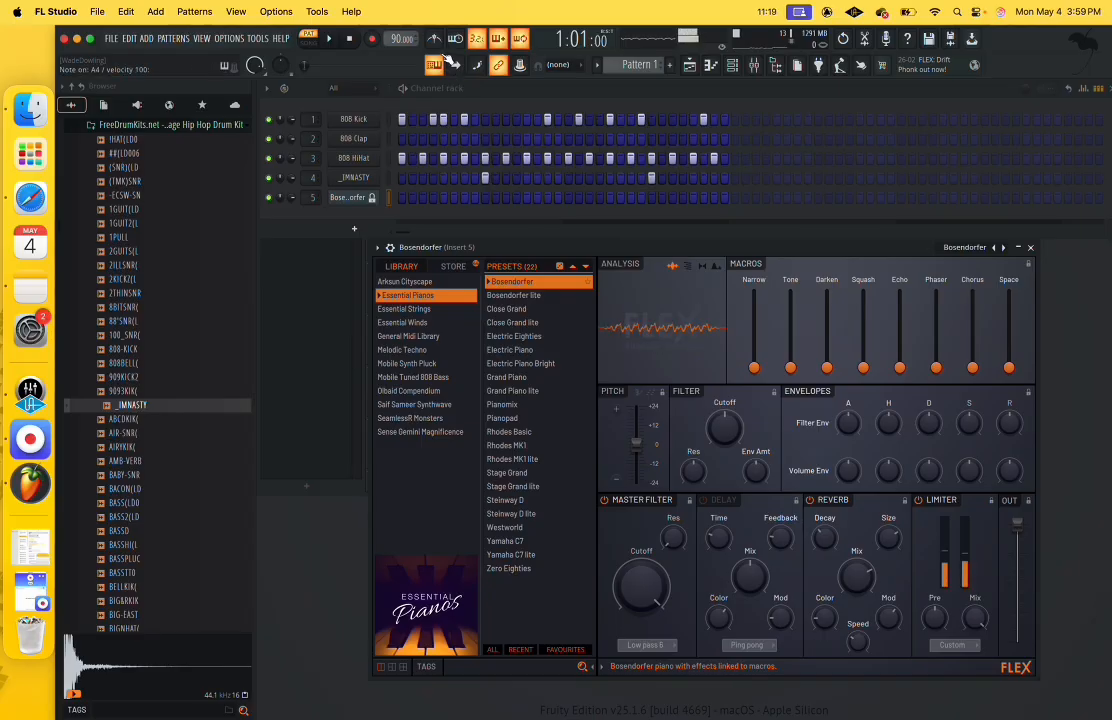
key(n)
key(w)
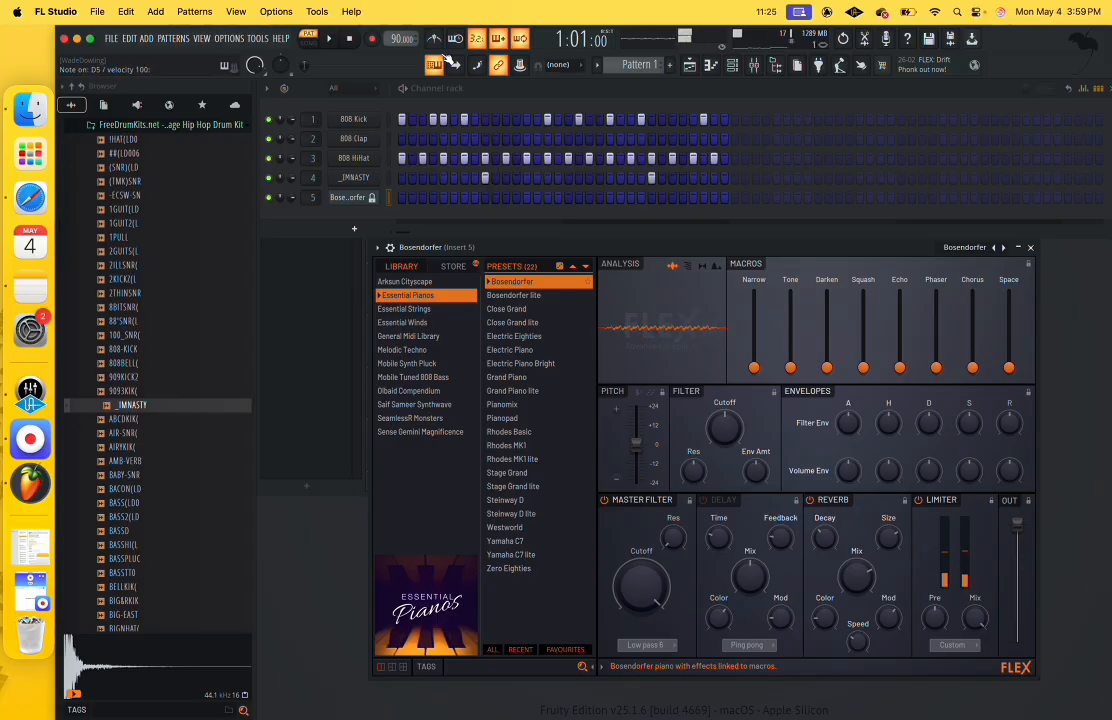
key(q)
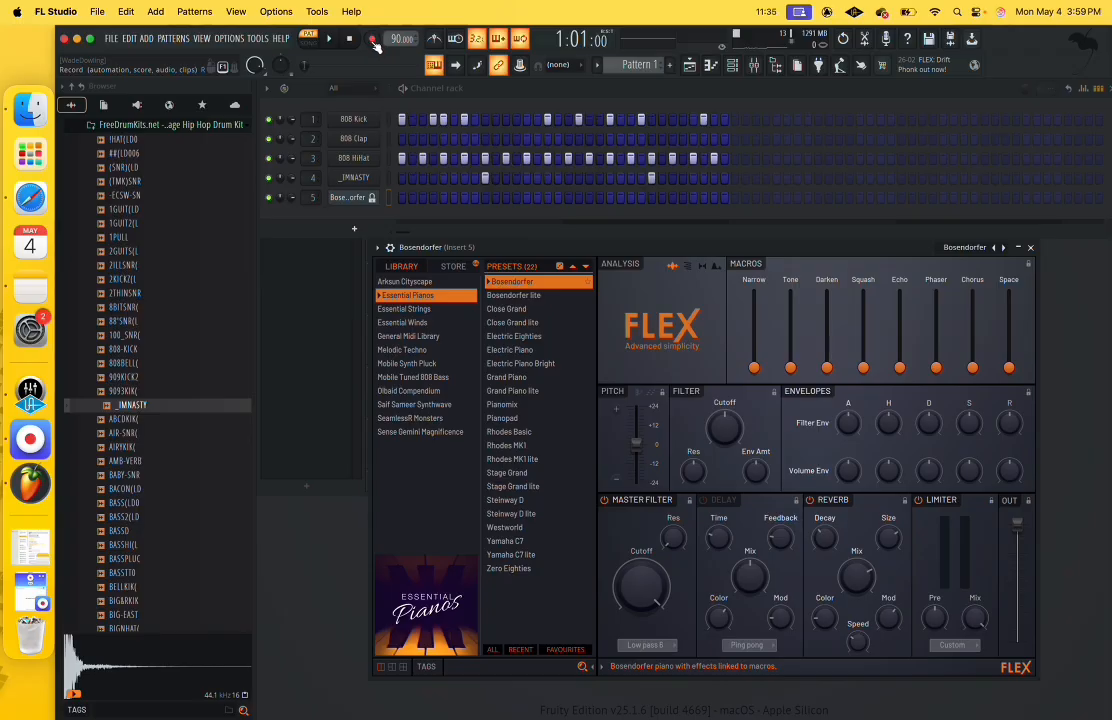
Arm recording for everything and rehearse the piano melody around A4 and D5 on the Bosendorfer channel.
click(373, 40)
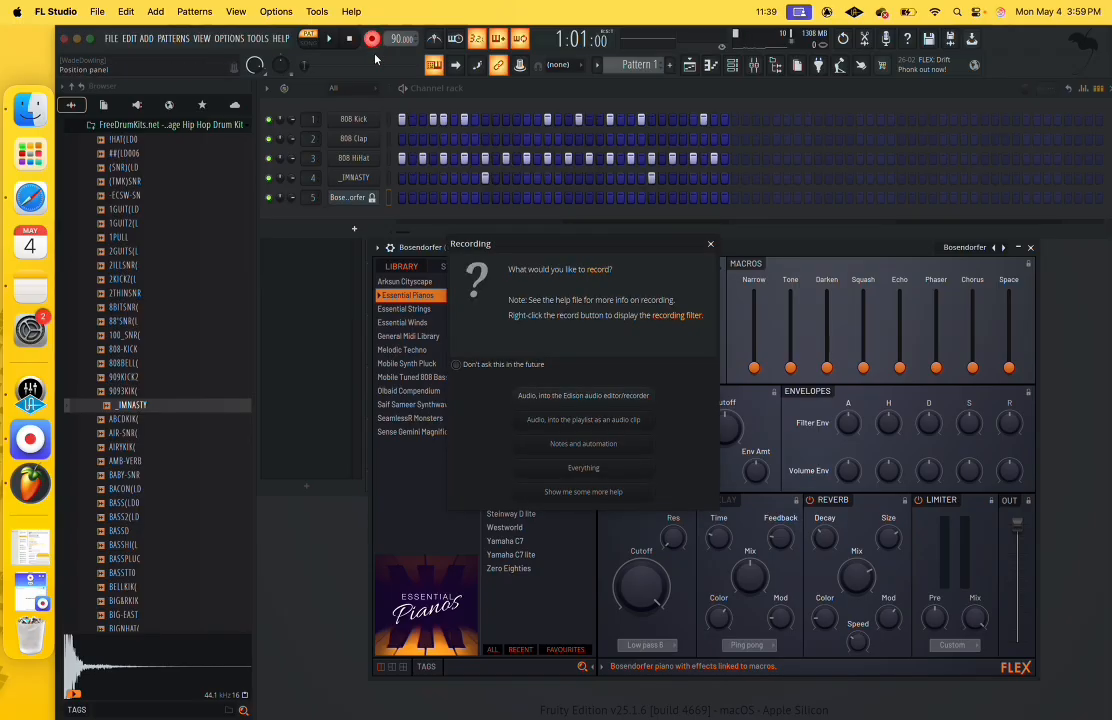
click(557, 470)
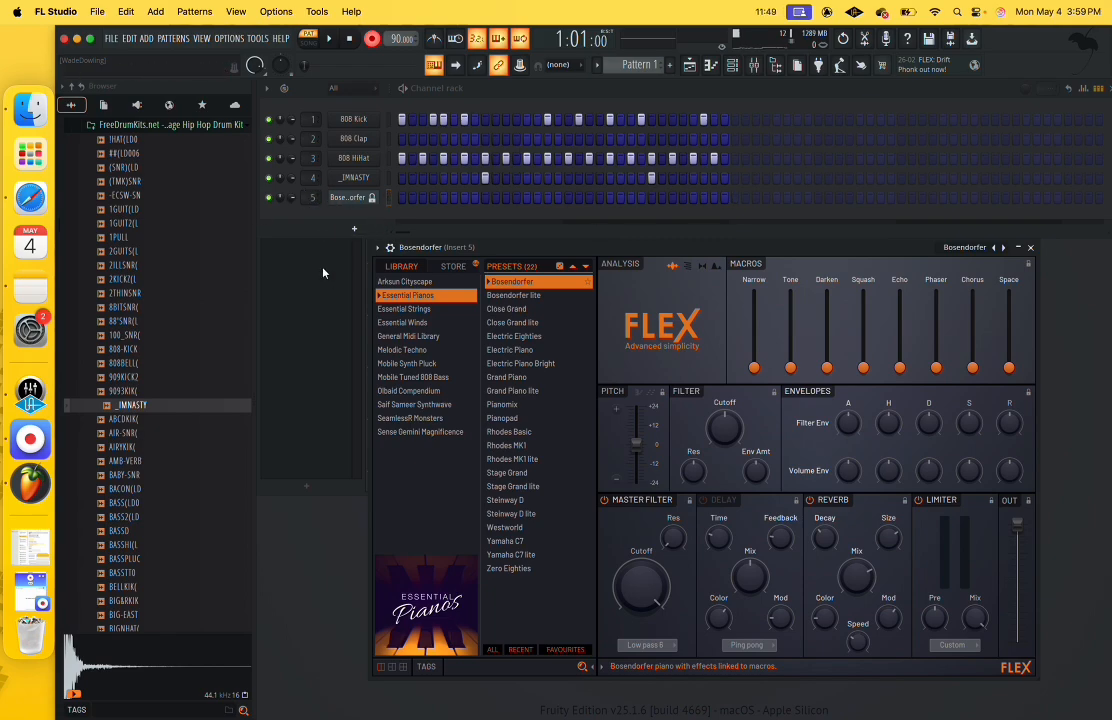
key(w)
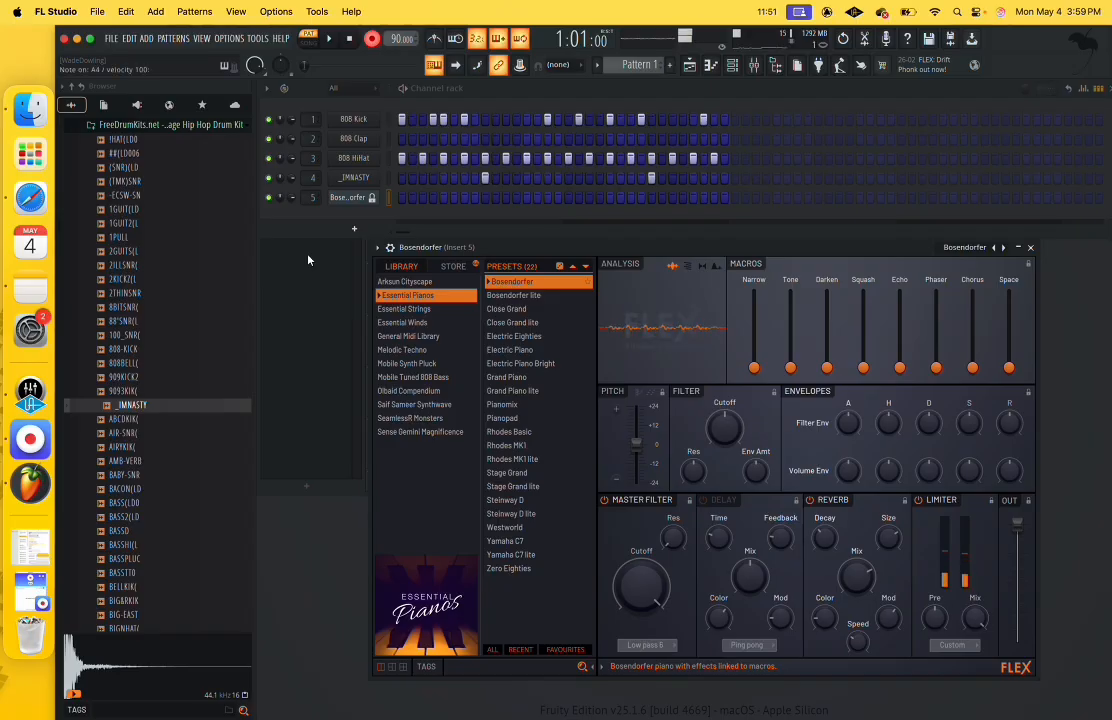
key(n)
key(w)
key(w)
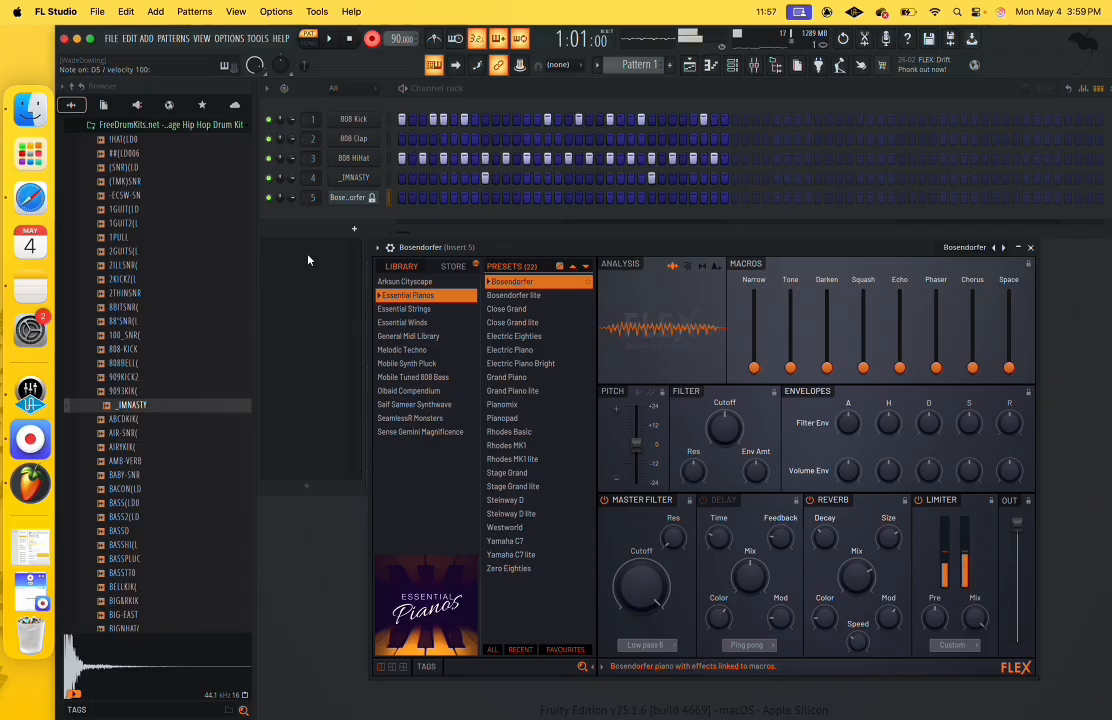
key(n)
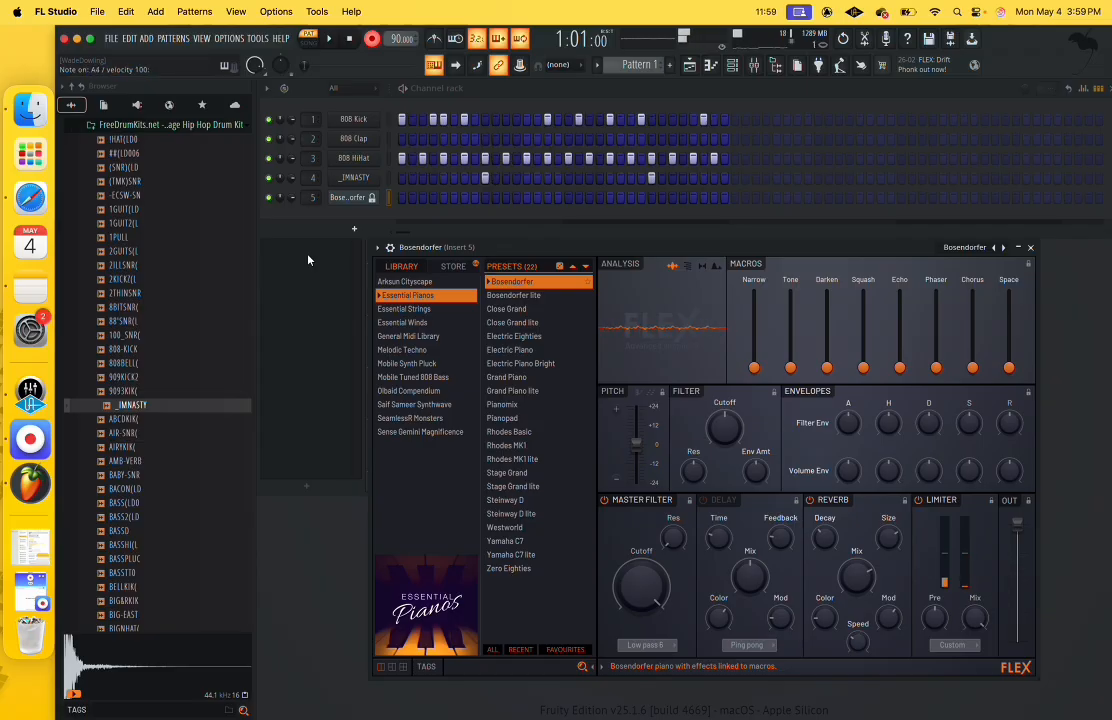
key(e)
key(w)
key(n)
Record a first Bosendorfer melody take over the drums and open its notes in the piano roll.
click(332, 40)
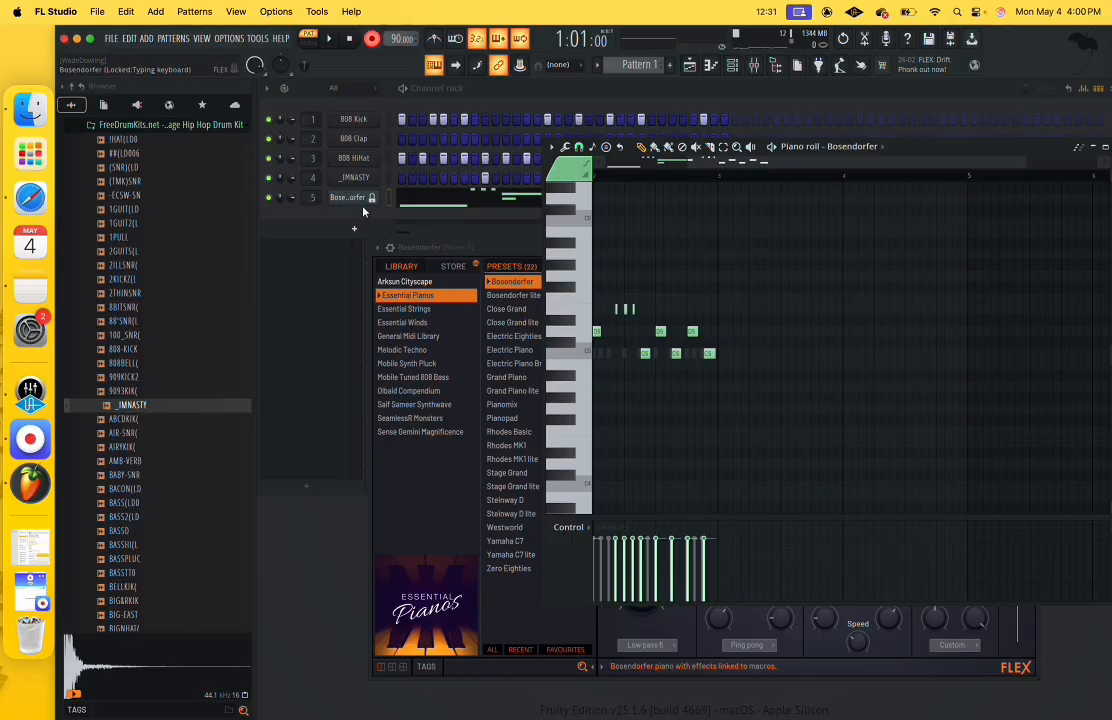
drag(965, 149, 829, 173)
click(979, 170)
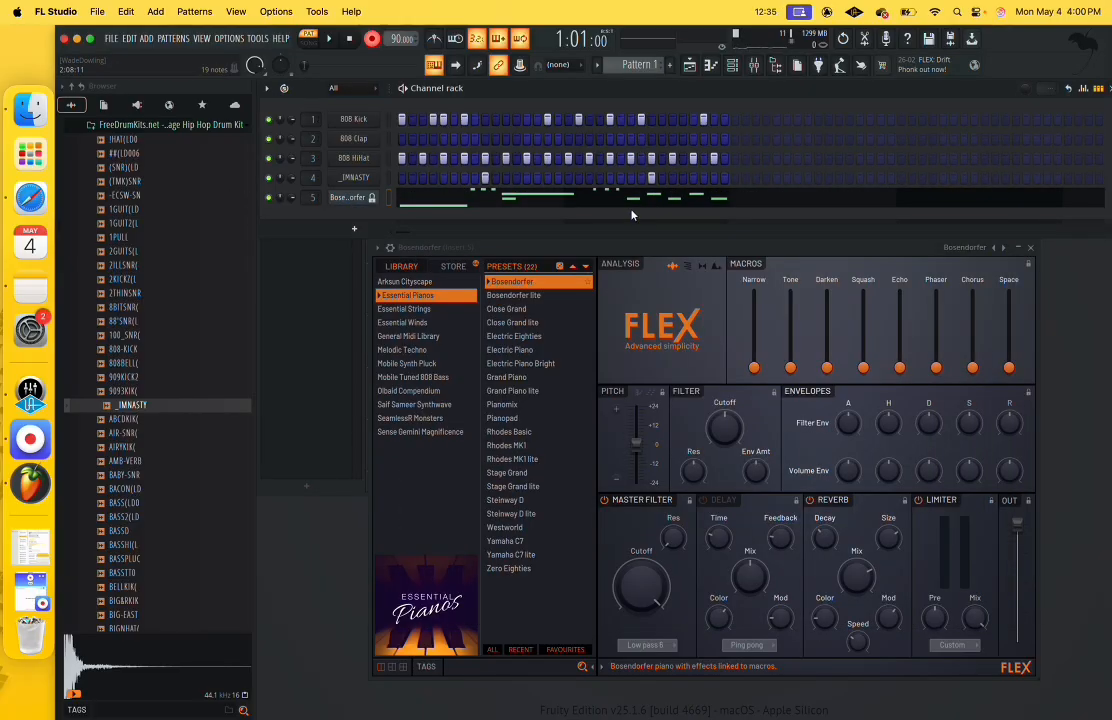
click(463, 200)
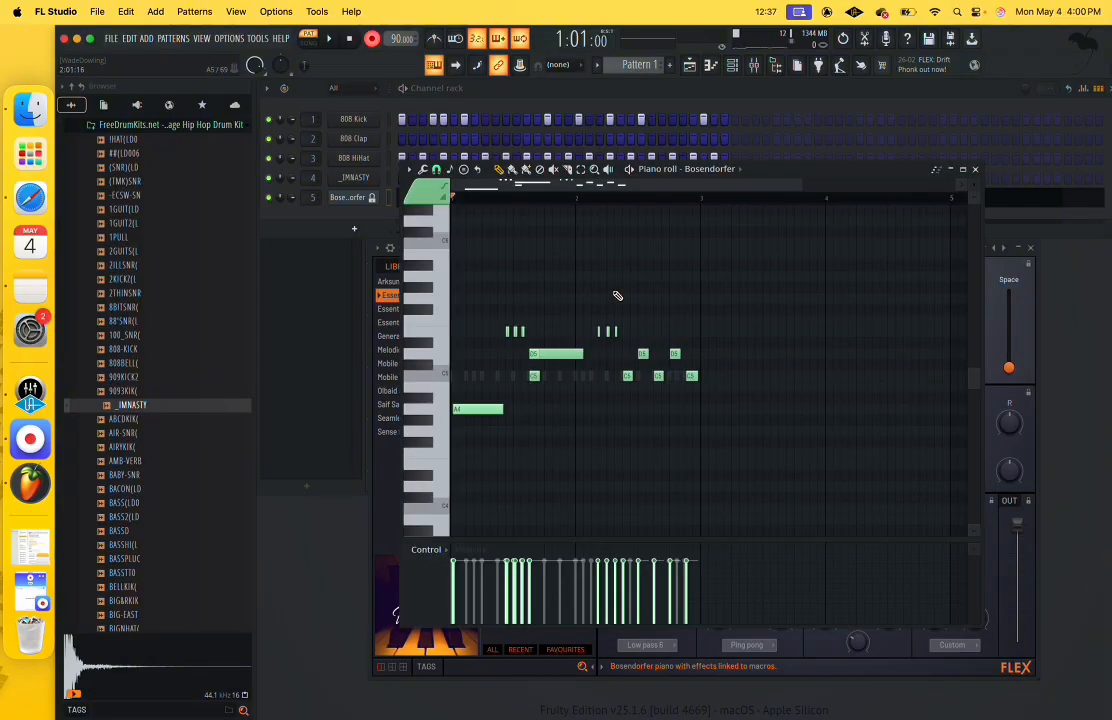
Select all notes of the recorded take, cut them from Bosendorfer's piano roll, and close the piano roll.
click(580, 170)
drag(740, 258, 420, 450)
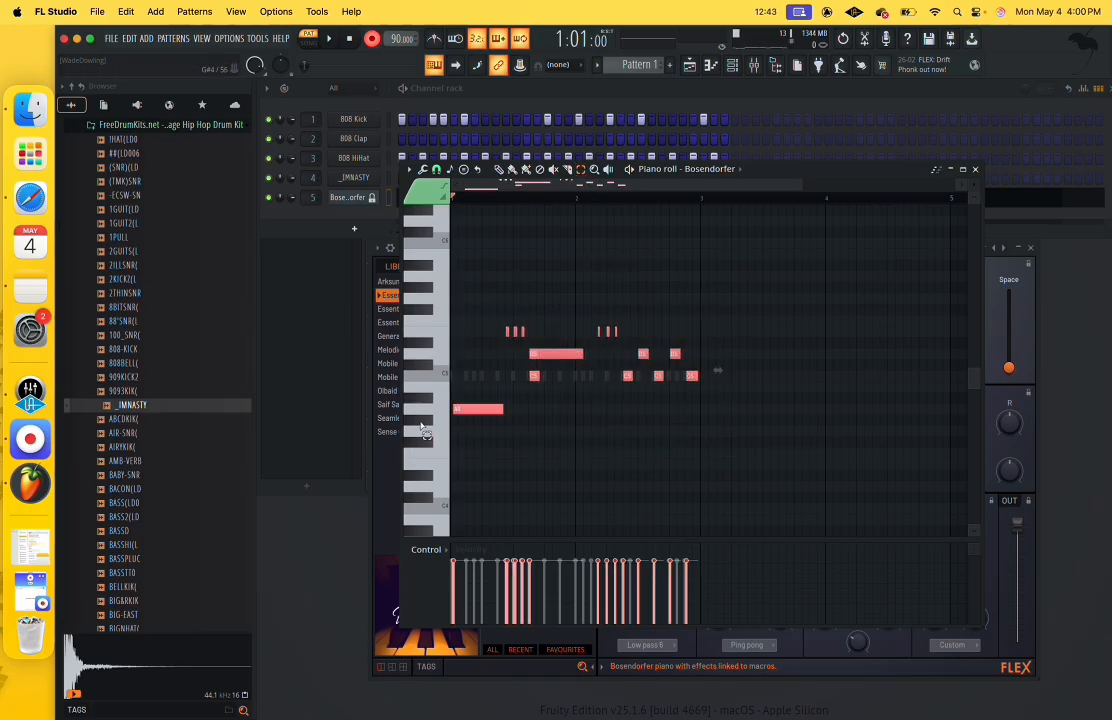
click(551, 358)
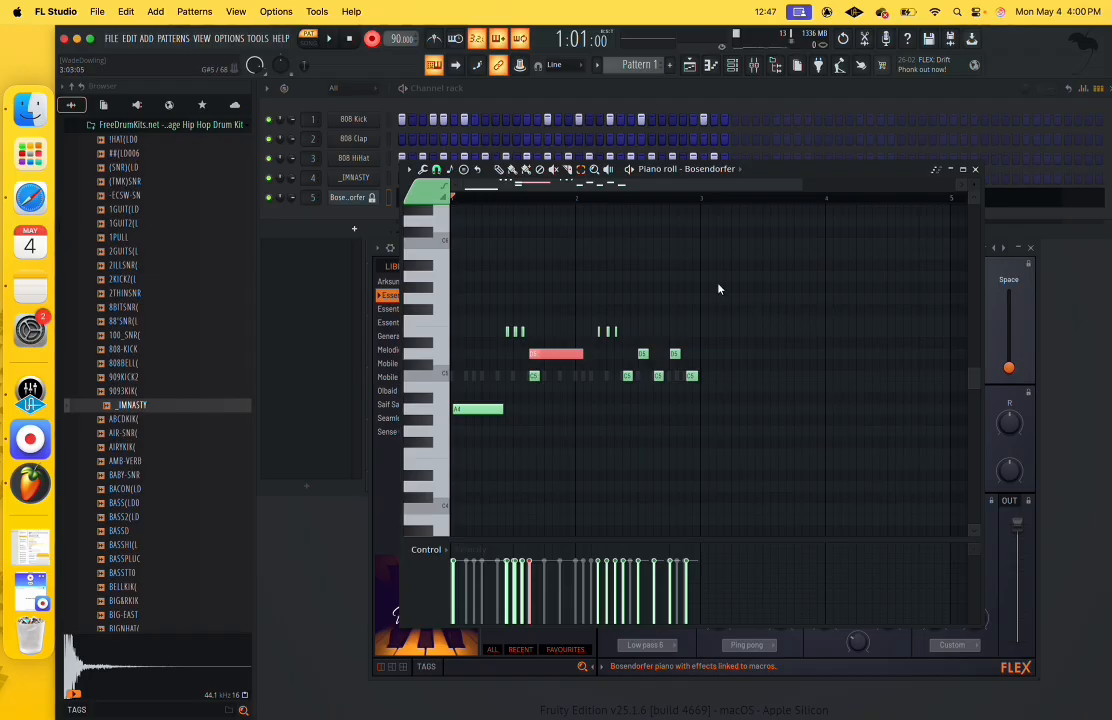
drag(718, 289, 466, 450)
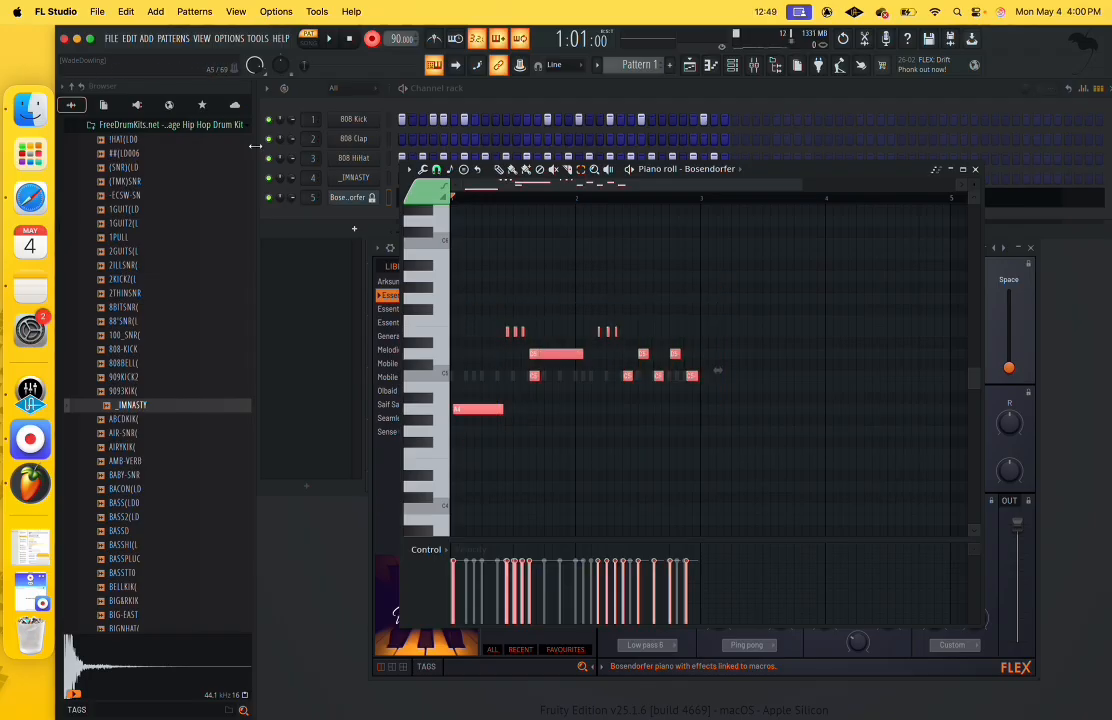
click(140, 44)
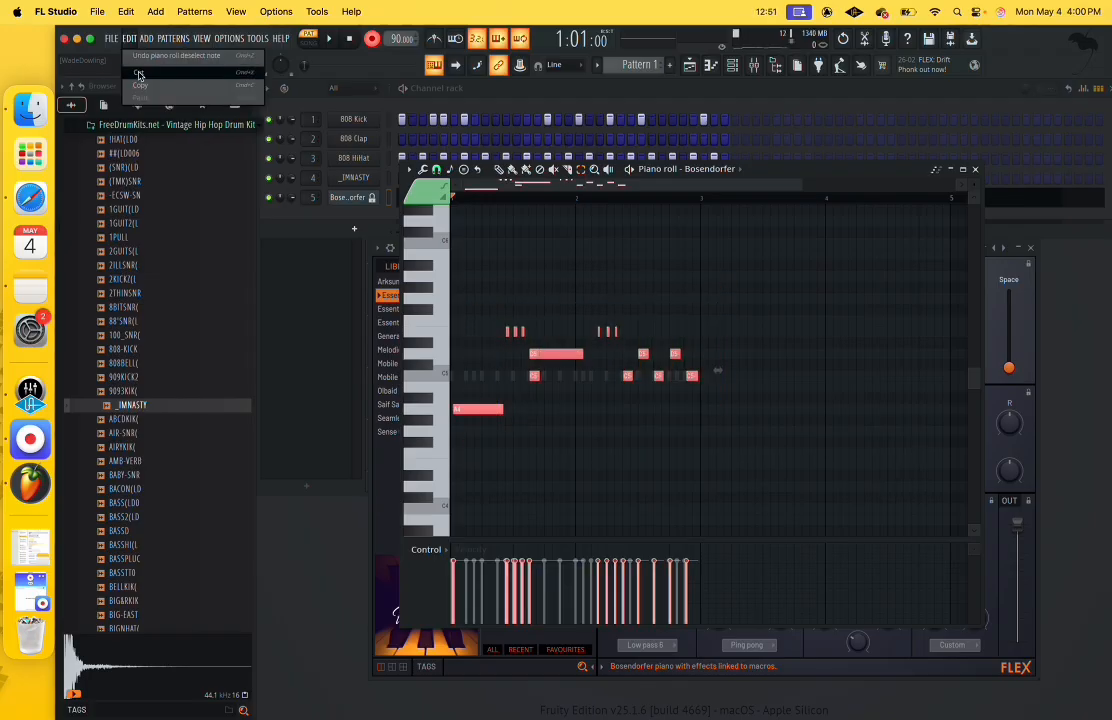
click(143, 78)
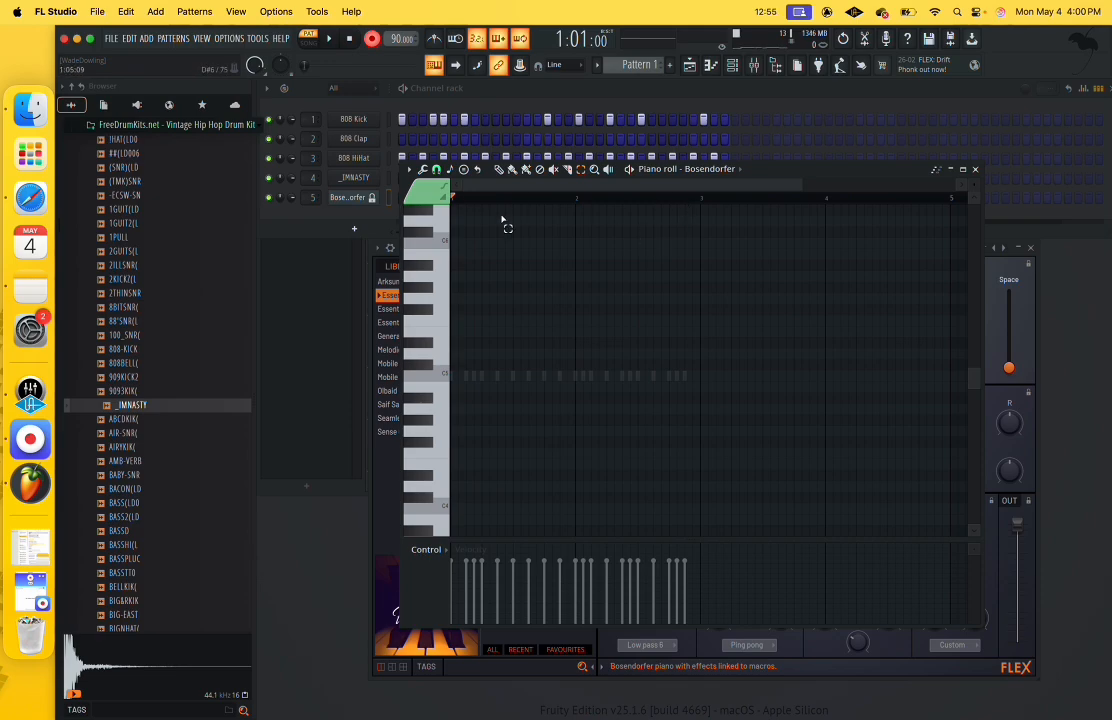
click(976, 170)
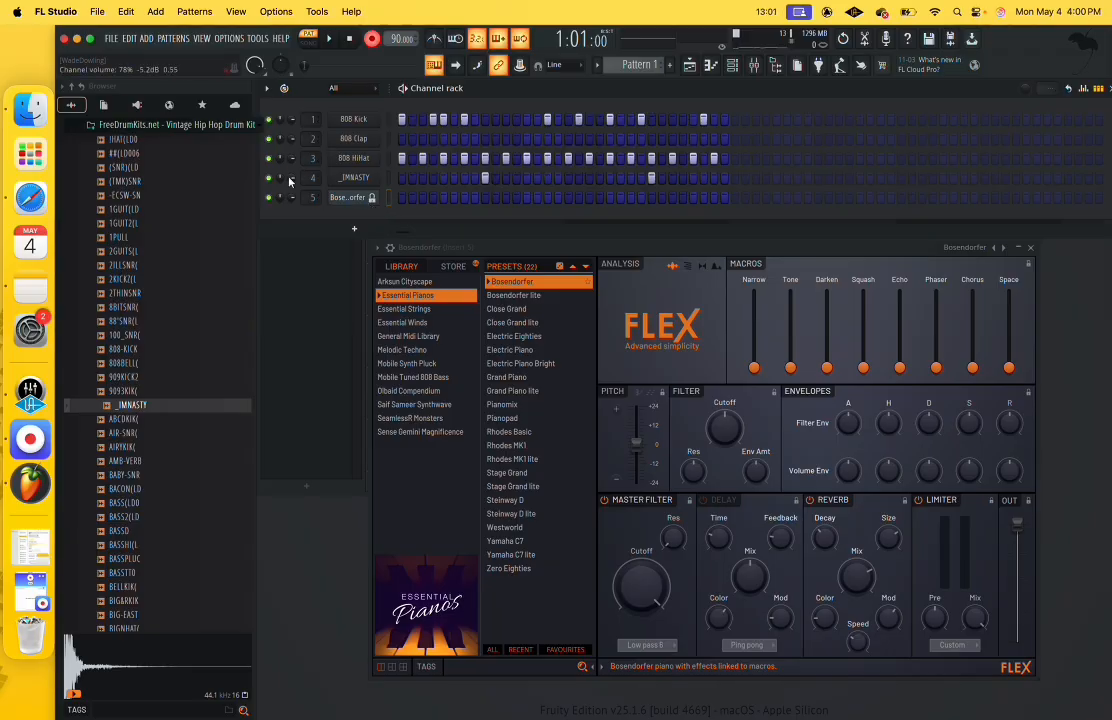
Rehearse the opening notes and record a second two-bar Bosendorfer melody take over the drum pattern, stopping at its end.
key(z)
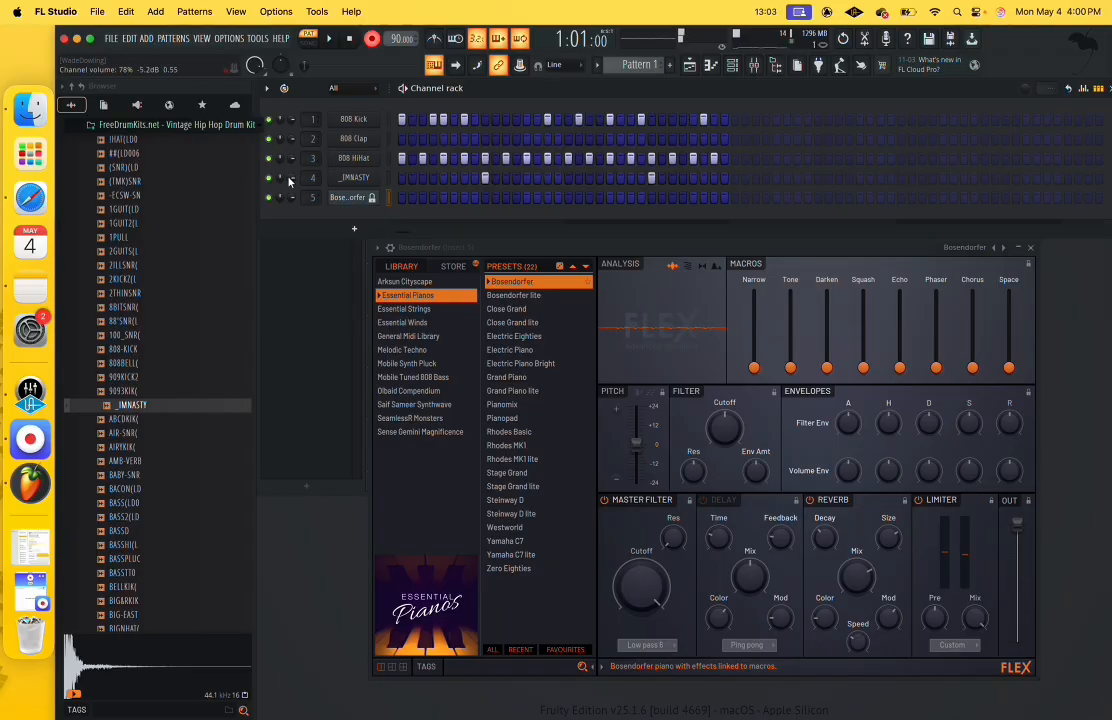
key(z)
key(z)
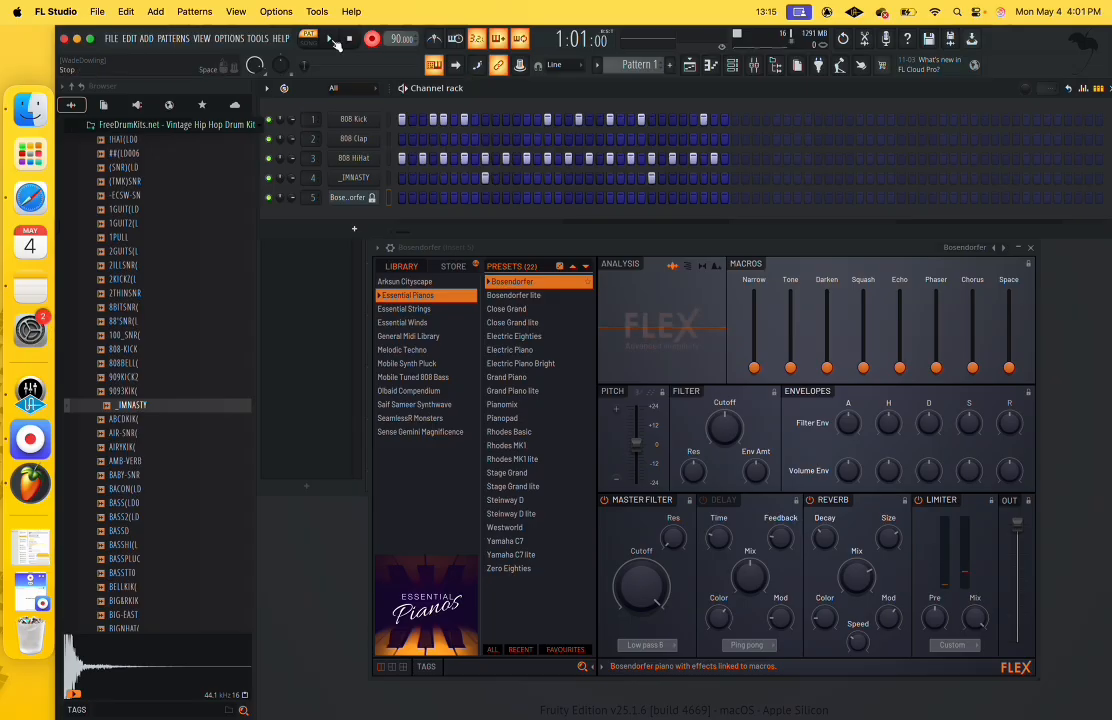
click(332, 40)
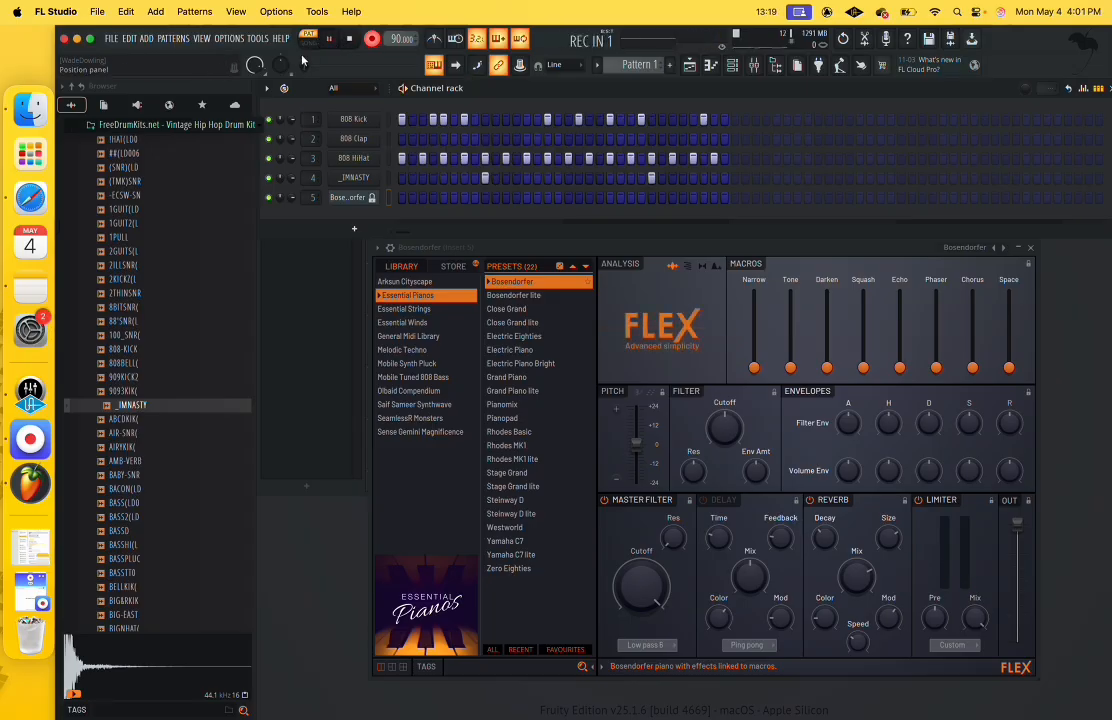
key(e)
key(e)
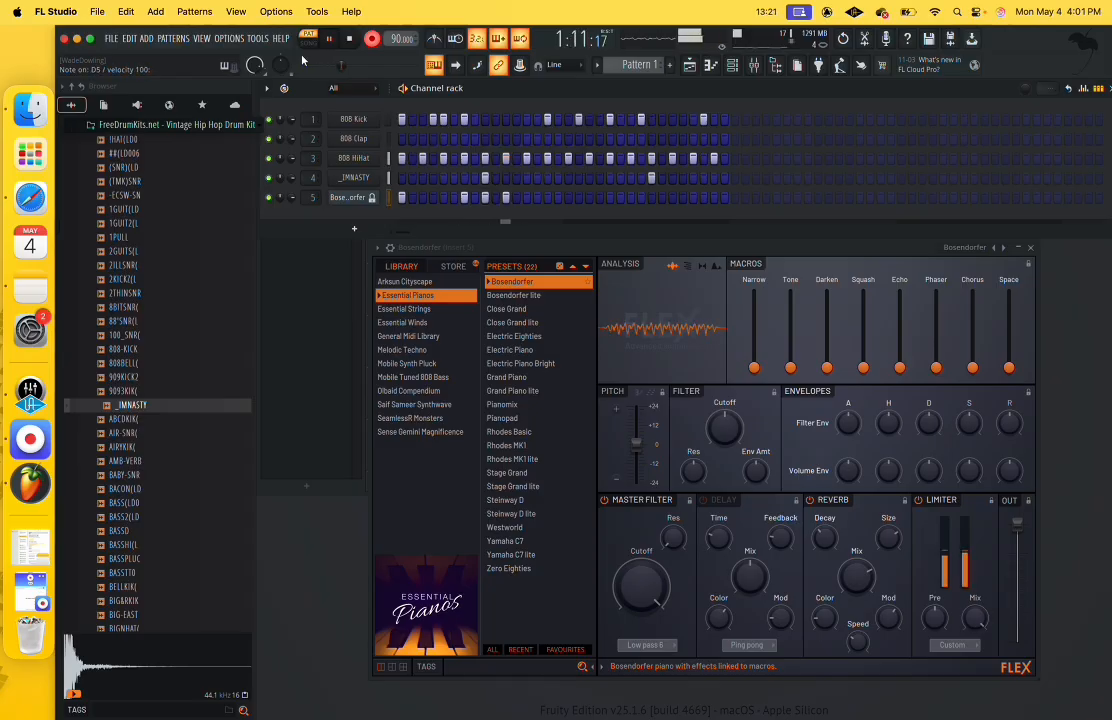
key(e)
key(e)
key(e)
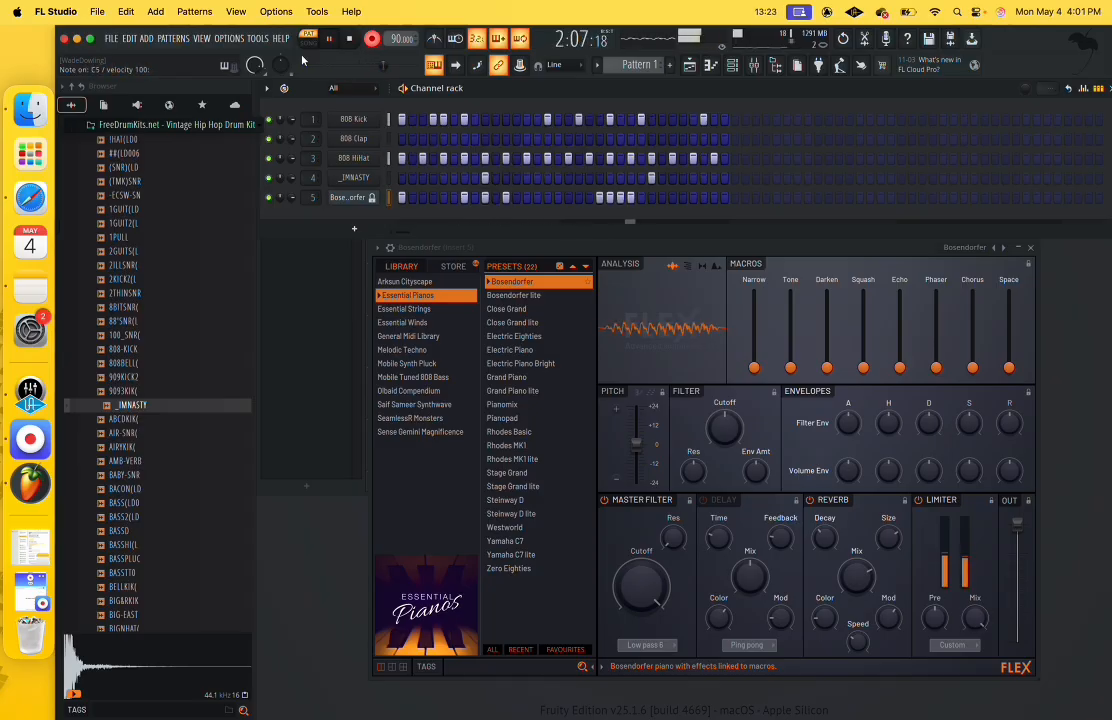
key(e)
key(e)
key(m)
key(m)
key(n)
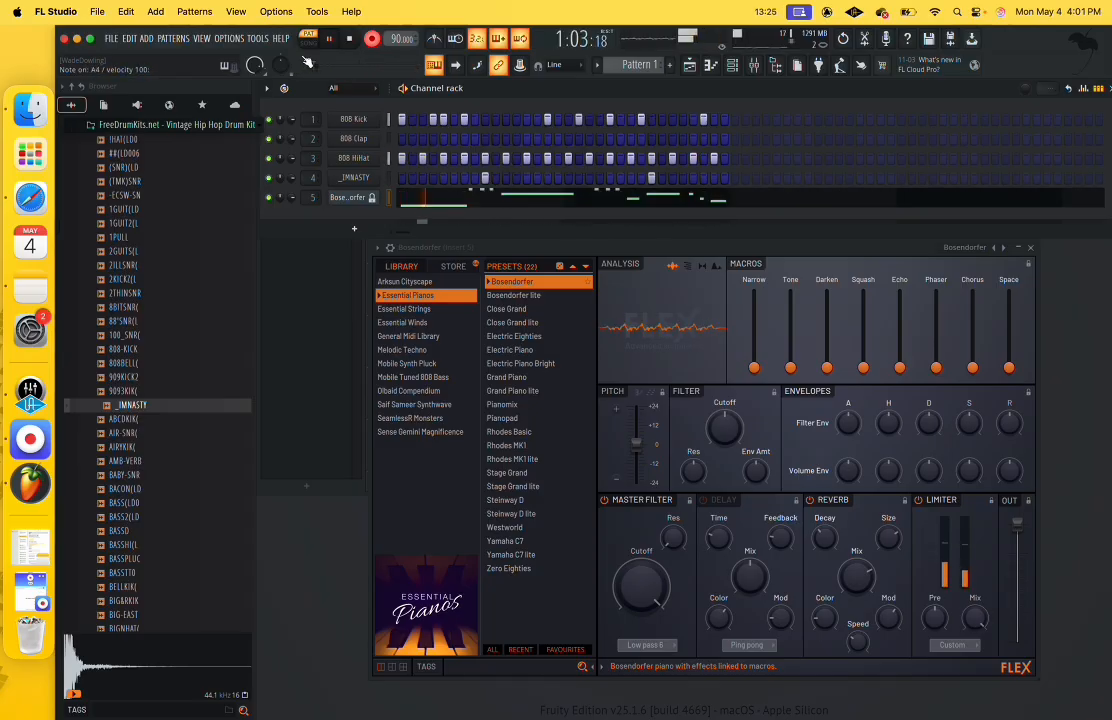
key(e)
key(e)
key(e)
key(w)
key(q)
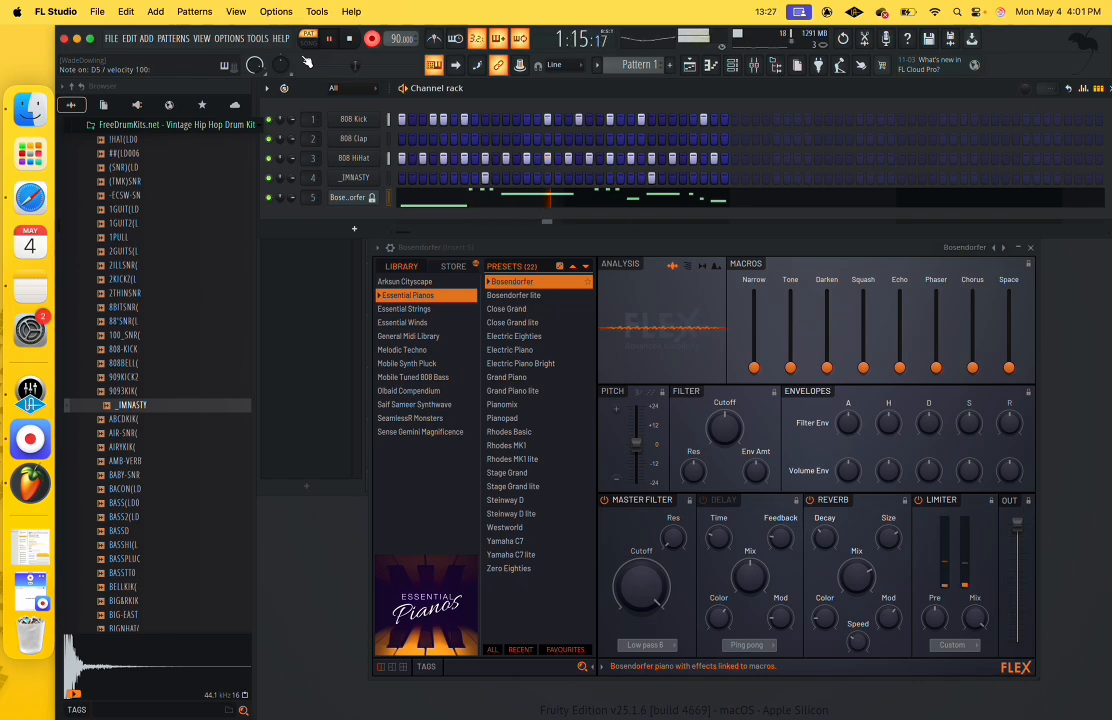
key(w)
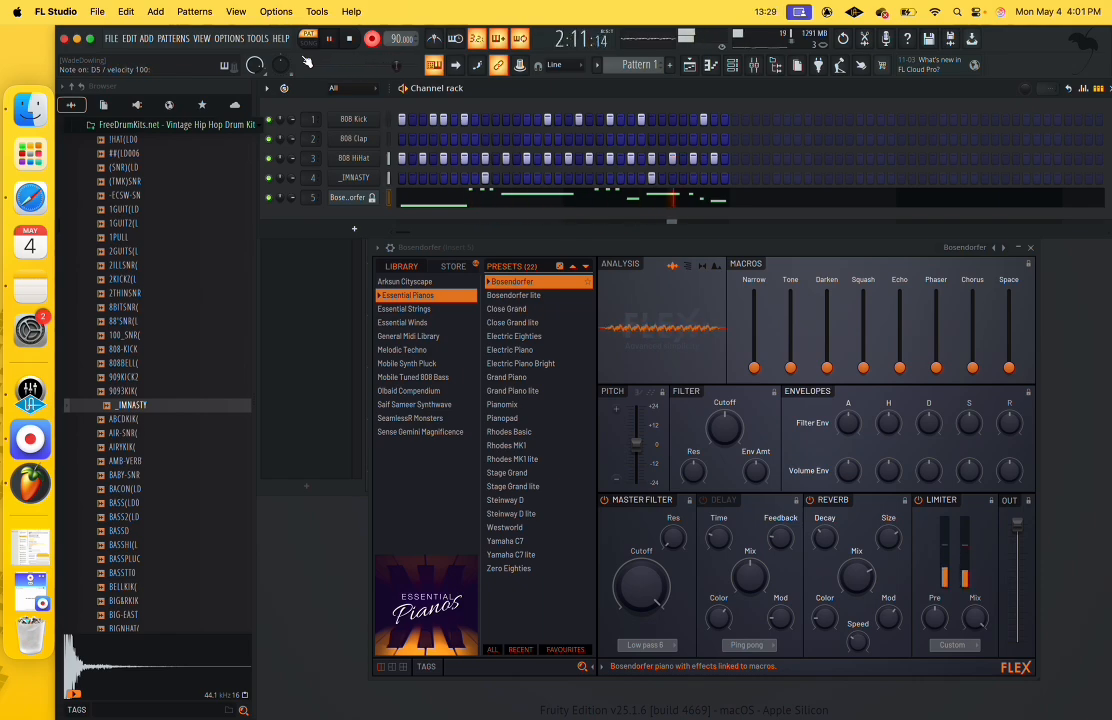
key(w)
key(q)
key(m)
key(n)
key(space)
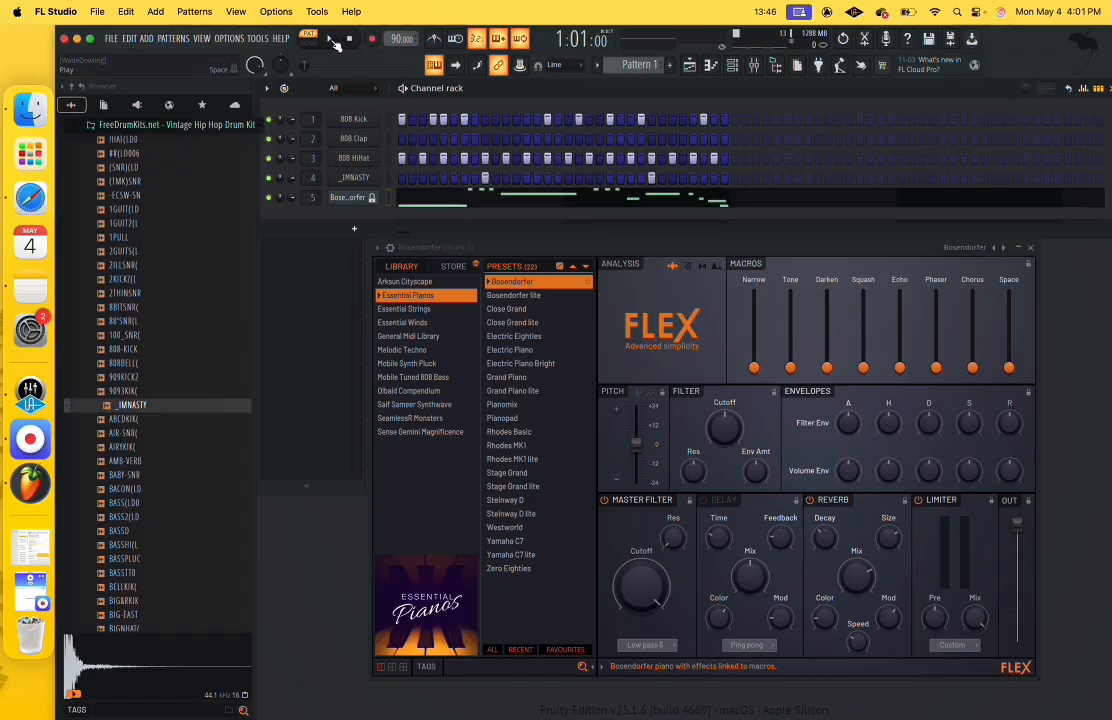
Play back the second take with its piano roll open, stop playback, and add an F#4 note in bar 2.
click(332, 40)
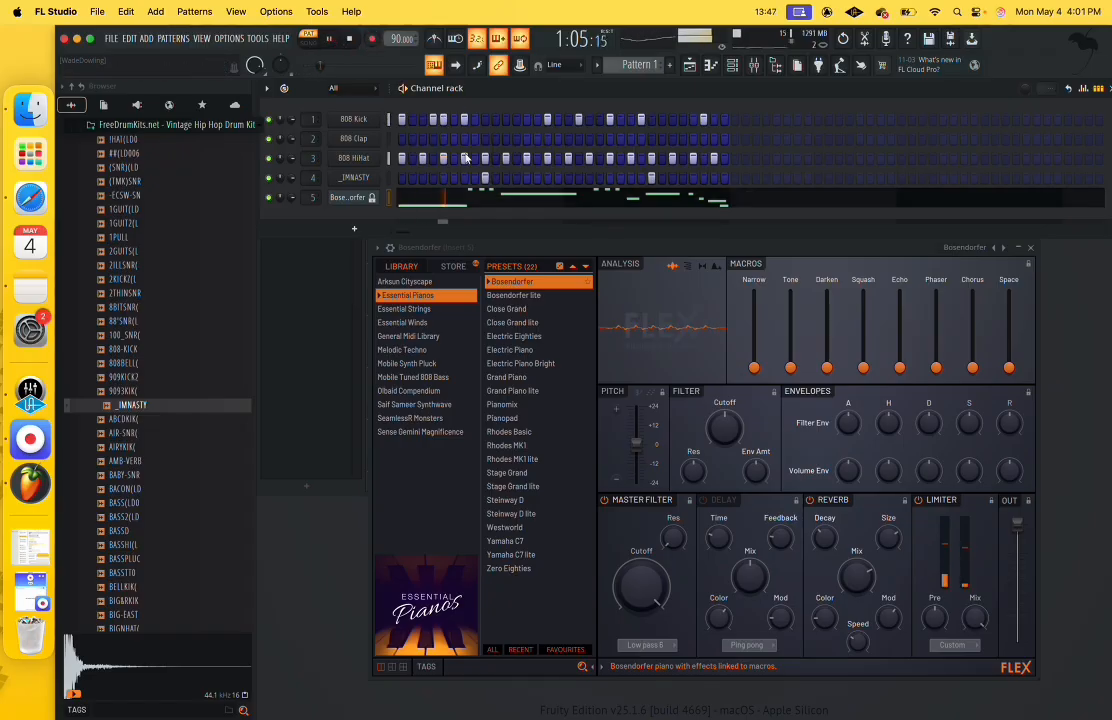
click(510, 205)
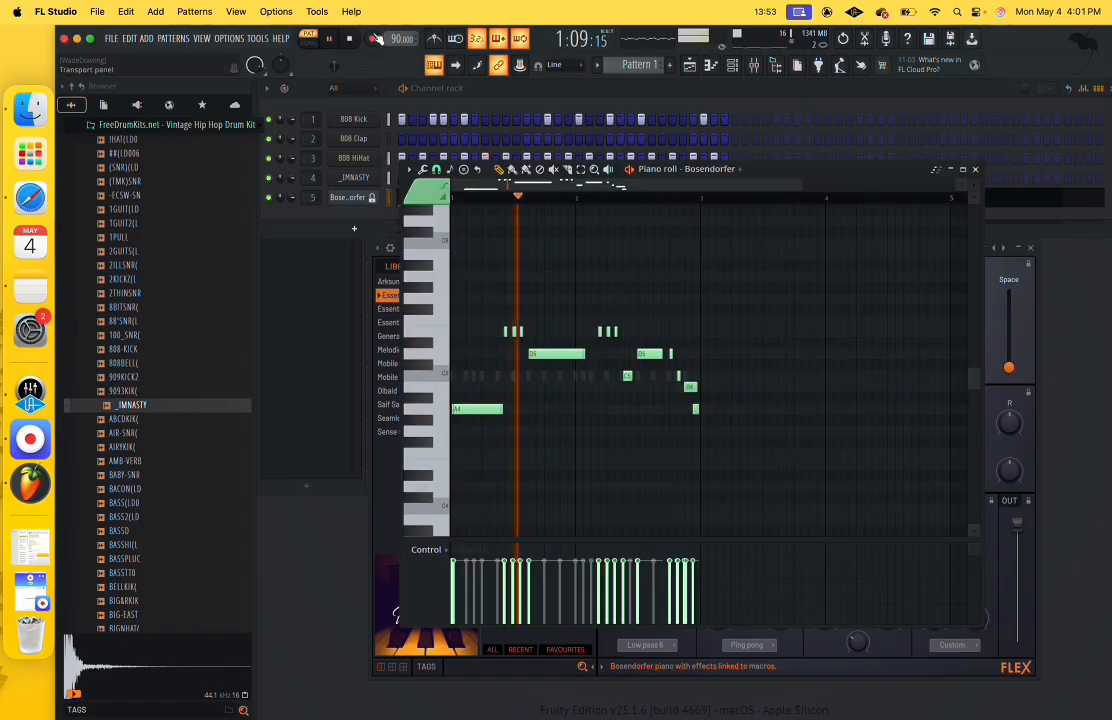
key(space)
mouse_move(729, 355)
mouse_down()
mouse_move(720, 382)
mouse_move(658, 442)
mouse_up()
drag(720, 387, 729, 343)
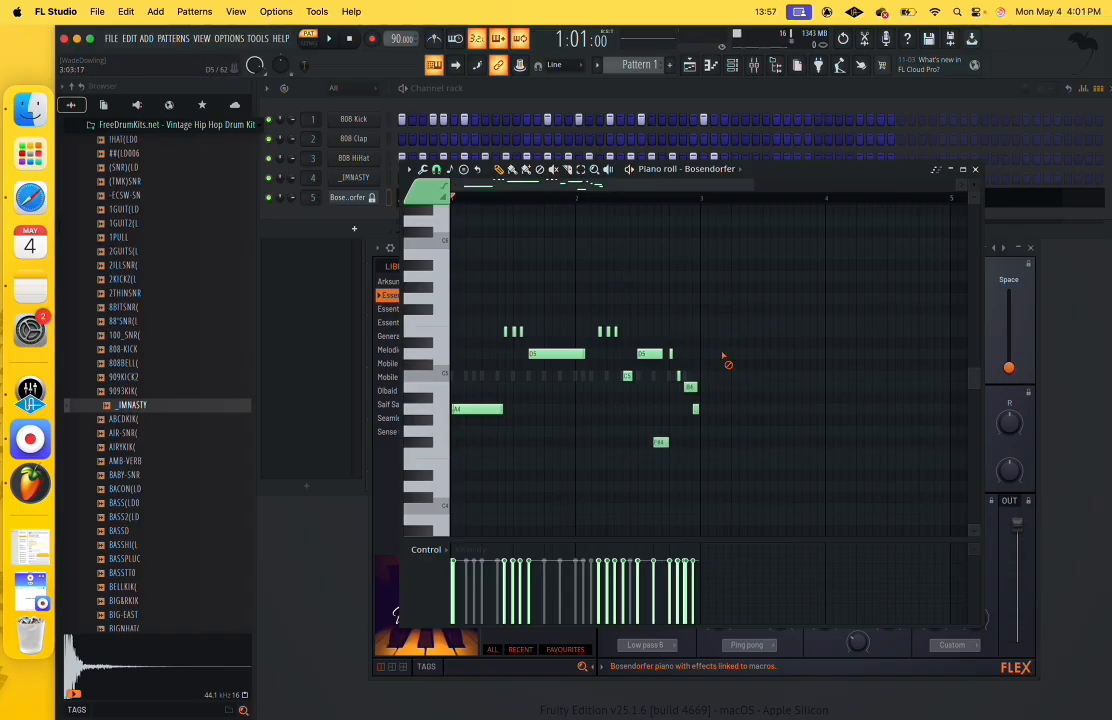
right_click(729, 344)
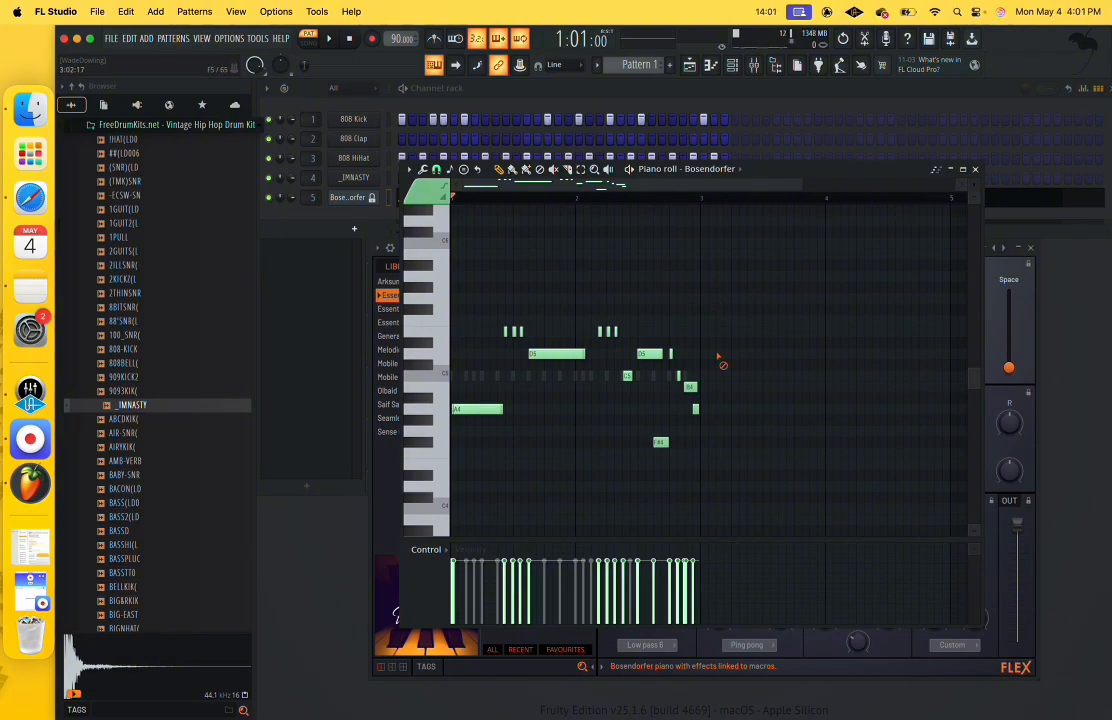
Delete every note of the second take from Bosendorfer's piano roll, one by one from bar 2 back to bar 1.
right_click(661, 443)
right_click(695, 409)
right_click(687, 387)
right_click(678, 377)
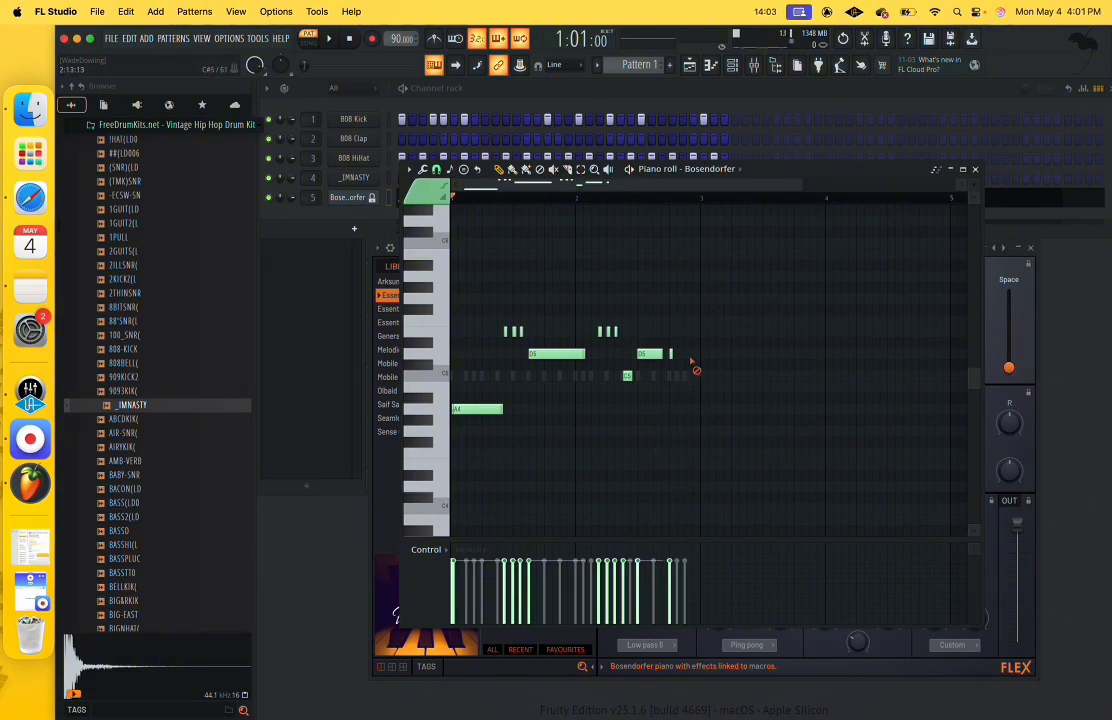
right_click(671, 354)
right_click(652, 354)
right_click(608, 332)
right_click(600, 332)
right_click(616, 332)
right_click(628, 377)
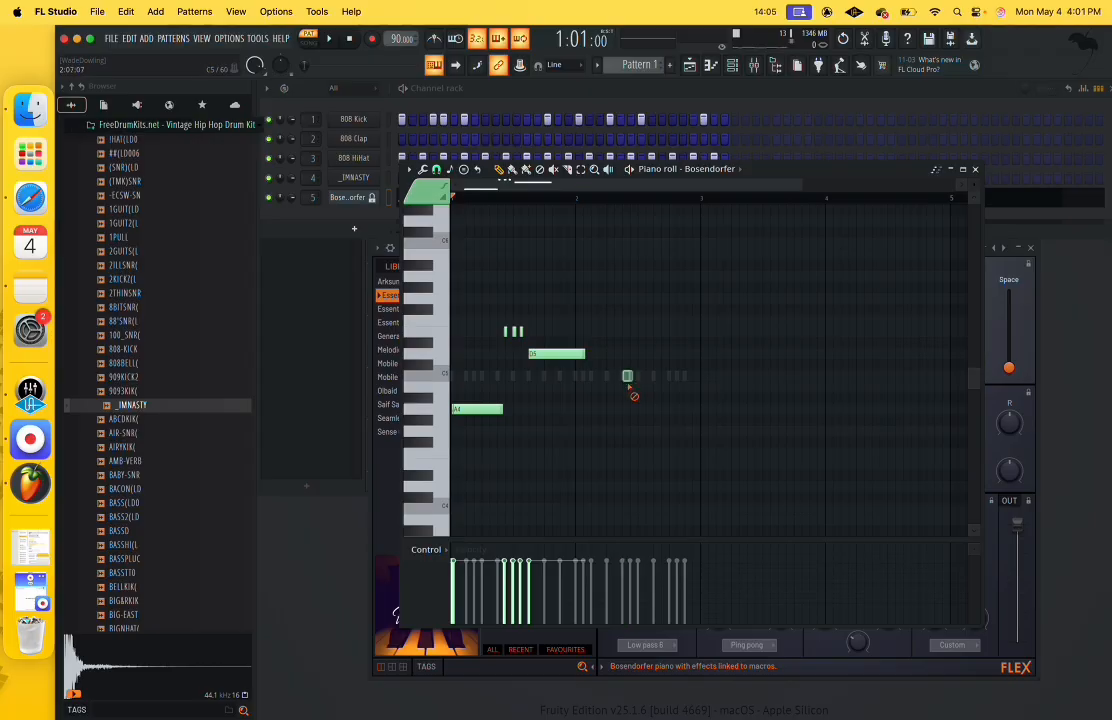
right_click(556, 354)
right_click(506, 331)
right_click(513, 331)
right_click(520, 331)
right_click(477, 409)
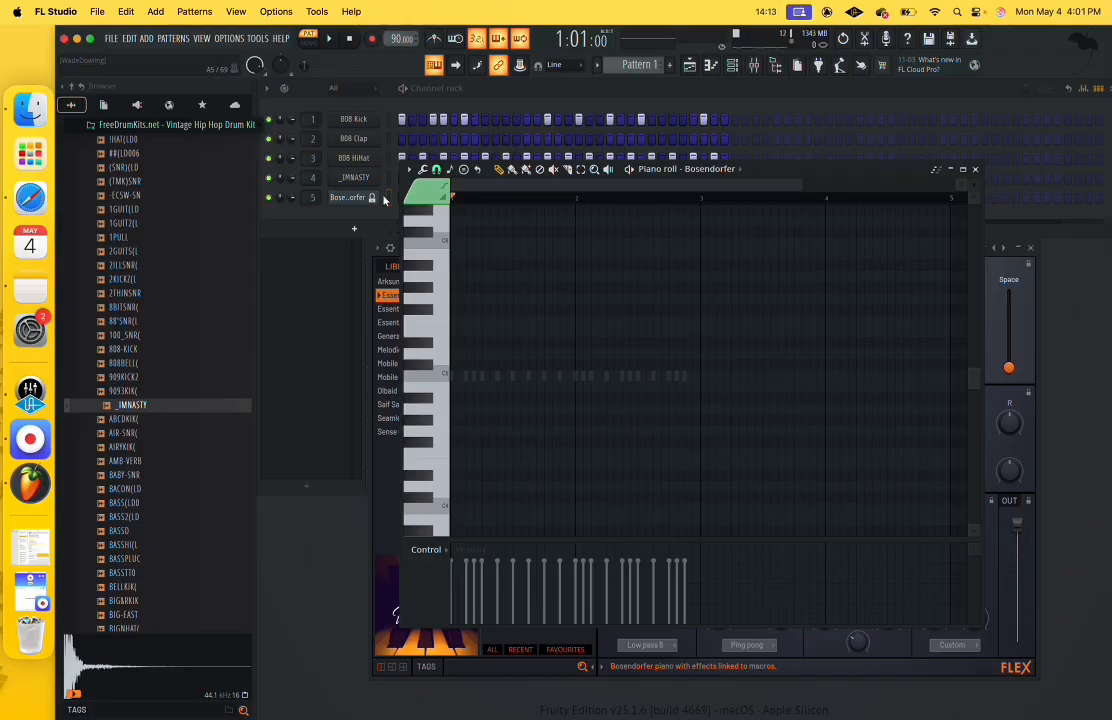
Record a two-bar Bosendorfer take over the drums using the Everything option, playing A4, E5, D5, D5, C5, D5, D5, and stop at its end.
click(372, 38)
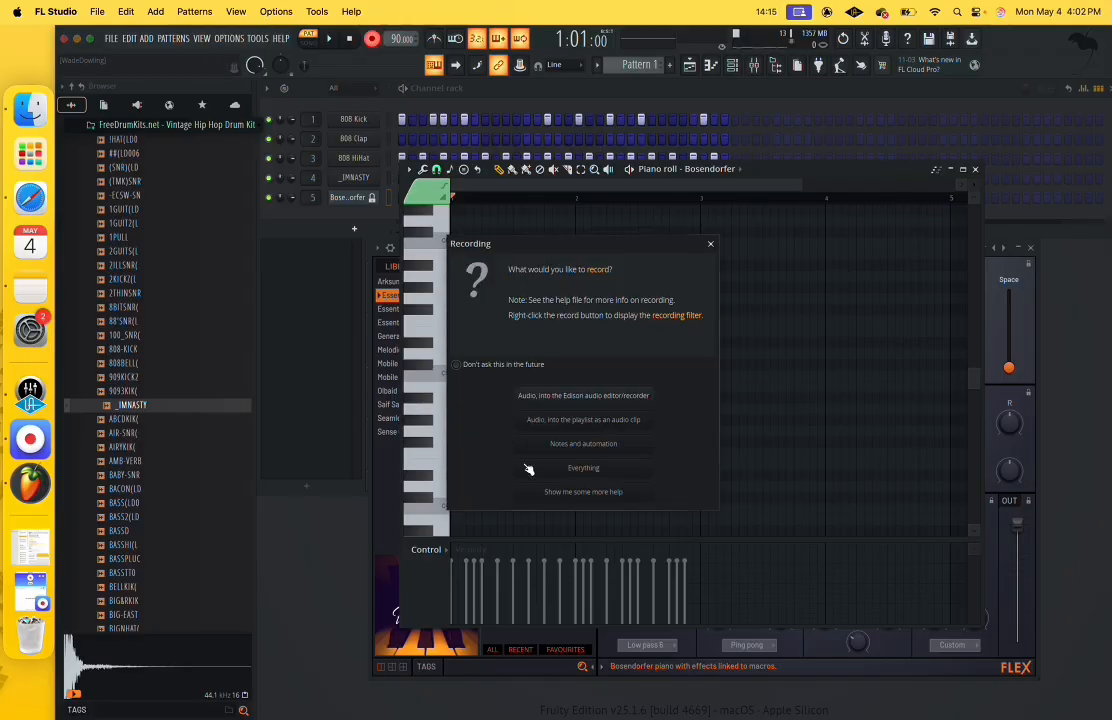
click(571, 467)
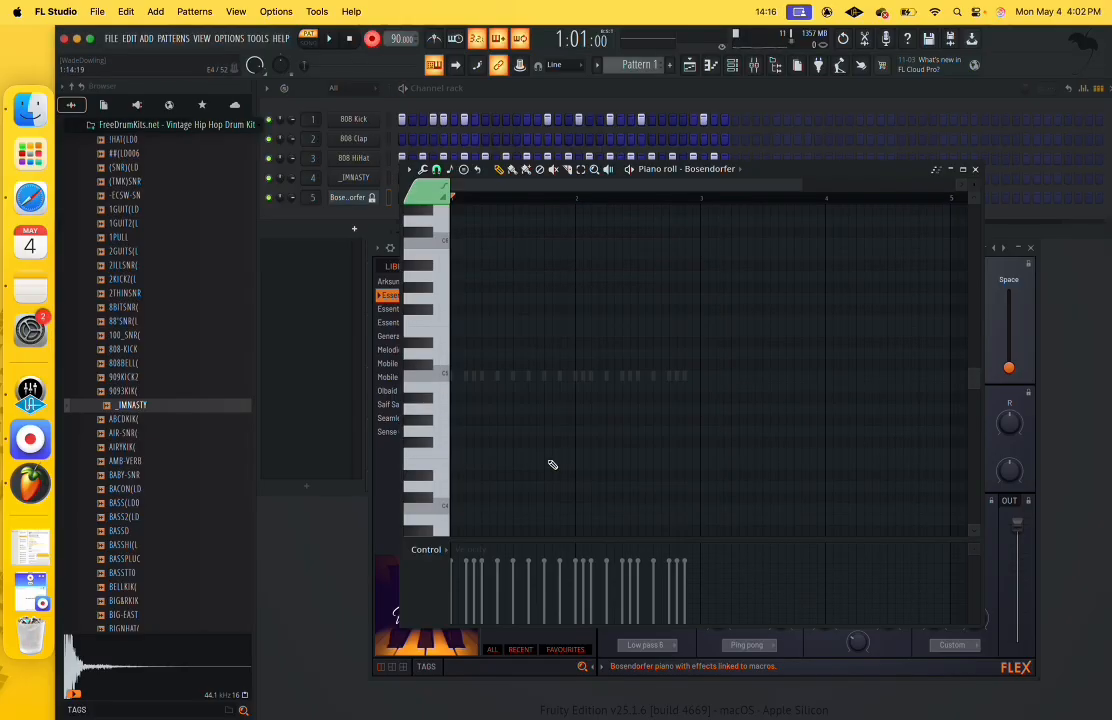
click(333, 40)
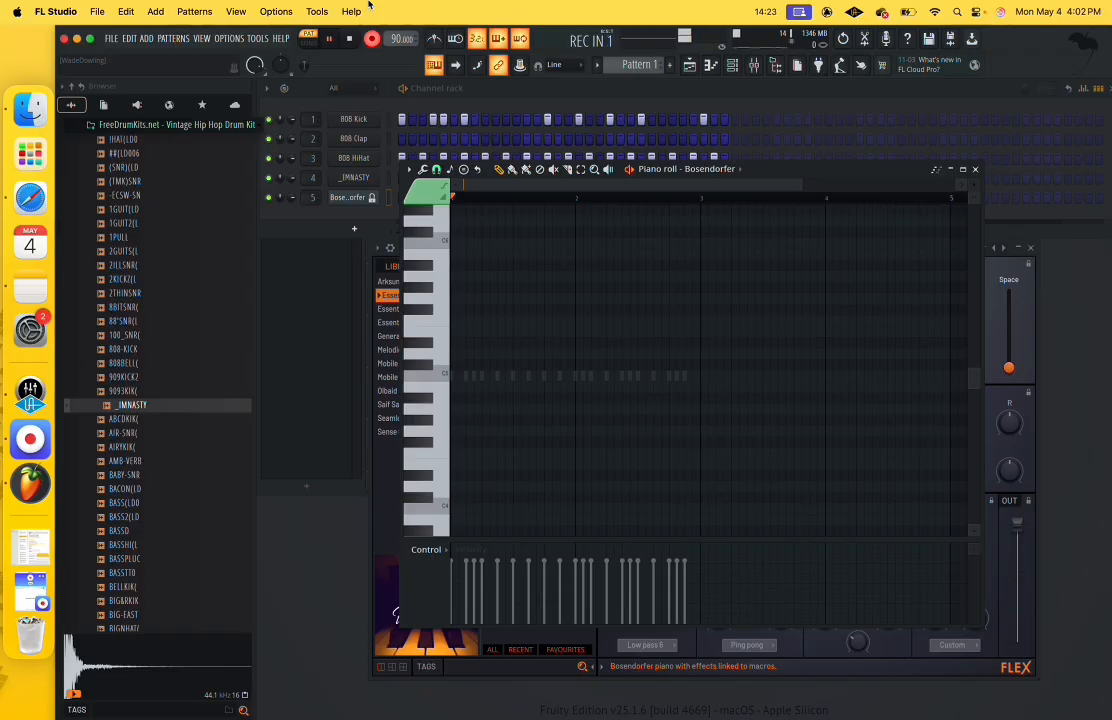
key(n)
key(e)
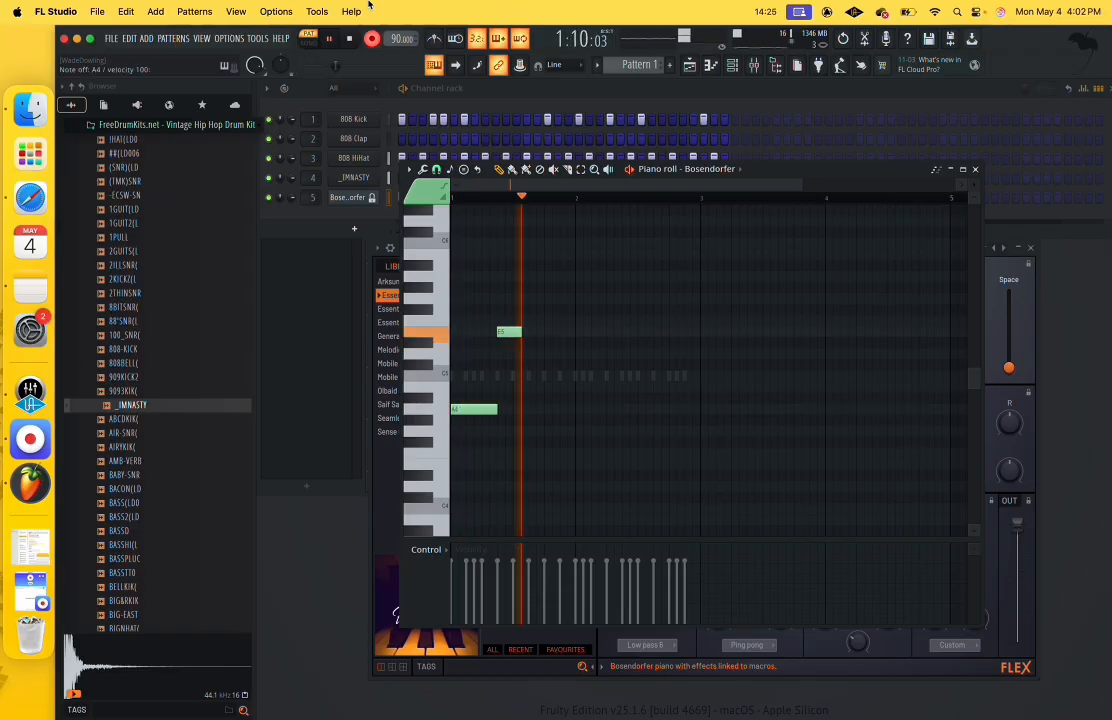
key(w)
key(w)
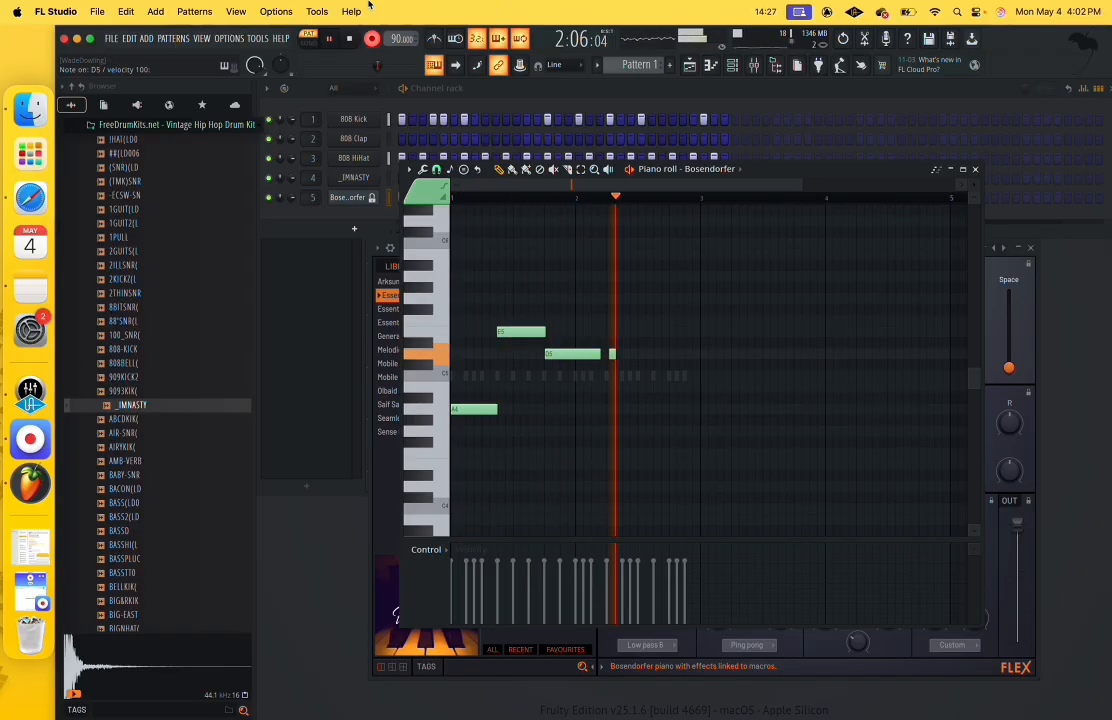
key(q)
key(w)
key(w)
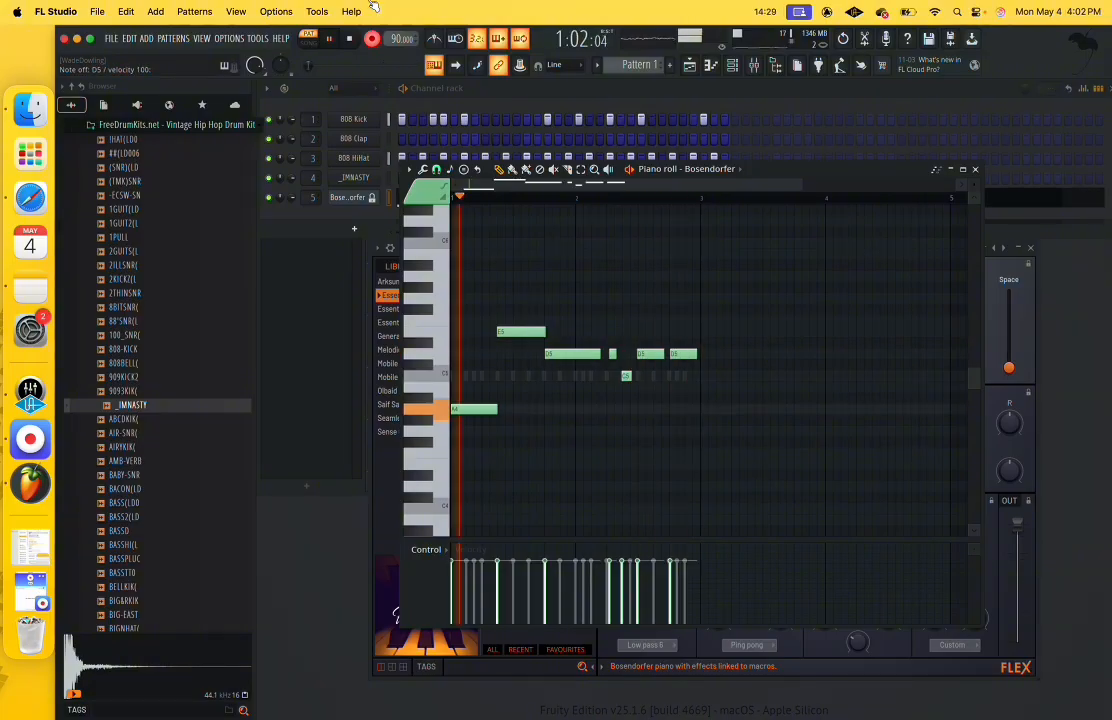
key(space)
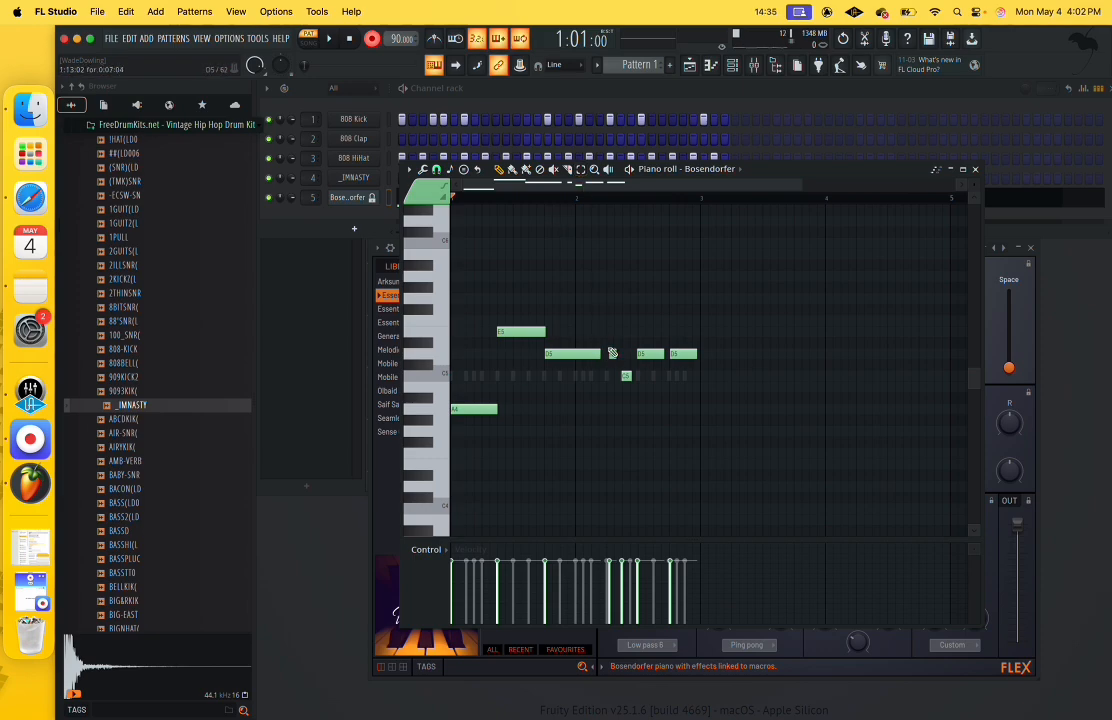
Select all notes of the new take in Bosendorfer's piano roll and apply Quick quantize to them.
click(581, 170)
drag(740, 288, 457, 454)
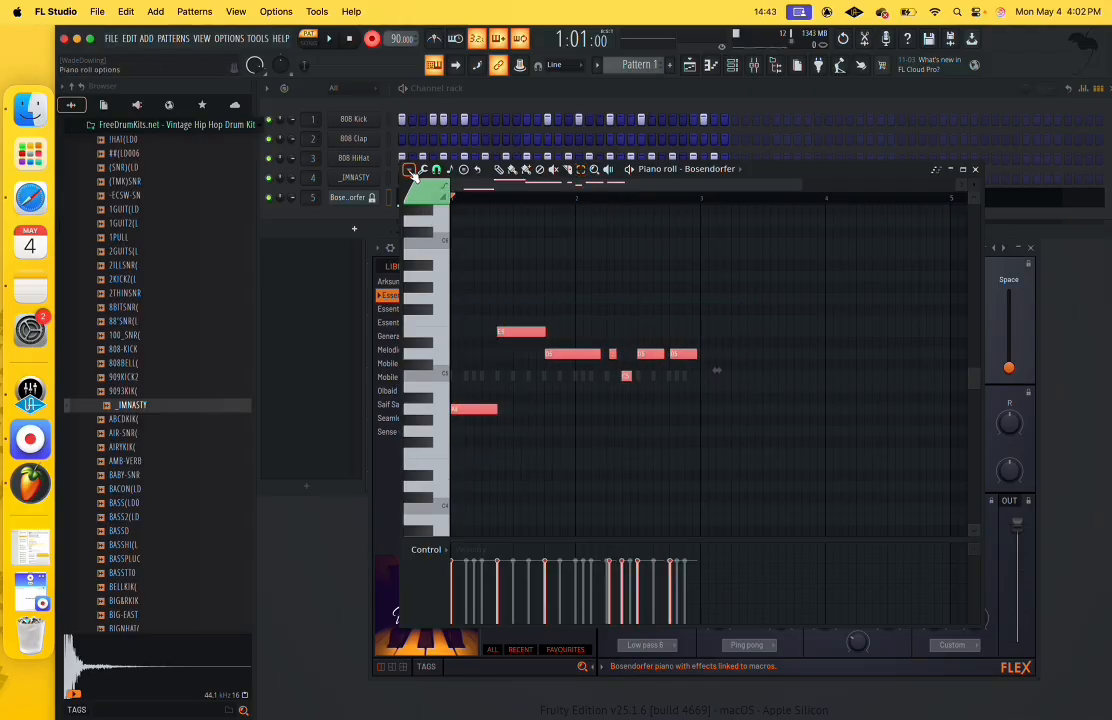
click(410, 172)
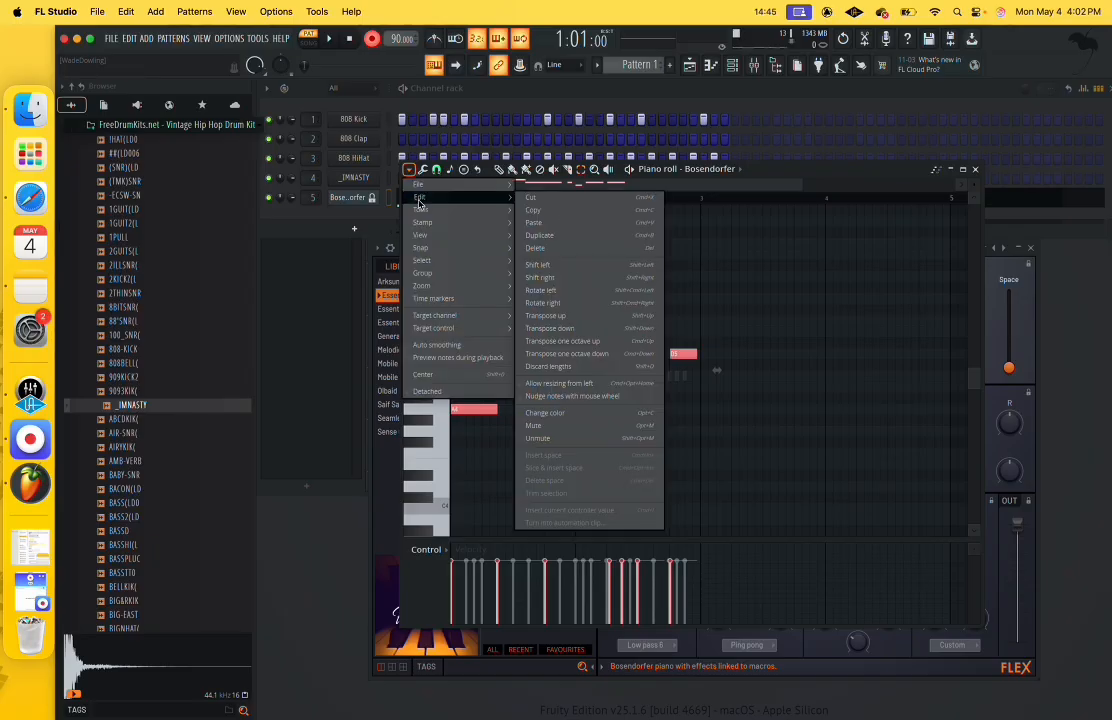
mouse_move(421, 222)
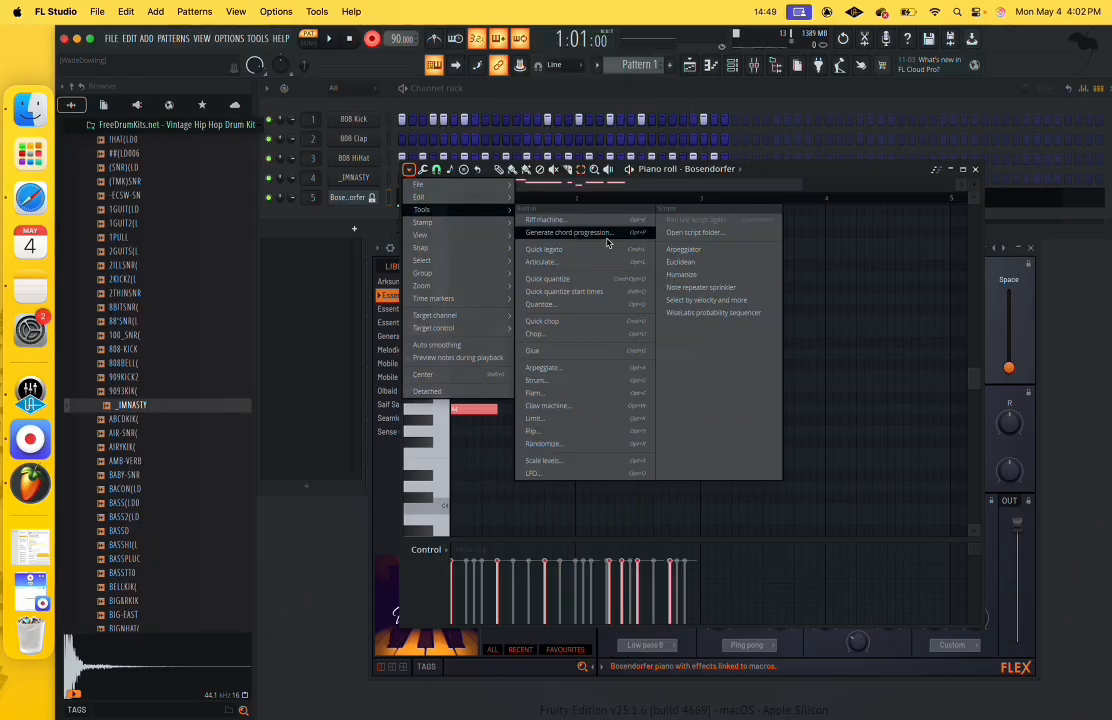
click(549, 284)
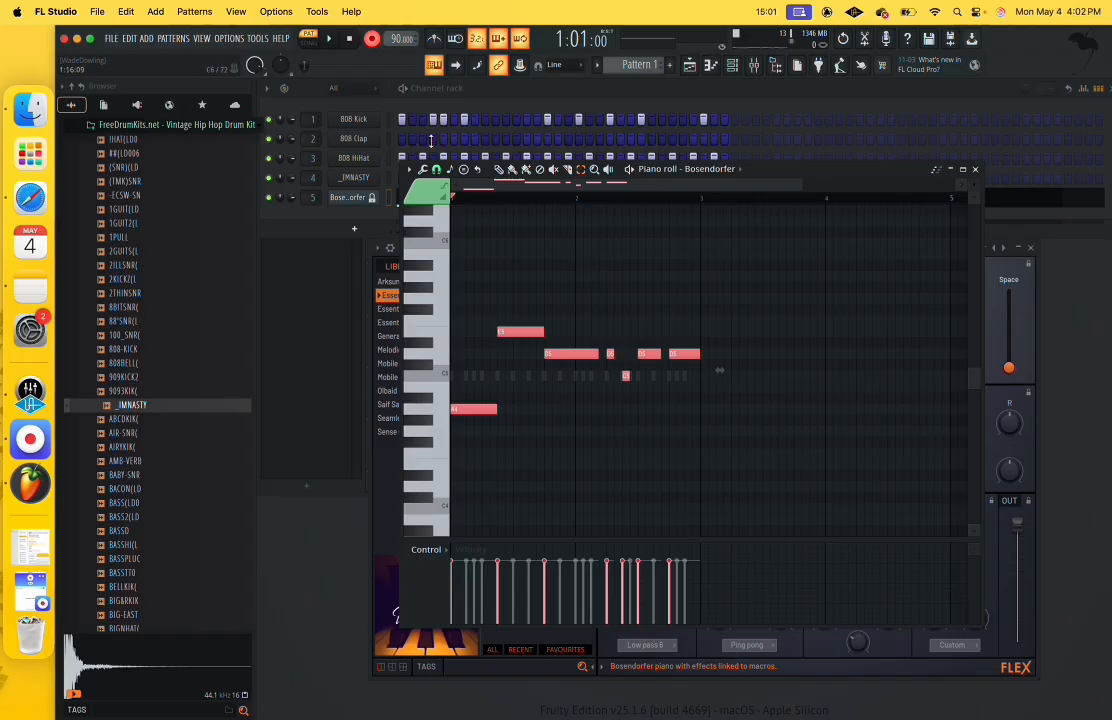
Play back the quantized melody with the drums, close Bosendorfer's piano roll, and stop playback.
click(333, 42)
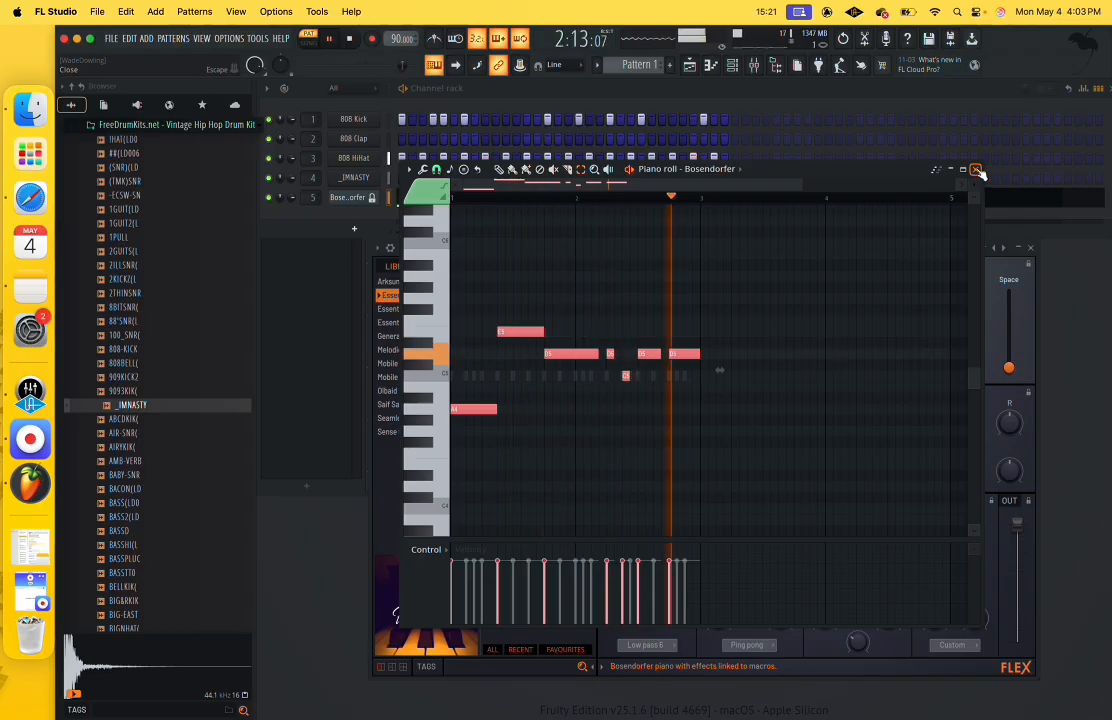
click(977, 171)
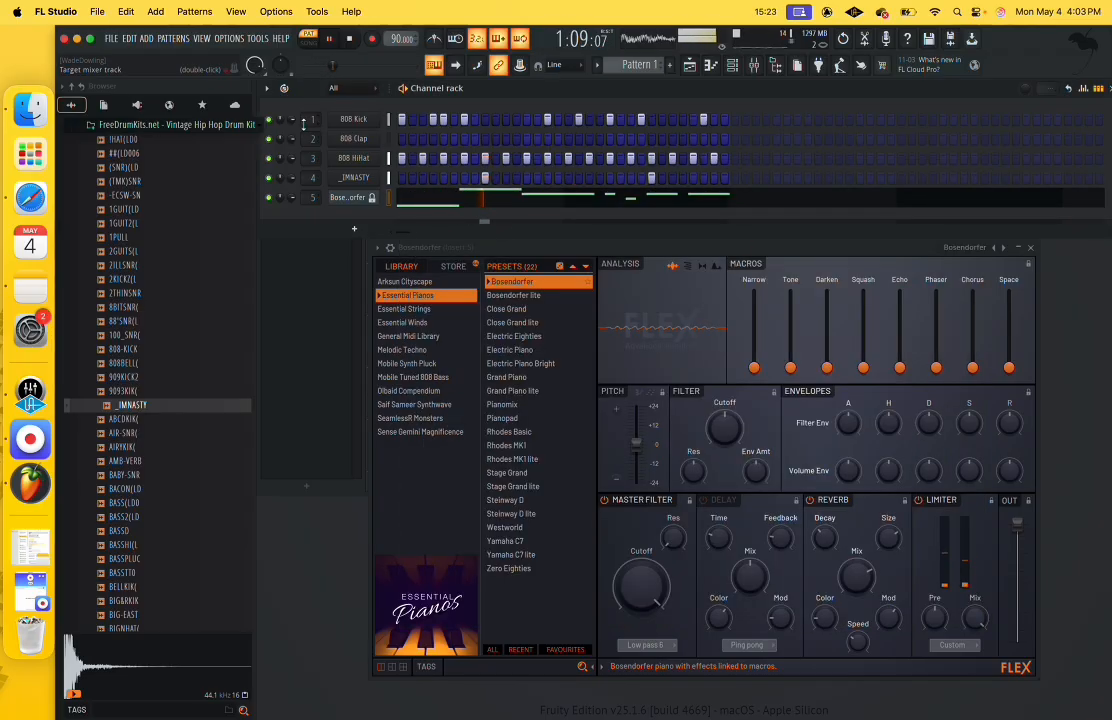
click(349, 38)
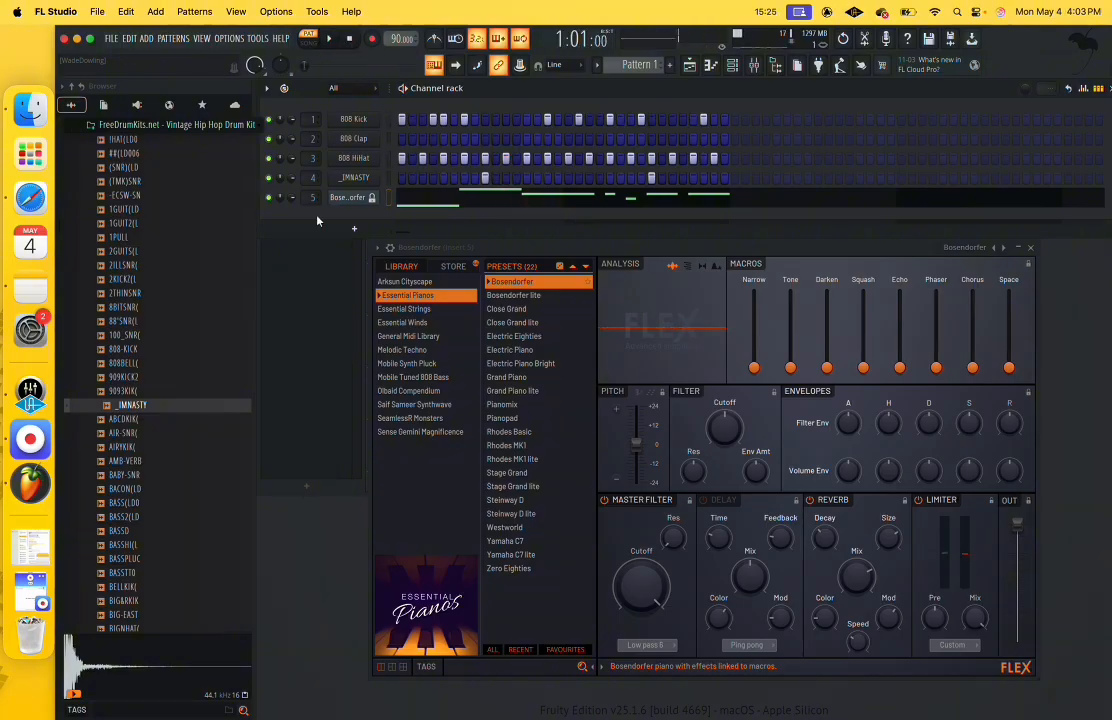
Turn off the Bosendorfer channel's reception of notes from the typing keyboard, and play back the pattern briefly.
right_click(372, 200)
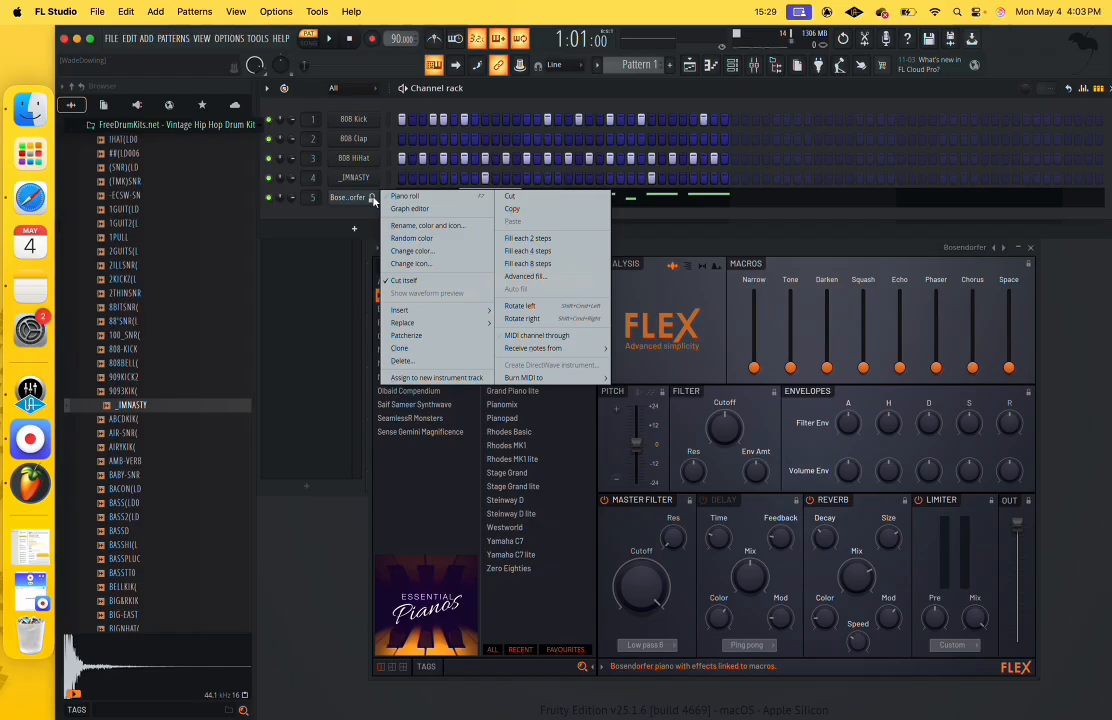
mouse_move(514, 346)
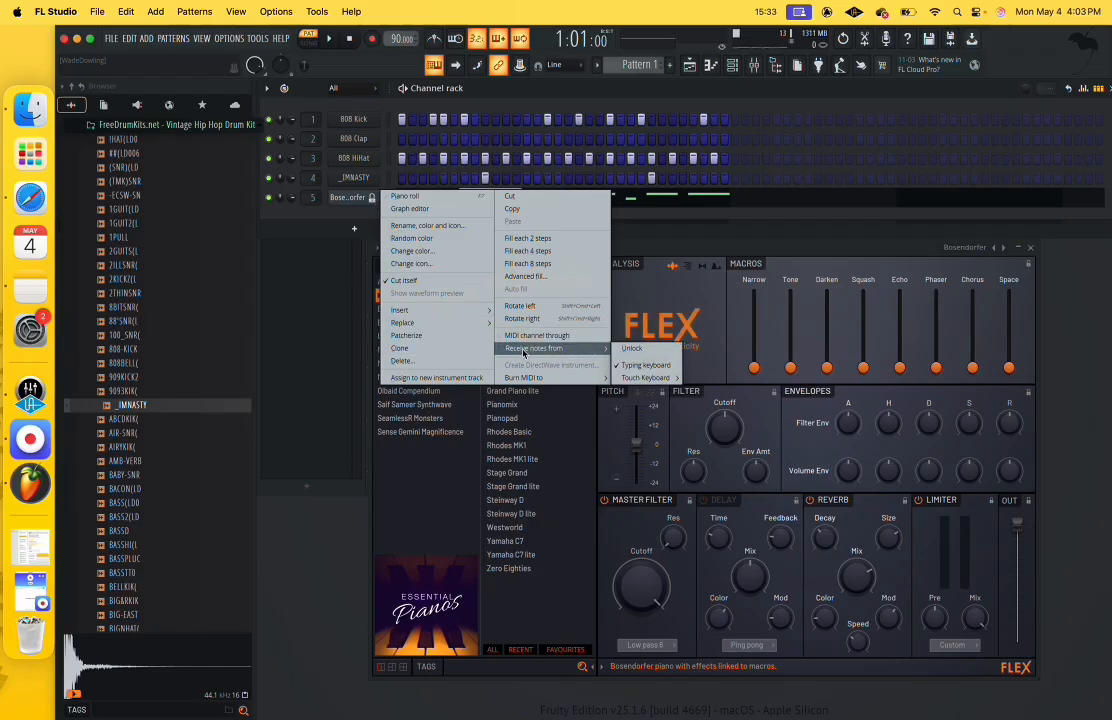
click(631, 367)
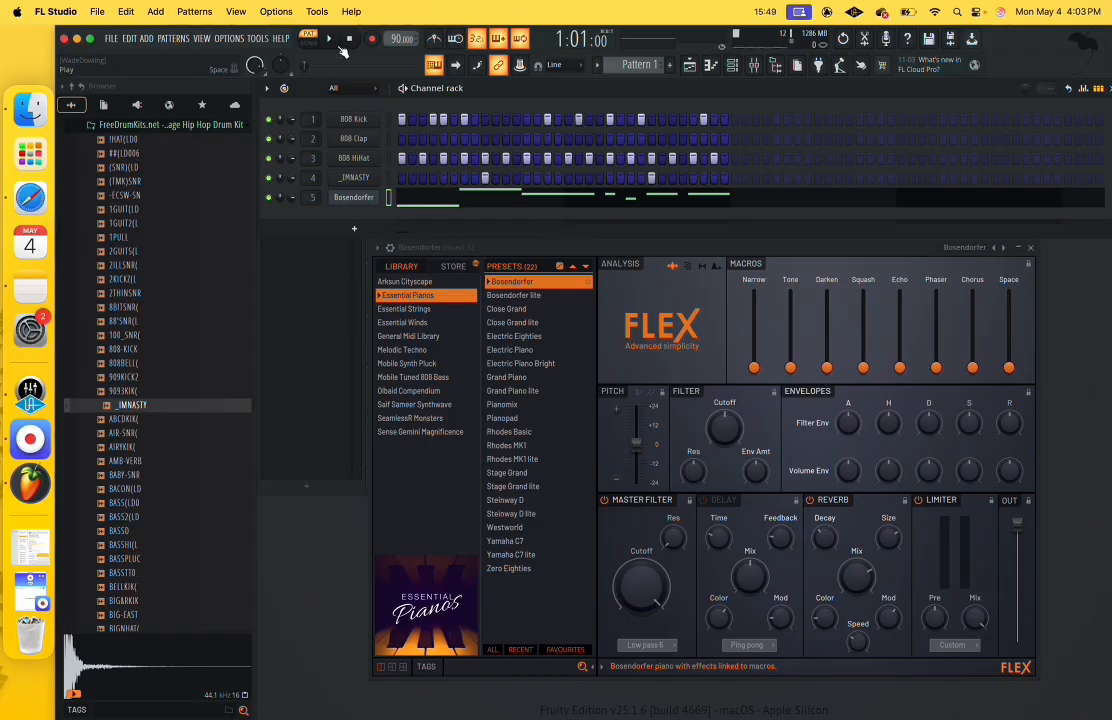
click(333, 41)
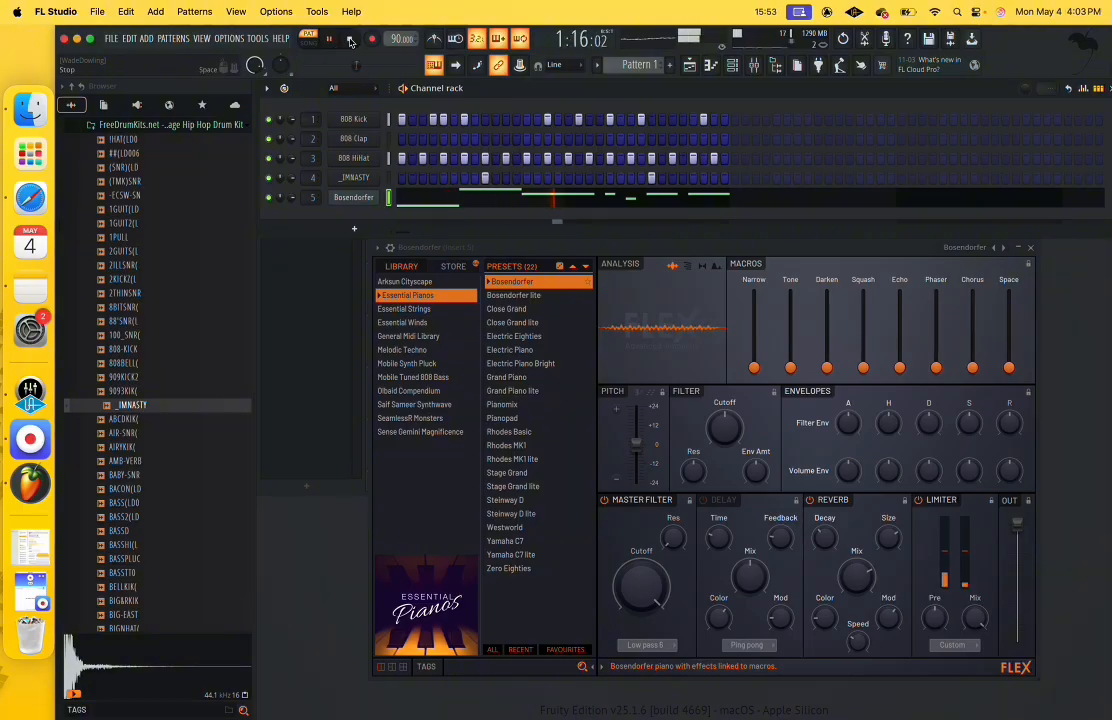
click(349, 40)
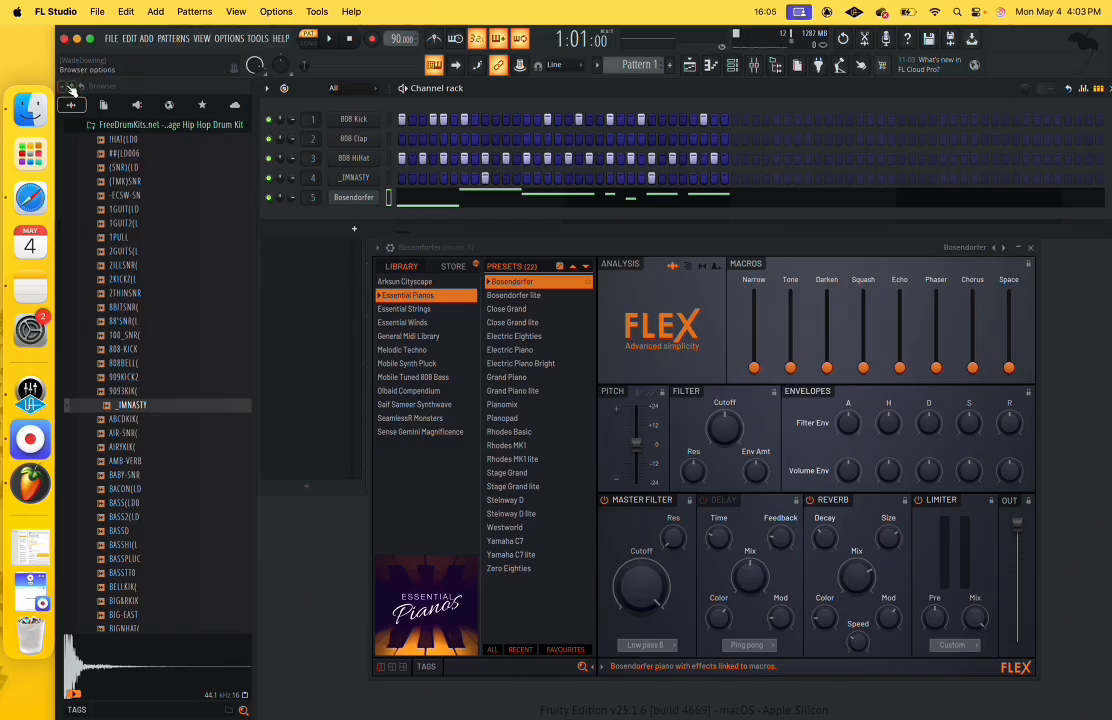
click(93, 88)
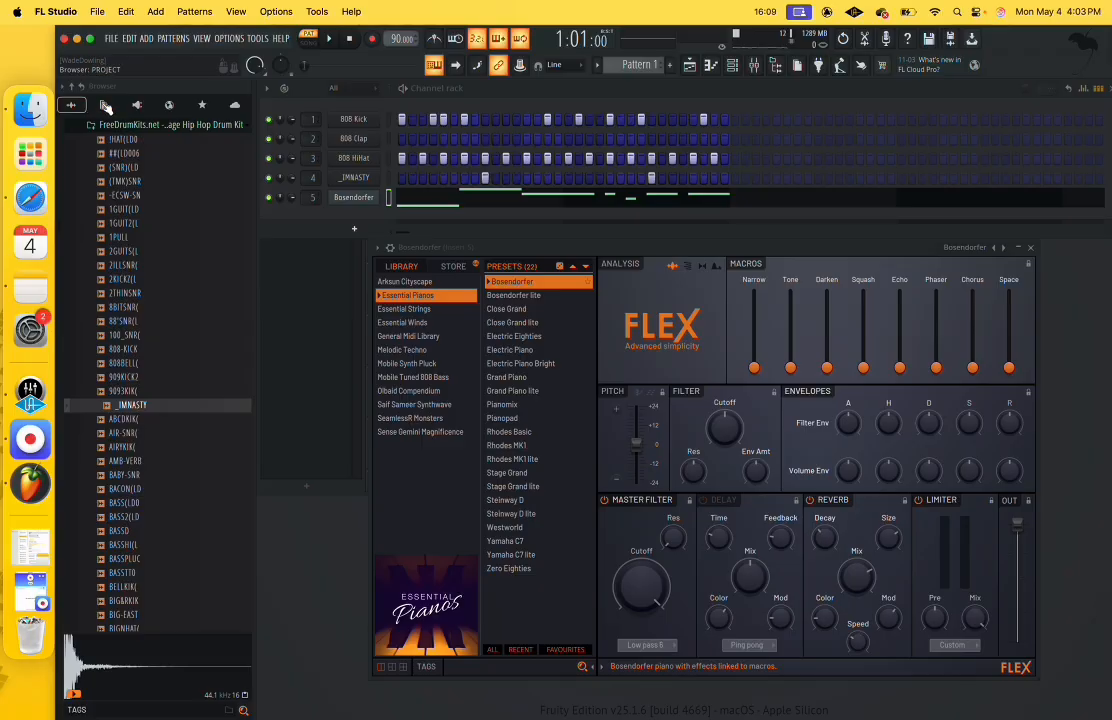
click(102, 104)
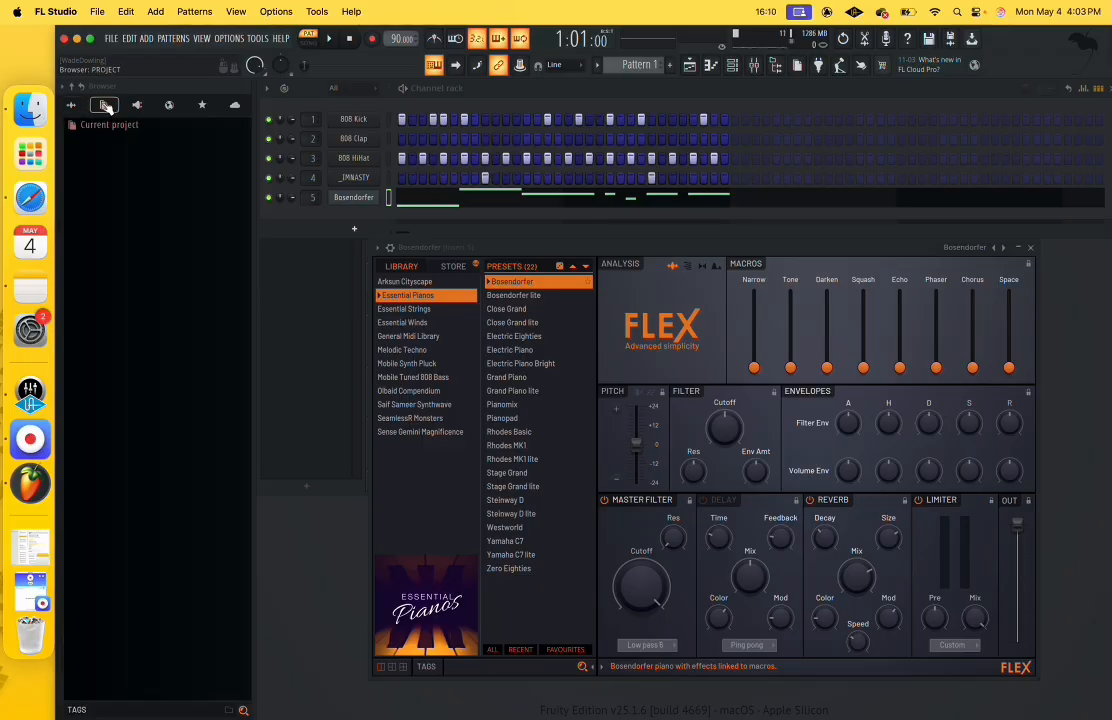
click(172, 105)
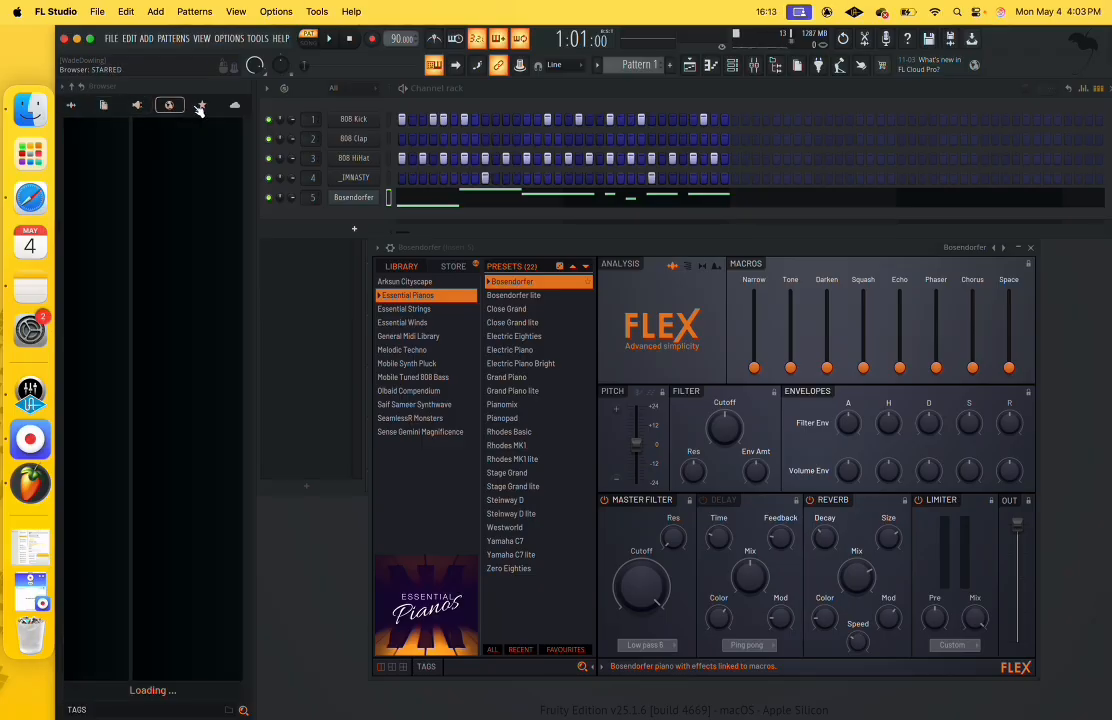
click(200, 104)
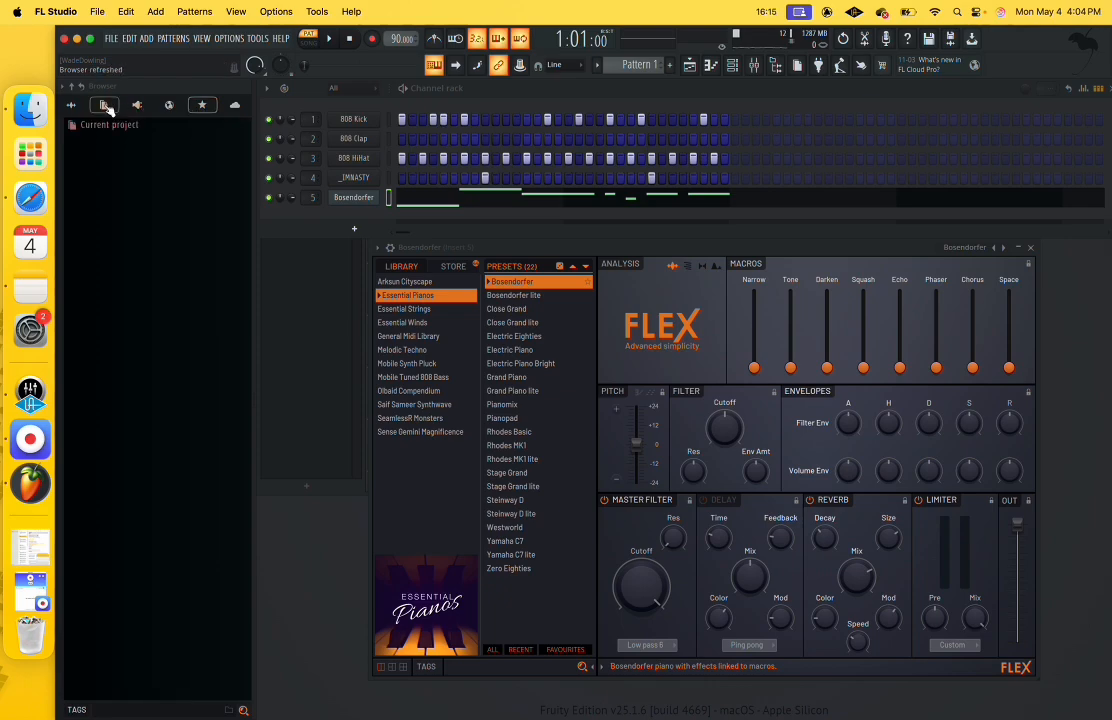
click(70, 104)
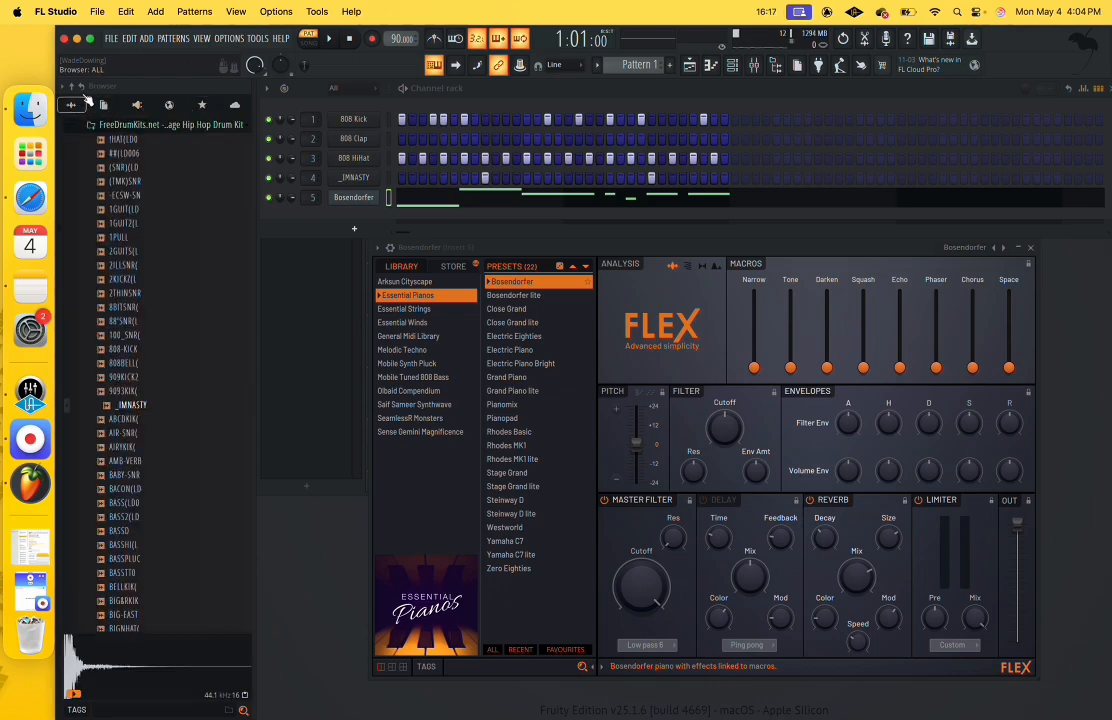
Collapse the browser's folder structure to its top level and search the browser for "organ".
click(72, 87)
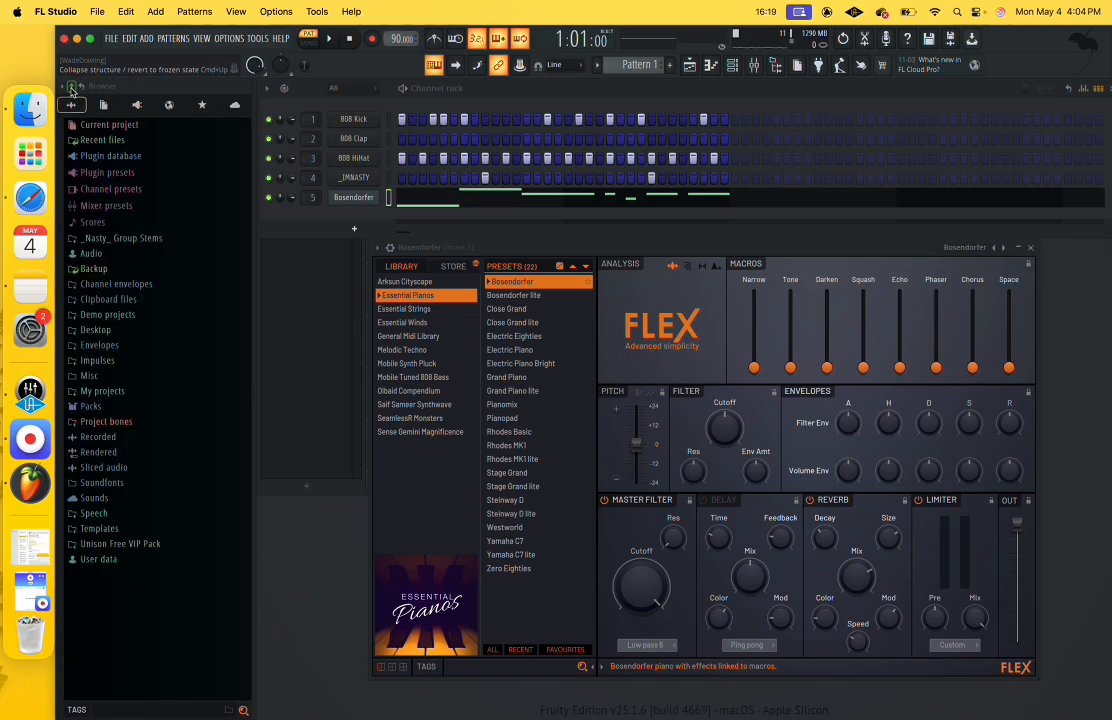
click(67, 89)
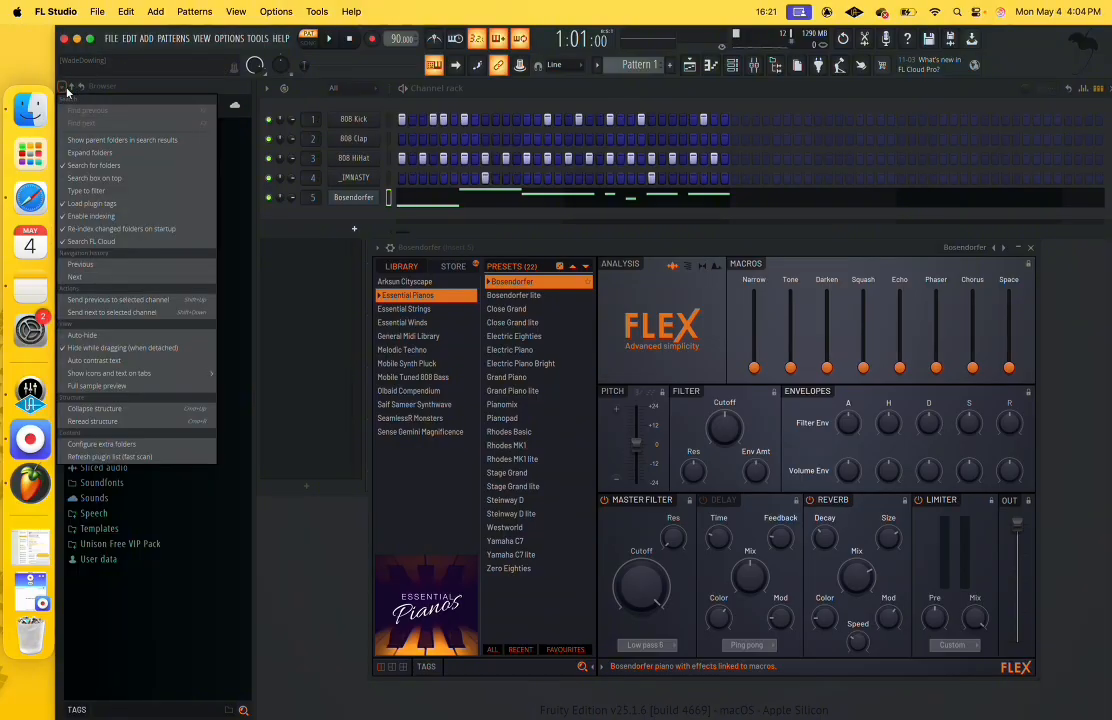
click(135, 90)
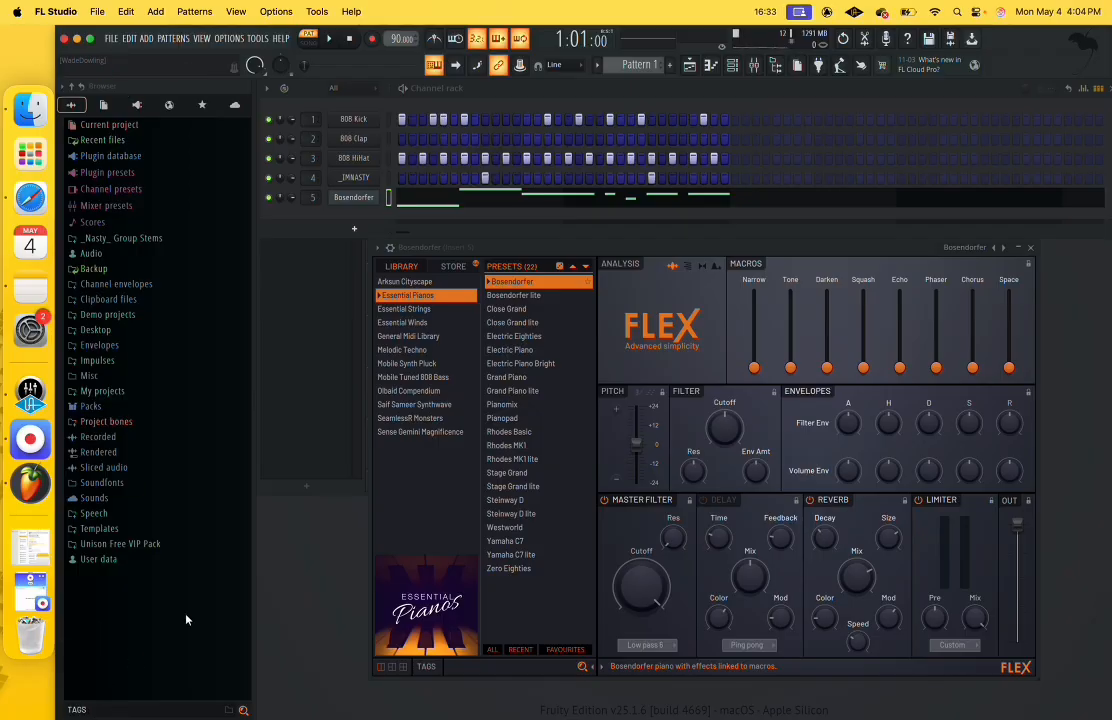
text(org)
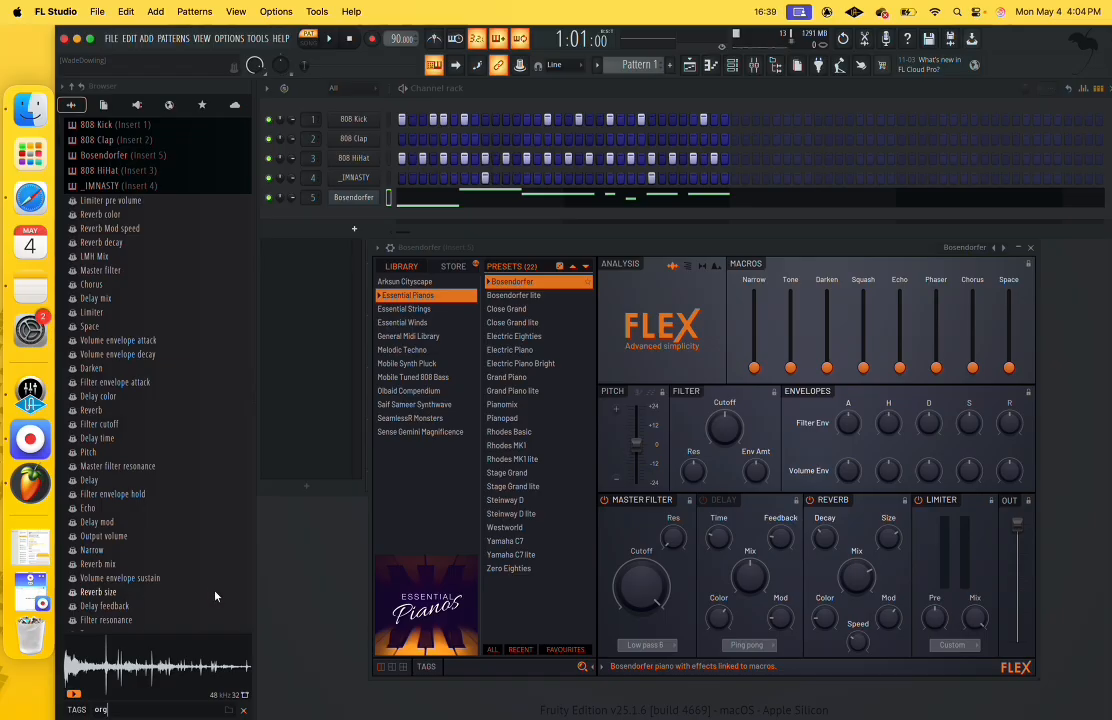
text(an)
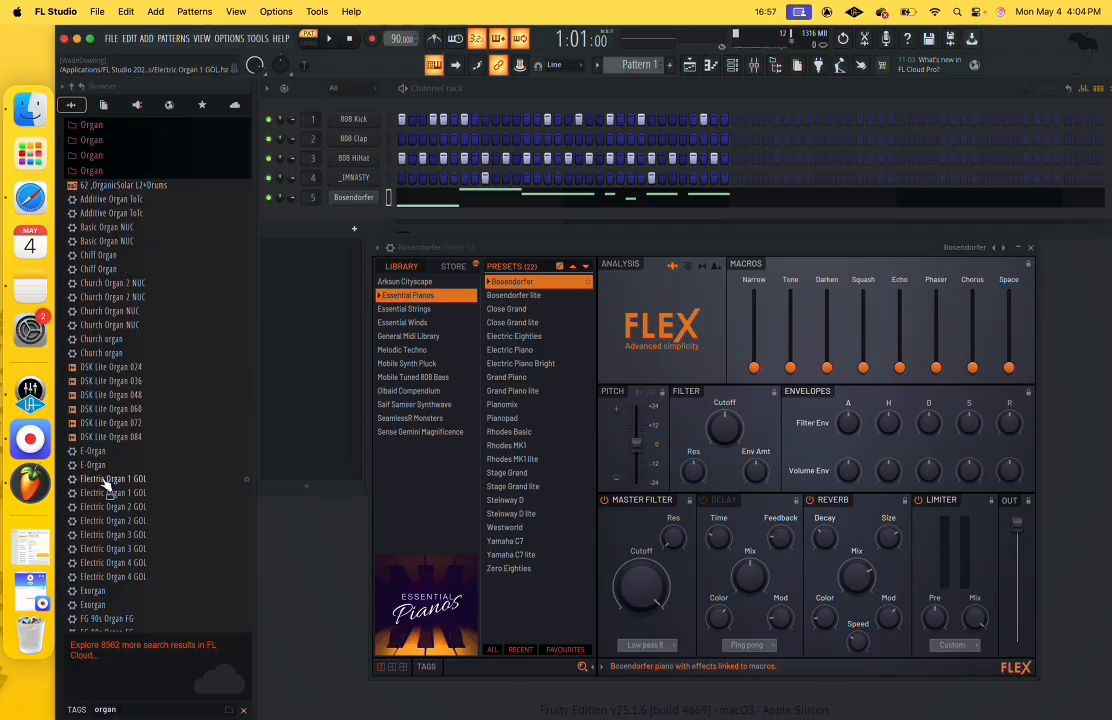
Audition the DSK Lite Organ samples from 036 through 084 in the browser's search results.
click(92, 381)
click(95, 396)
click(96, 410)
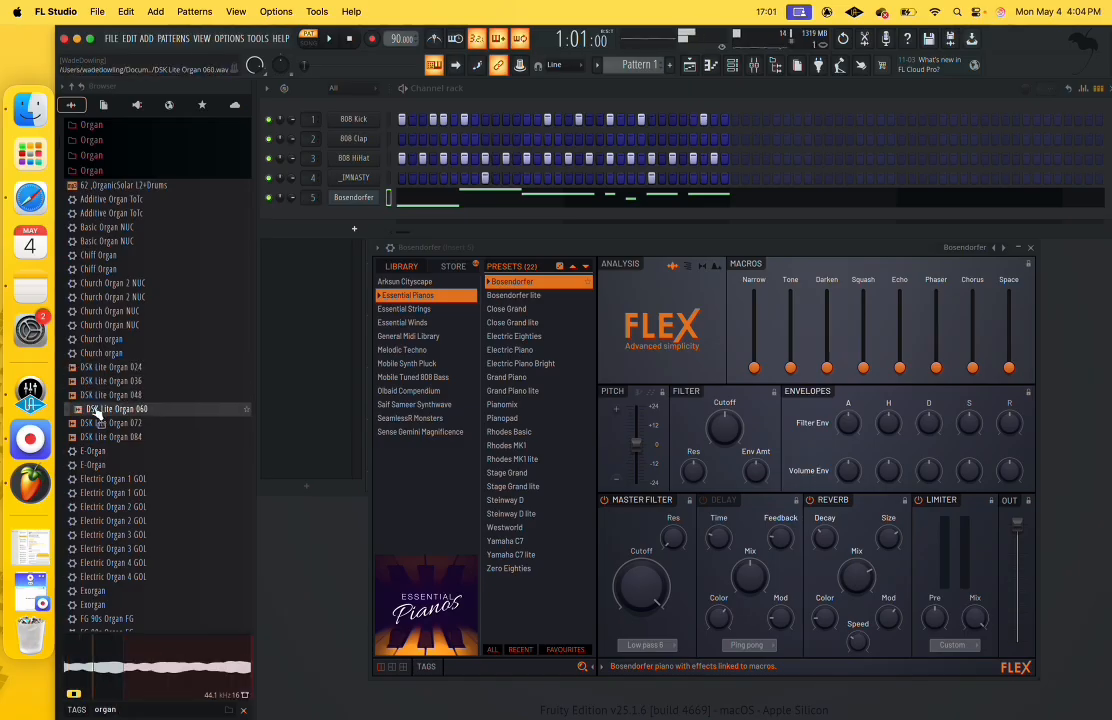
click(96, 424)
click(97, 438)
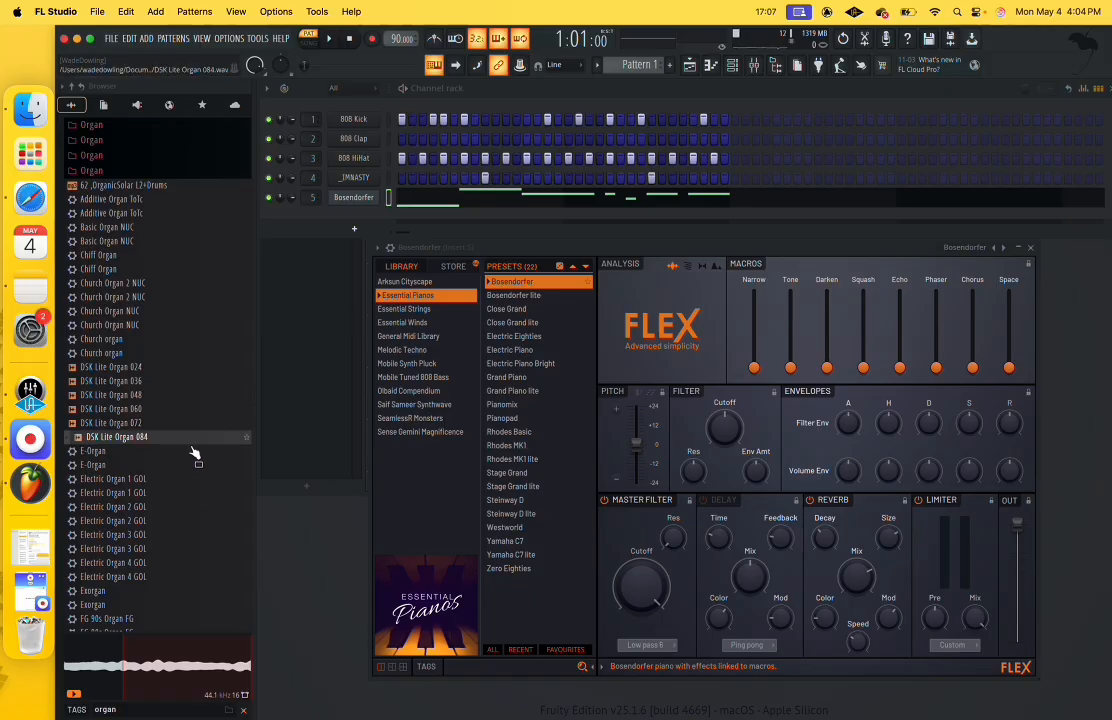
Find the KBD Tremolo Organ preset among the organ results and add it to the channel rack as a new channel.
scroll(188, 505, down, 10)
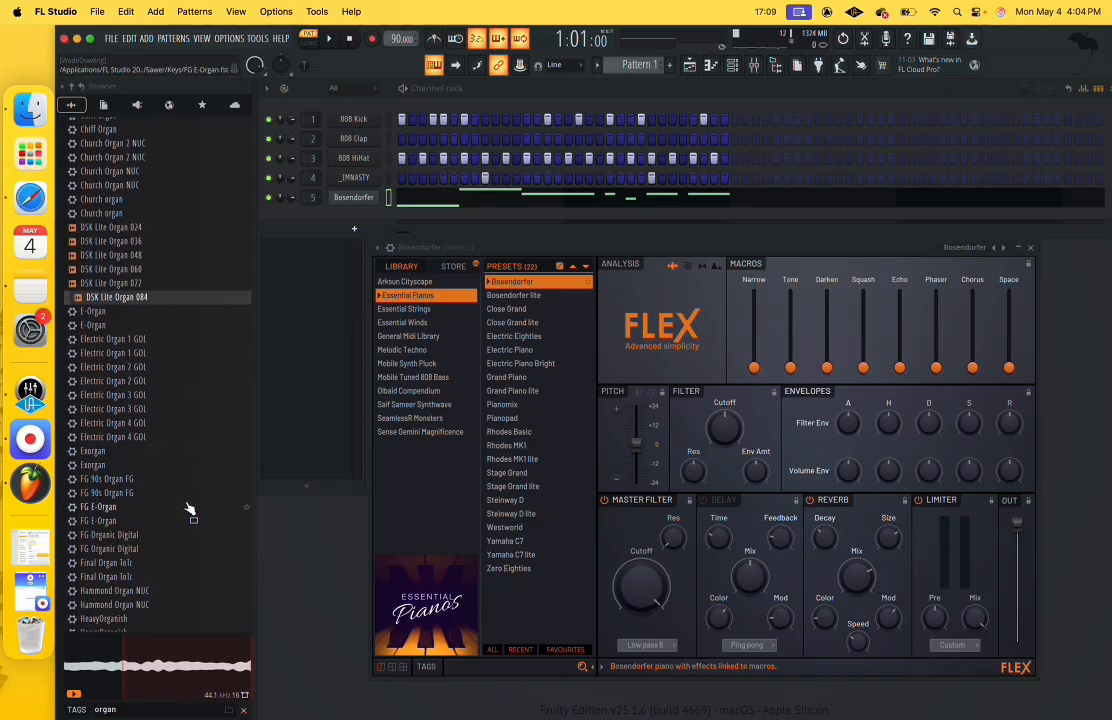
scroll(190, 508, down, 3)
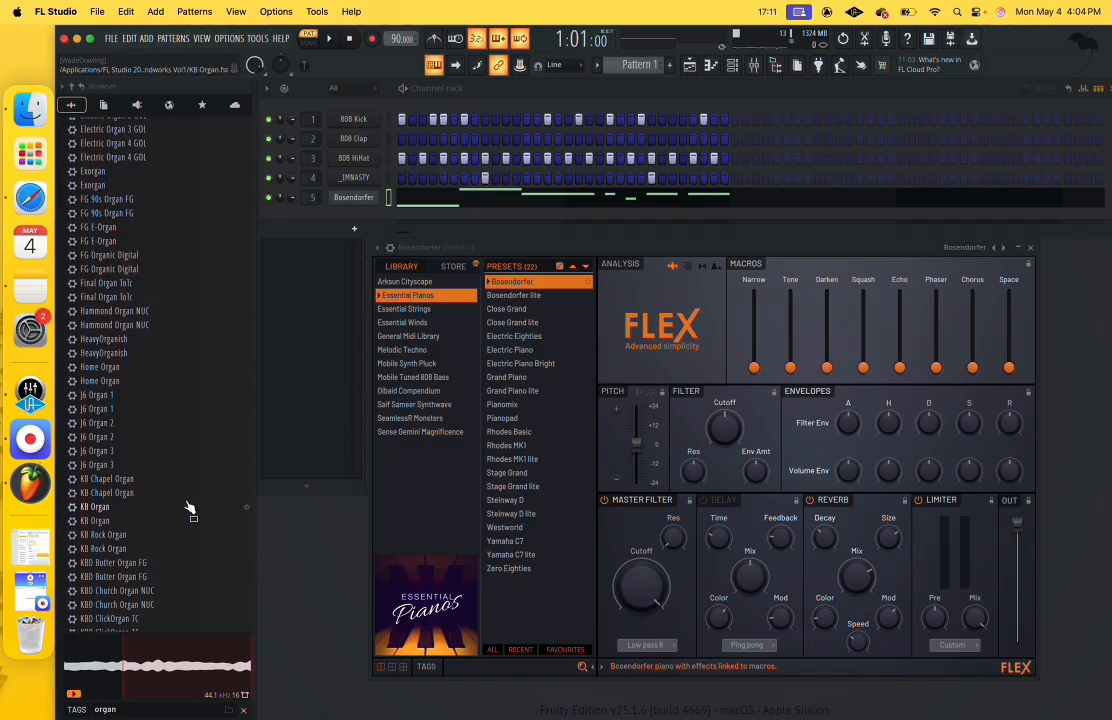
scroll(190, 508, down, 5)
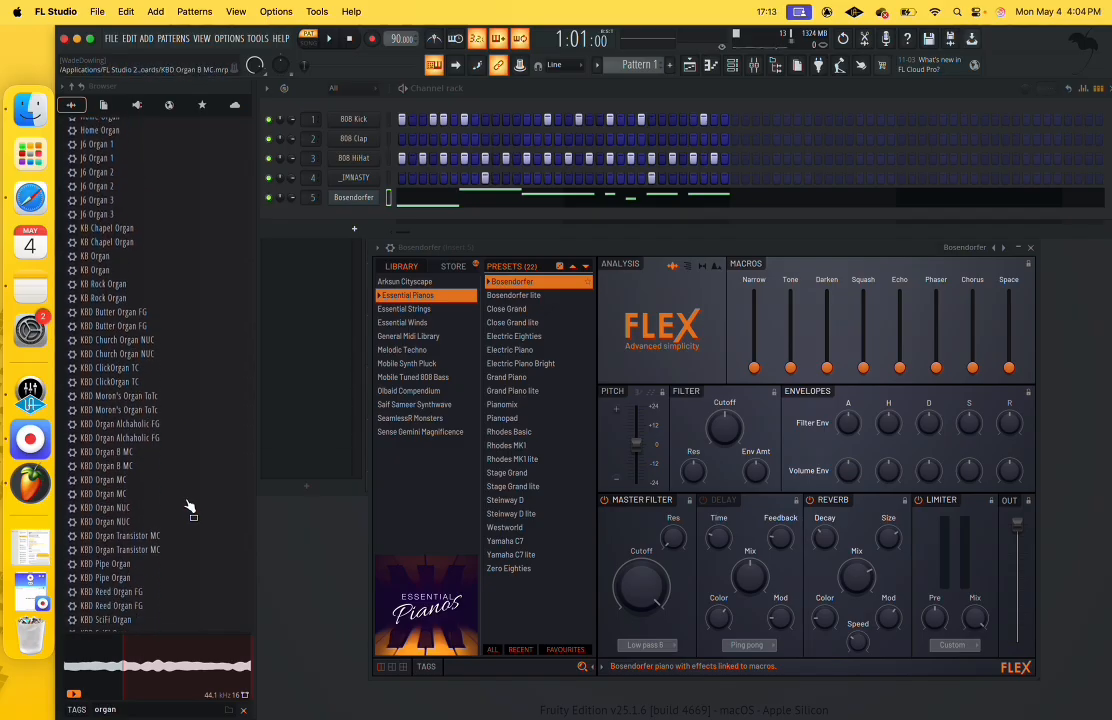
scroll(190, 507, down, 4)
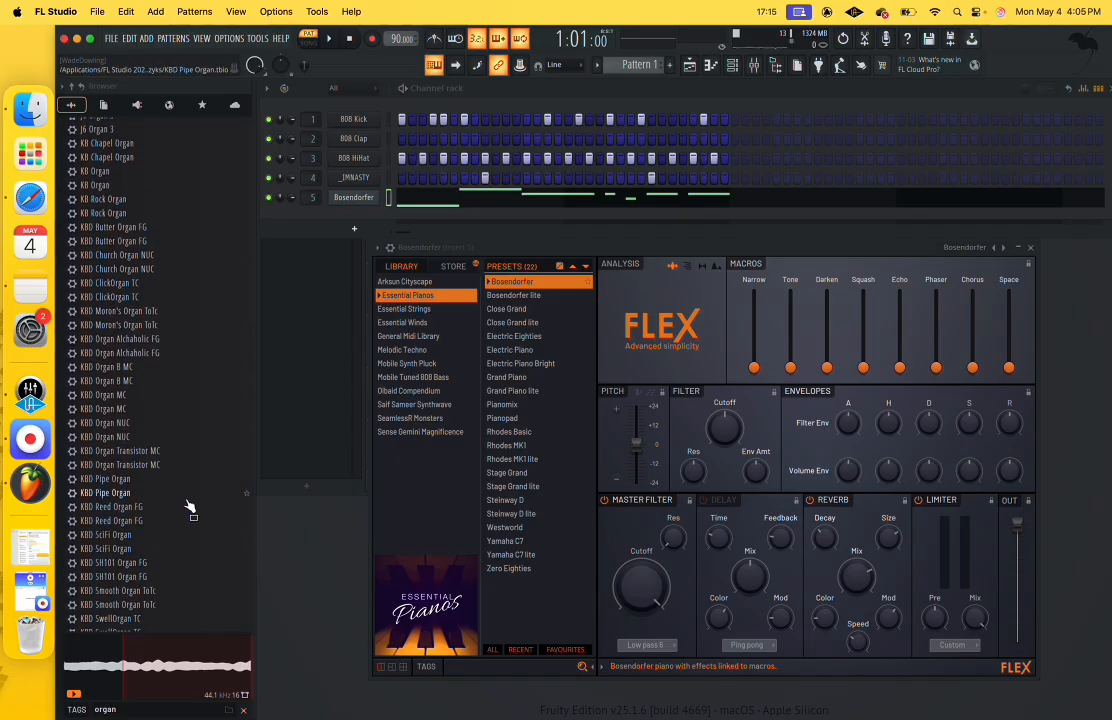
scroll(190, 507, down, 2)
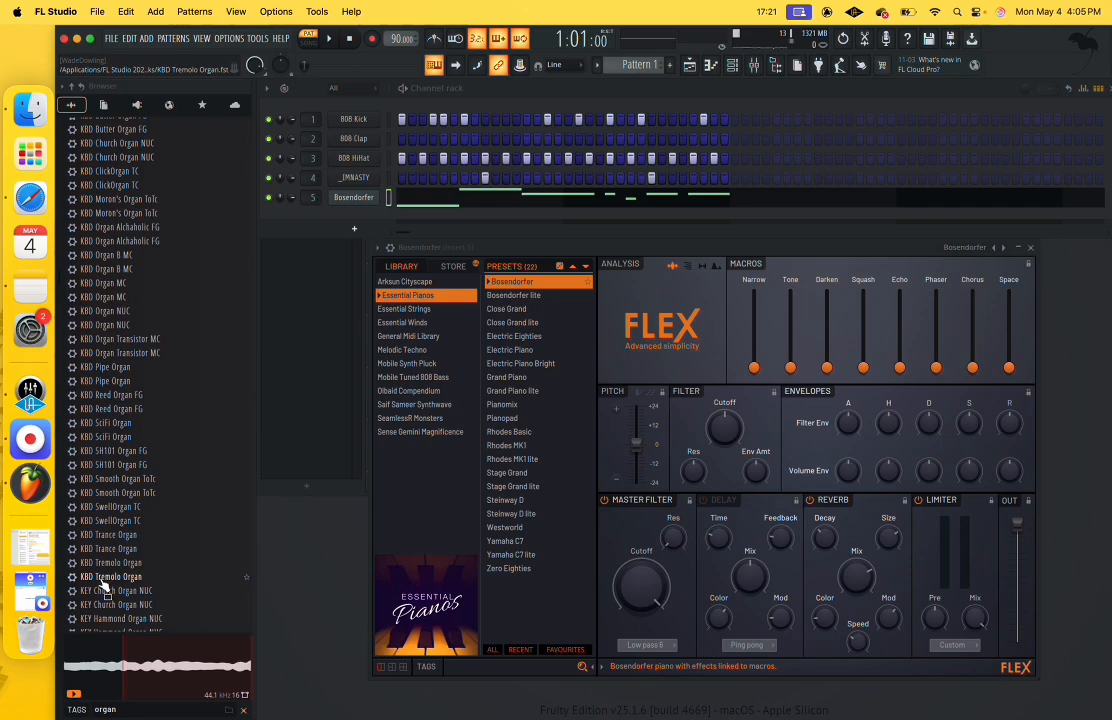
drag(102, 586, 308, 190)
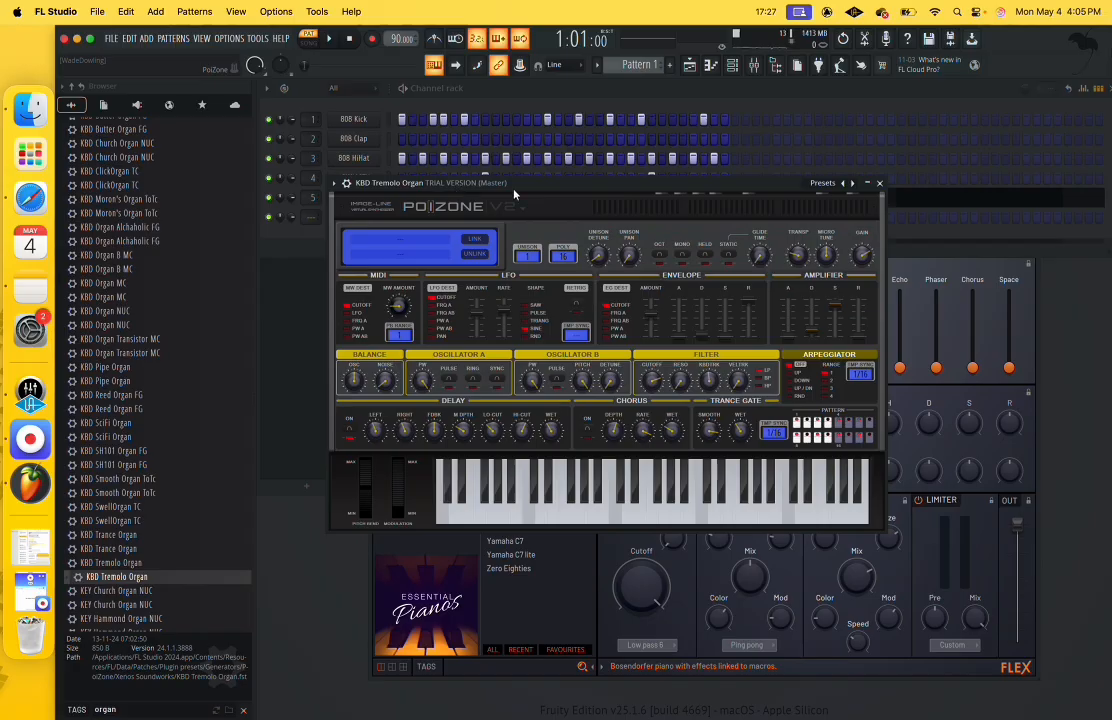
Step through PoiZone's ARP presets, comparing neighbouring sounds, and load ARP It Wasn't Tim ToTc.
click(852, 184)
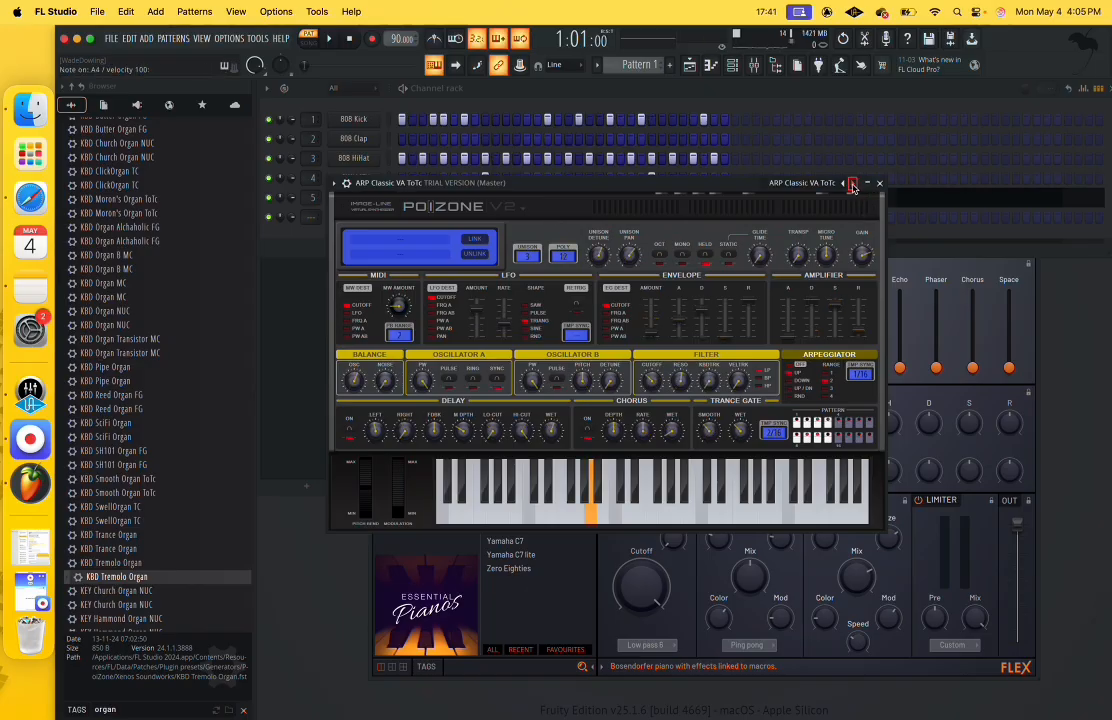
click(852, 185)
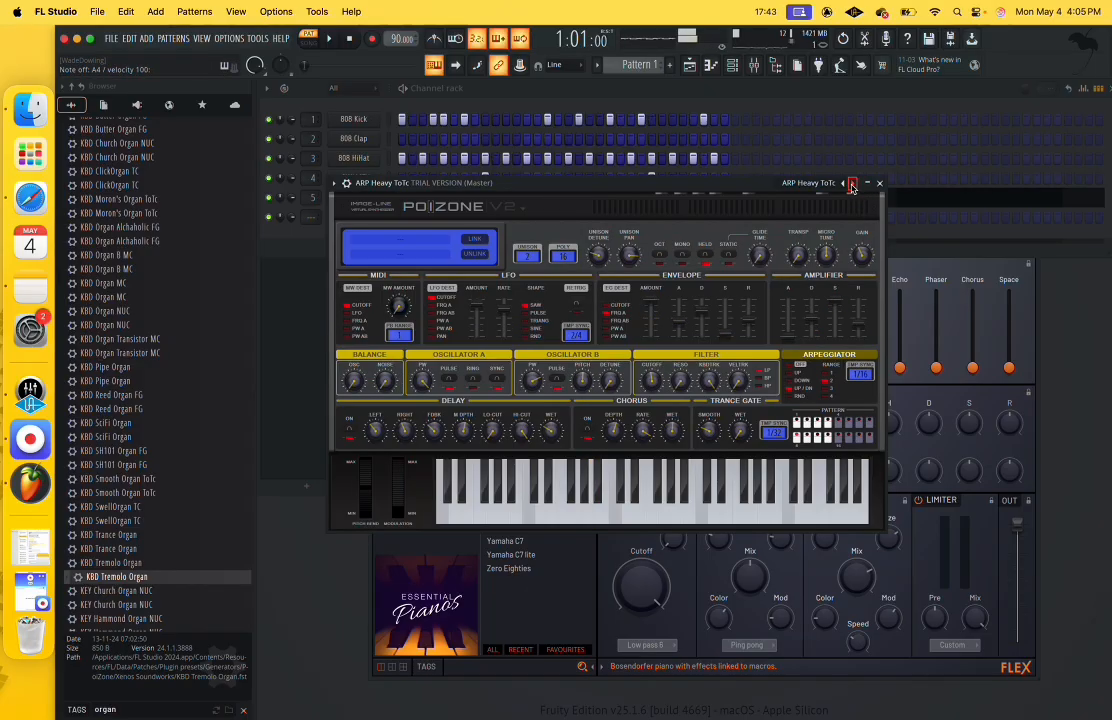
click(846, 185)
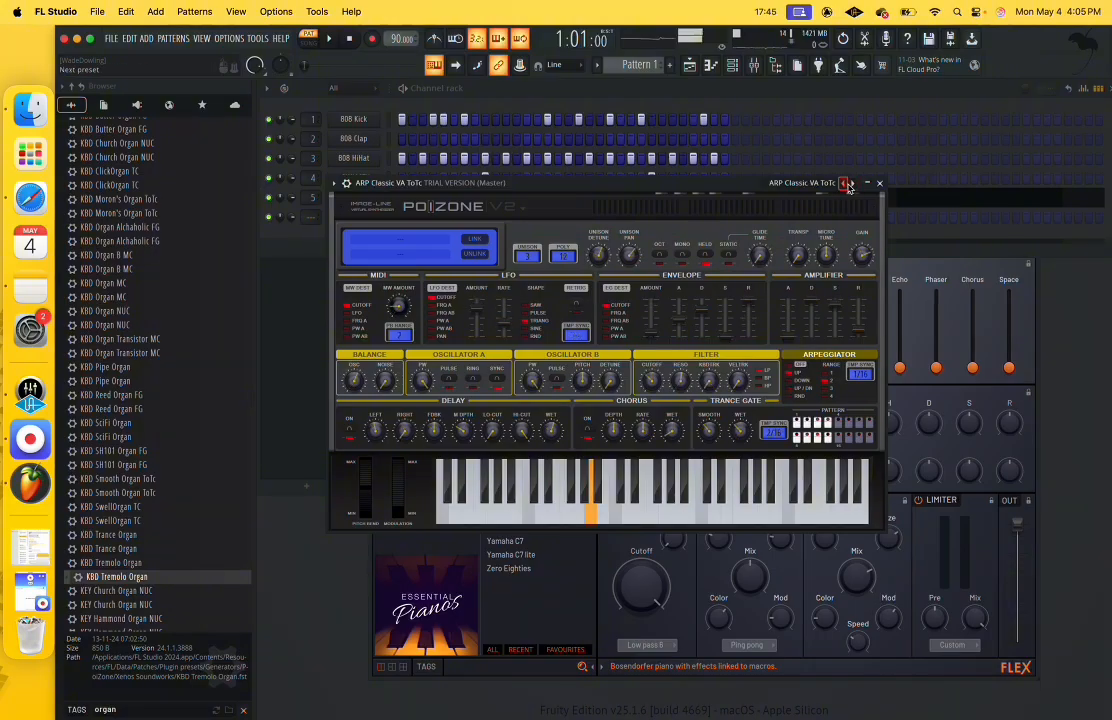
click(853, 185)
click(854, 185)
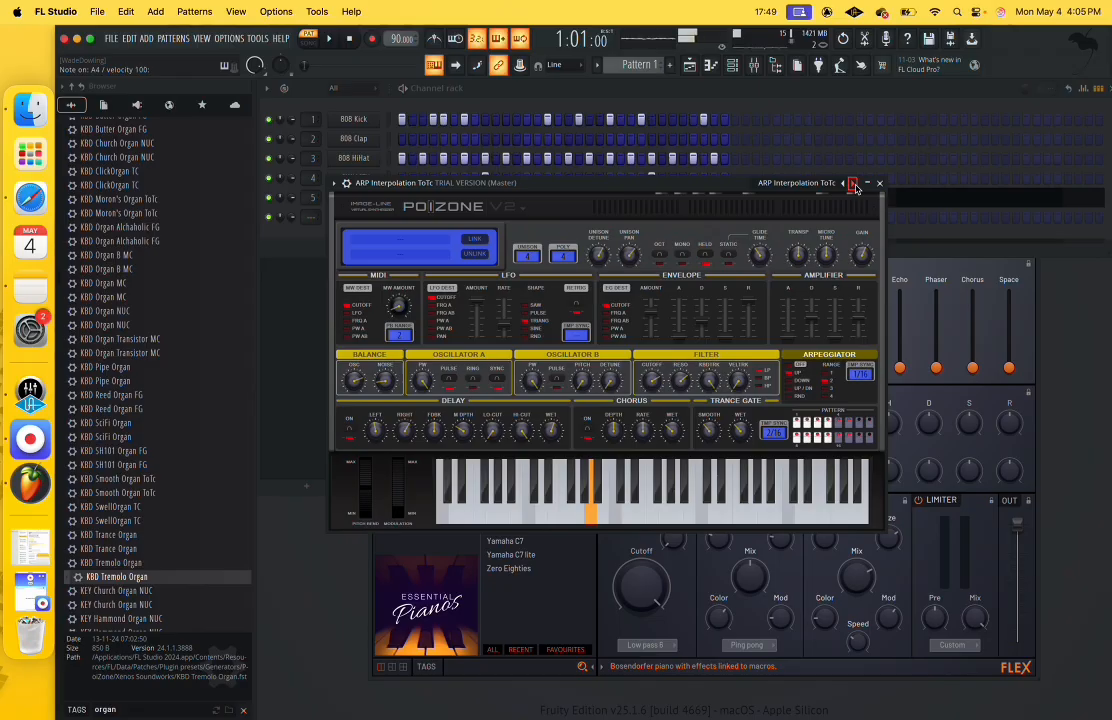
click(854, 185)
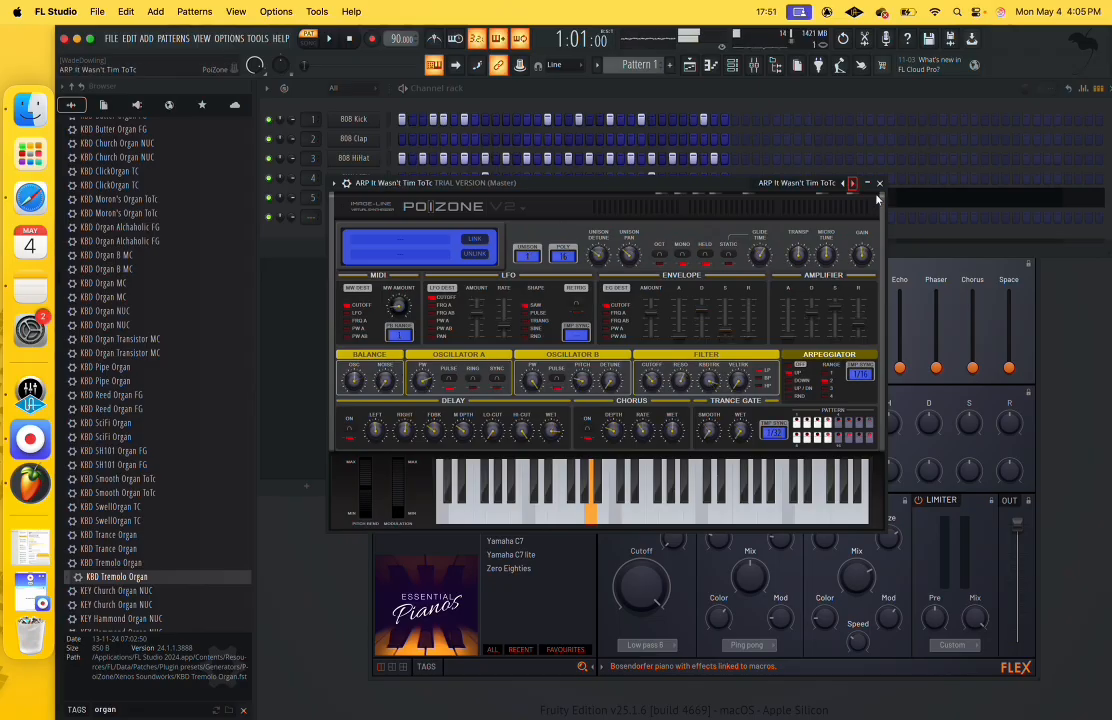
Play back the pattern to try the ARP It Wasn't Tim ToTc sound over the beat, and stop playback.
click(332, 40)
click(325, 42)
click(327, 44)
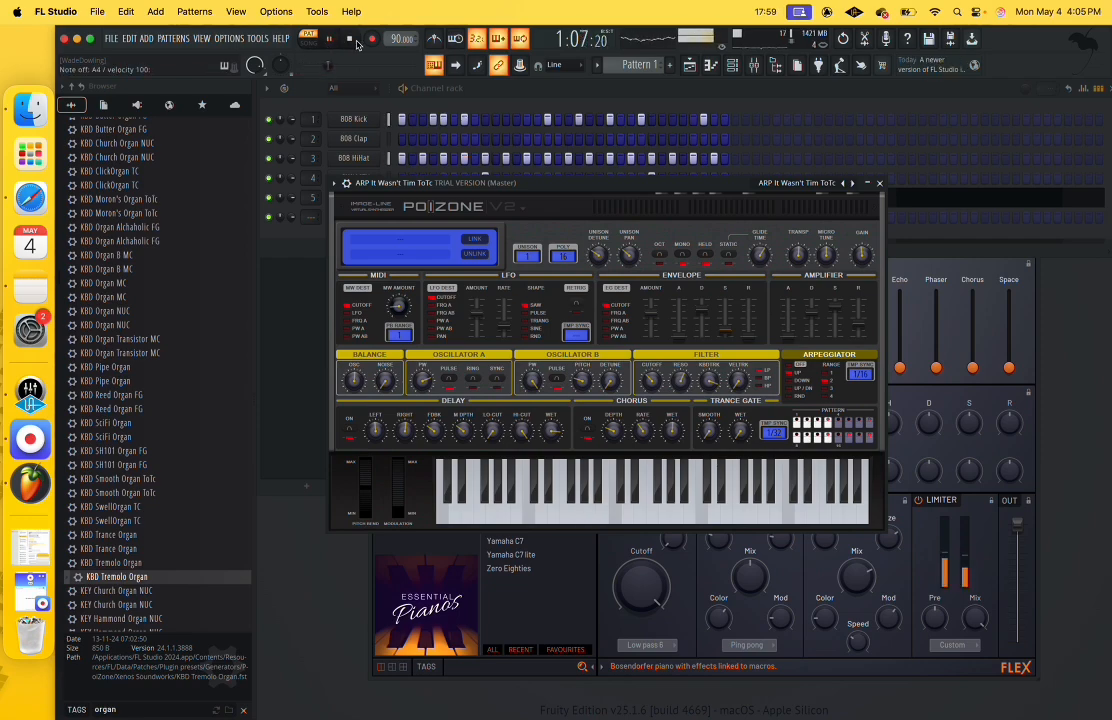
click(350, 45)
click(332, 42)
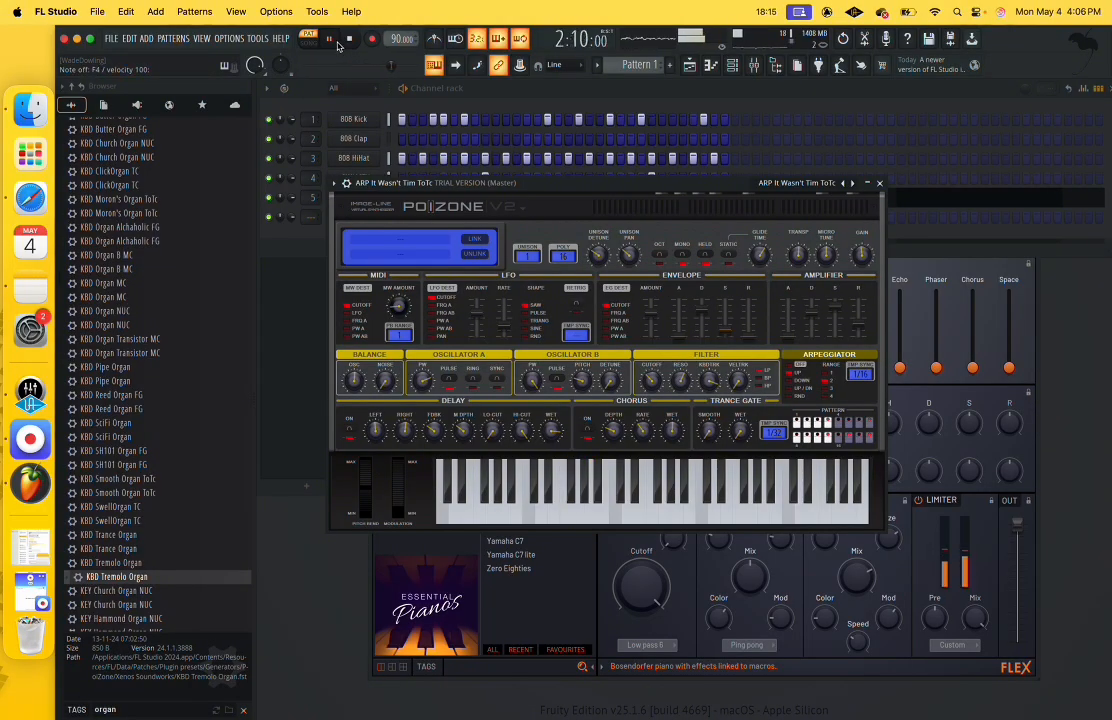
click(348, 40)
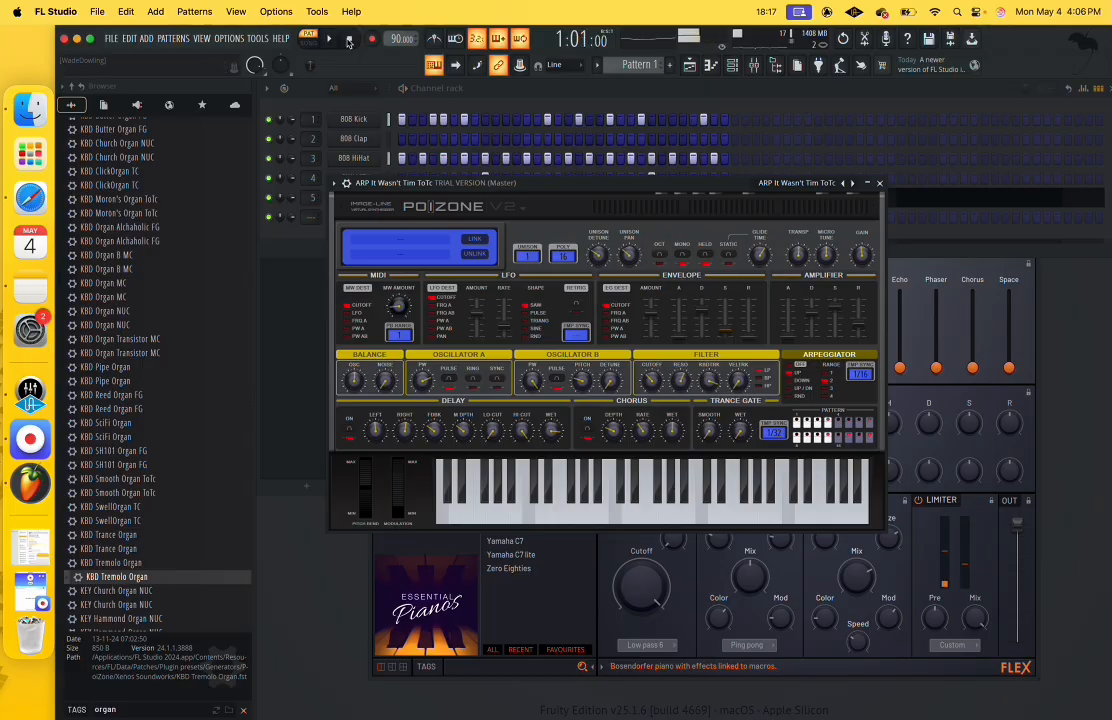
Audition the notes A4, G4, F4 and E4 on PoiZone with playback stopped.
key(n)
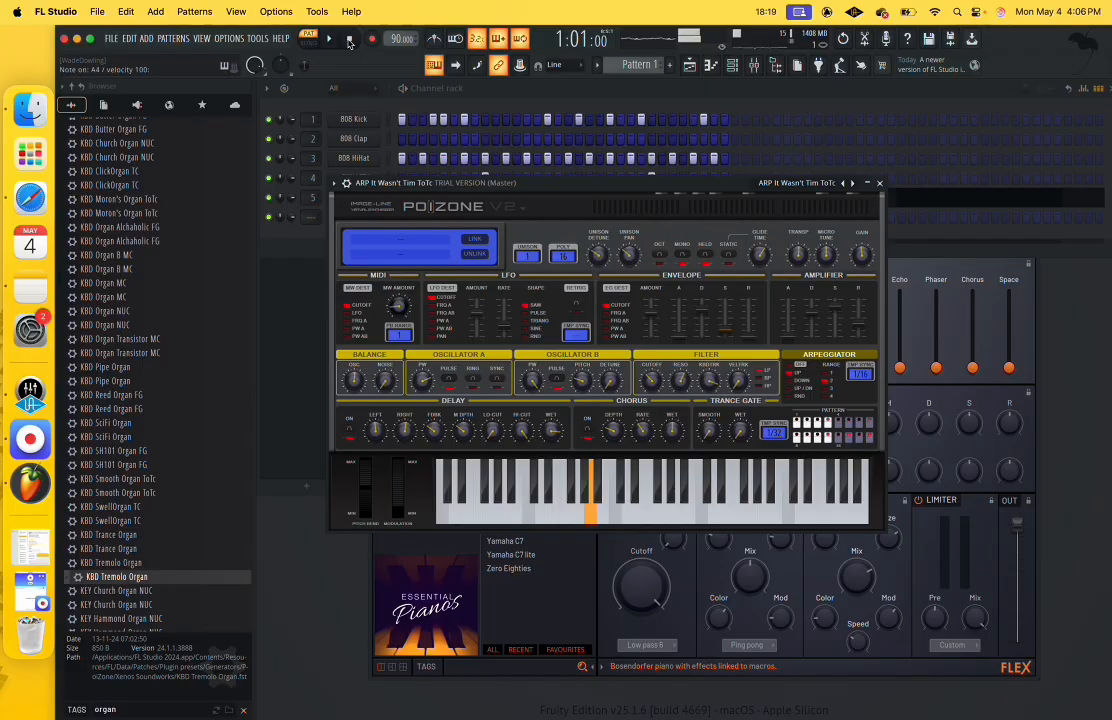
key(b)
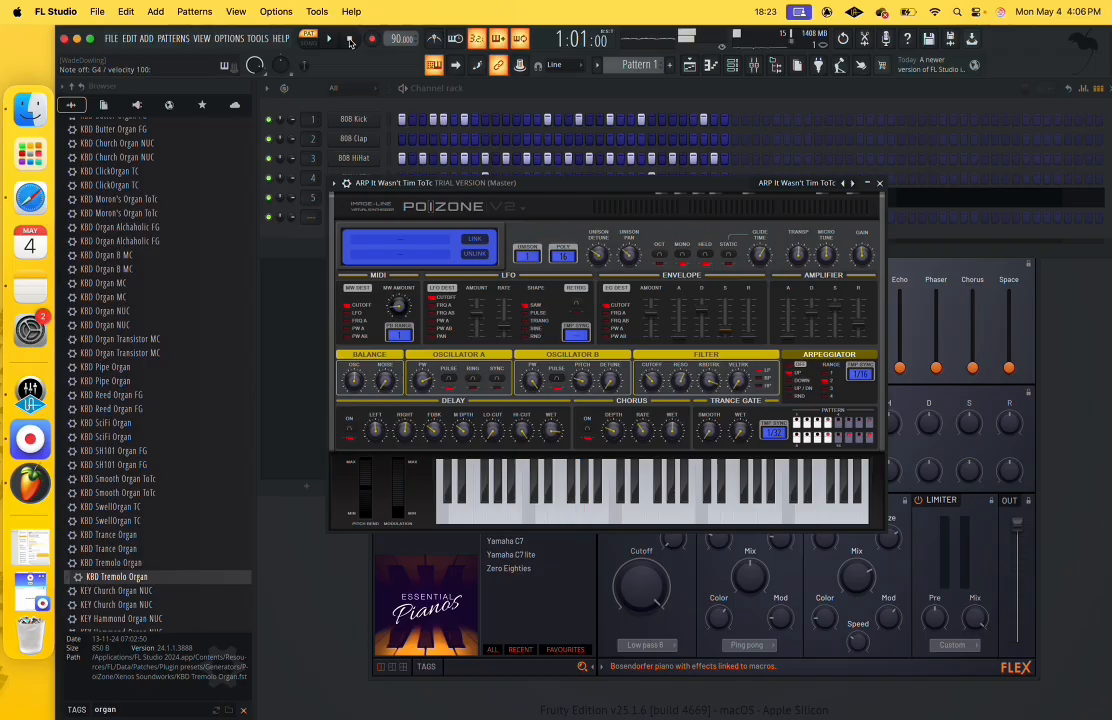
key(v)
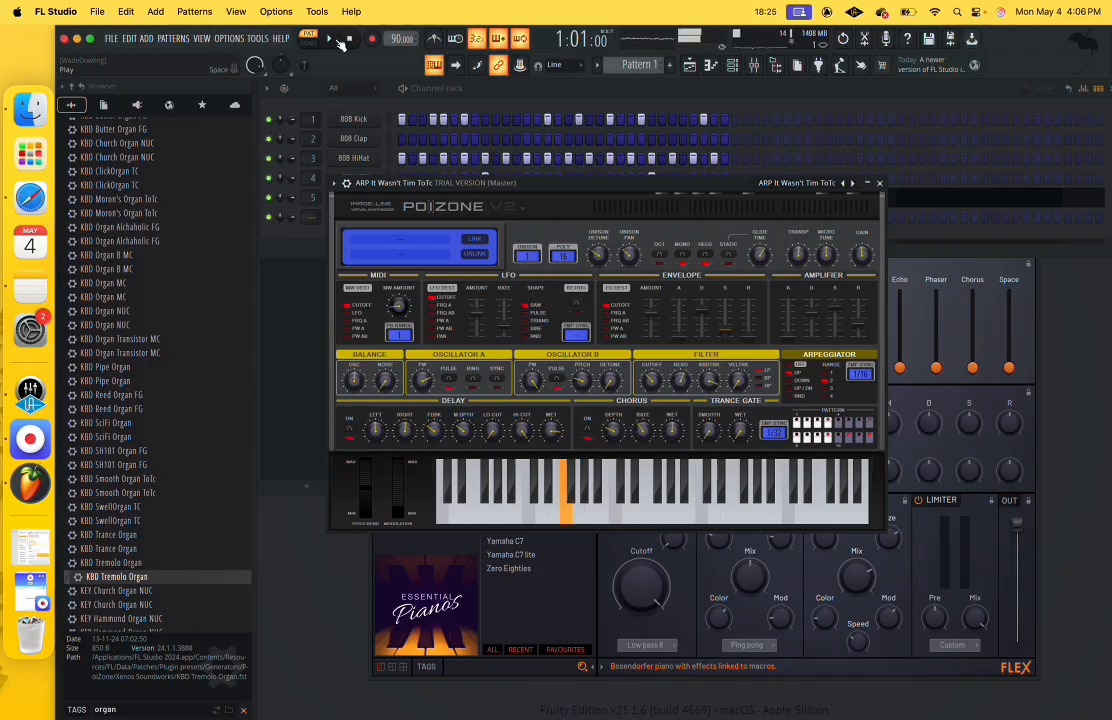
key(c)
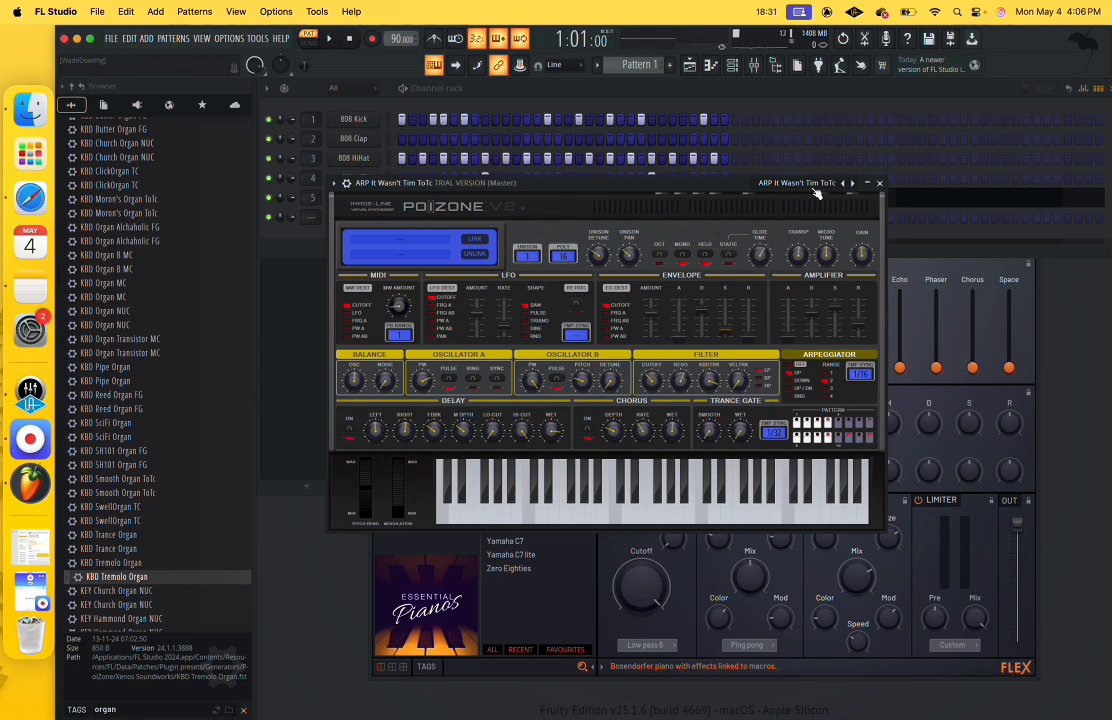
Step forward through PoiZone's ARP presets while sounding test notes, and load ARP Seems Simple ToTc.
click(853, 185)
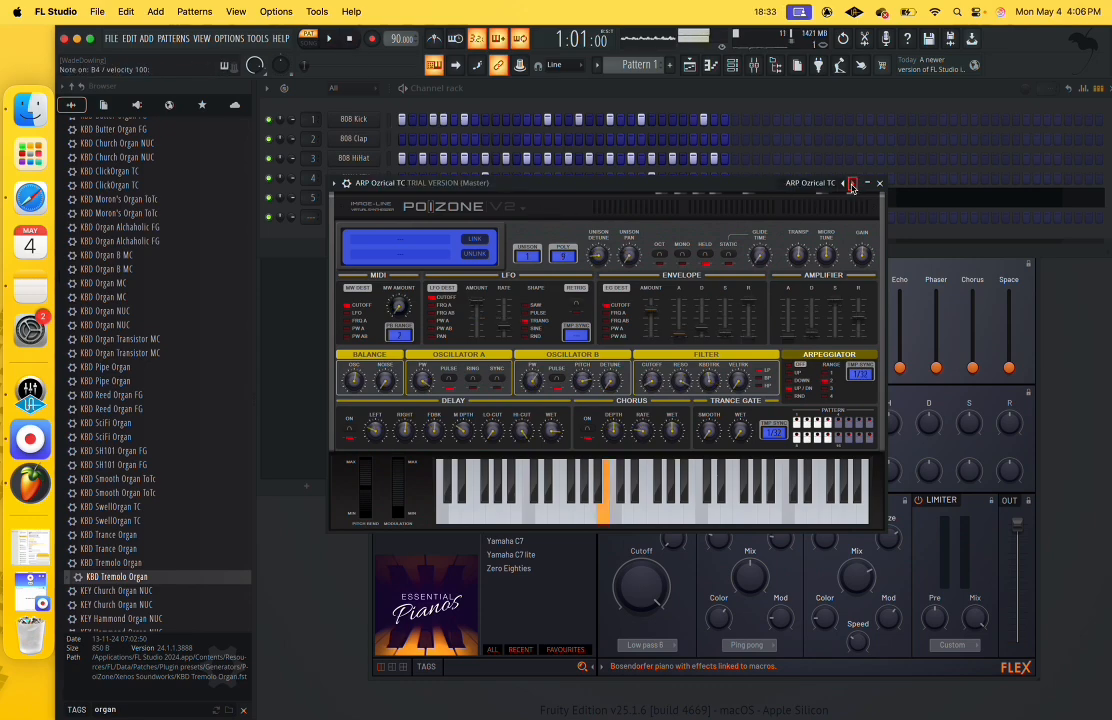
key(m)
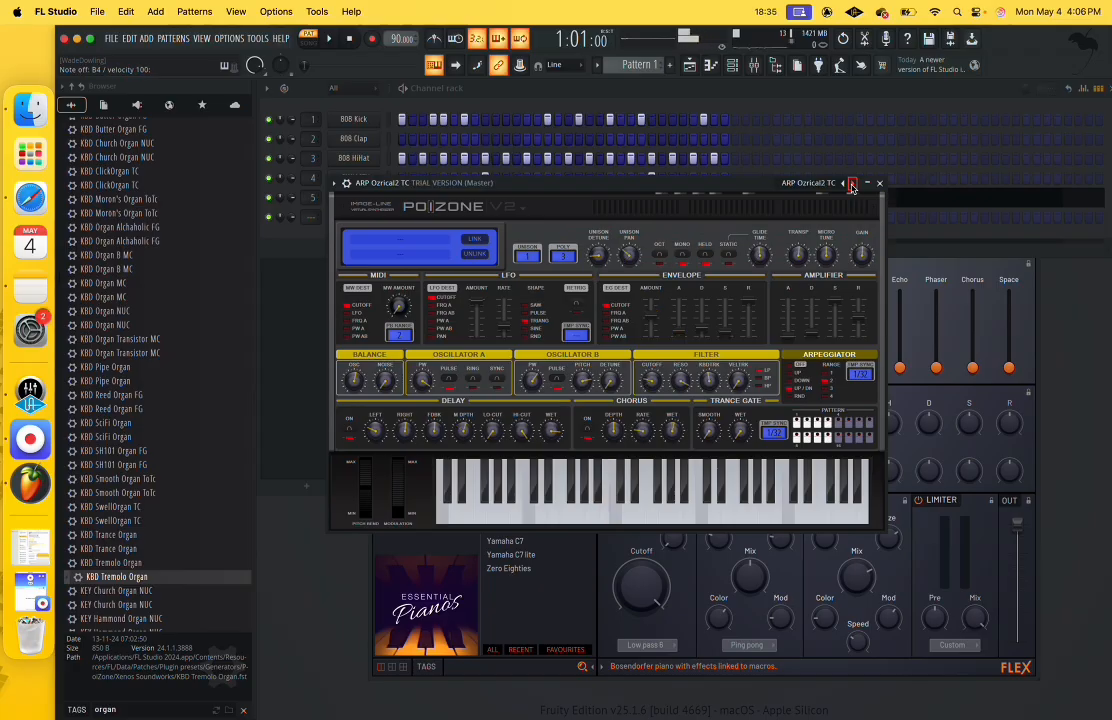
key(n)
click(853, 185)
key(n)
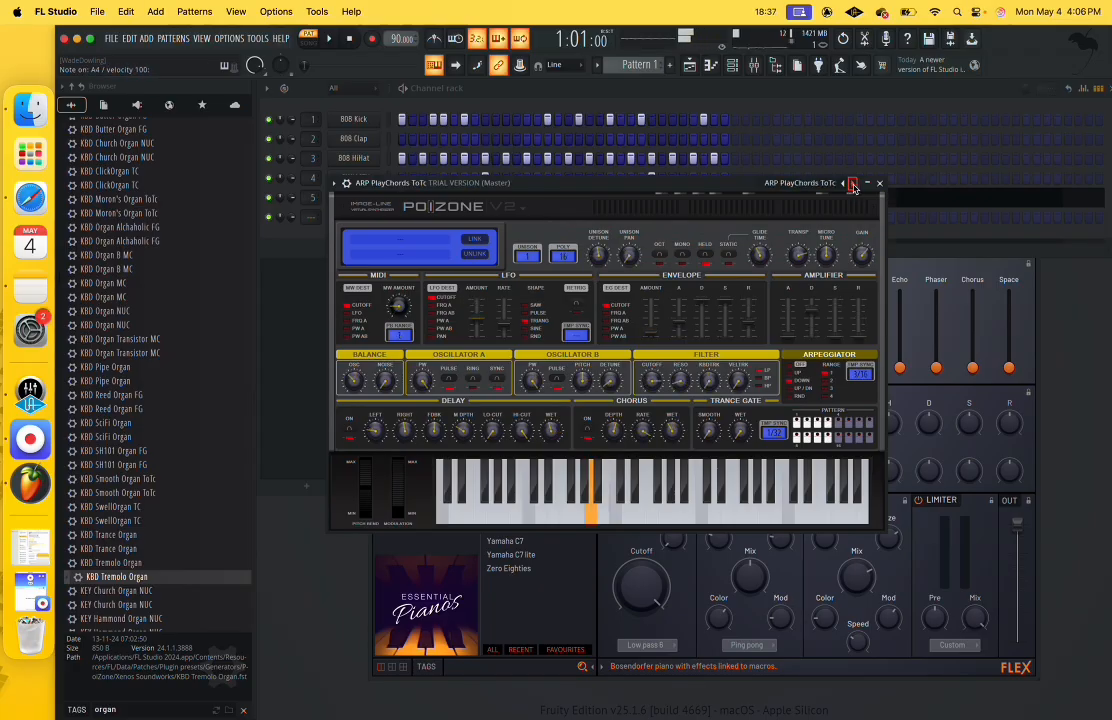
click(853, 185)
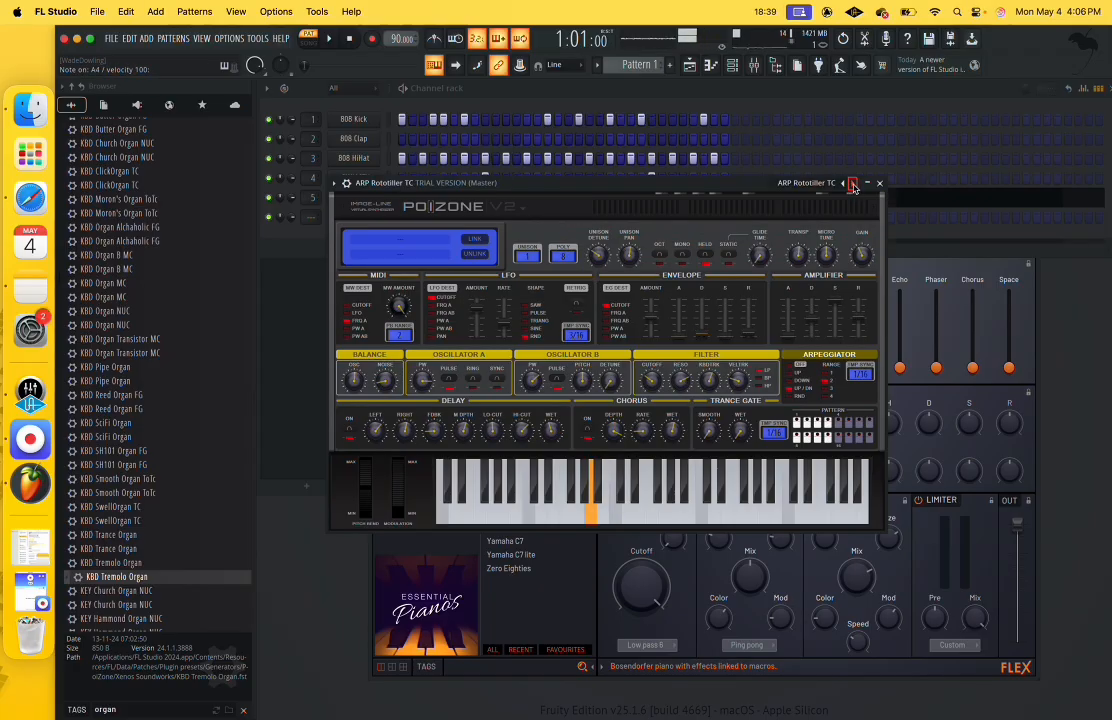
click(853, 185)
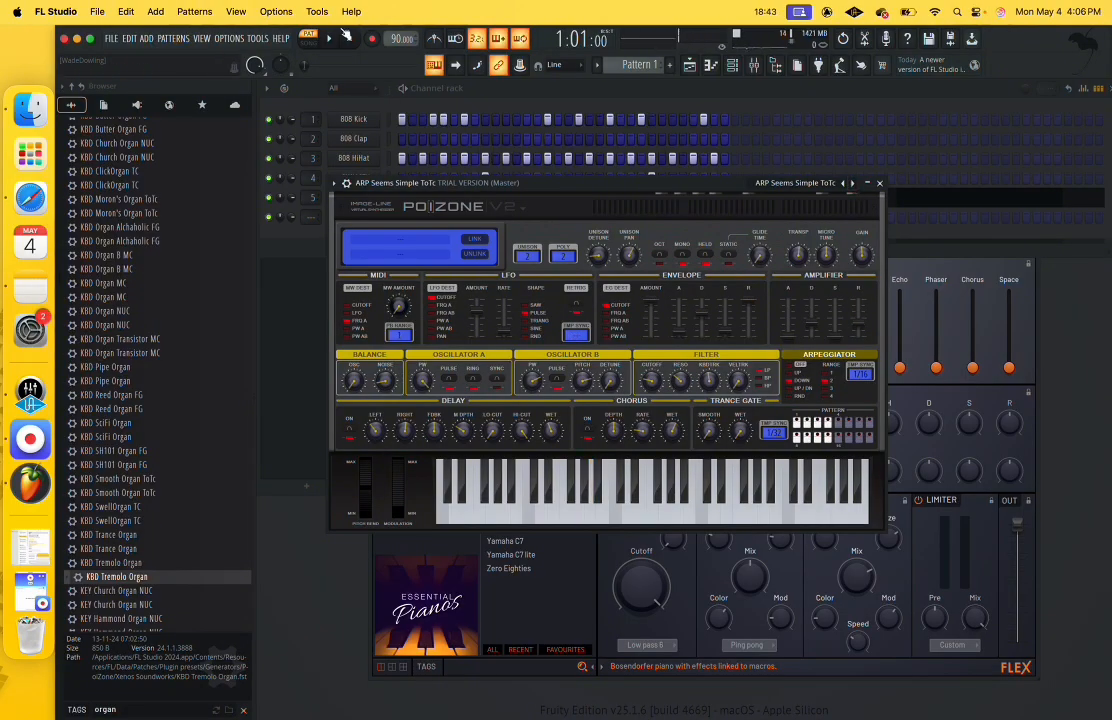
Record a two-bar ARP Seems Simple ToTc part over the pattern, holding A4 and F4 in bar 1 and G4 and E4 in bar 2.
click(371, 39)
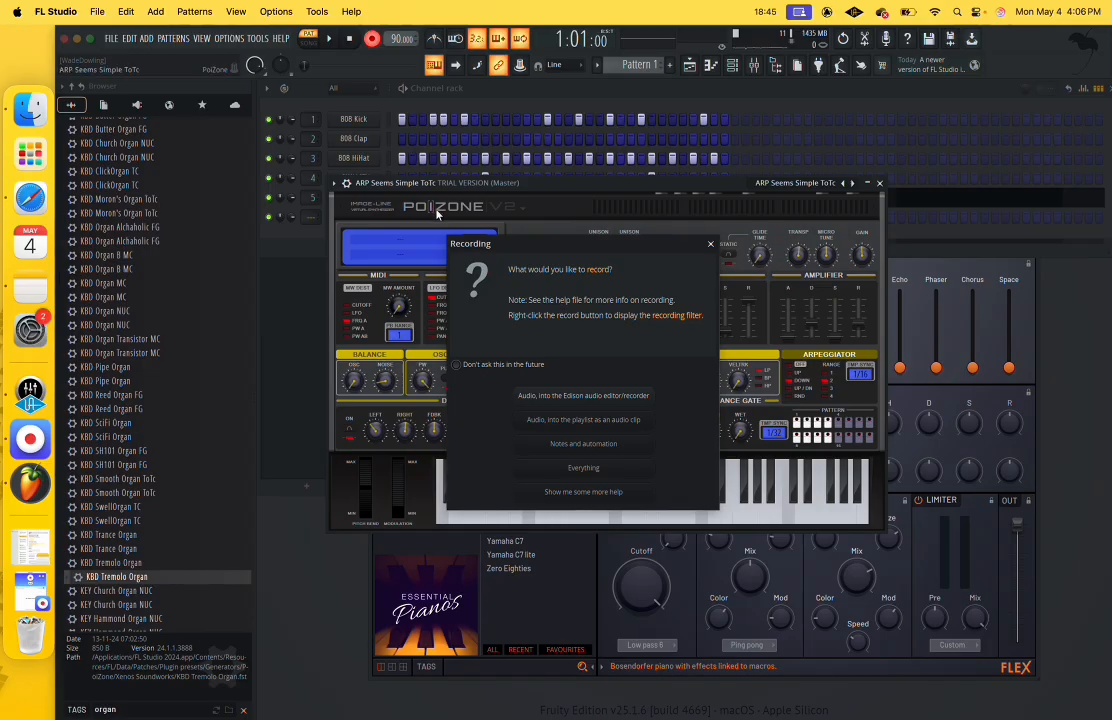
click(507, 414)
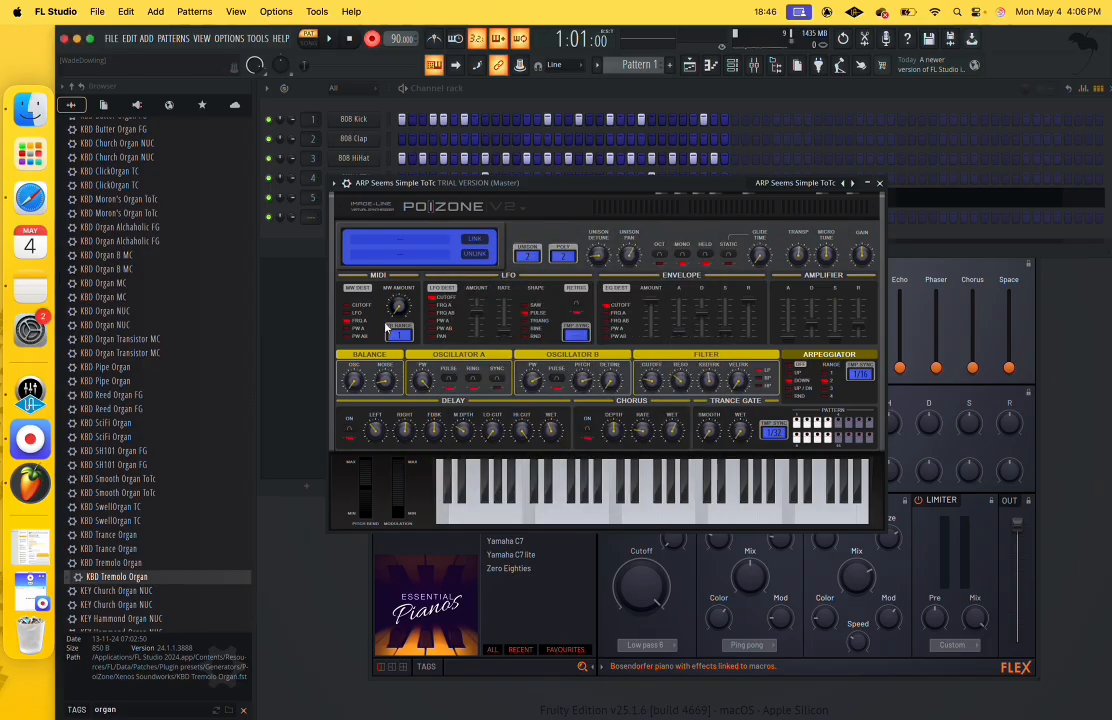
click(332, 40)
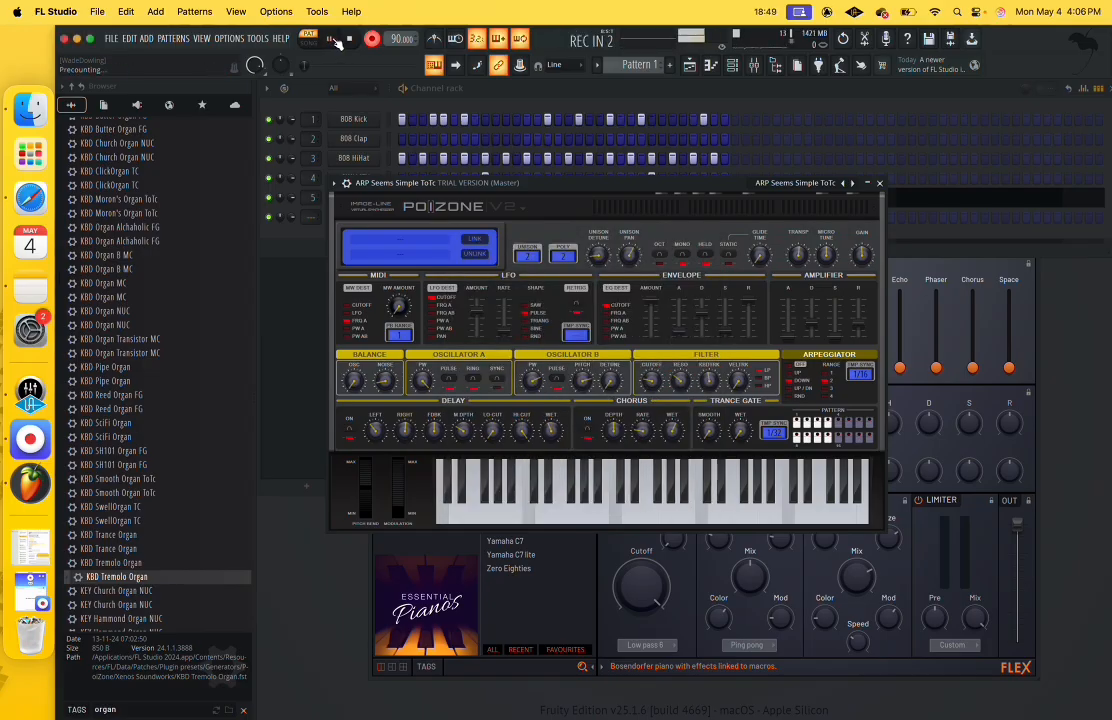
key(n)
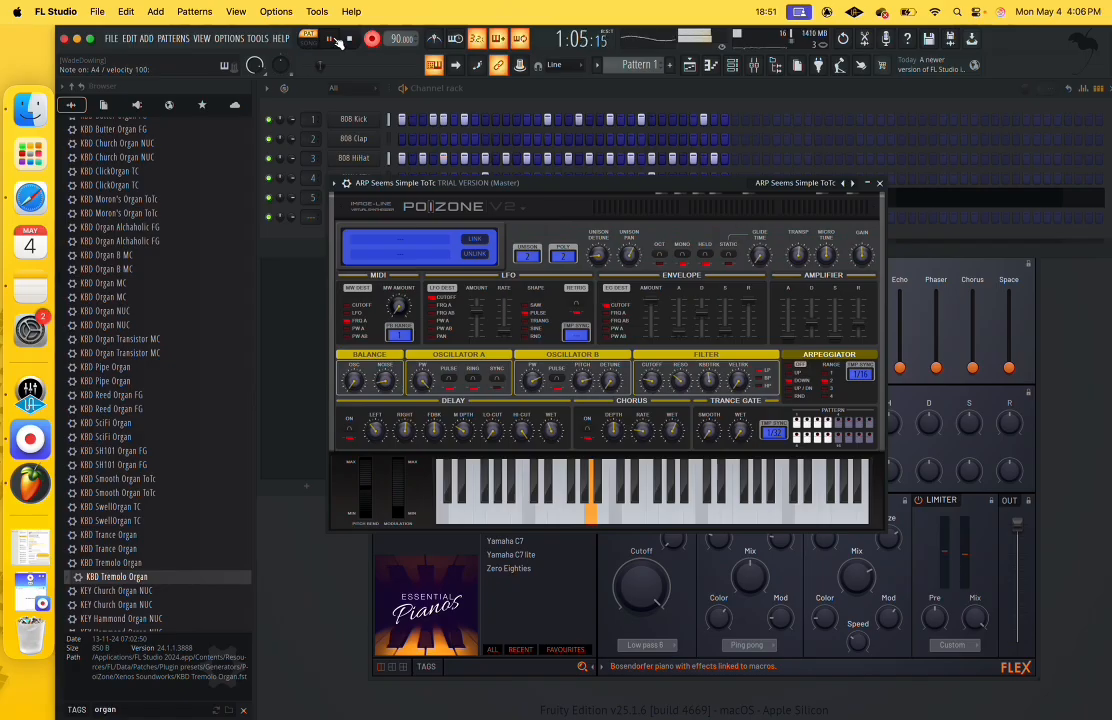
key(b)
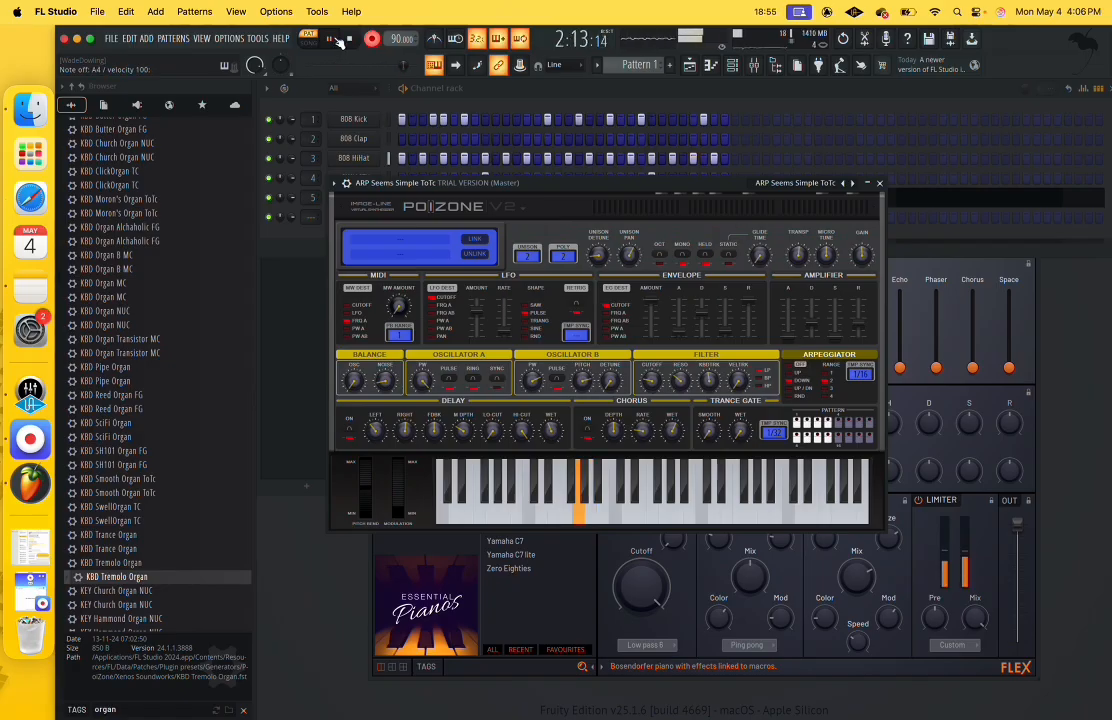
key(n)
key(v)
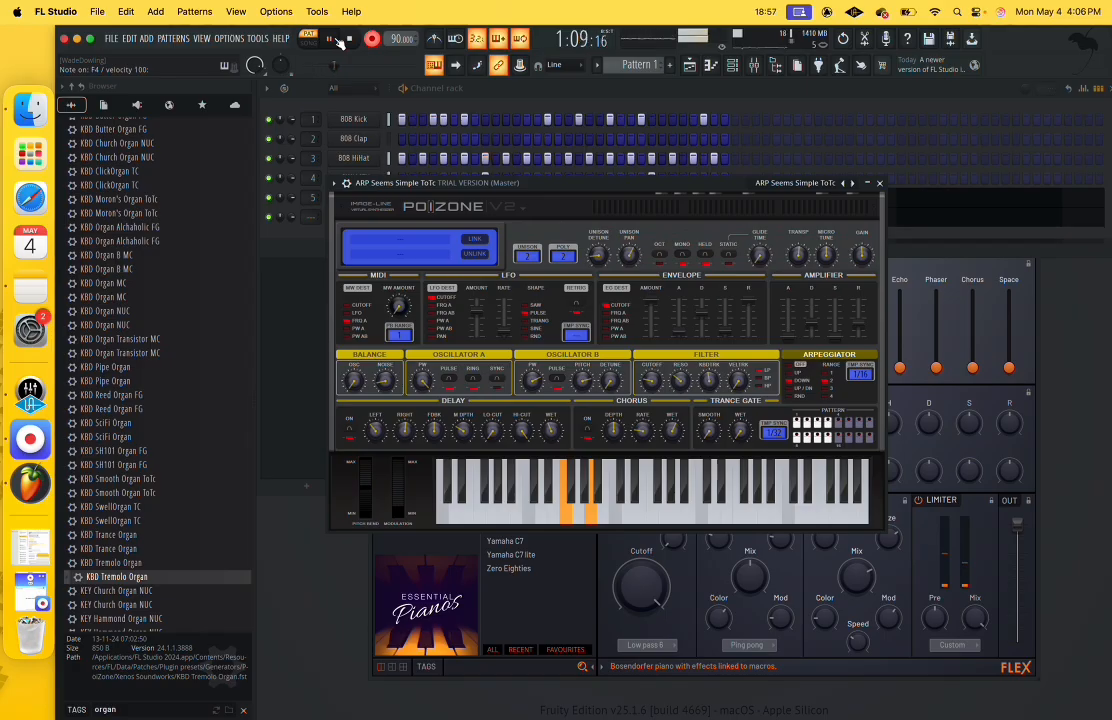
key(b)
key(c)
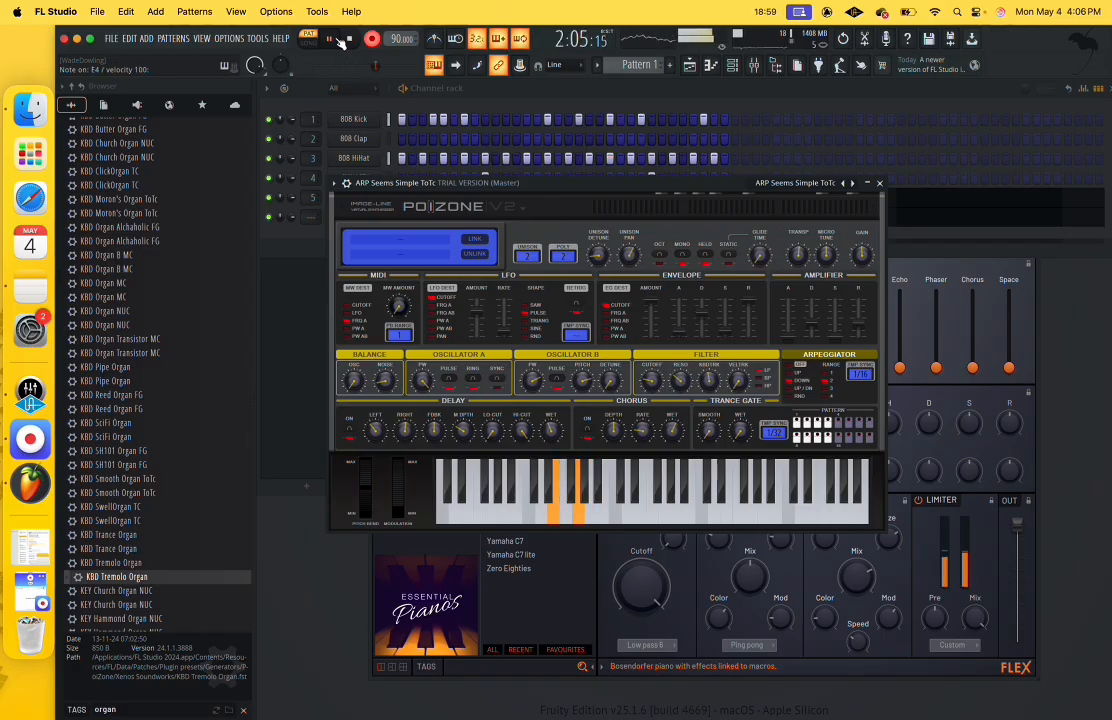
click(350, 41)
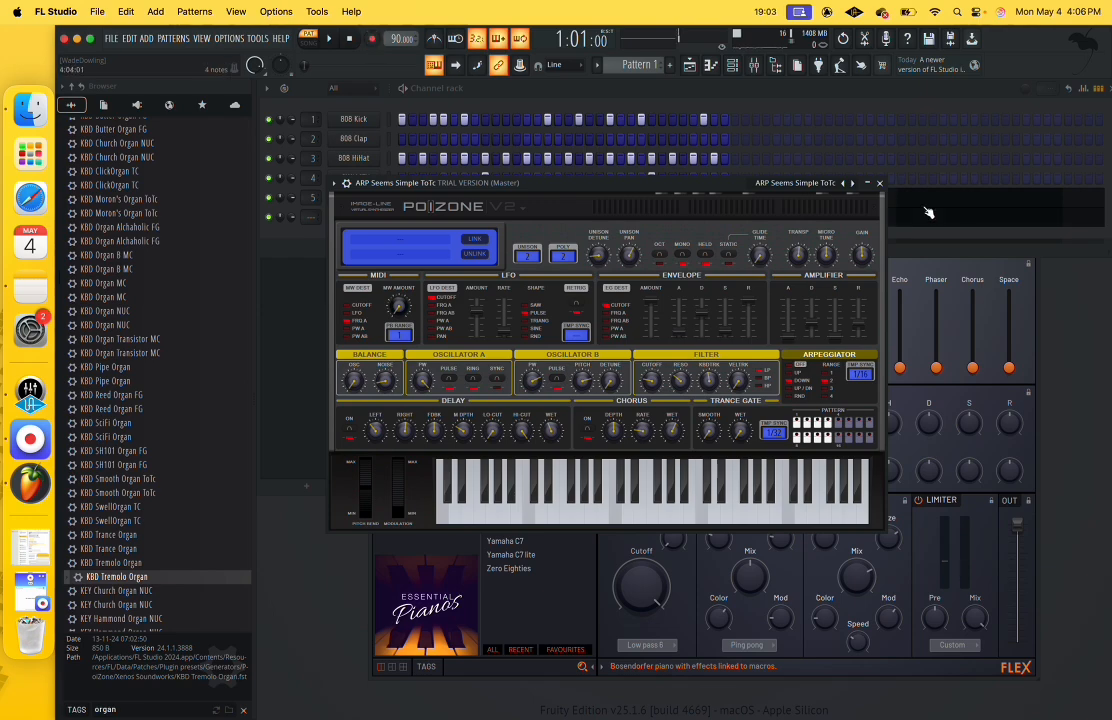
Close the PoiZone window and open the piano roll of the ARP Seems Simple ToTc channel.
click(879, 183)
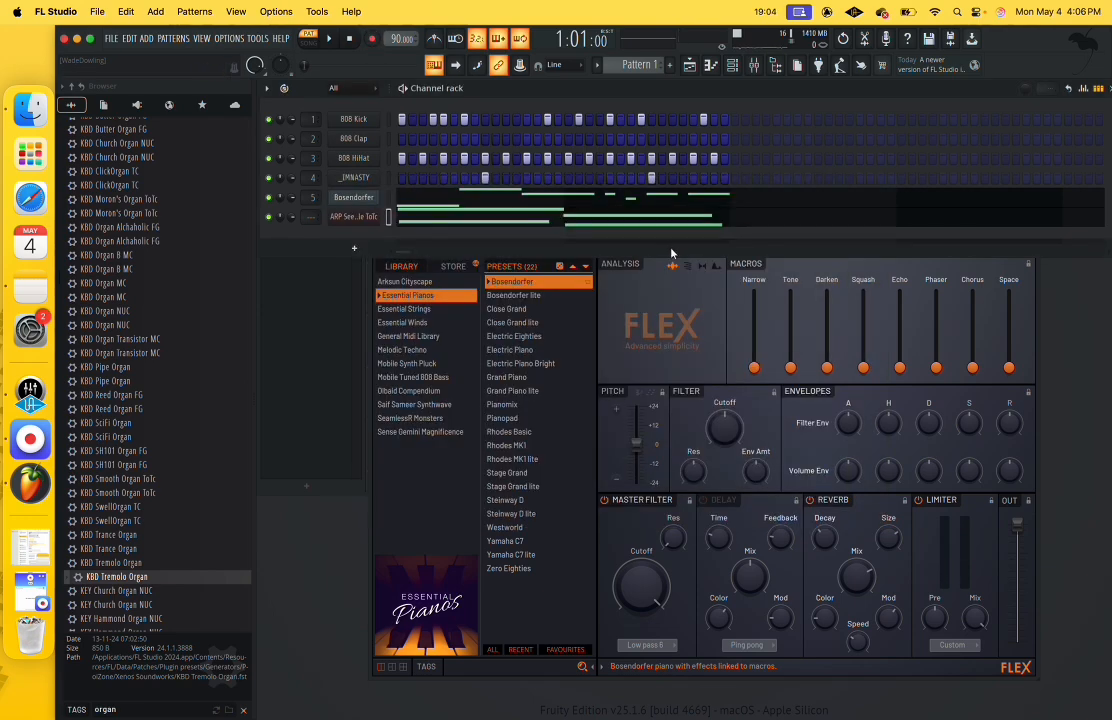
click(452, 224)
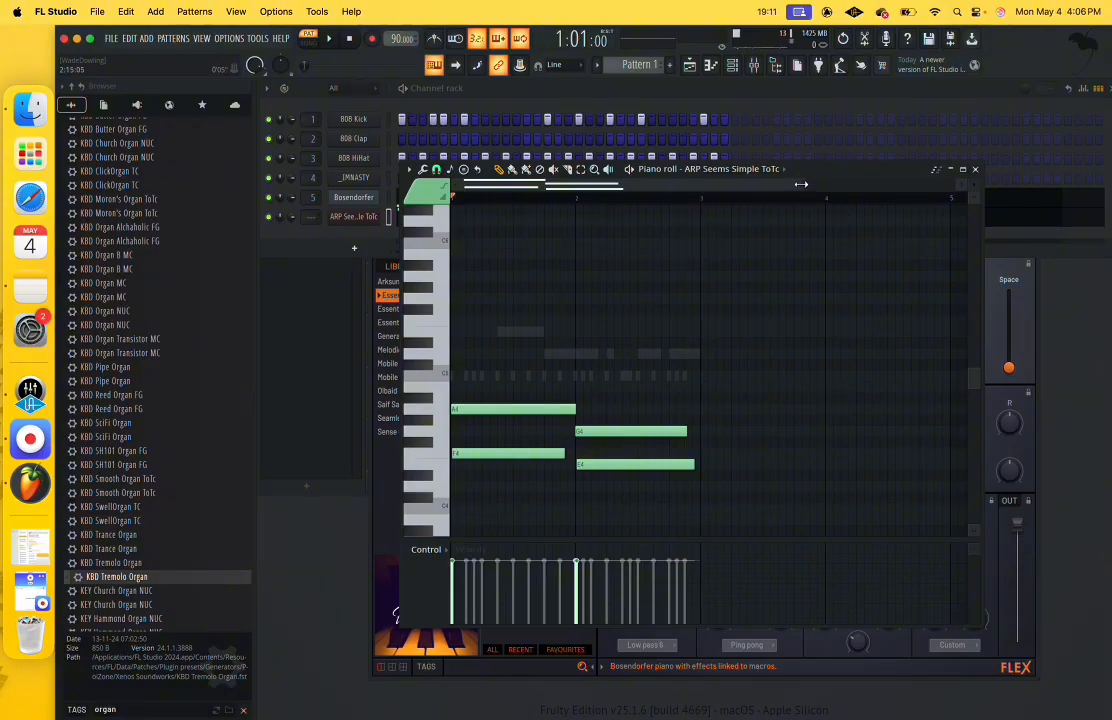
Delete all four recorded notes from the ARP Seems Simple ToTc piano roll and close it.
drag(799, 186, 931, 200)
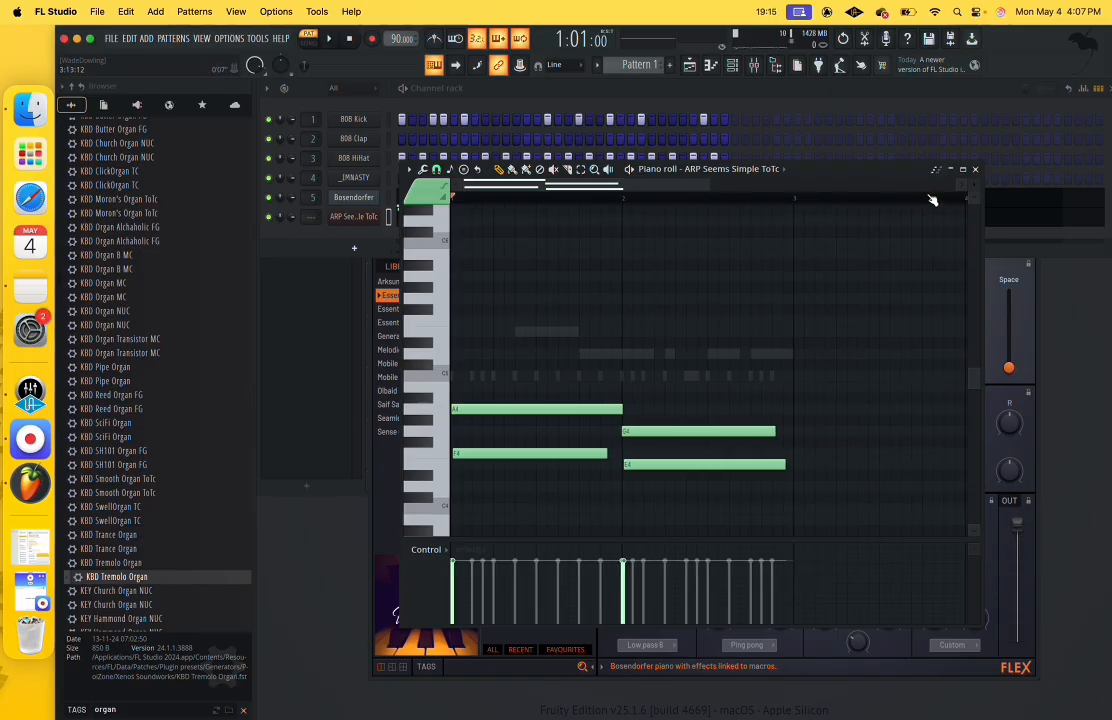
click(978, 170)
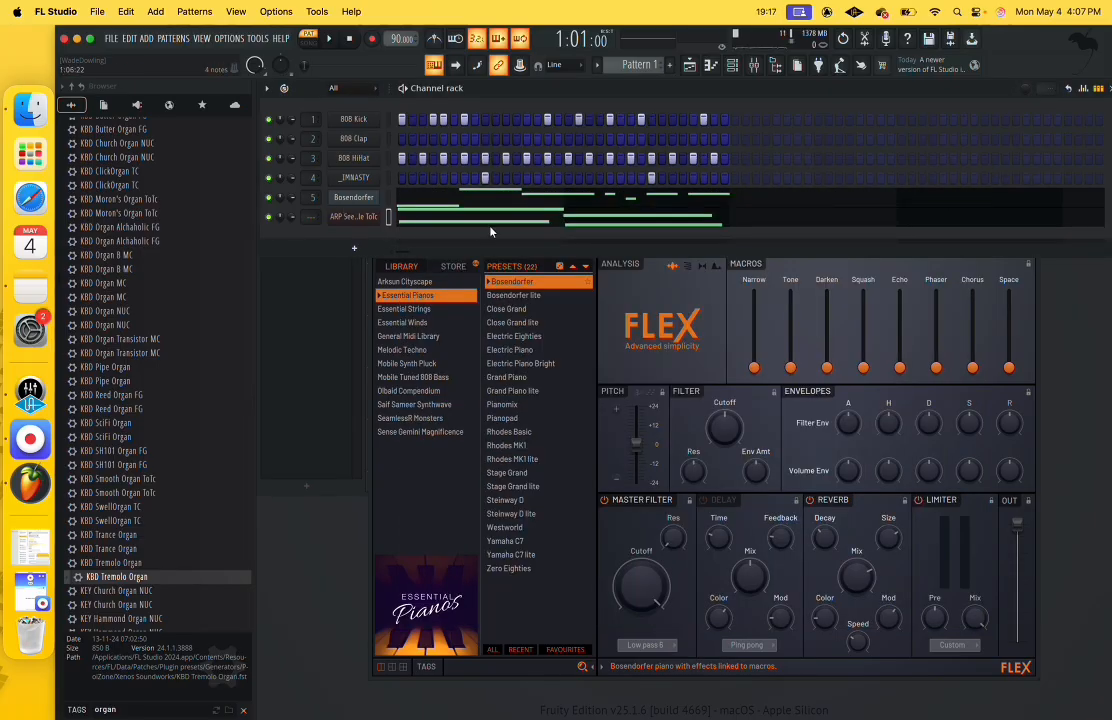
click(444, 221)
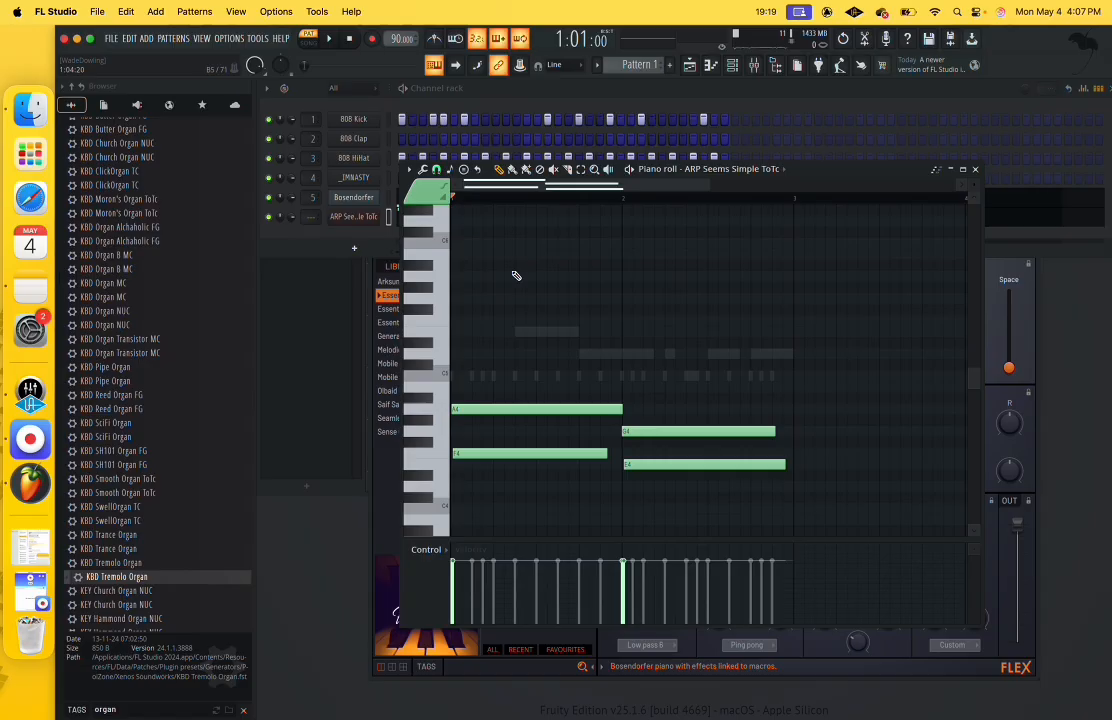
right_click(681, 426)
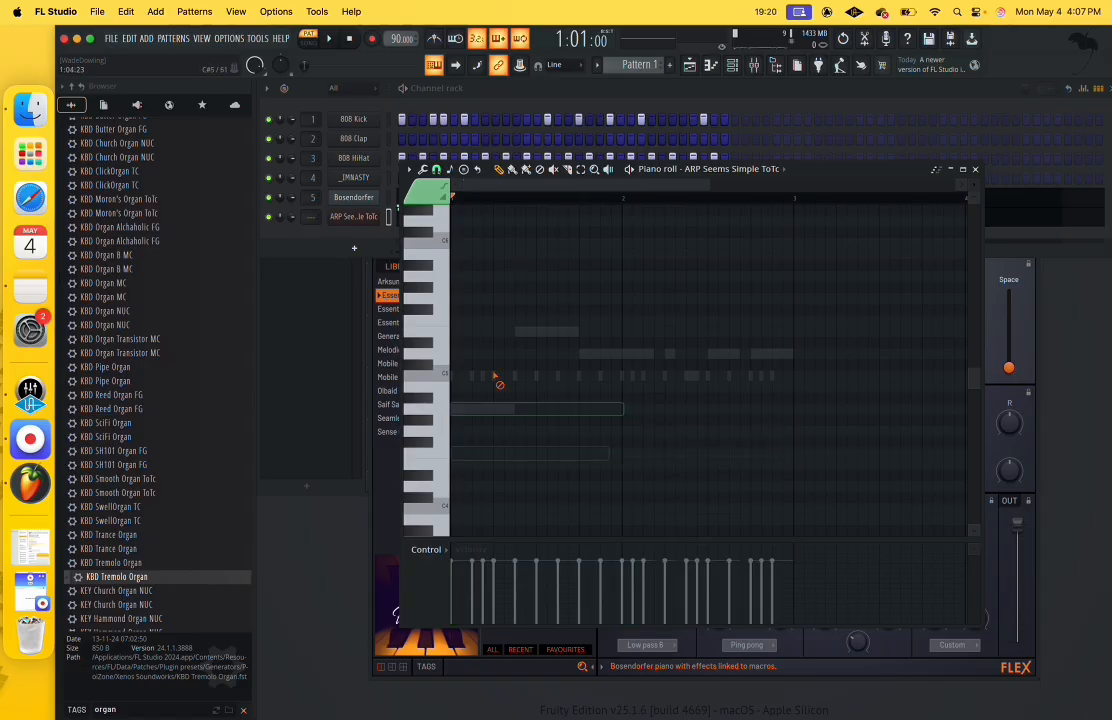
click(975, 169)
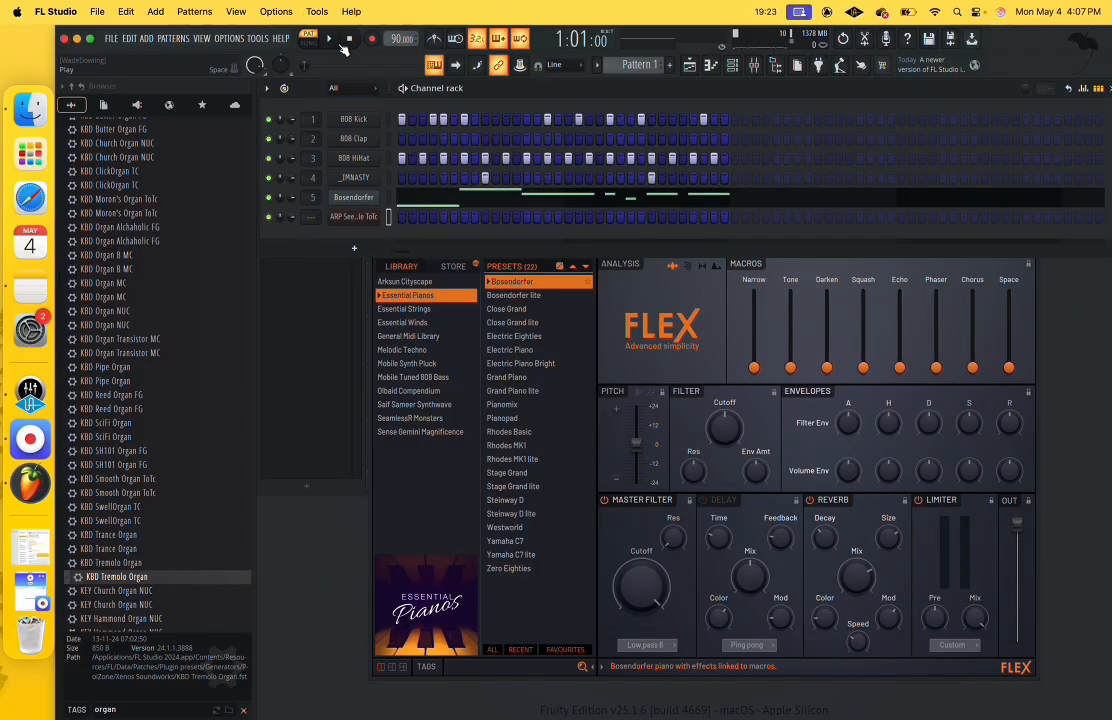
Record everything over Pattern 1, holding a single sustained pitch on ARP Seems Simple ToTc across both bars, and stop at the end.
click(371, 38)
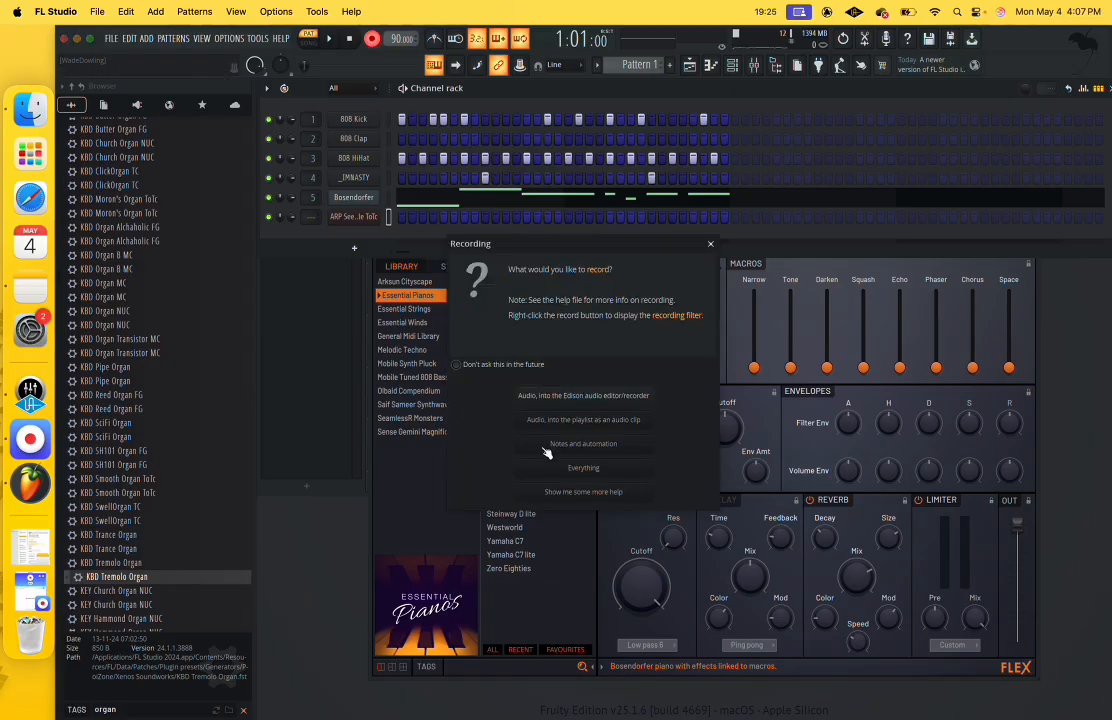
click(568, 469)
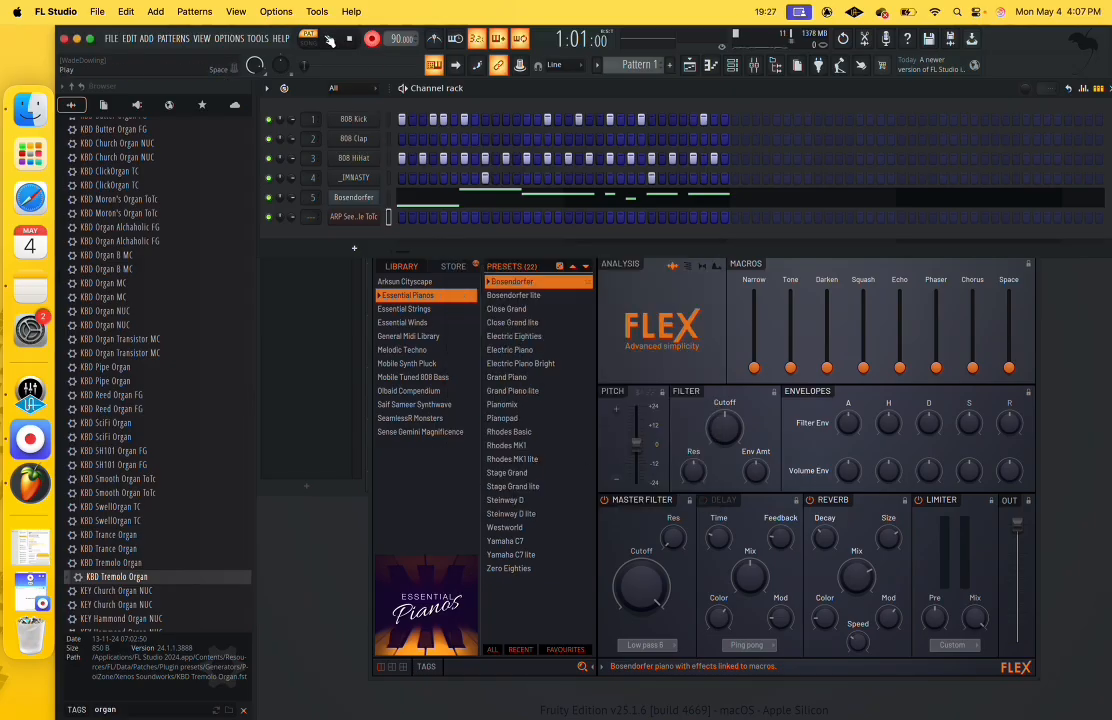
click(331, 40)
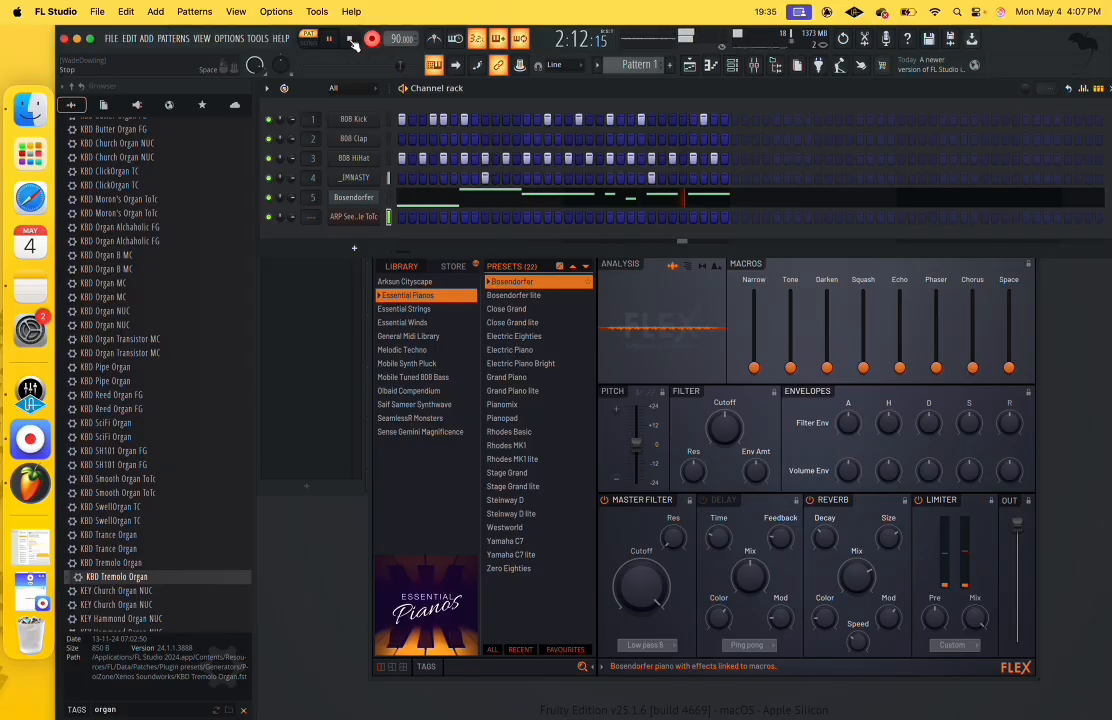
click(349, 40)
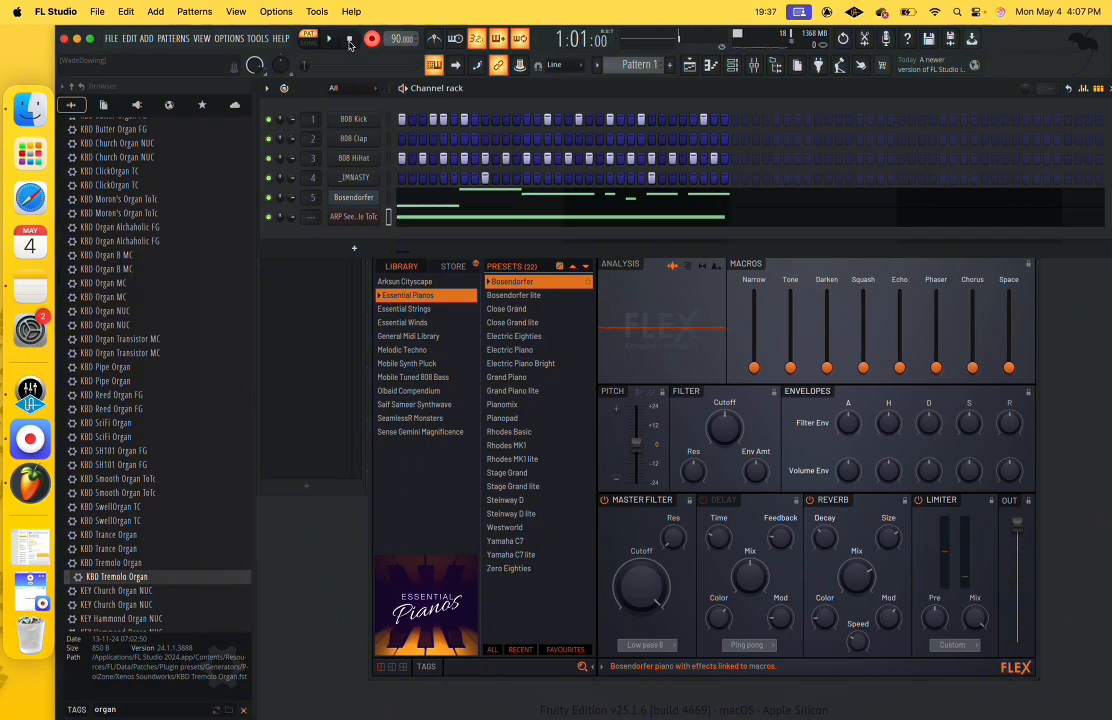
Play back Pattern 1 with the new ARP Seems Simple ToTc part, and open the mixer.
click(330, 40)
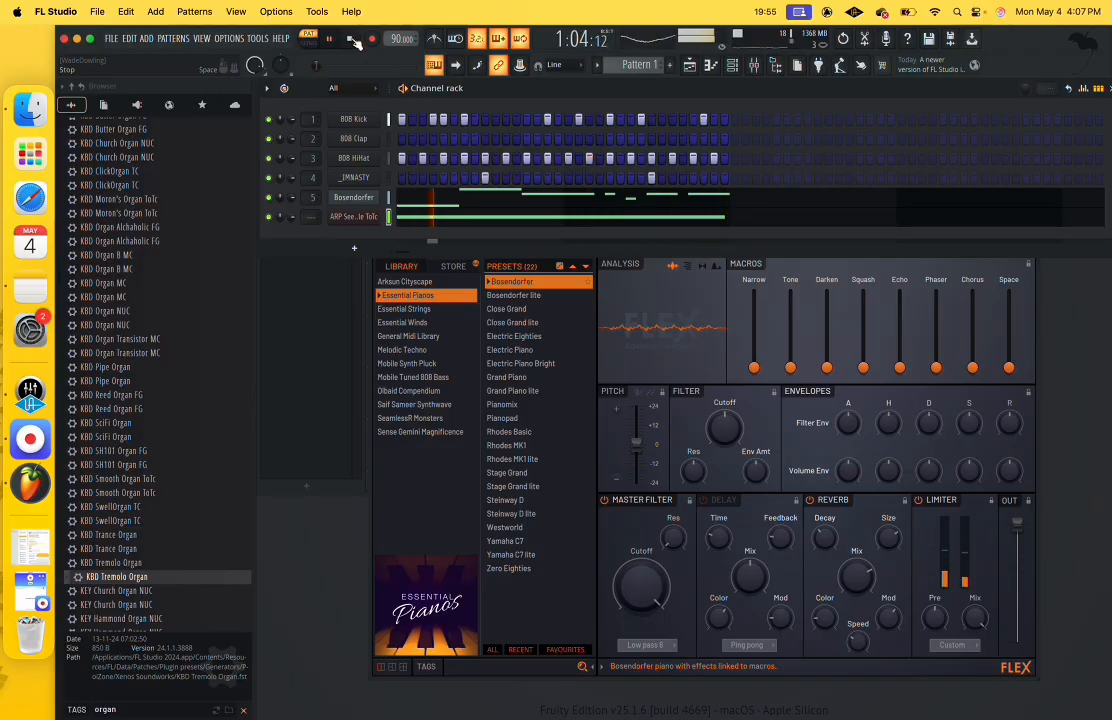
click(352, 39)
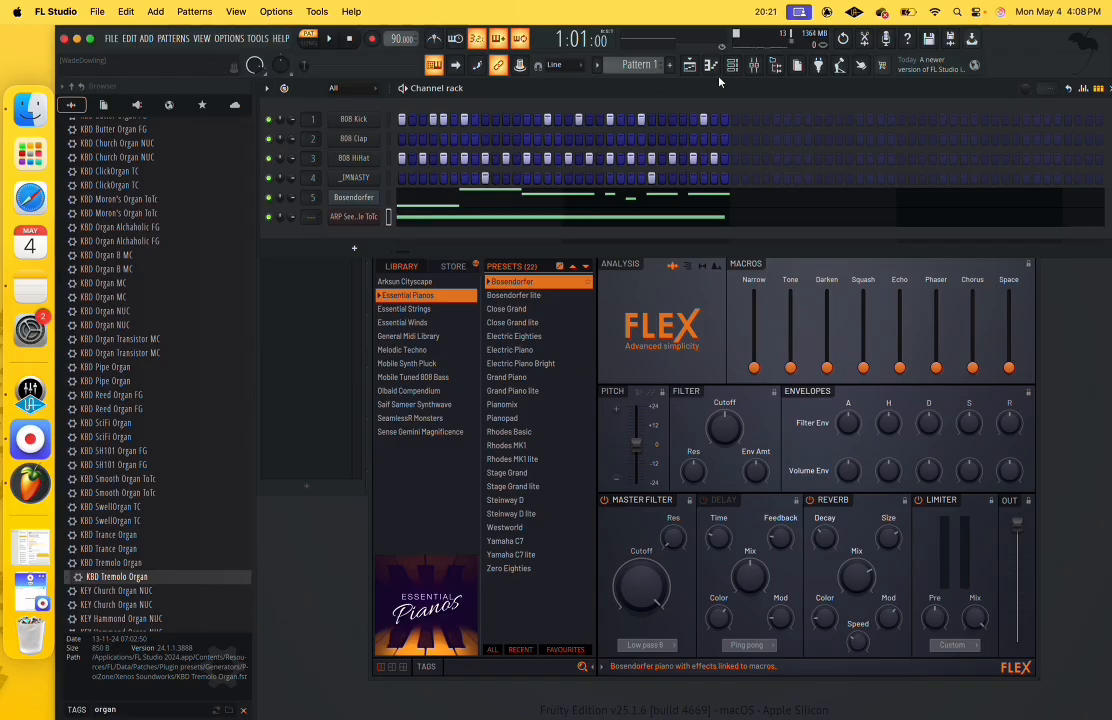
click(755, 67)
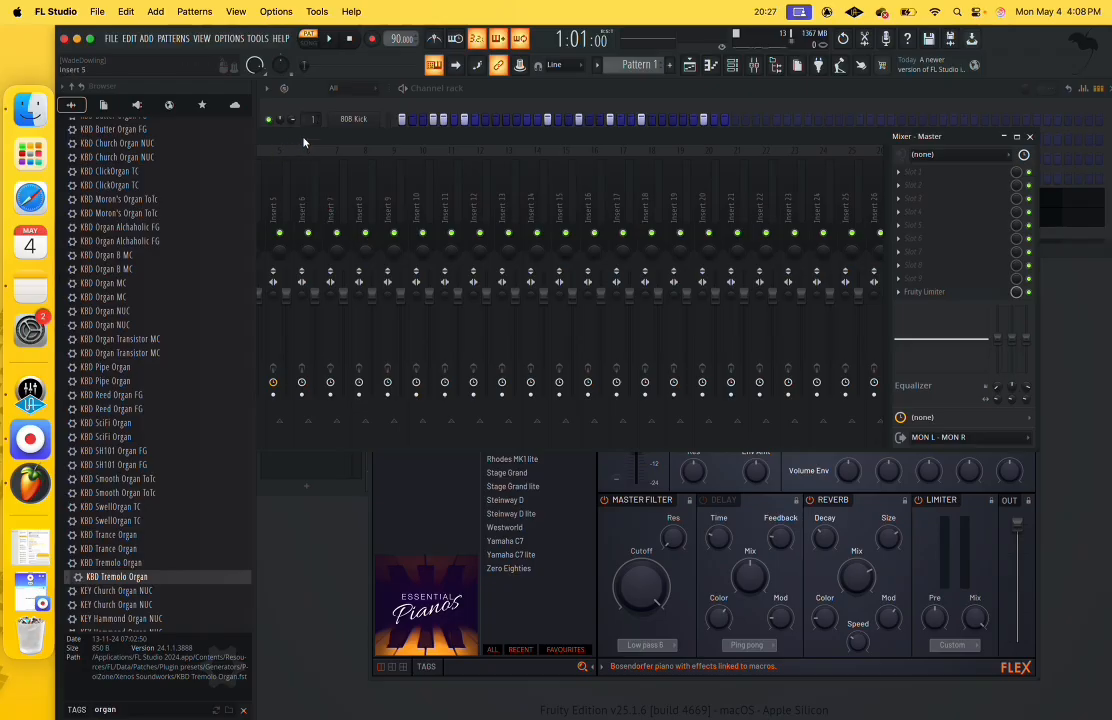
Close the mixer and play Pattern 1 to hear the current beat.
mouse_move(304, 141)
mouse_down()
mouse_move(519, 146)
mouse_move(298, 133)
mouse_up()
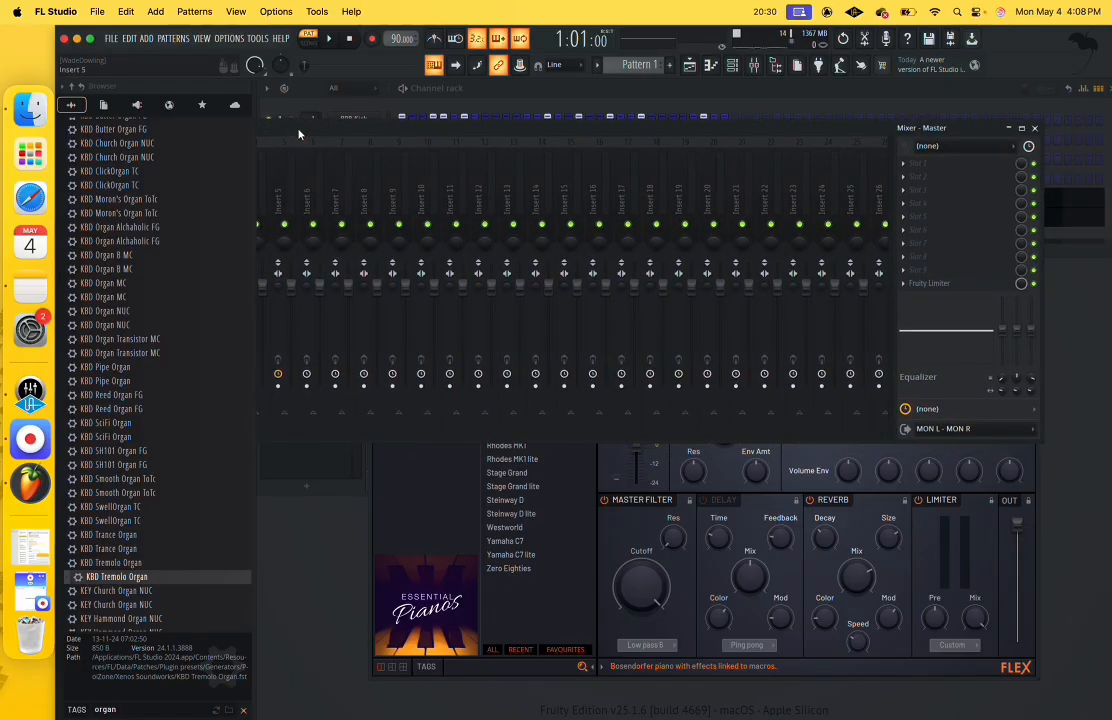
click(1035, 130)
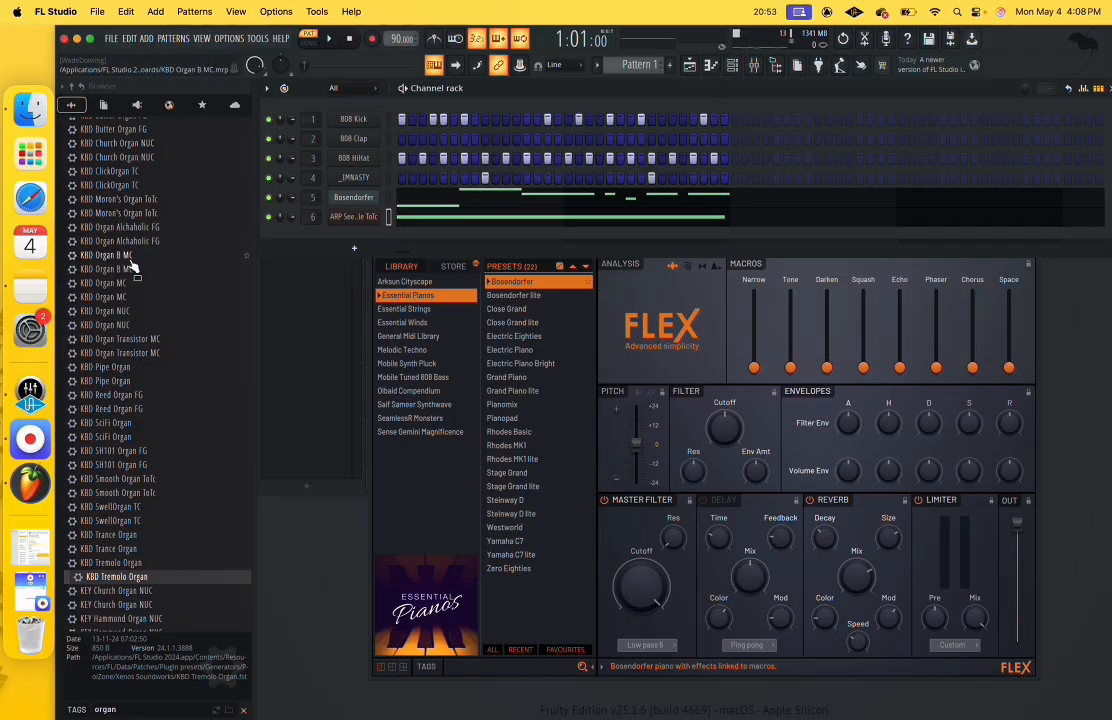
click(333, 41)
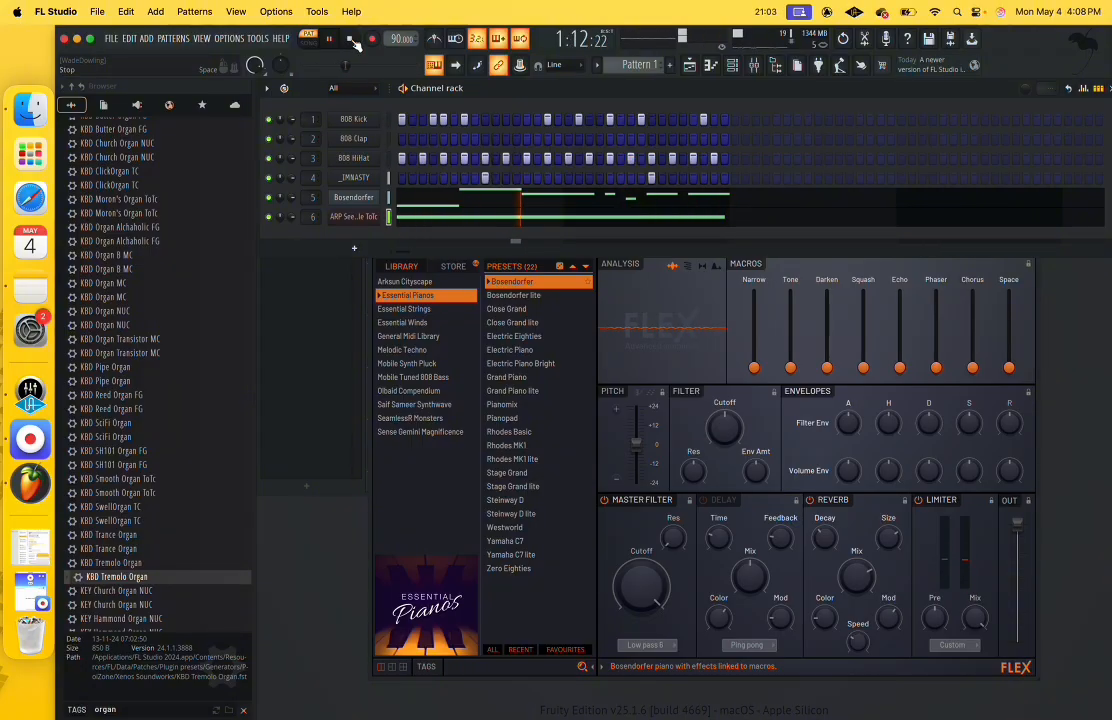
click(350, 39)
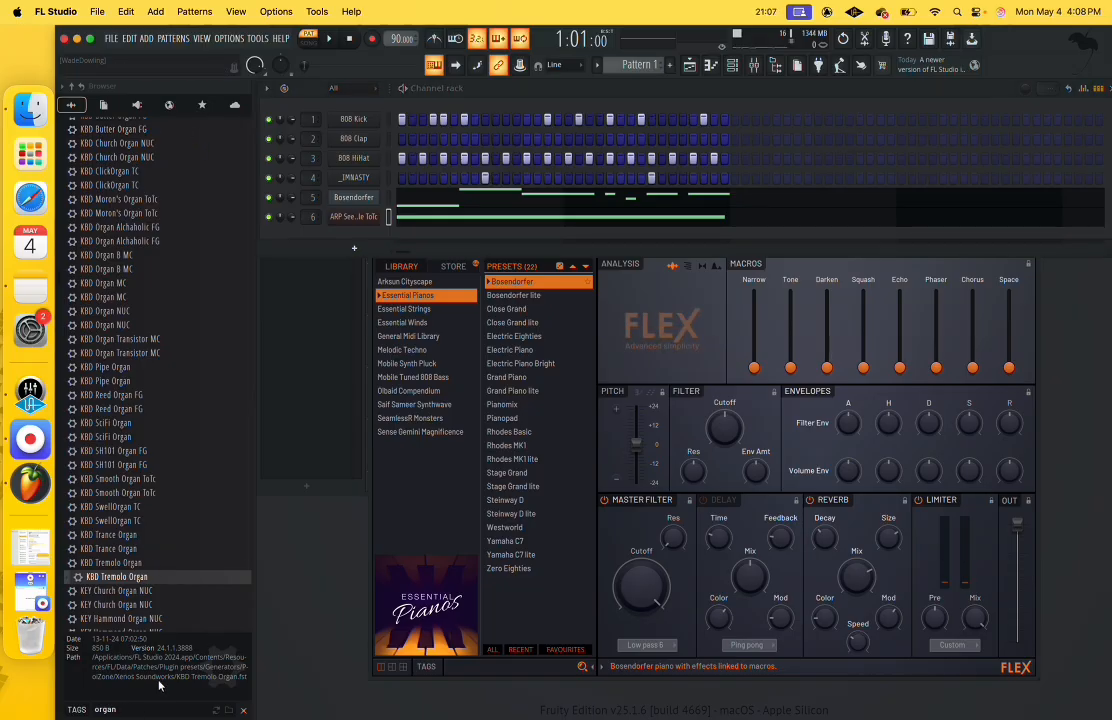
Replace the browser search with "bass" and expand the Bass folder of the Legacy instruments pack.
key(BackSpace)
key(BackSpace)
key(BackSpace)
key(BackSpace)
key(BackSpace)
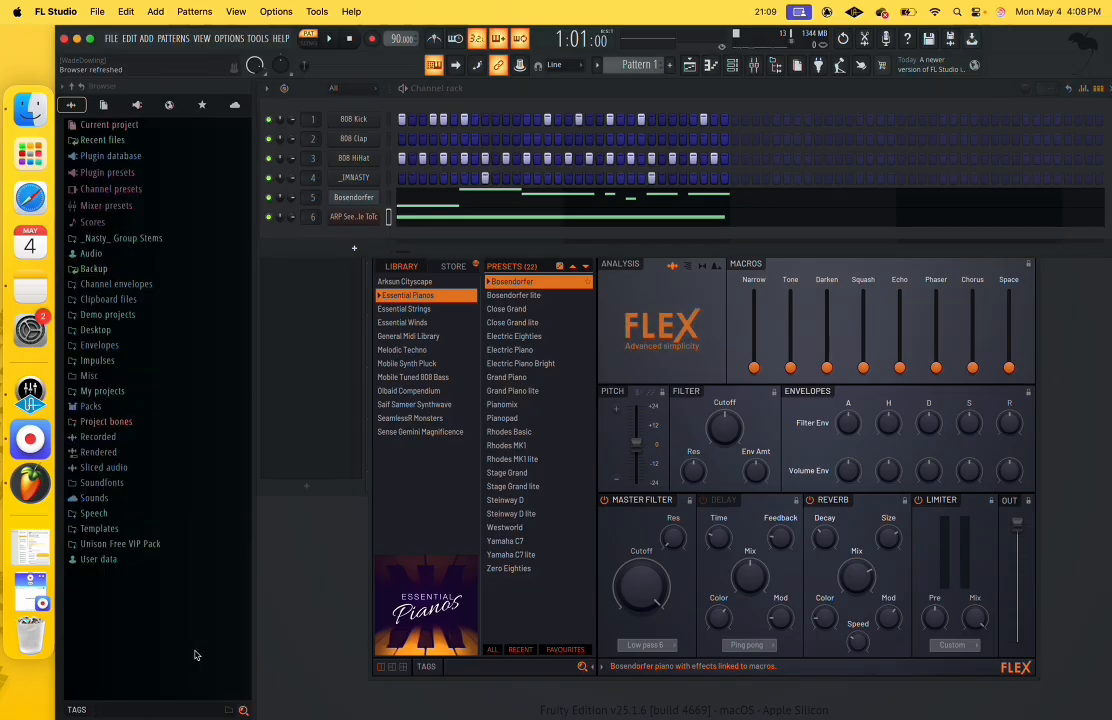
text(bass)
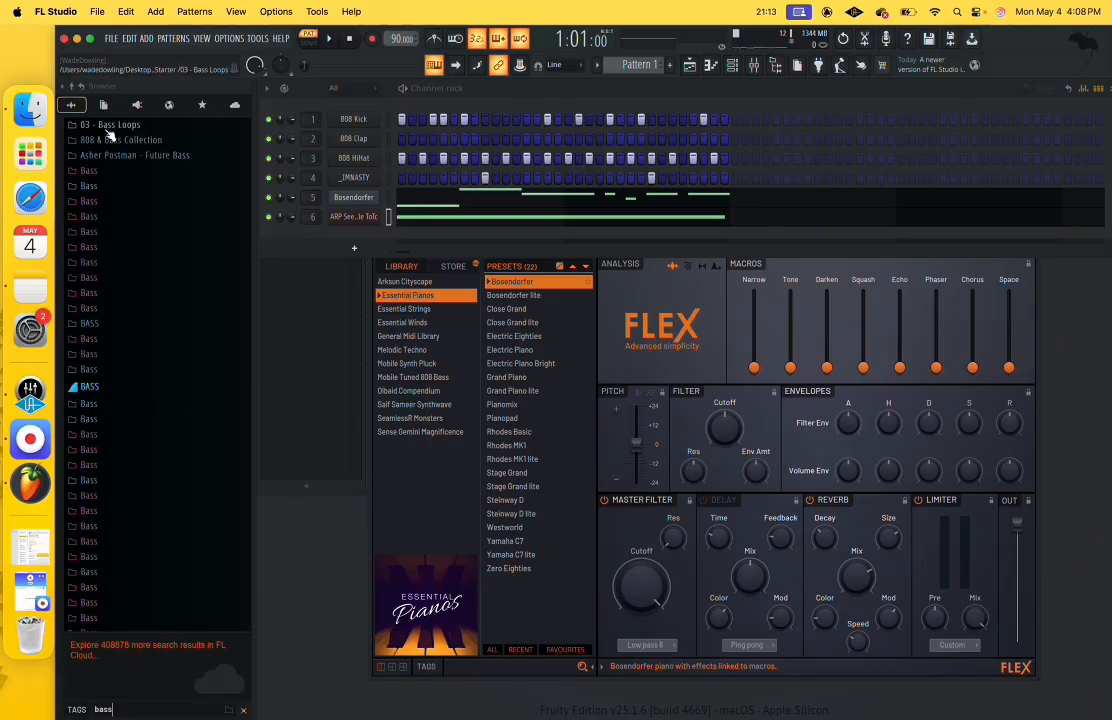
click(93, 187)
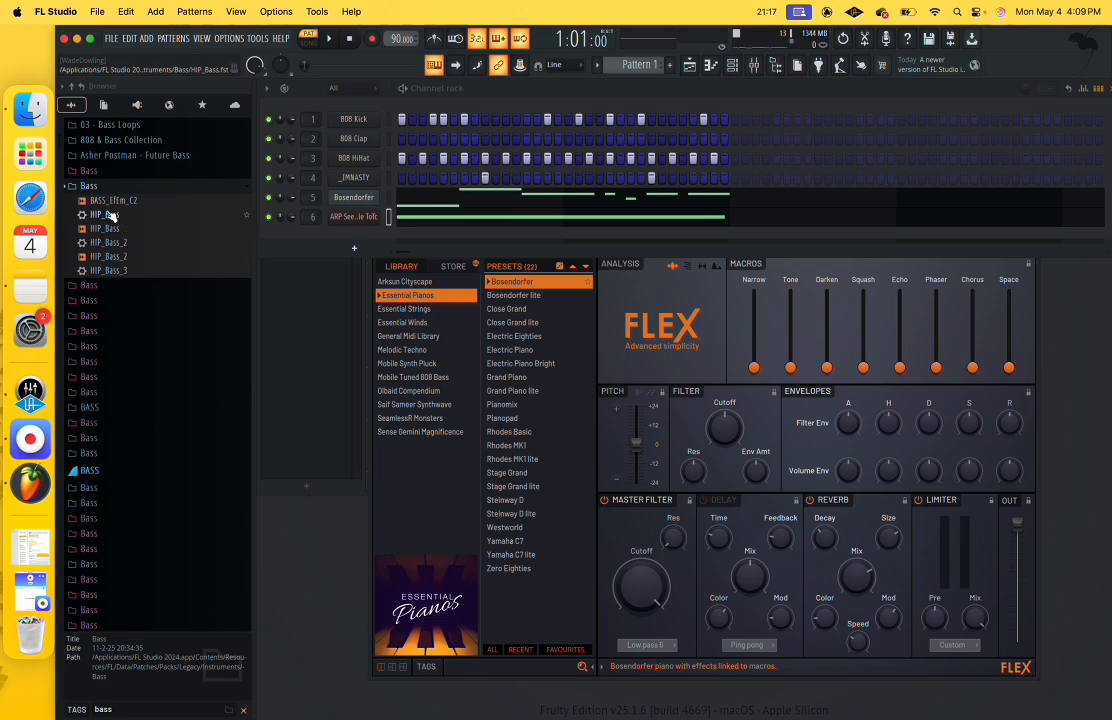
Audition the HIP_Bass, BASS_EfEm_C2 and HIP_Bass_2 samples and select the HIP_Bass_3 preset.
click(114, 228)
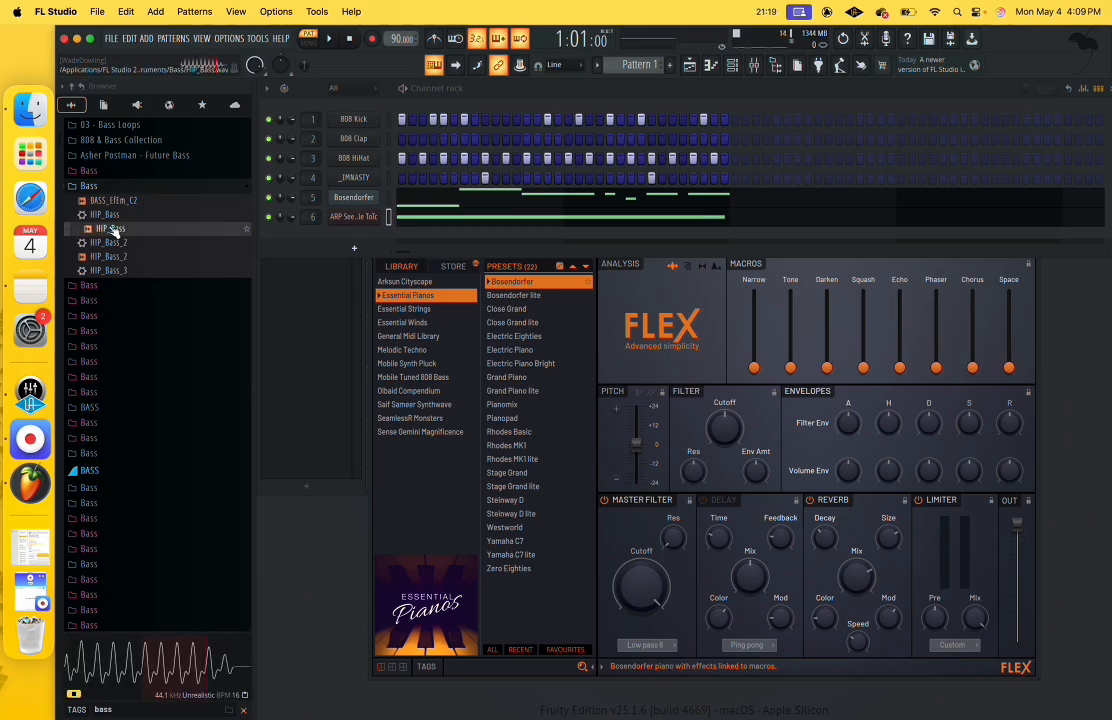
click(112, 200)
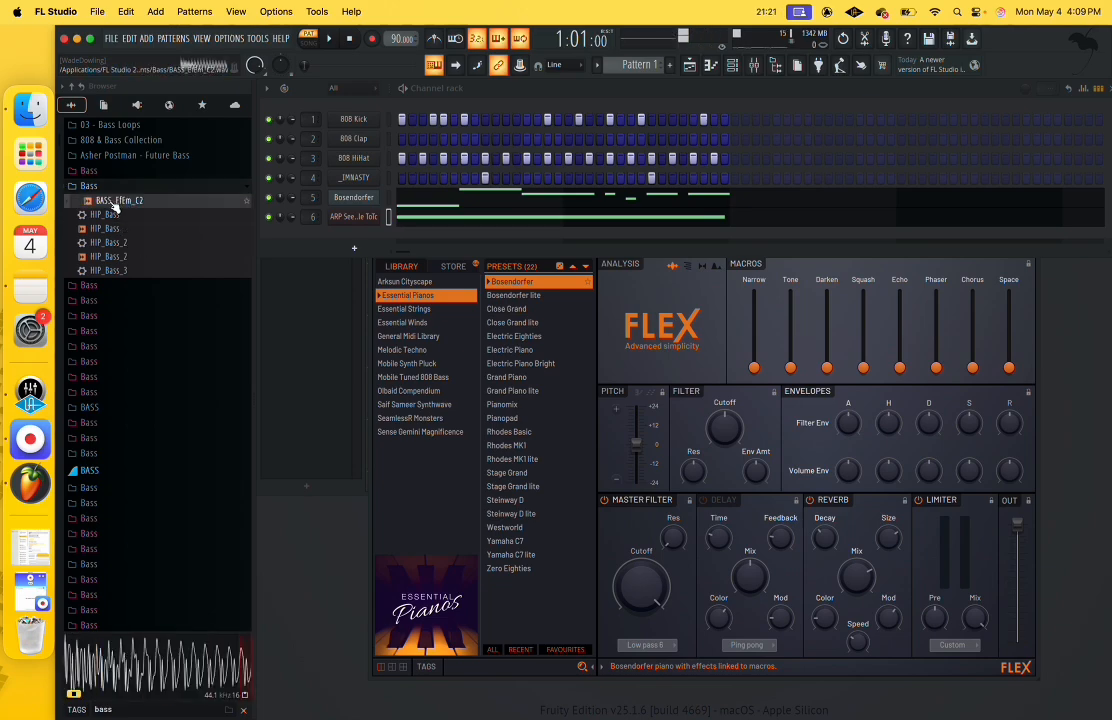
click(104, 257)
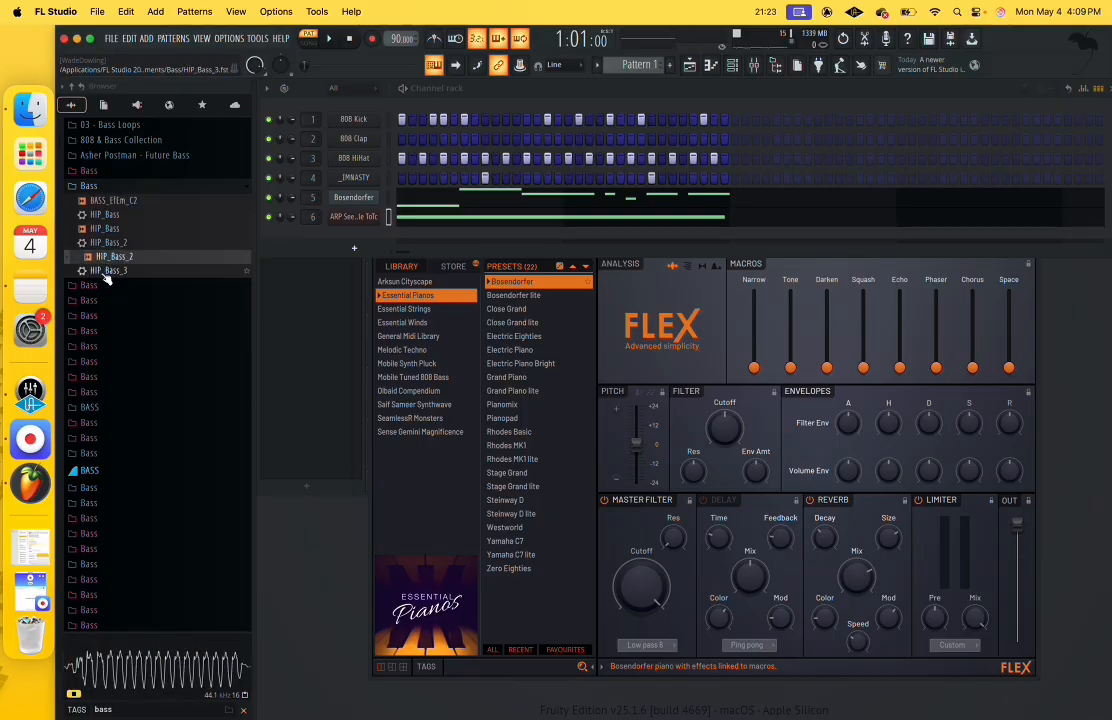
click(106, 271)
Add the HIP_Bass preset as a new channel in the channel rack and test a few notes before closing its plugin window.
click(110, 215)
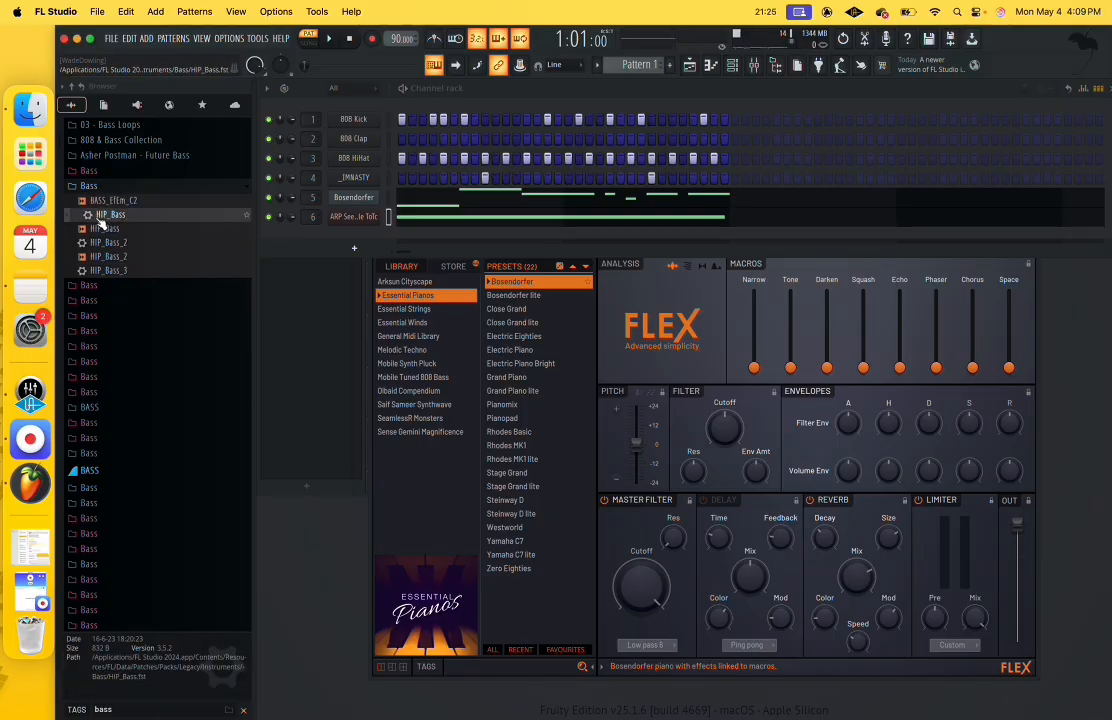
drag(100, 224, 381, 256)
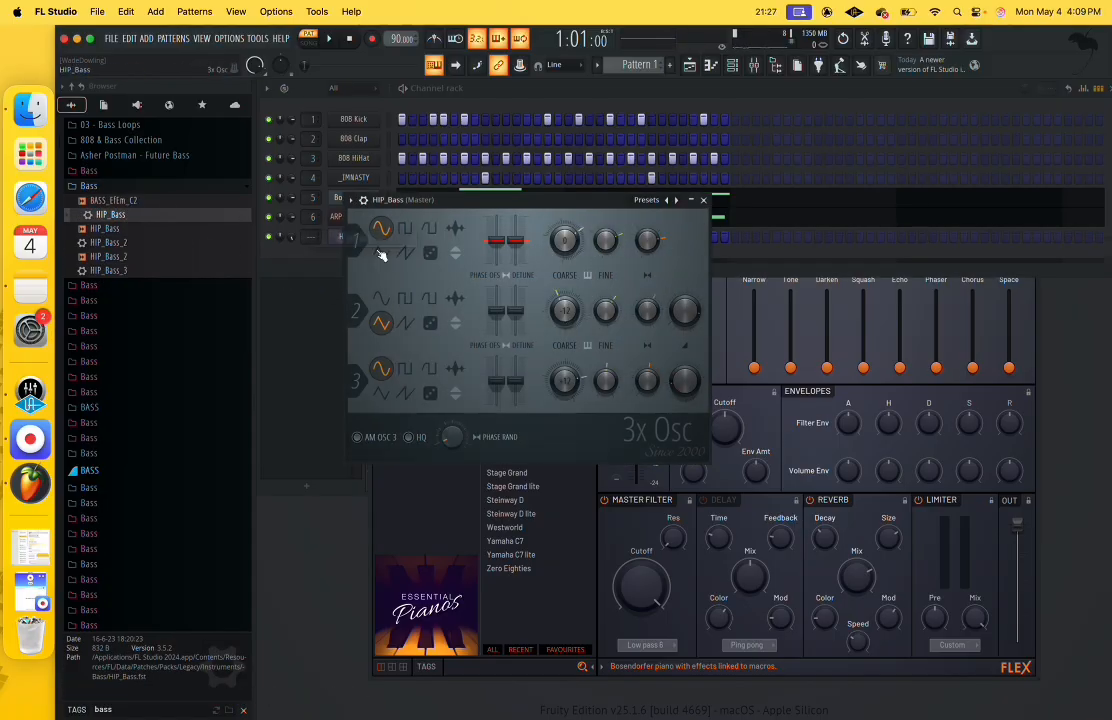
key(n)
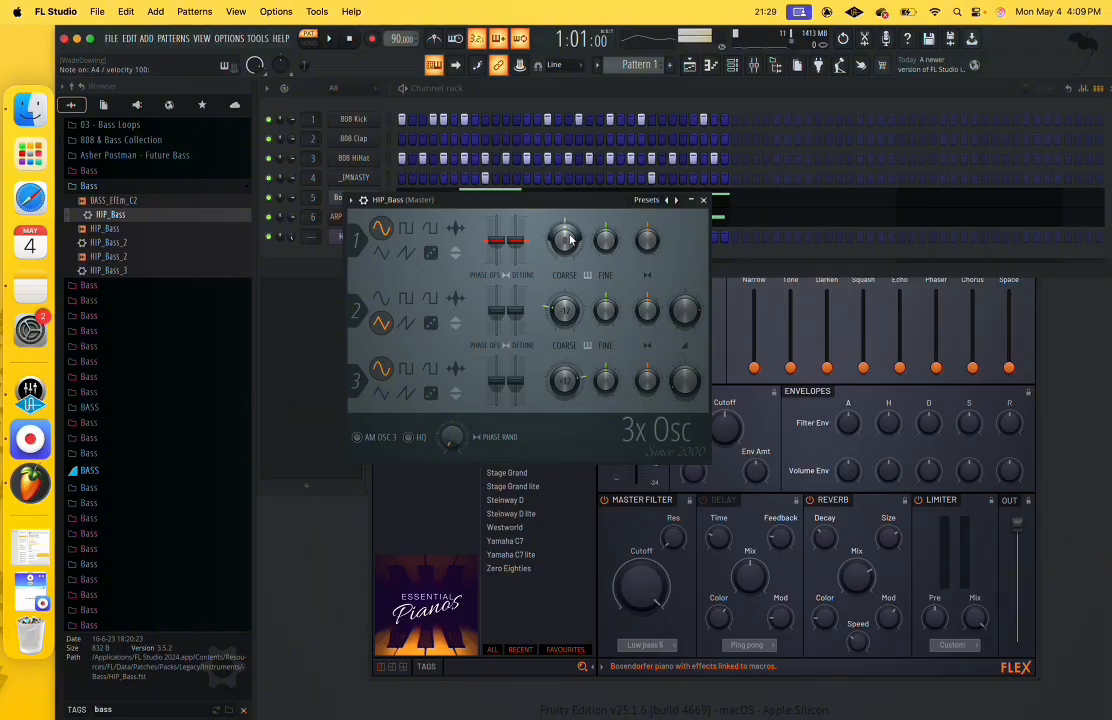
key(b)
key(c)
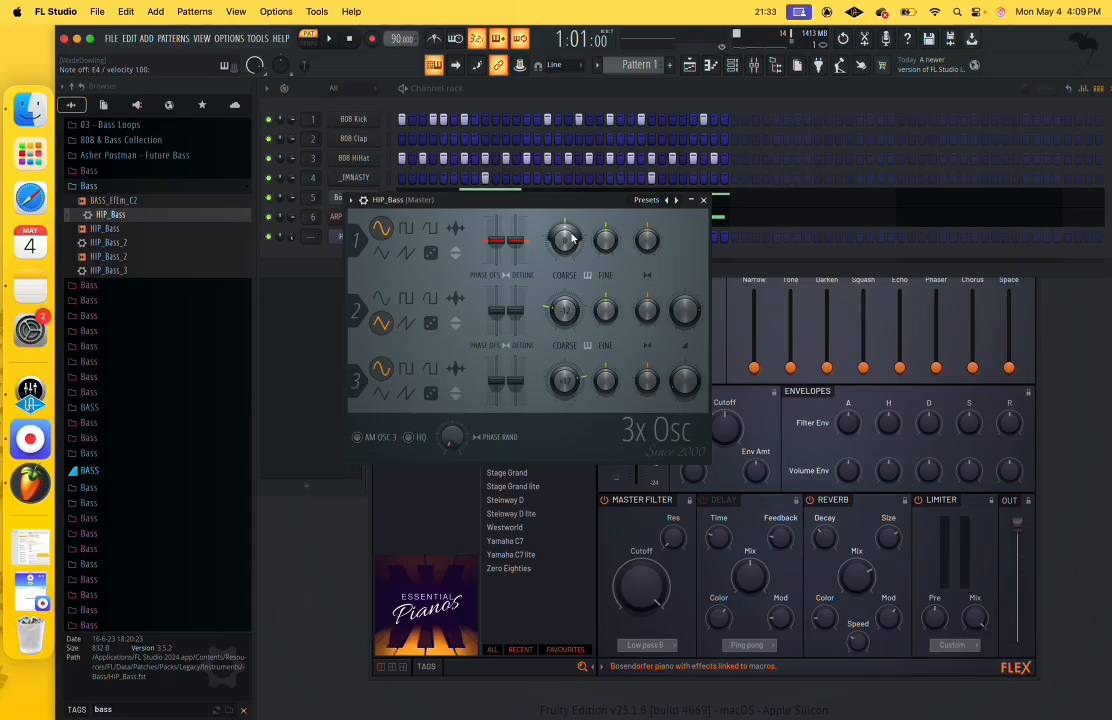
click(704, 201)
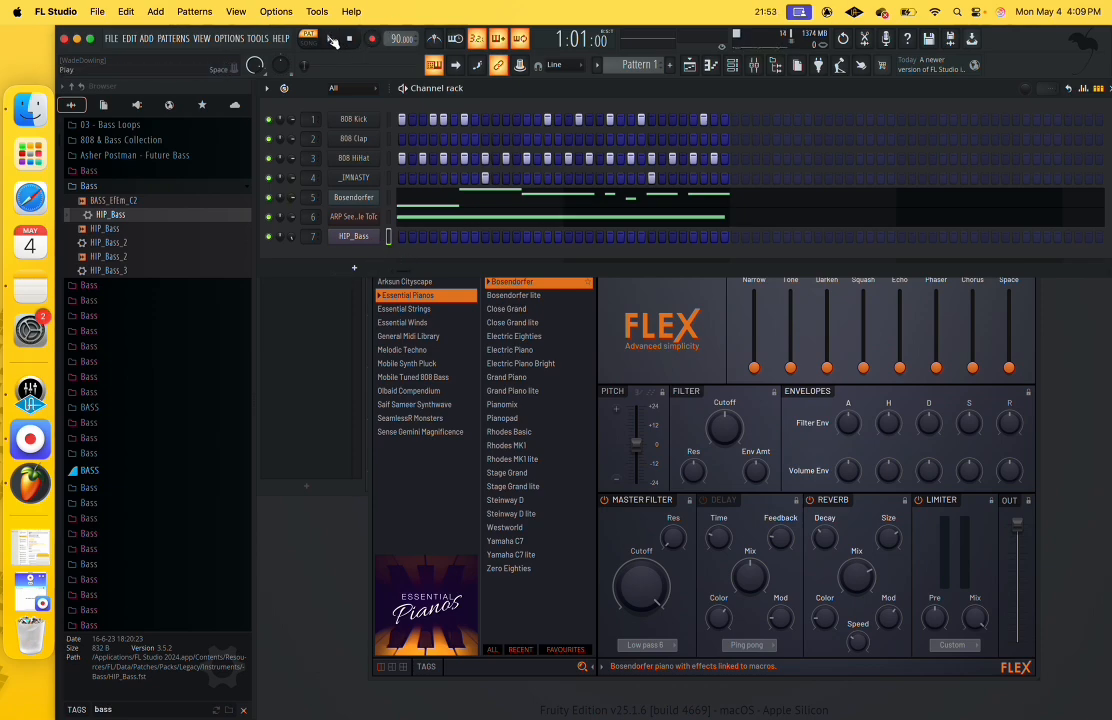
Rehearse over Pattern 1, record a live HIP_Bass line with the Everything recording option, and play the pattern back.
click(332, 39)
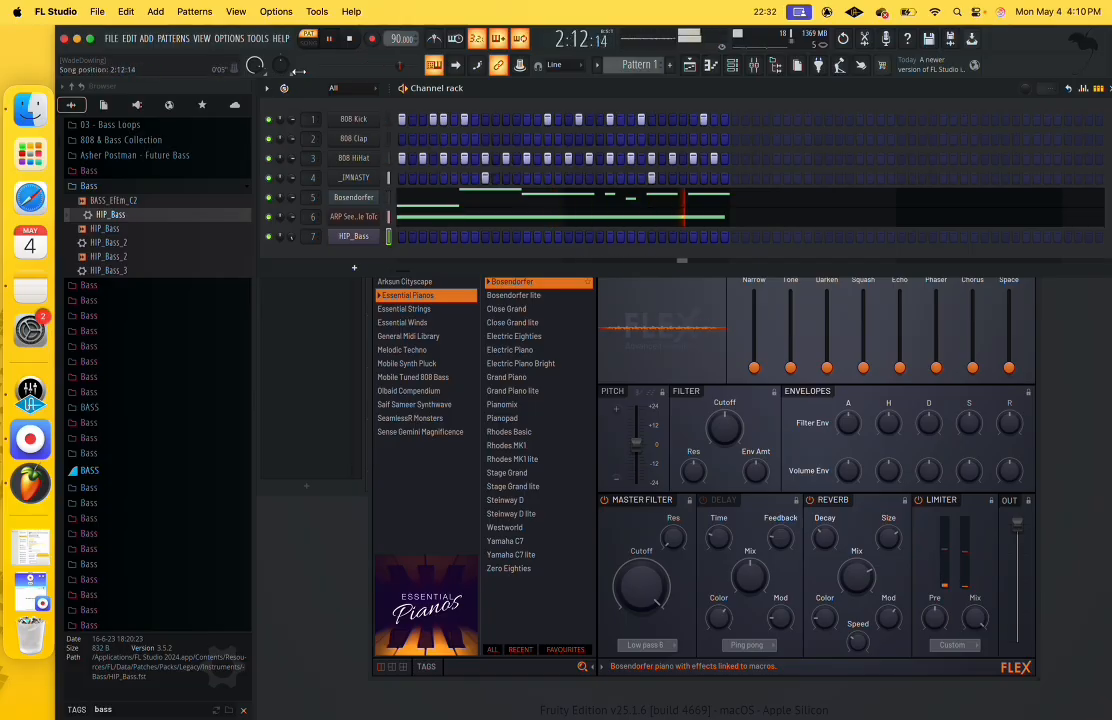
key(space)
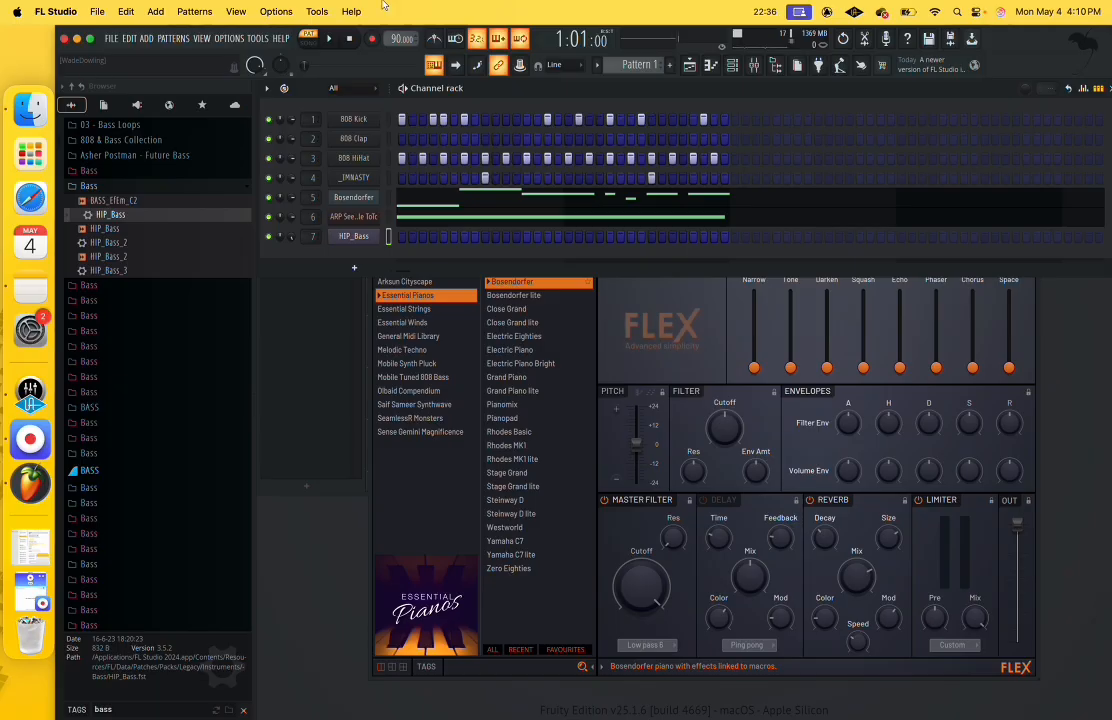
click(373, 40)
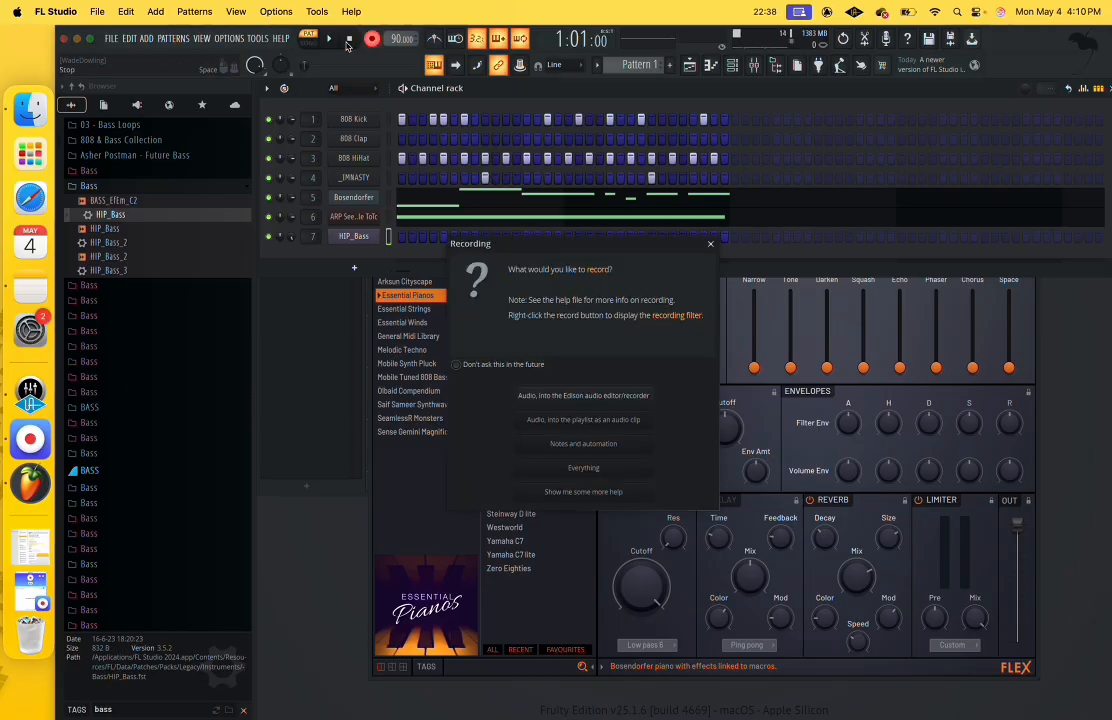
click(589, 472)
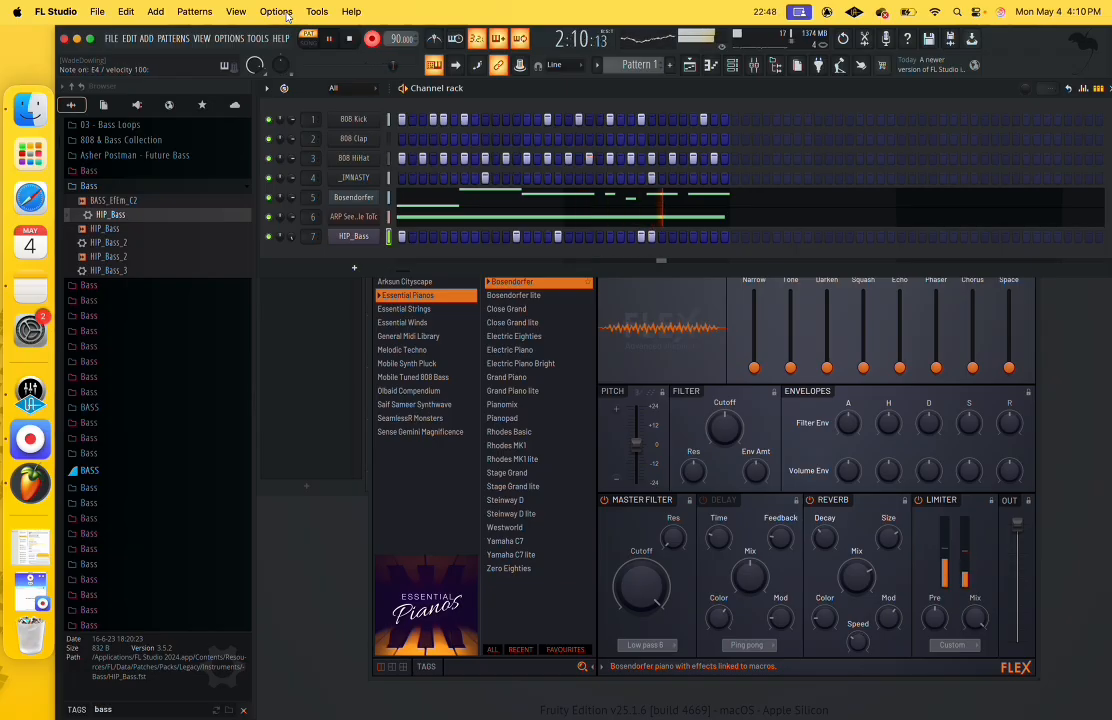
key(space)
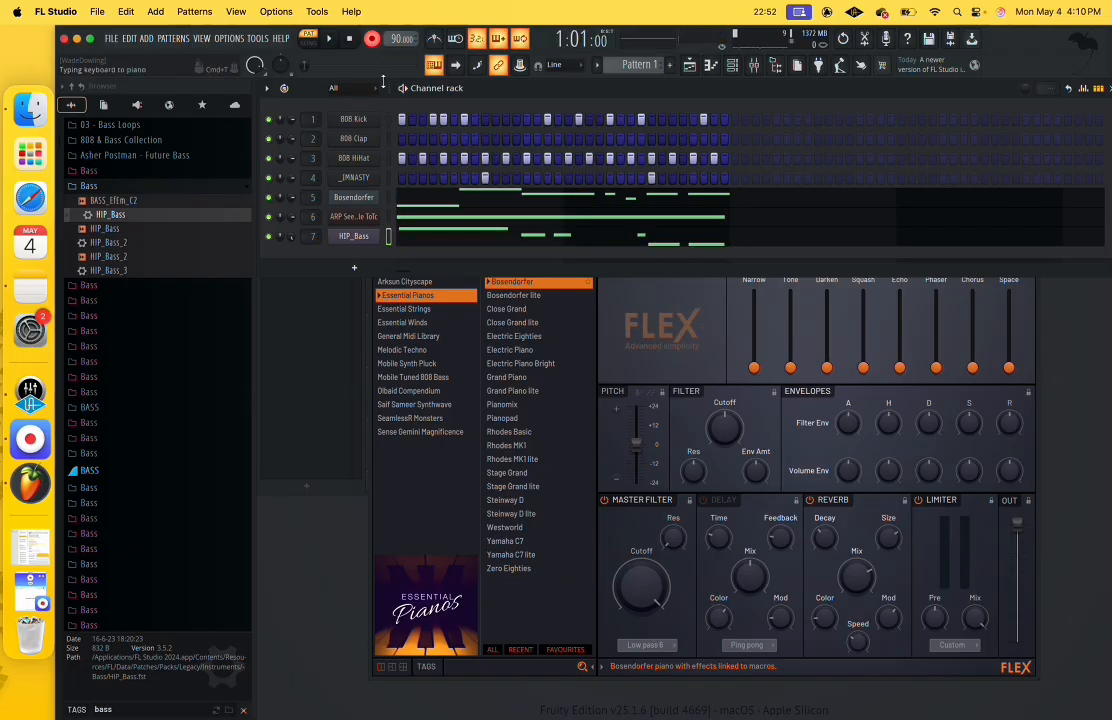
click(334, 40)
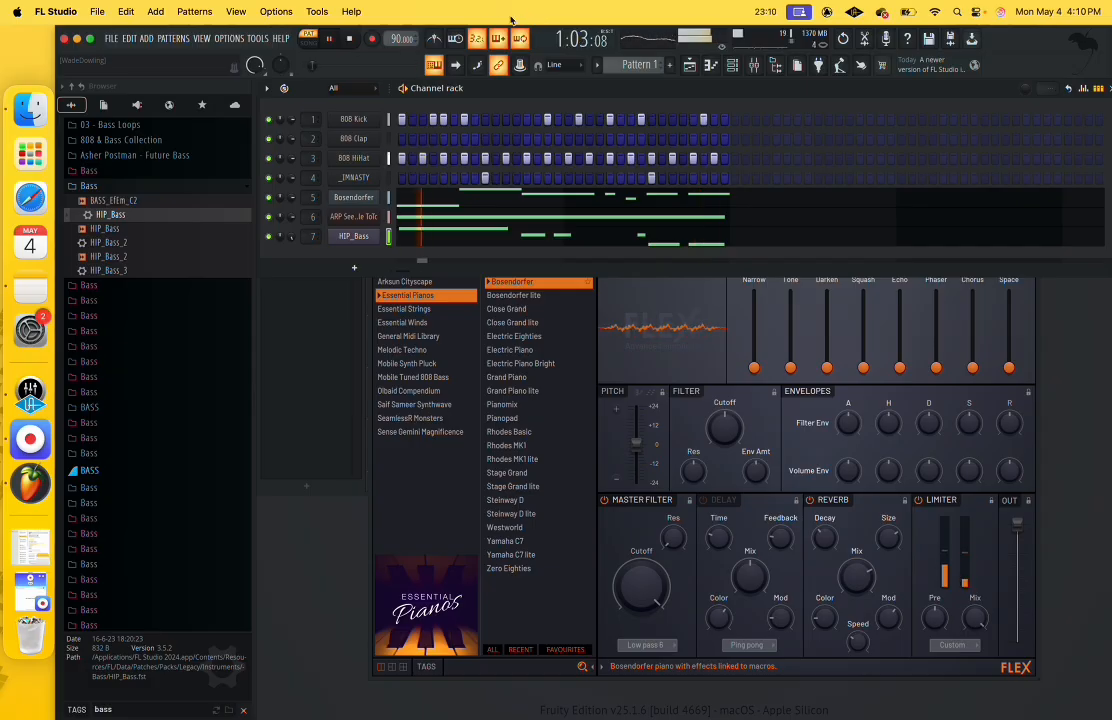
click(352, 41)
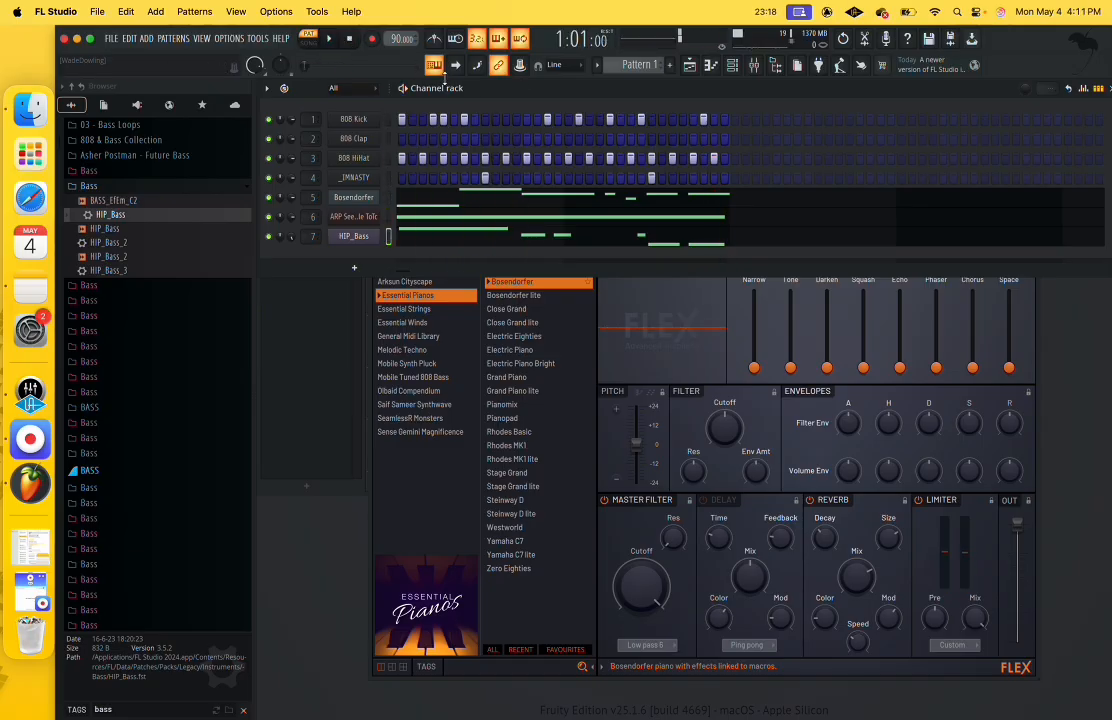
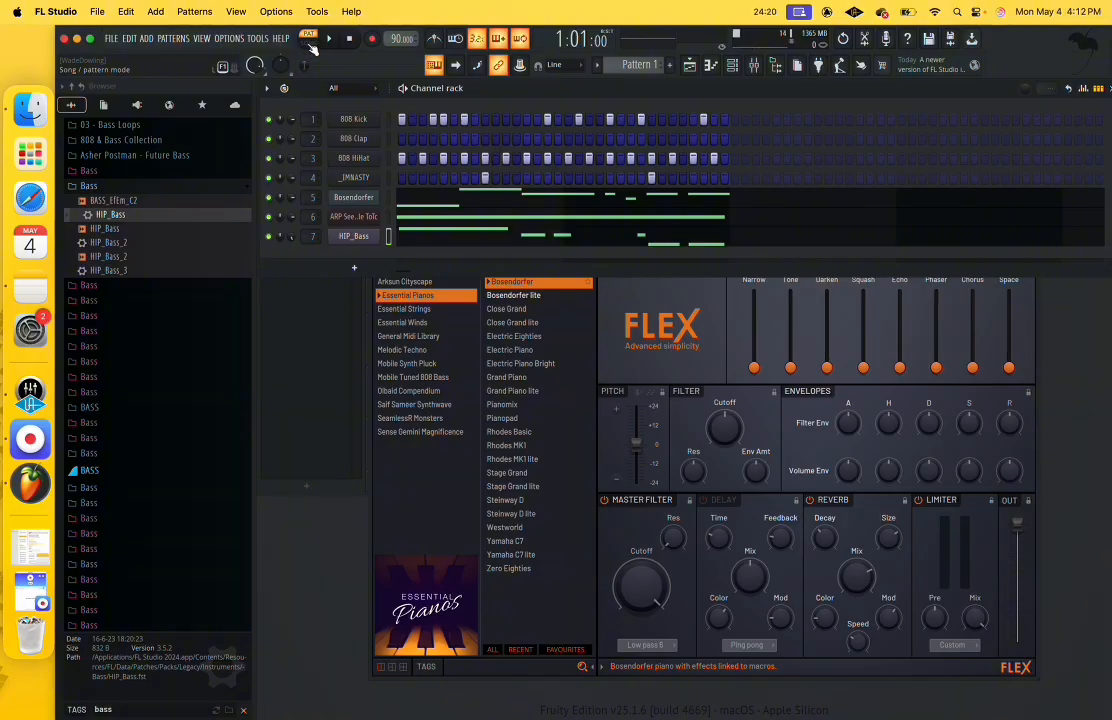
View the playlist arrangement in song mode and in pattern mode, and return to the channel rack in pattern mode.
click(311, 45)
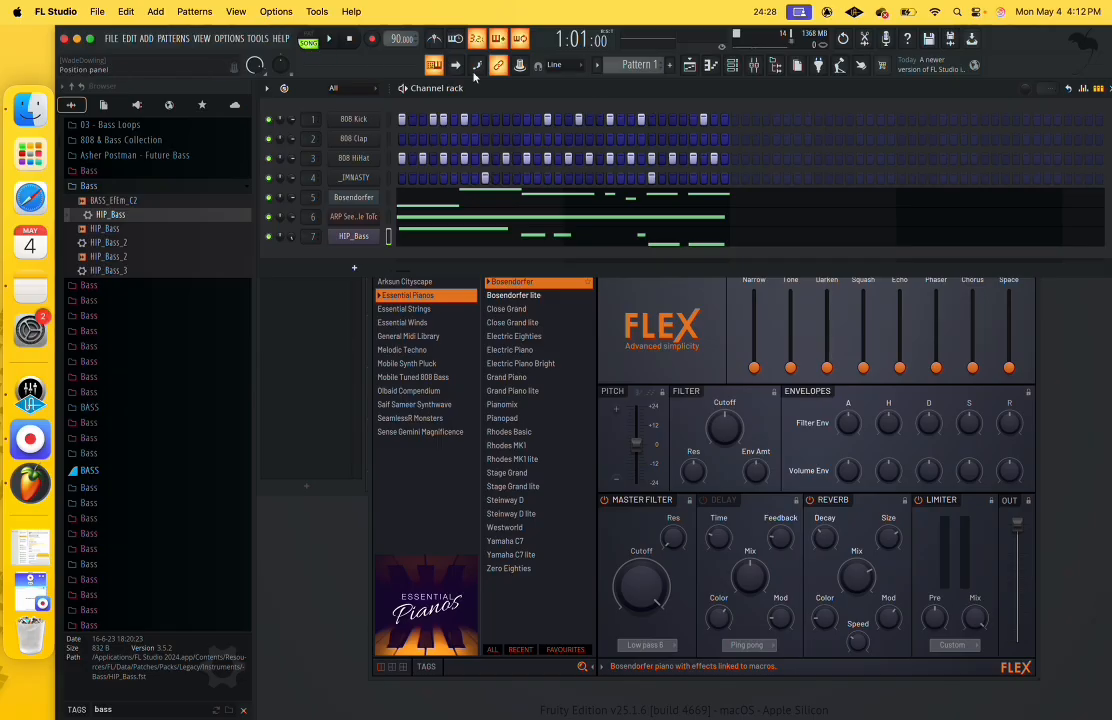
click(689, 66)
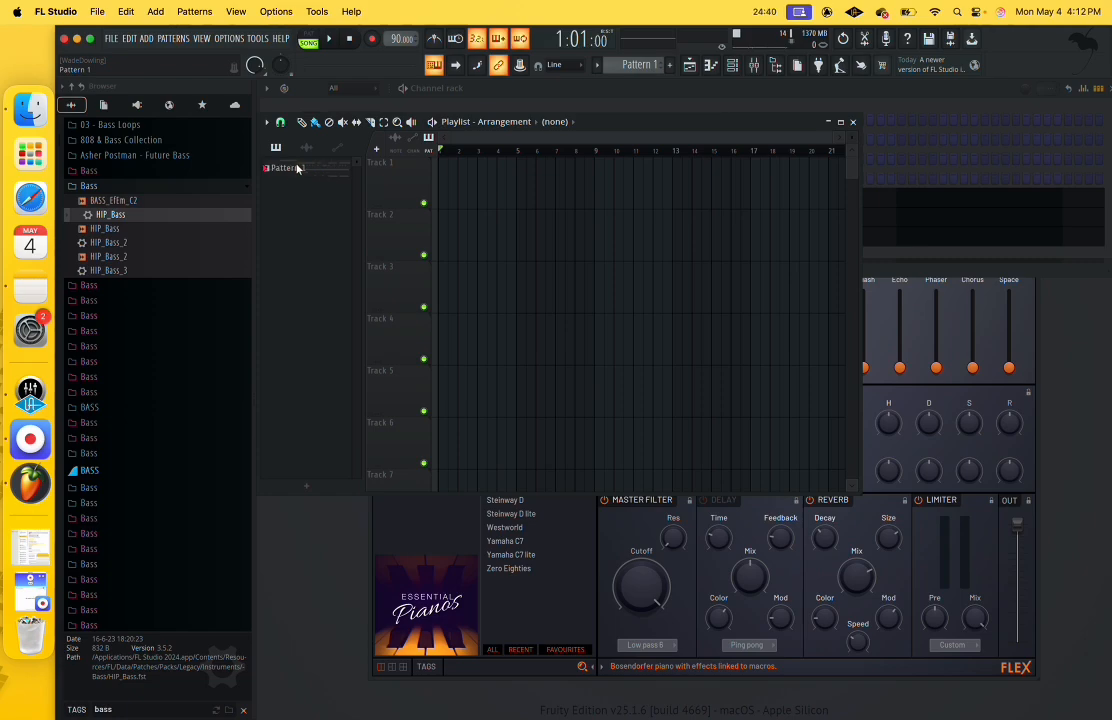
click(852, 121)
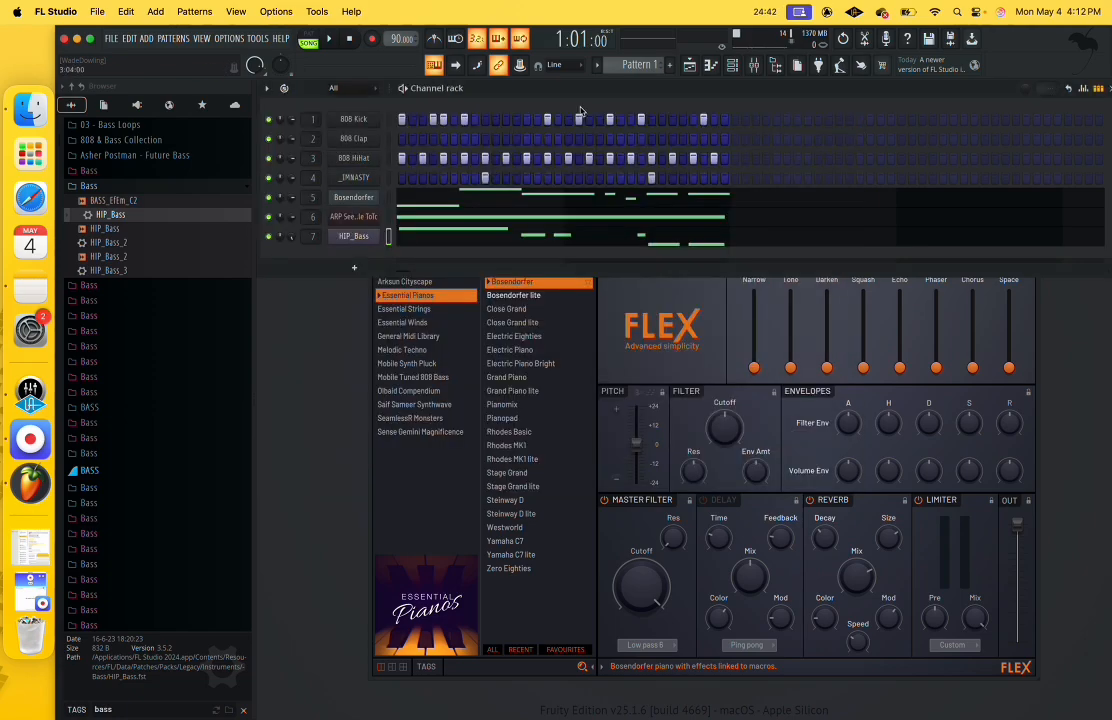
click(310, 40)
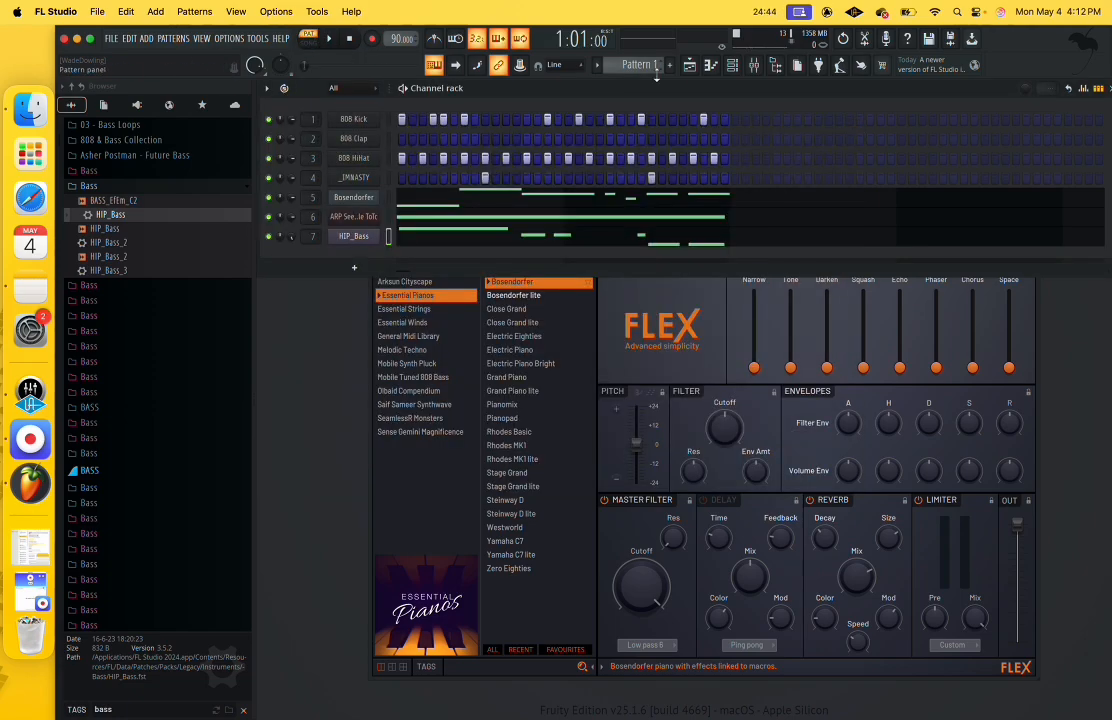
click(689, 66)
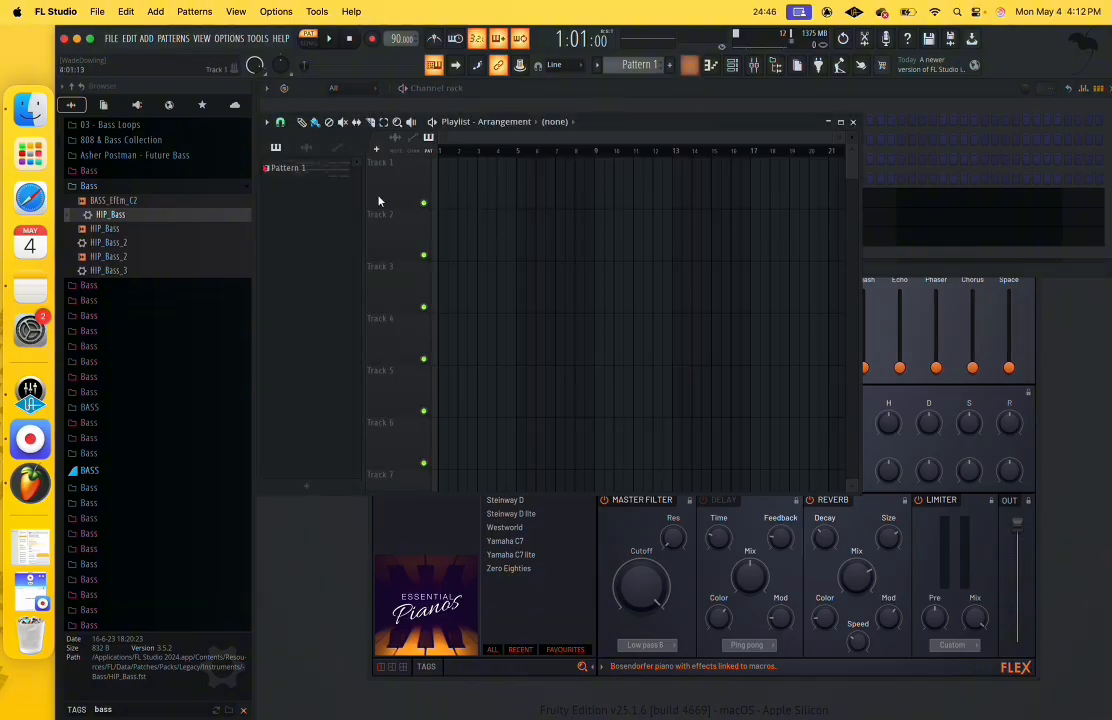
click(854, 122)
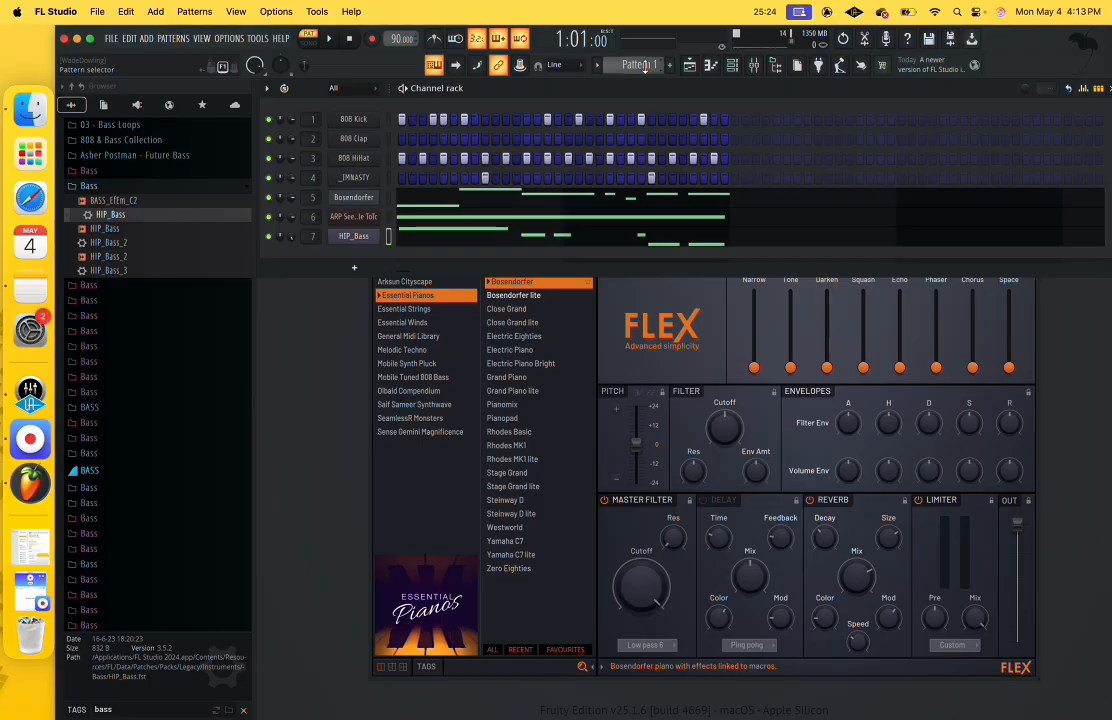
View Pattern 2, return to Pattern 1 and play it with all channels.
scroll(645, 70, down, 1)
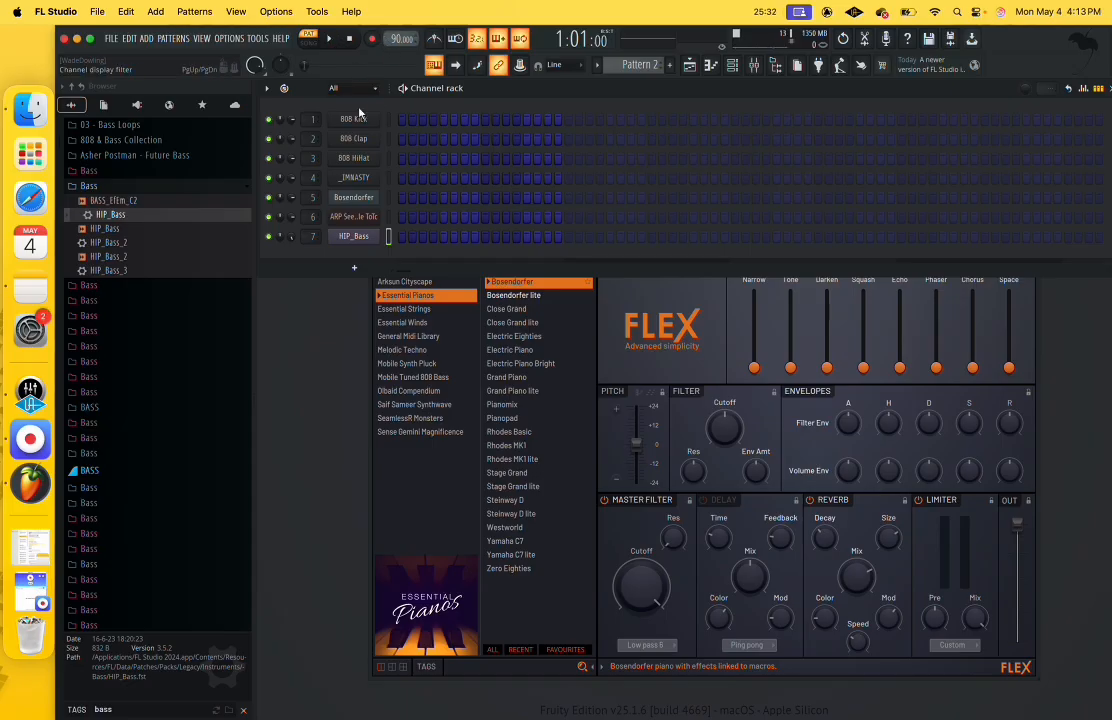
scroll(638, 66, up, 1)
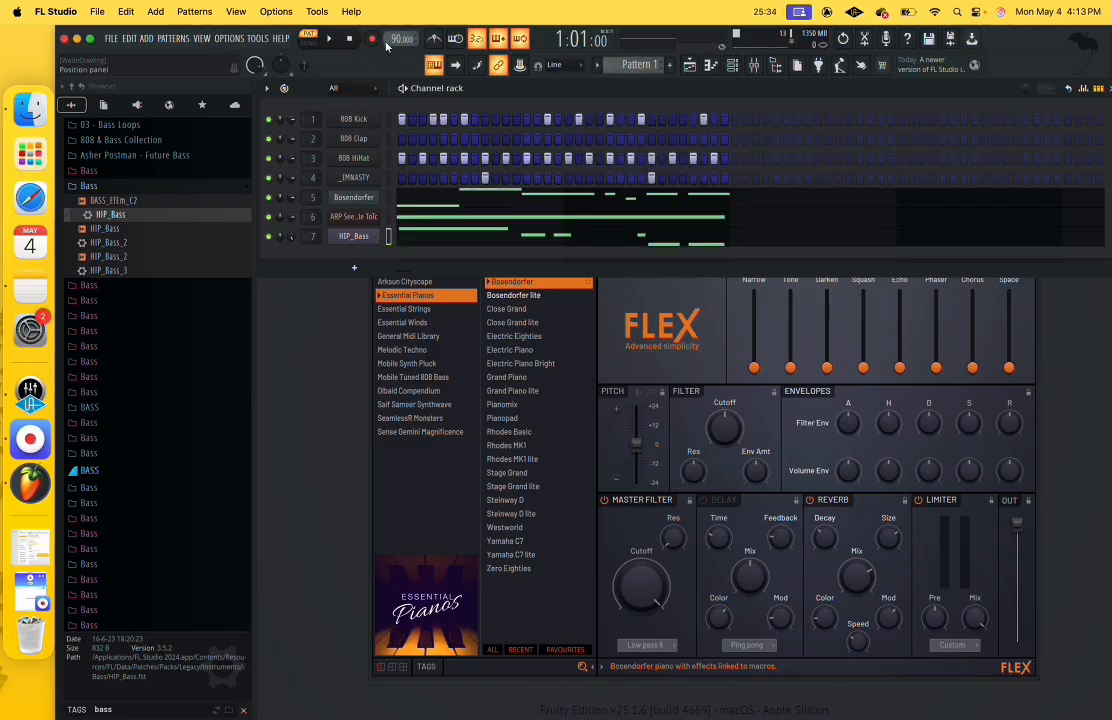
click(330, 39)
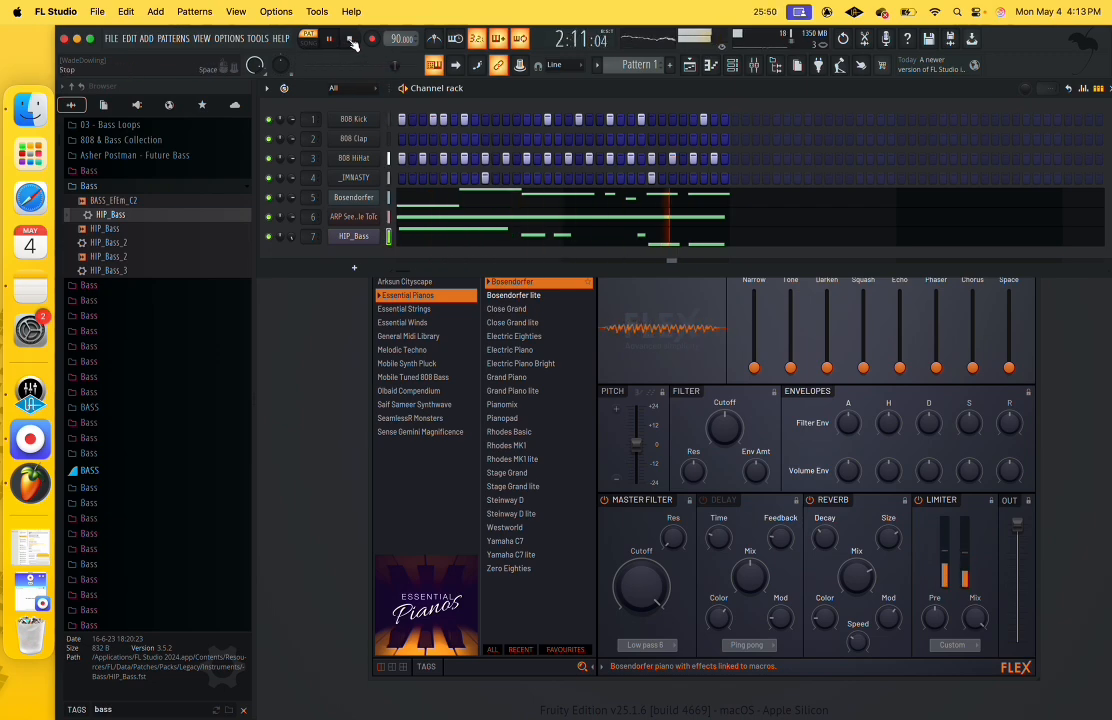
click(350, 40)
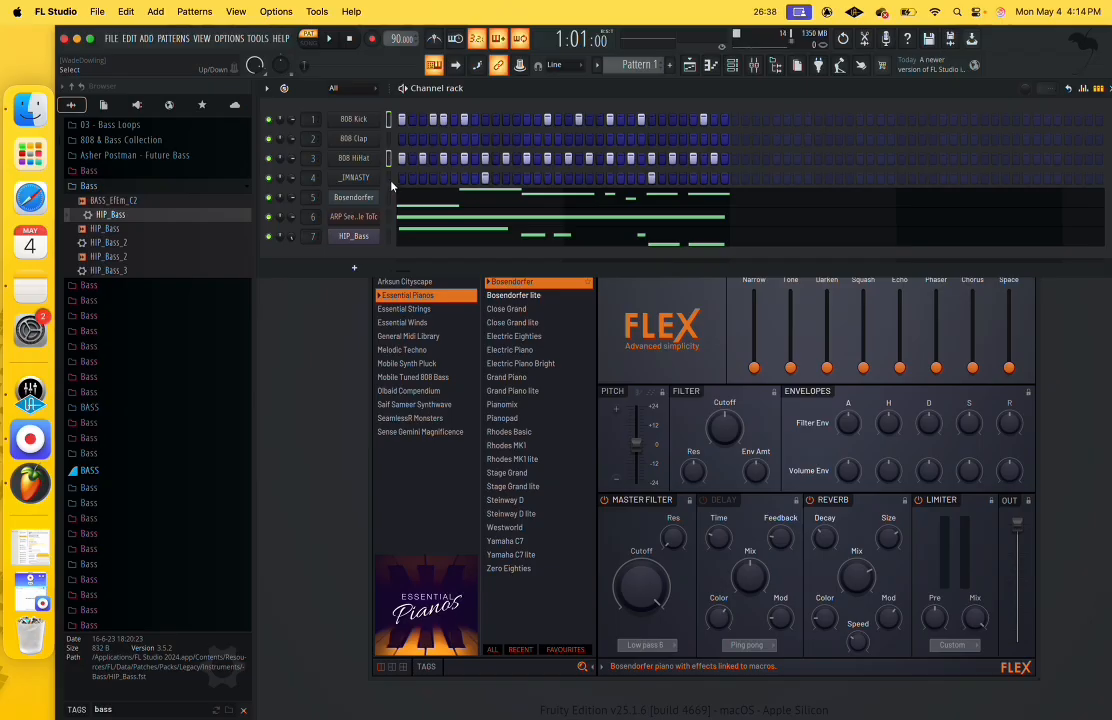
click(485, 158)
click(128, 40)
click(141, 86)
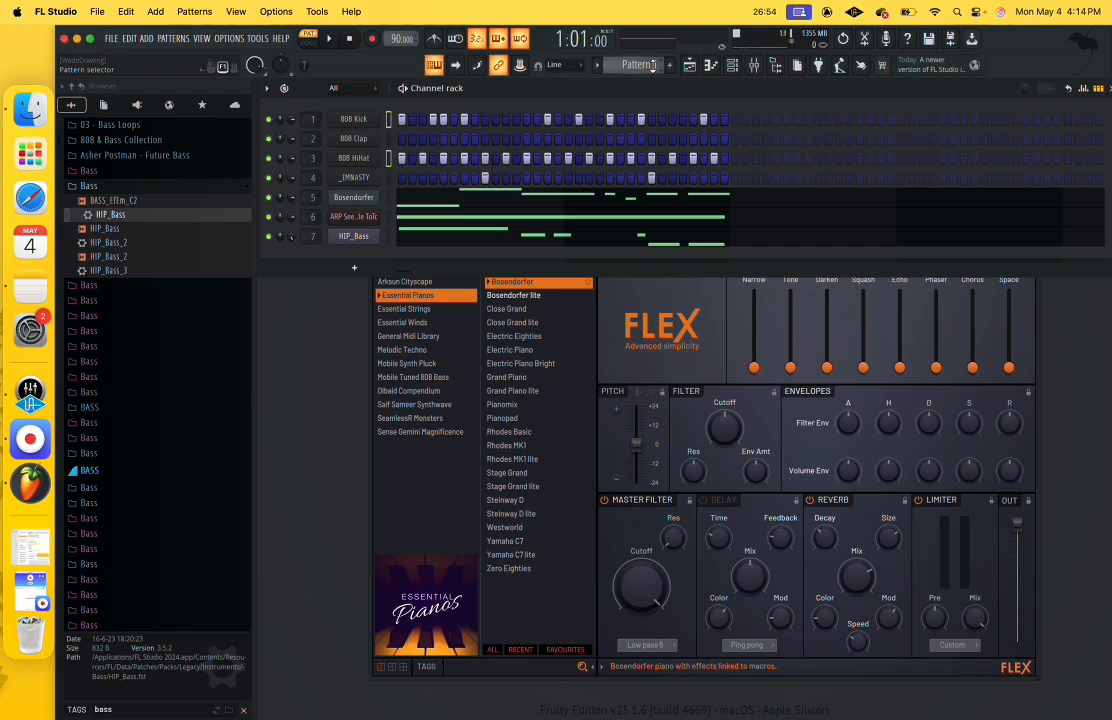
Switch the channel rack to Pattern 2.
scroll(652, 65, down, 1)
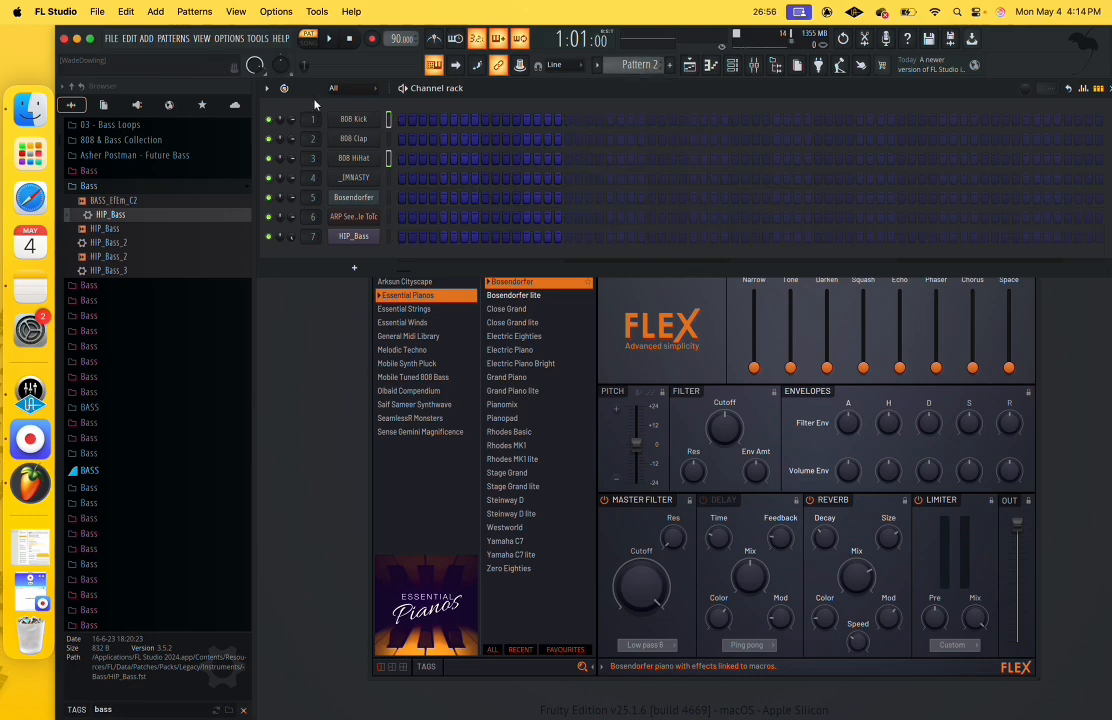
Paste the copied 808 Kick and 808 HiHat steps into Pattern 2 and play the pattern.
click(131, 41)
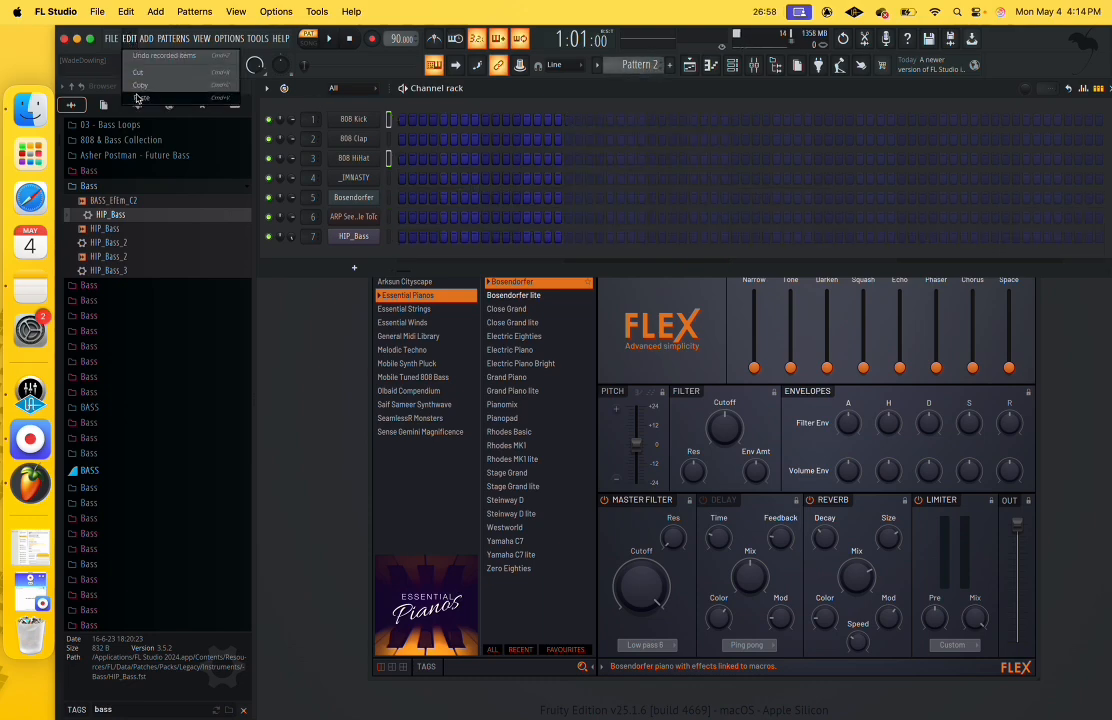
click(124, 86)
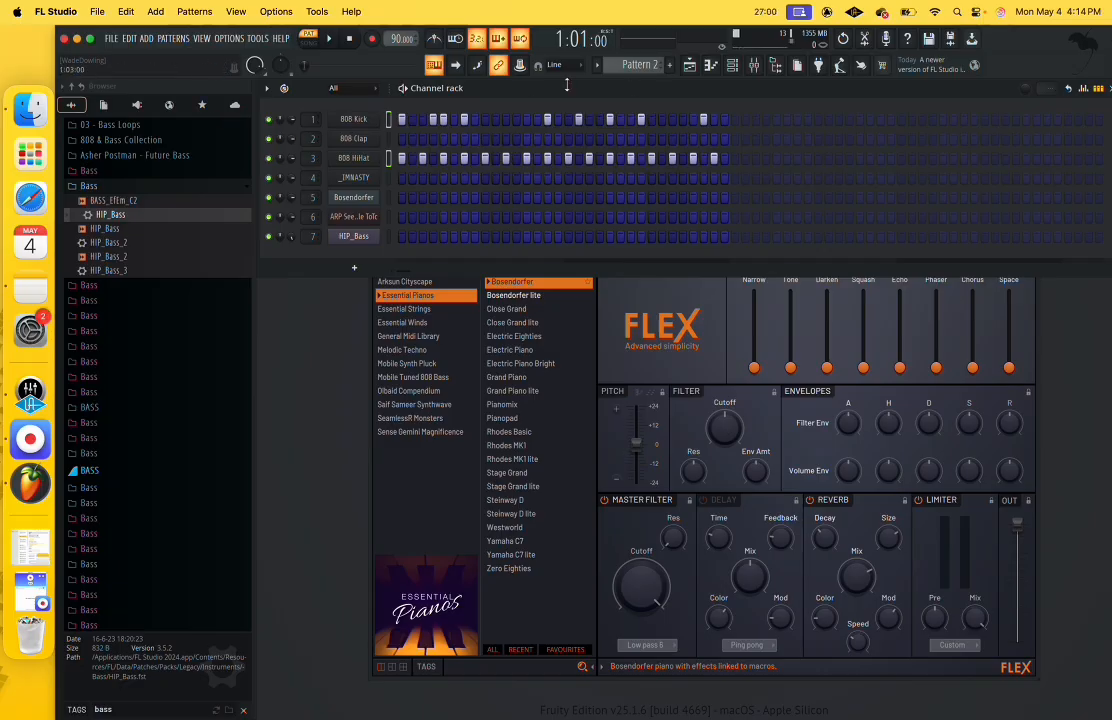
click(331, 40)
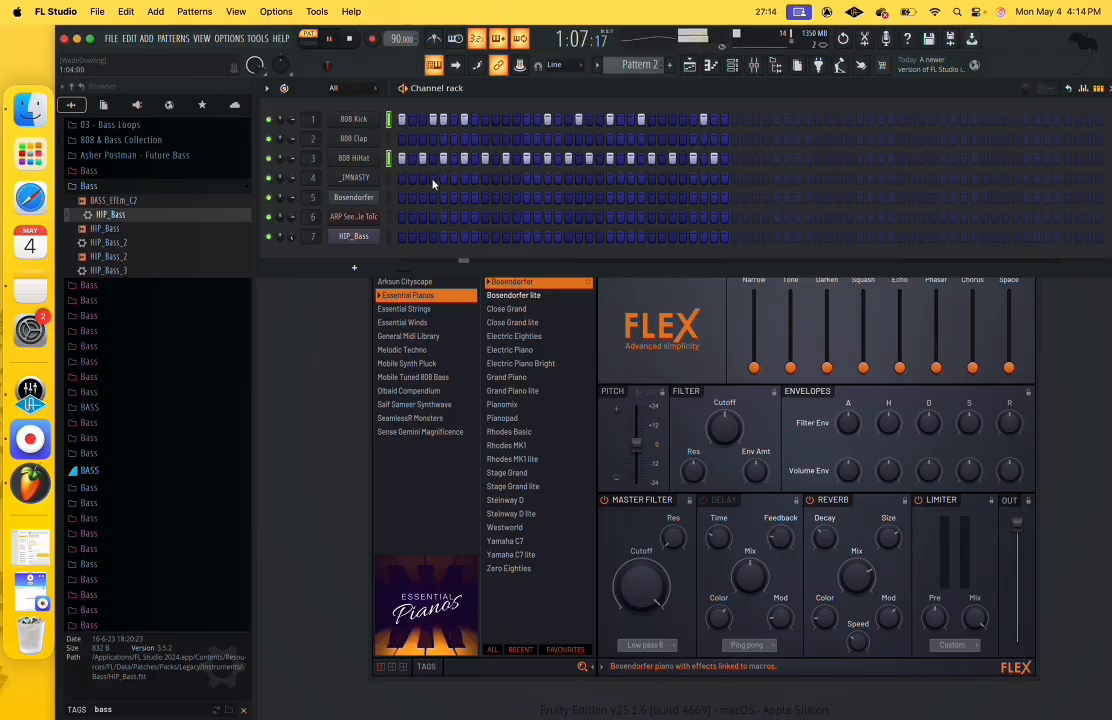
key(space)
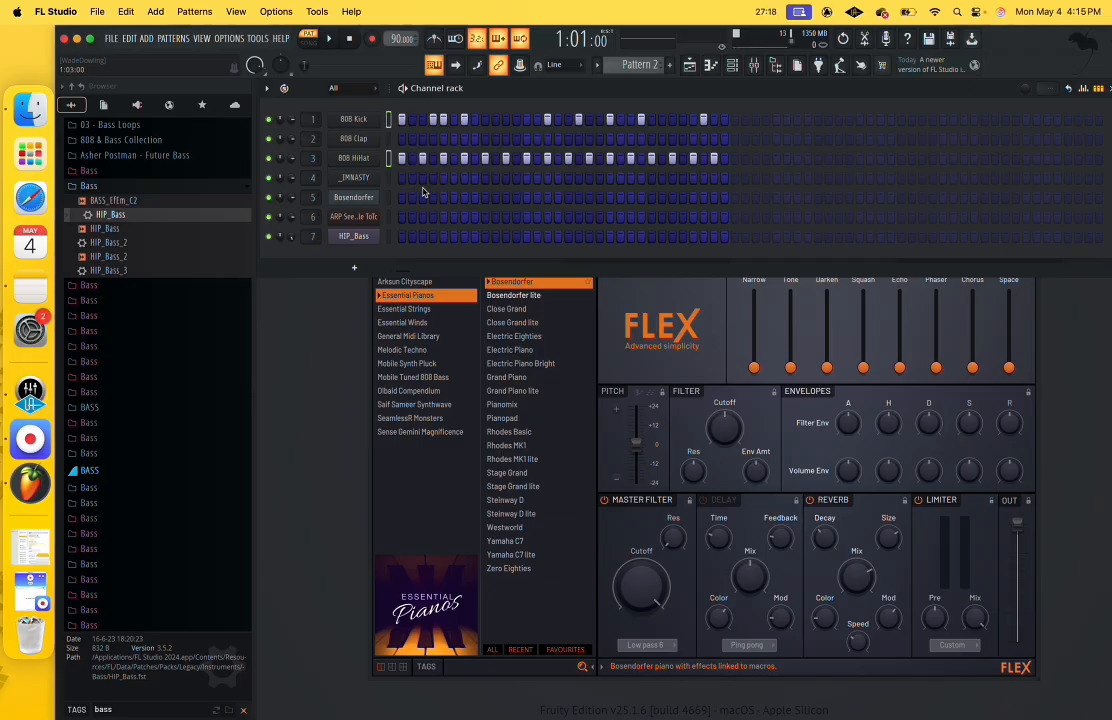
With Pattern 2 playing, try out _IMNASTY hits in the first bar and keep them on steps 3 and 9.
key(space)
click(433, 180)
key(space)
click(424, 180)
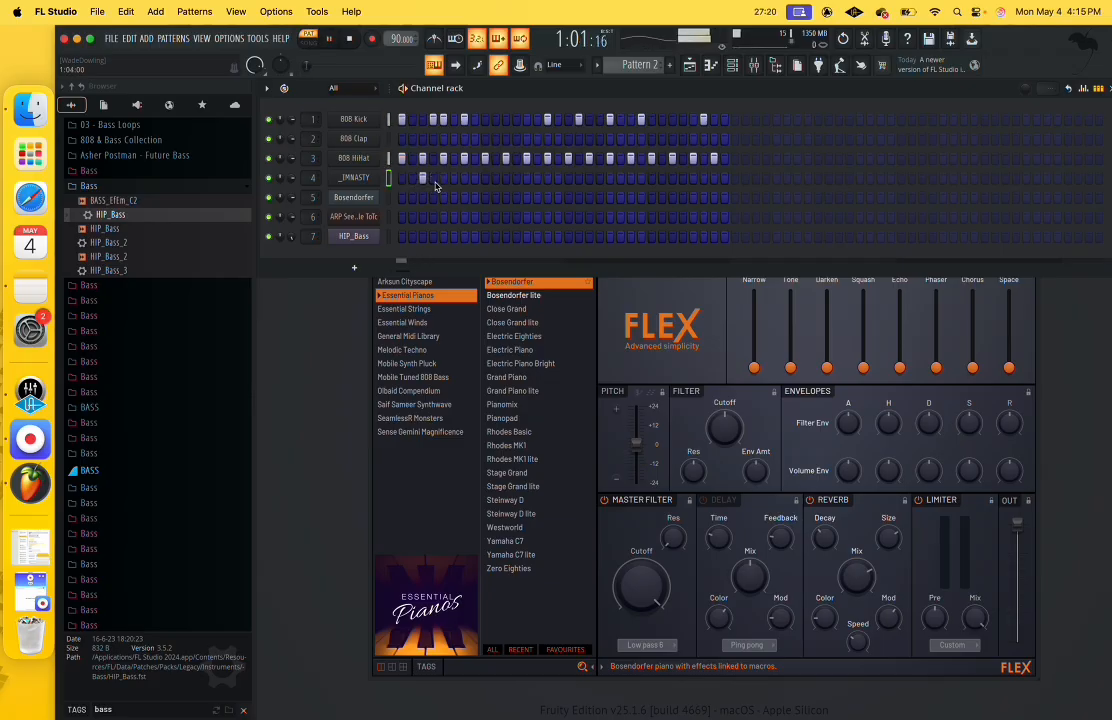
click(455, 180)
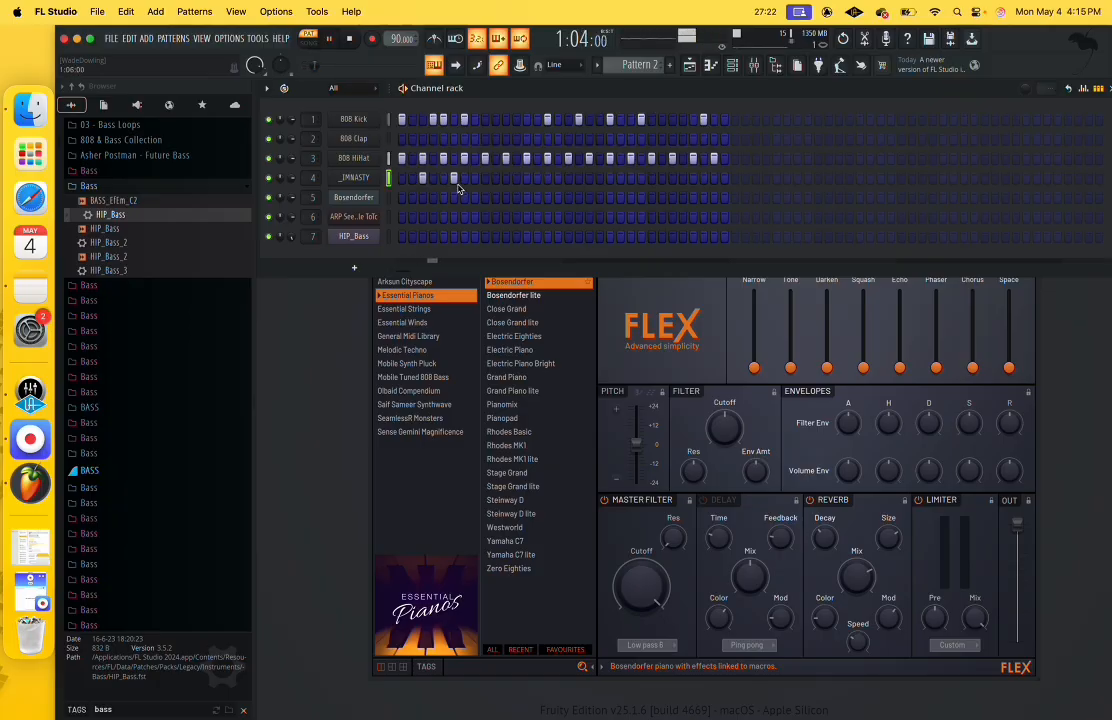
click(456, 182)
click(476, 181)
click(477, 181)
click(496, 181)
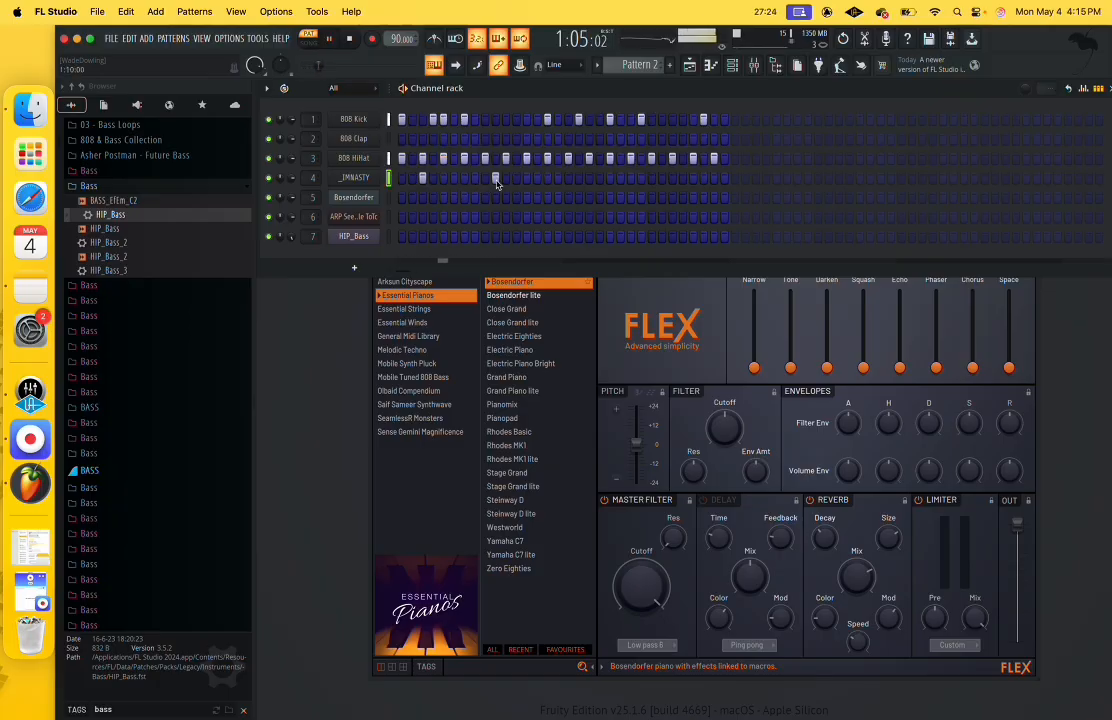
click(485, 180)
click(495, 180)
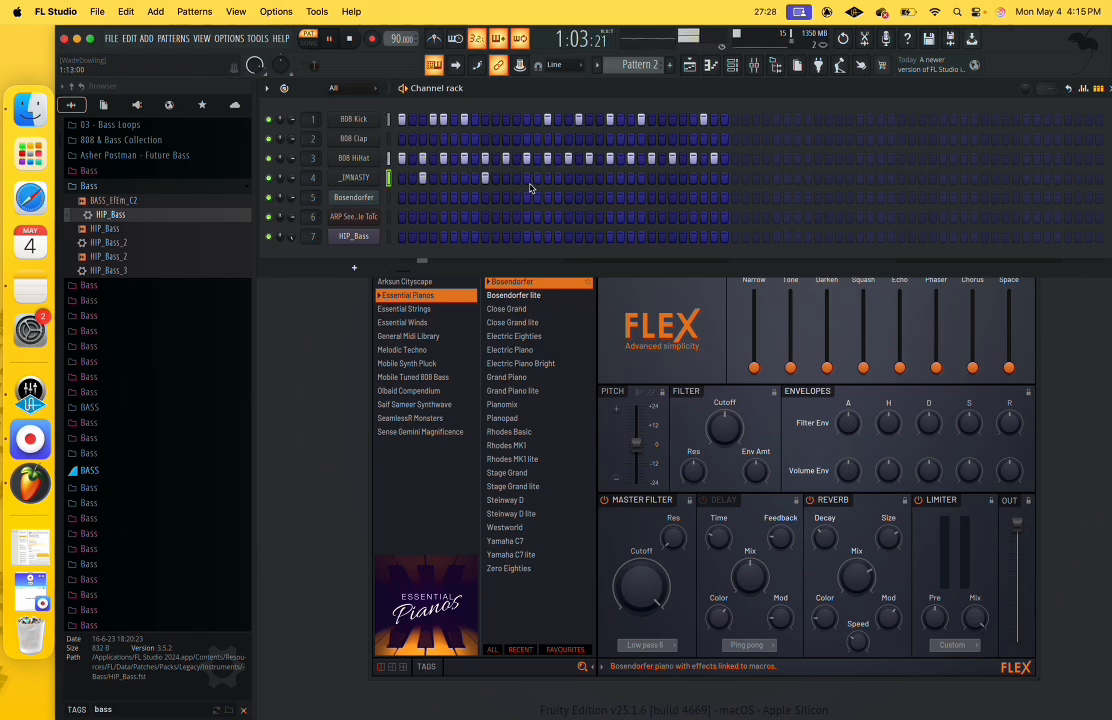
Add _IMNASTY hits on steps 16, 18, 23, 29 and 32 and play back Pattern 2.
click(558, 180)
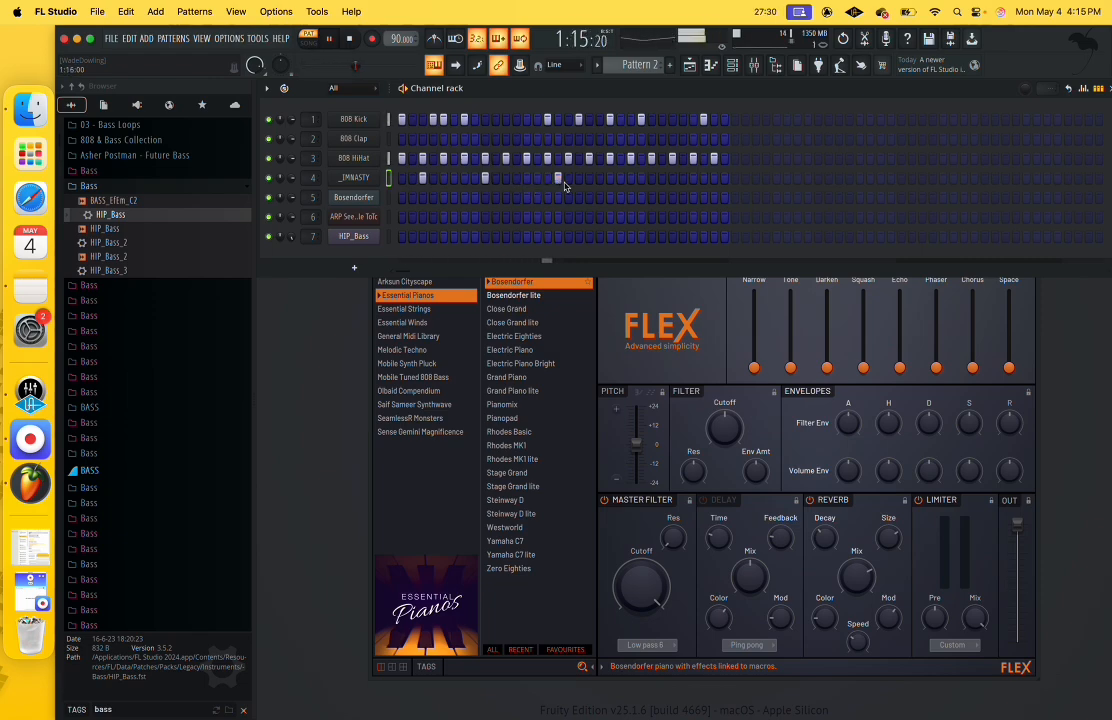
click(578, 180)
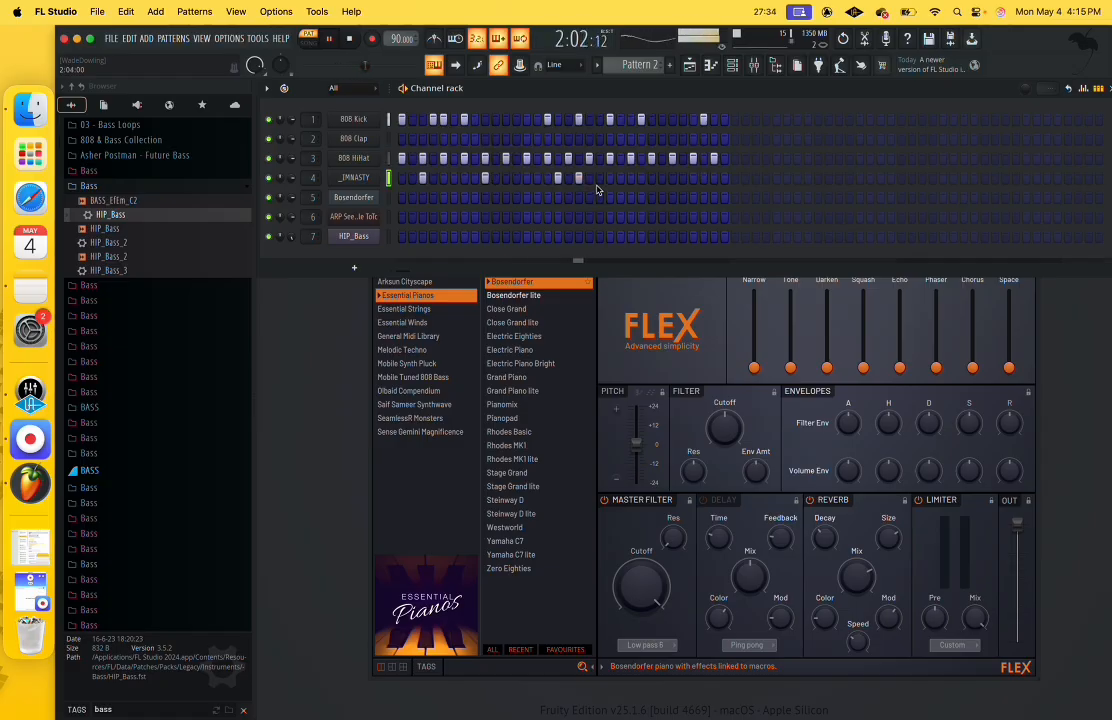
click(630, 178)
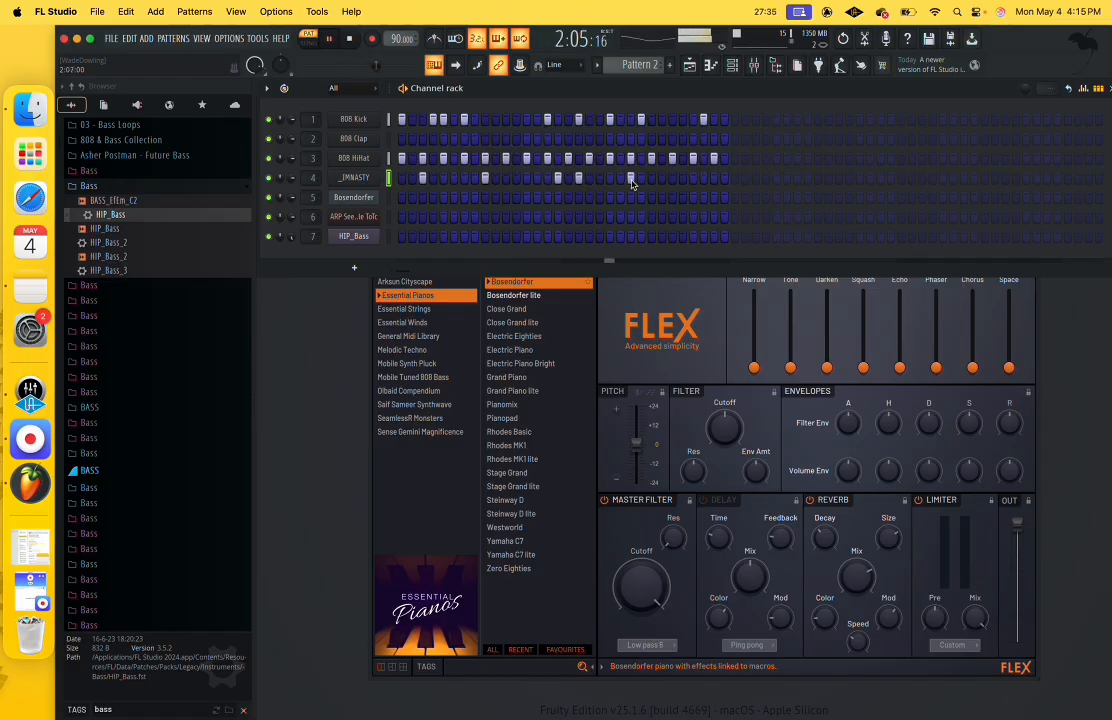
click(693, 180)
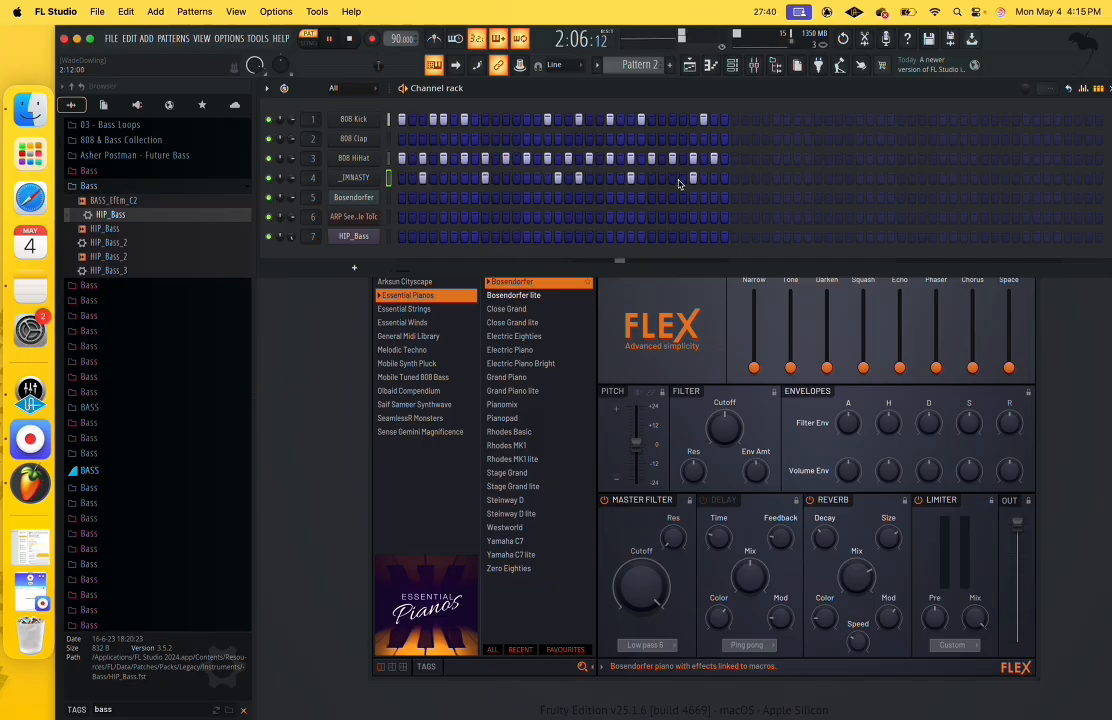
key(space)
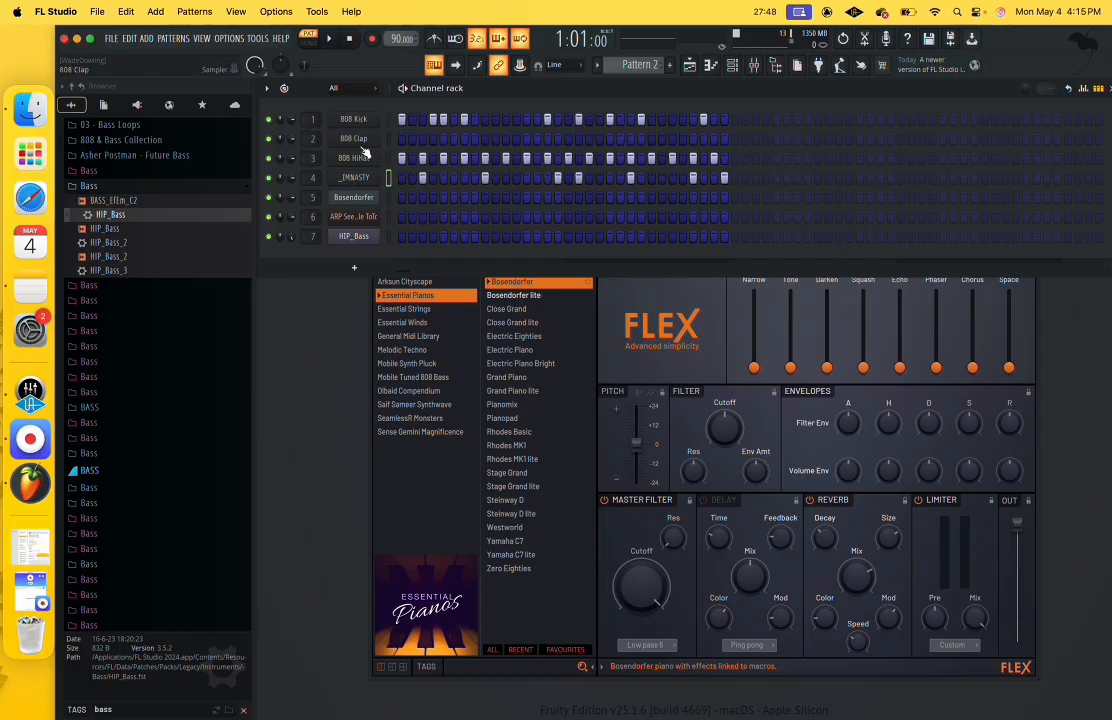
key(space)
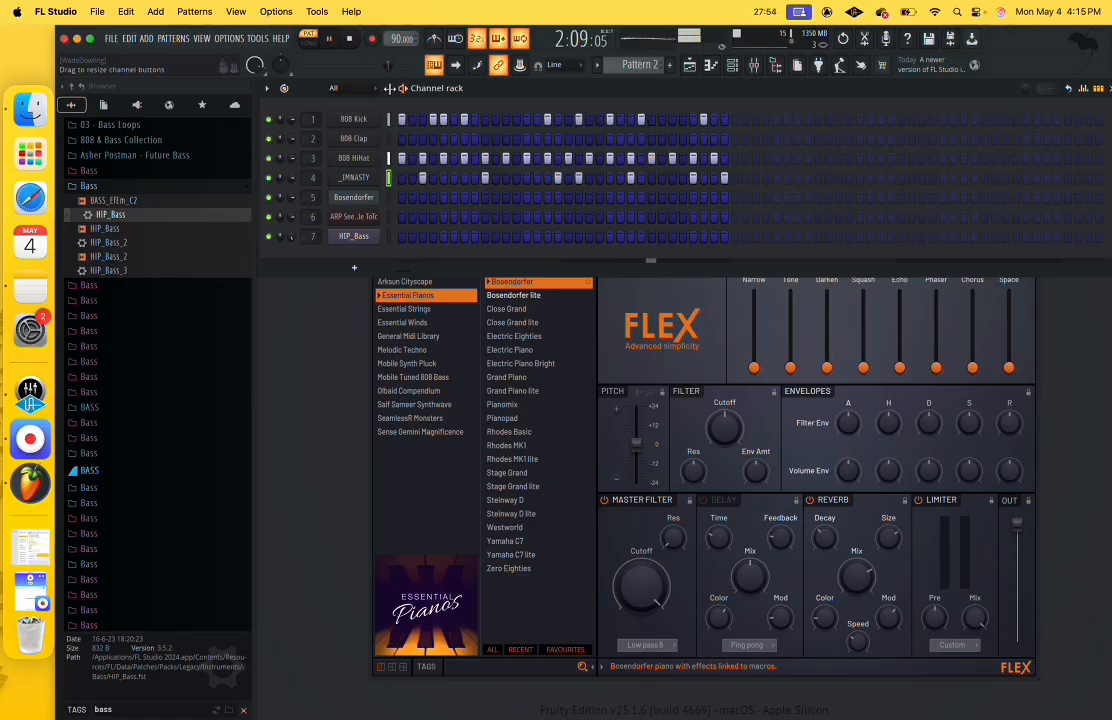
key(space)
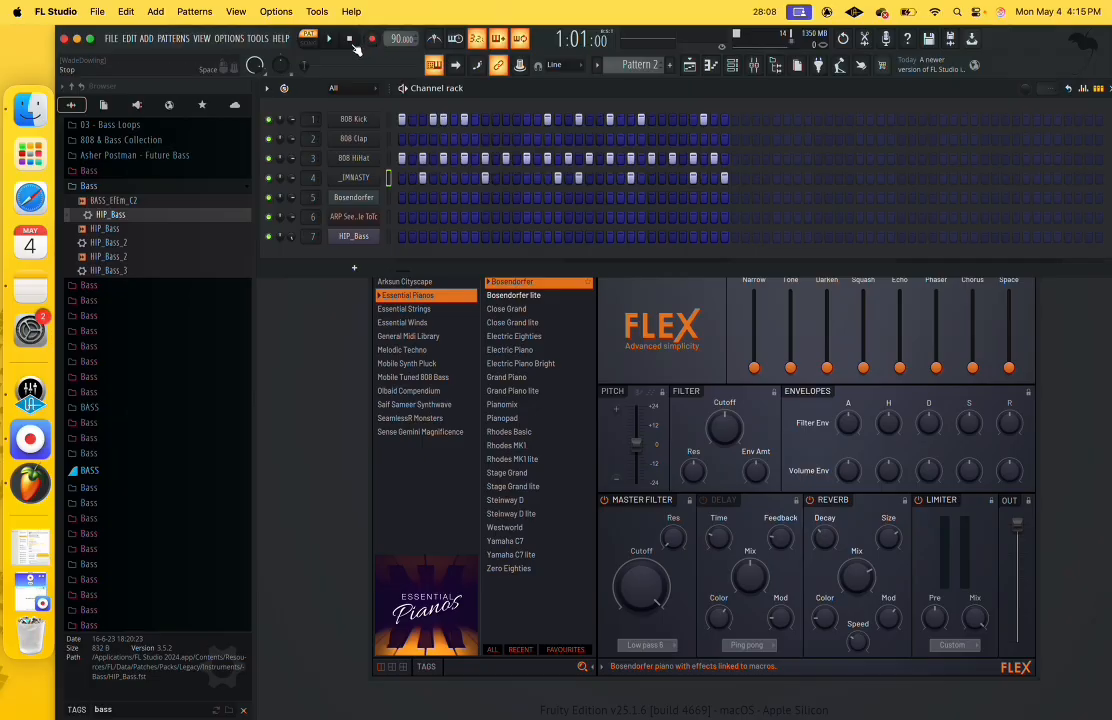
Select the HIP_Bass instrument and rehearse bass notes for Pattern 2 with playback stopped.
click(349, 240)
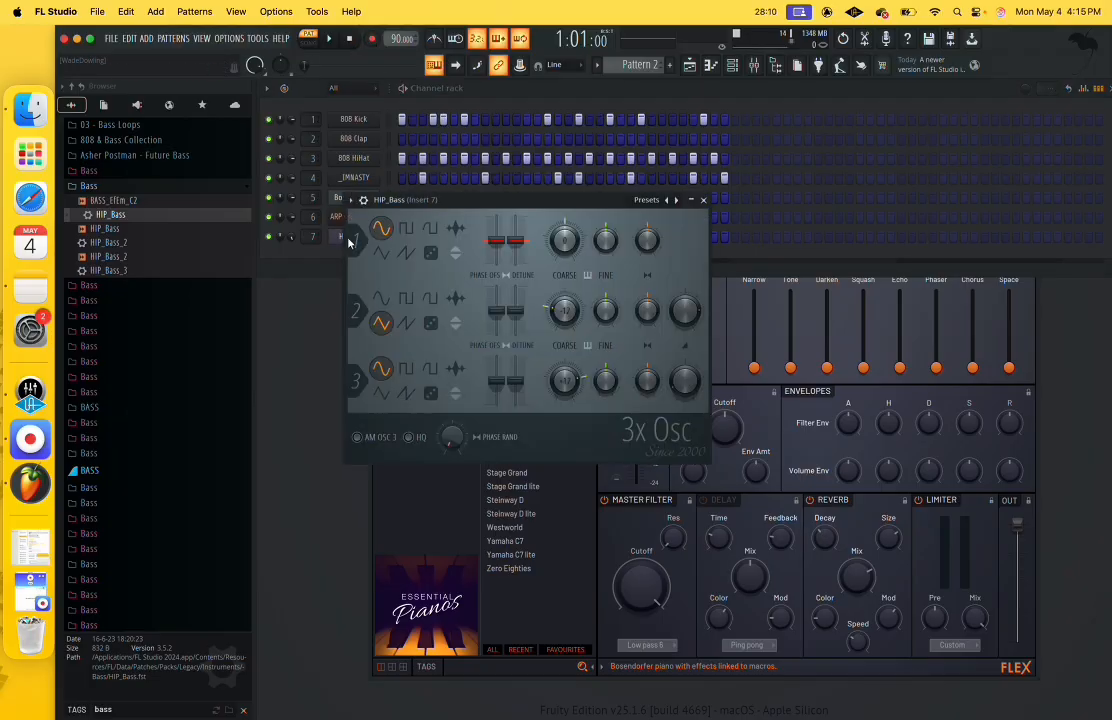
click(318, 256)
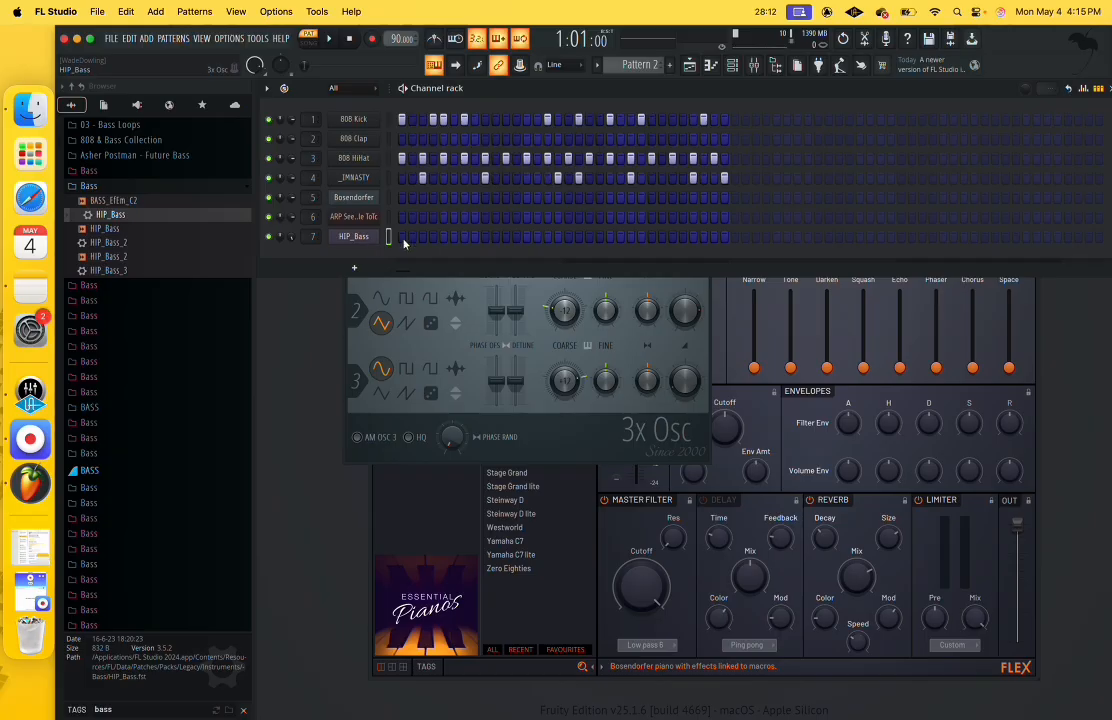
key(v)
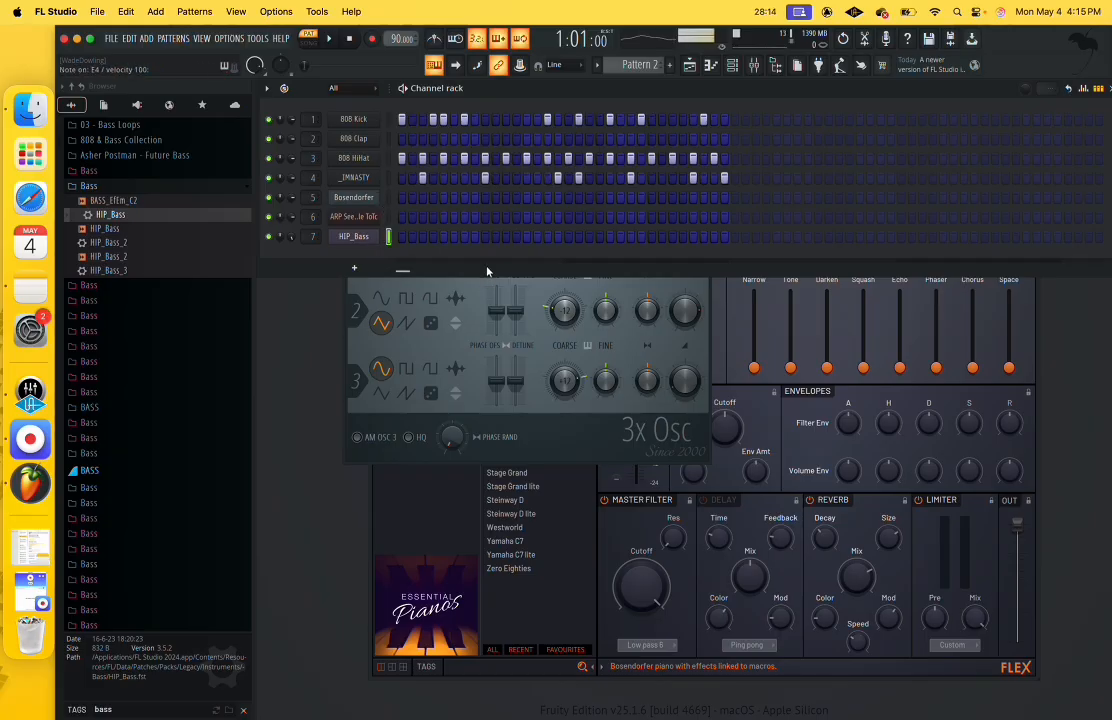
key(x)
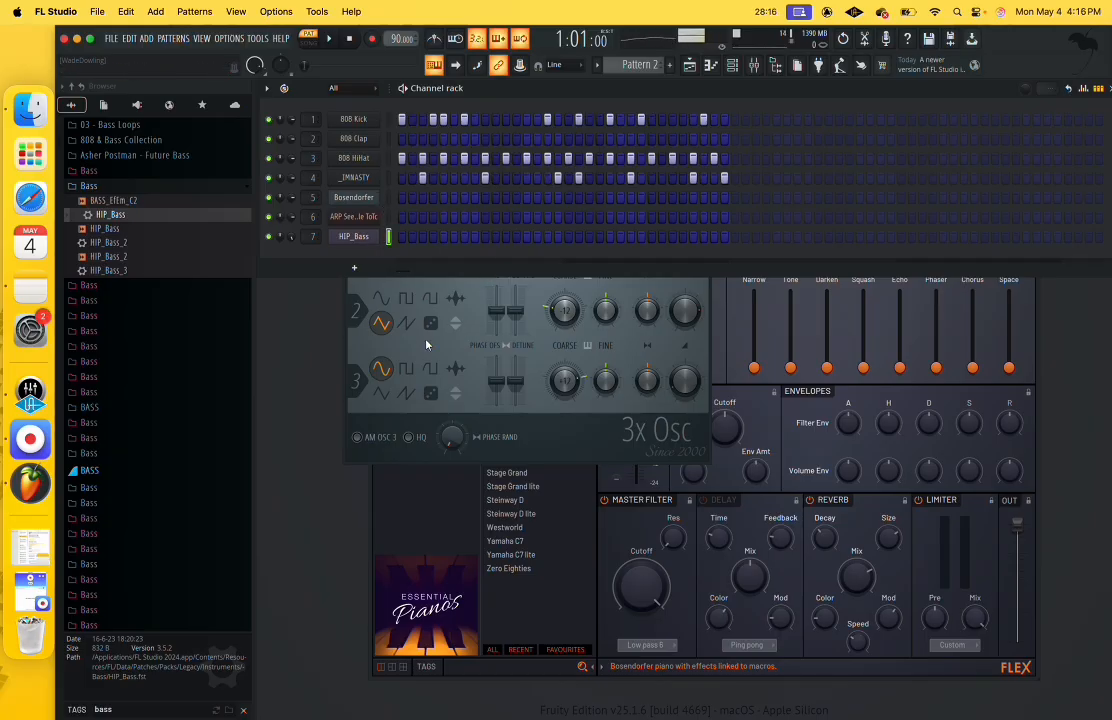
key(v)
key(c)
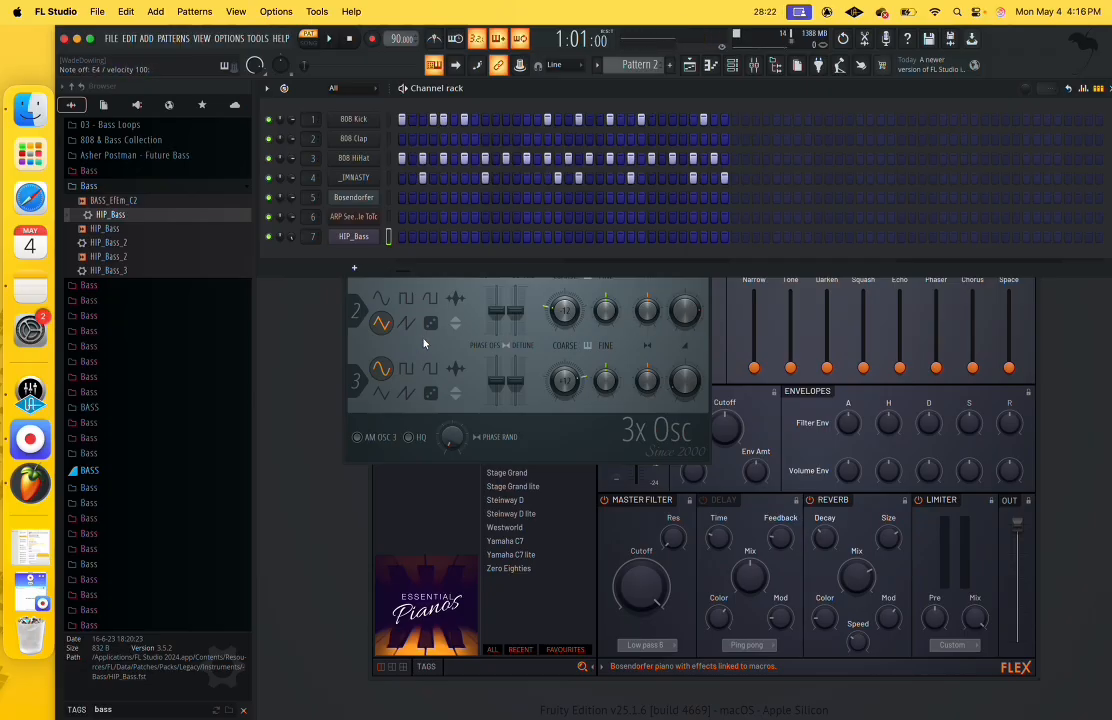
Record a live HIP_Bass line of D4, E4, F4, G4, E4, E4 into Pattern 2 with the Everything recording option.
click(371, 39)
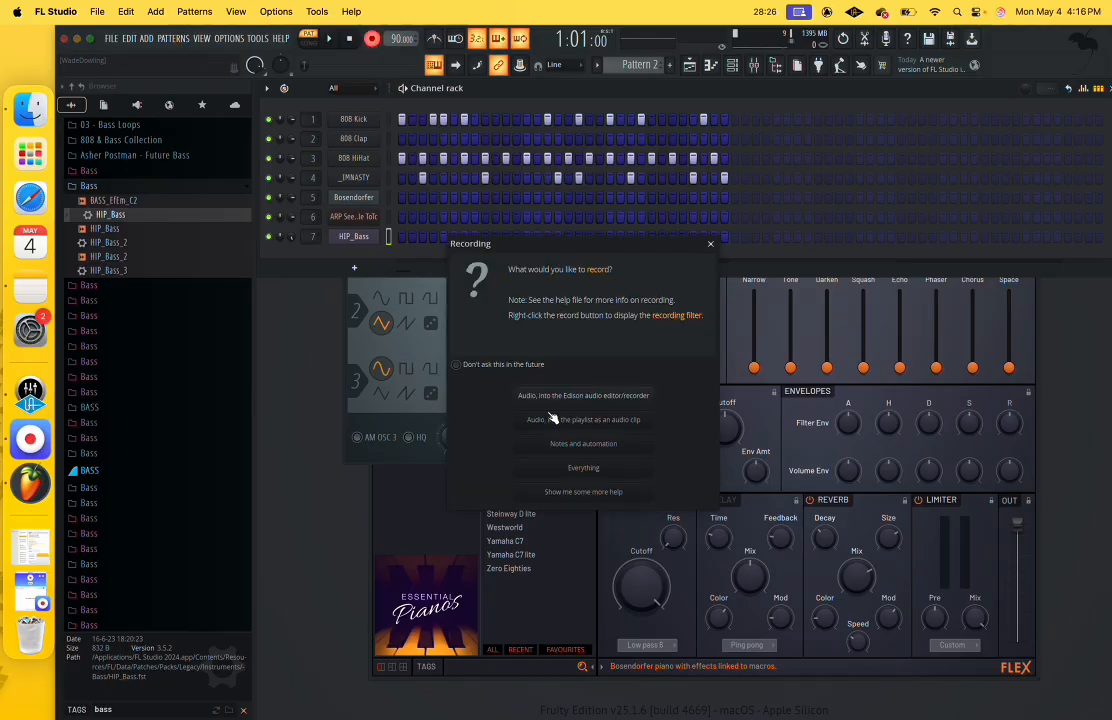
click(584, 468)
key(x)
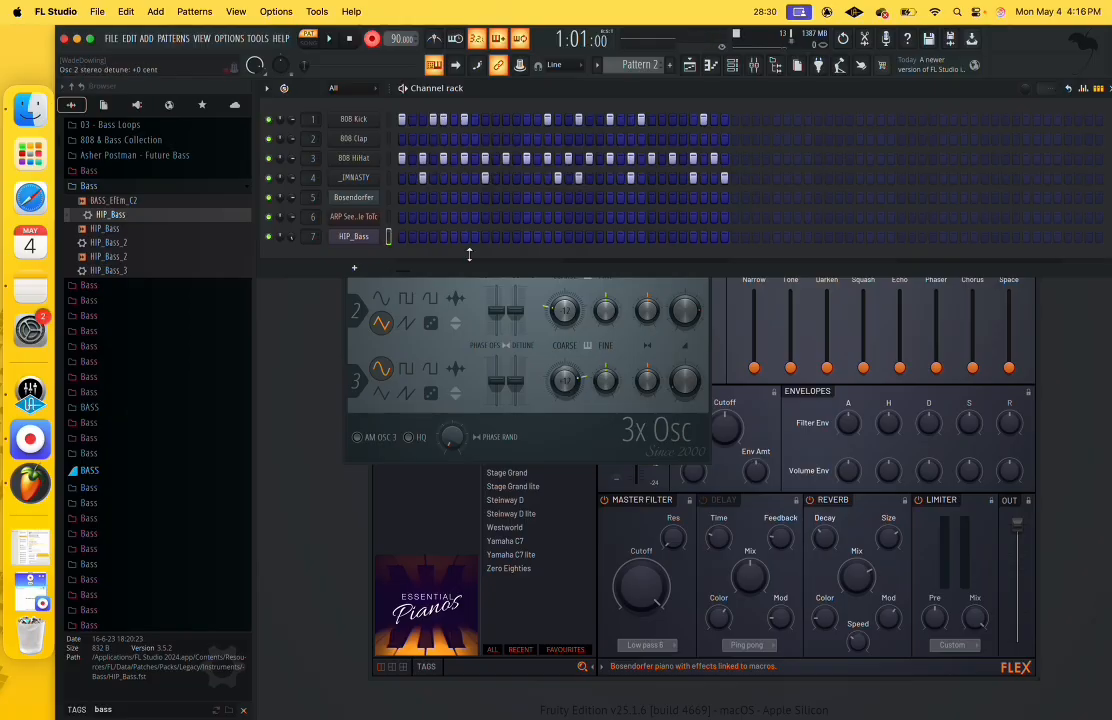
click(332, 40)
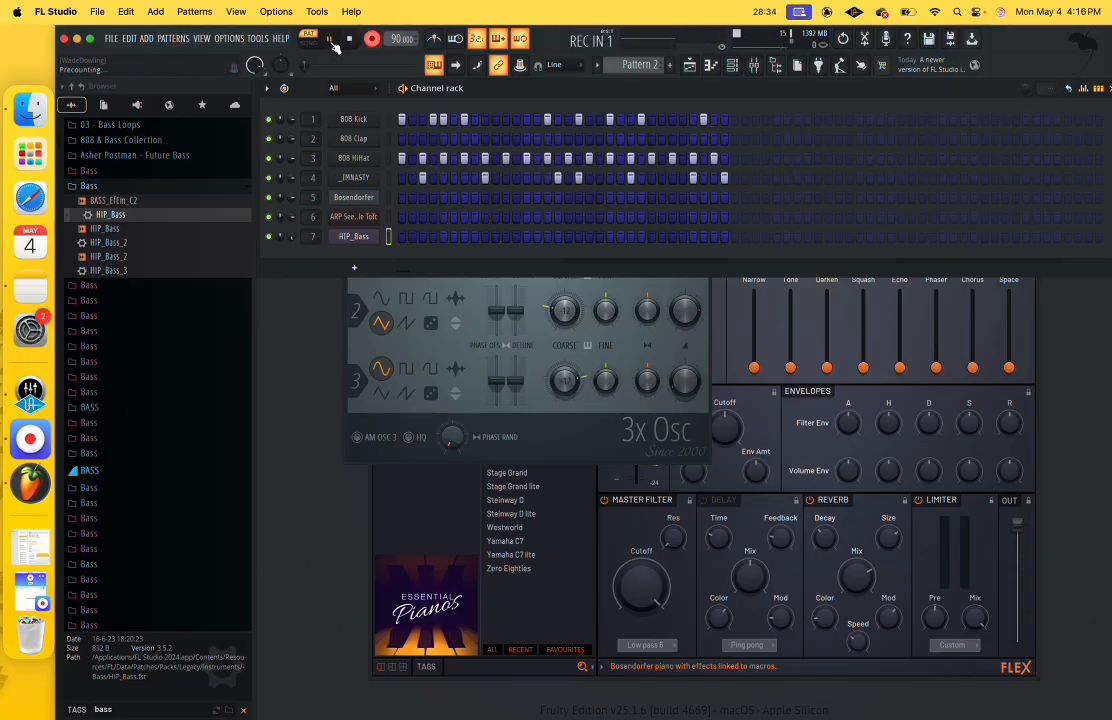
key(c)
key(c)
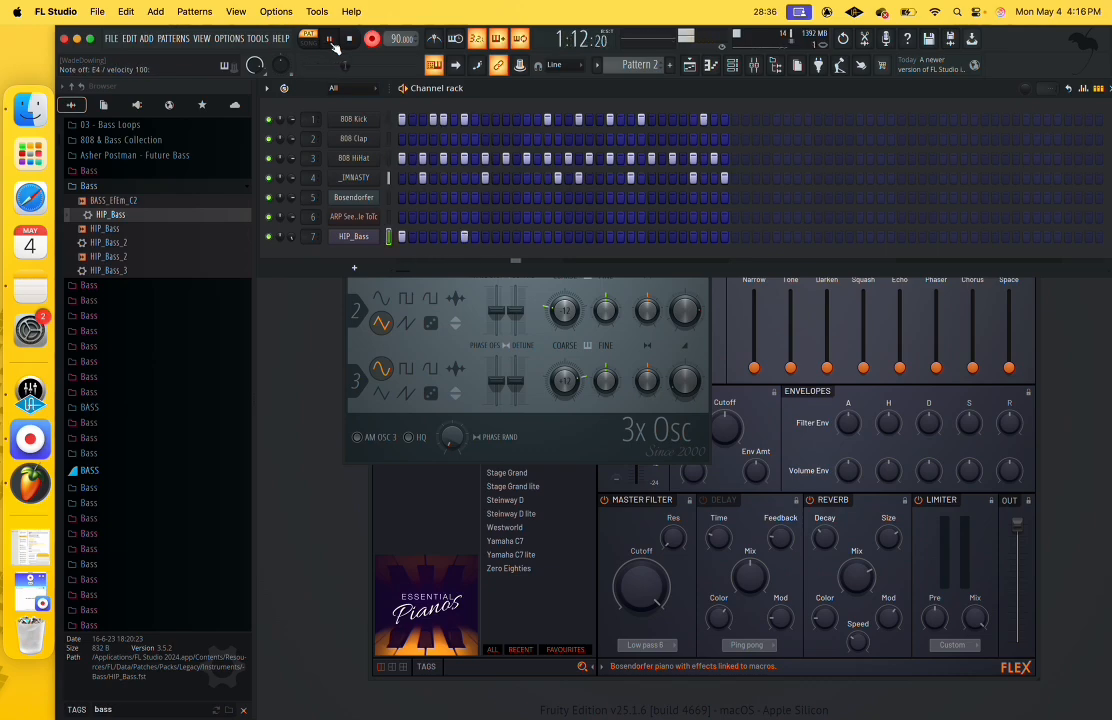
key(b)
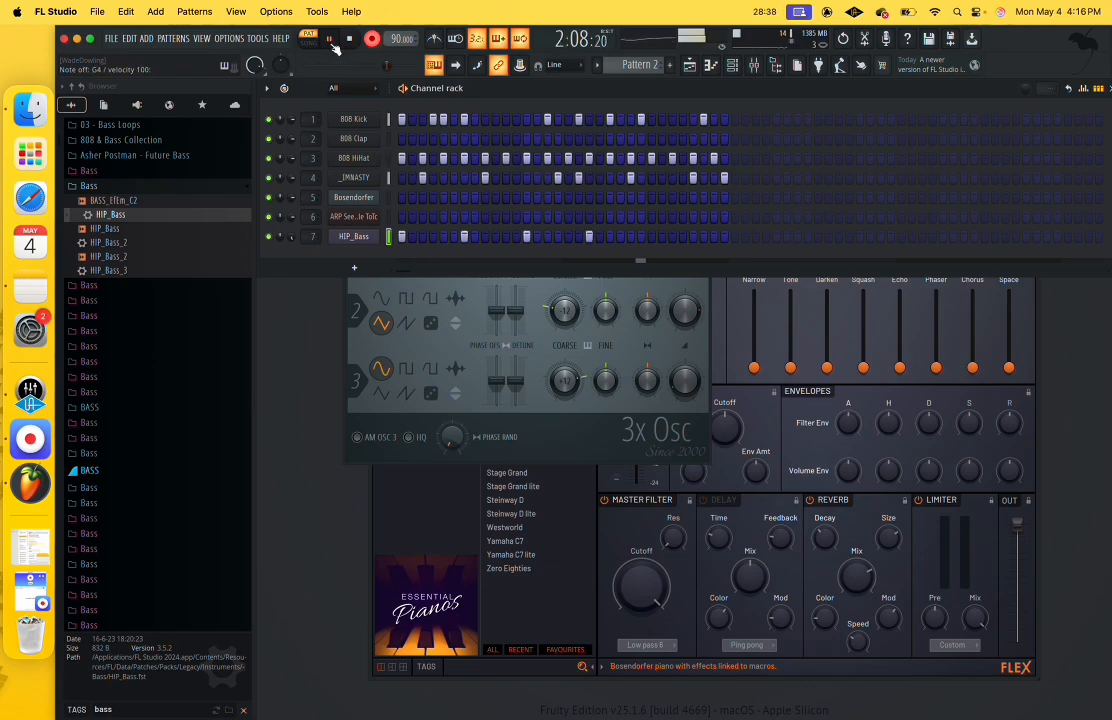
key(c)
key(c)
click(349, 40)
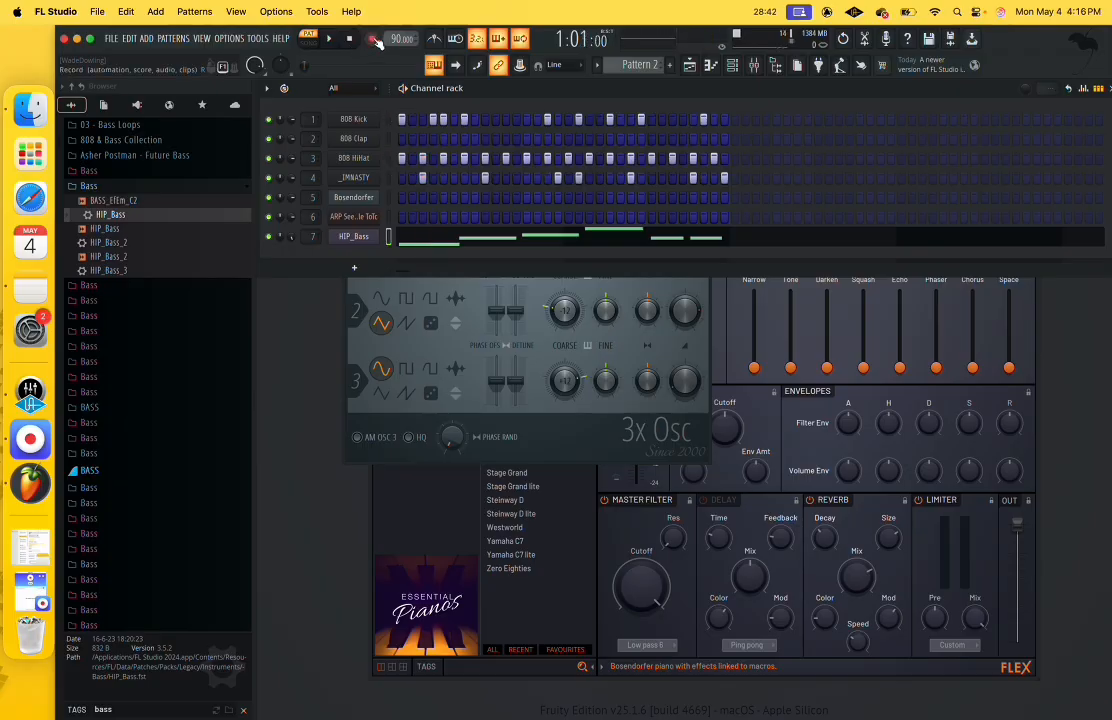
Quick quantize all recorded HIP_Bass notes in the piano roll, close it and play back Pattern 2.
click(441, 242)
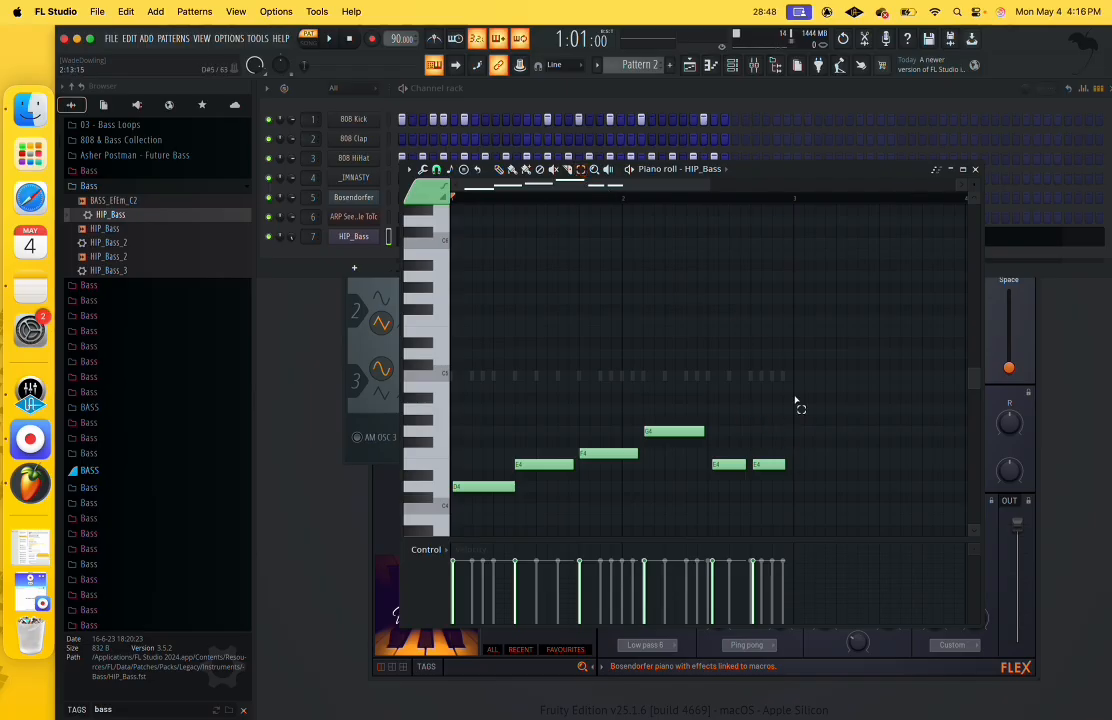
drag(819, 511, 449, 280)
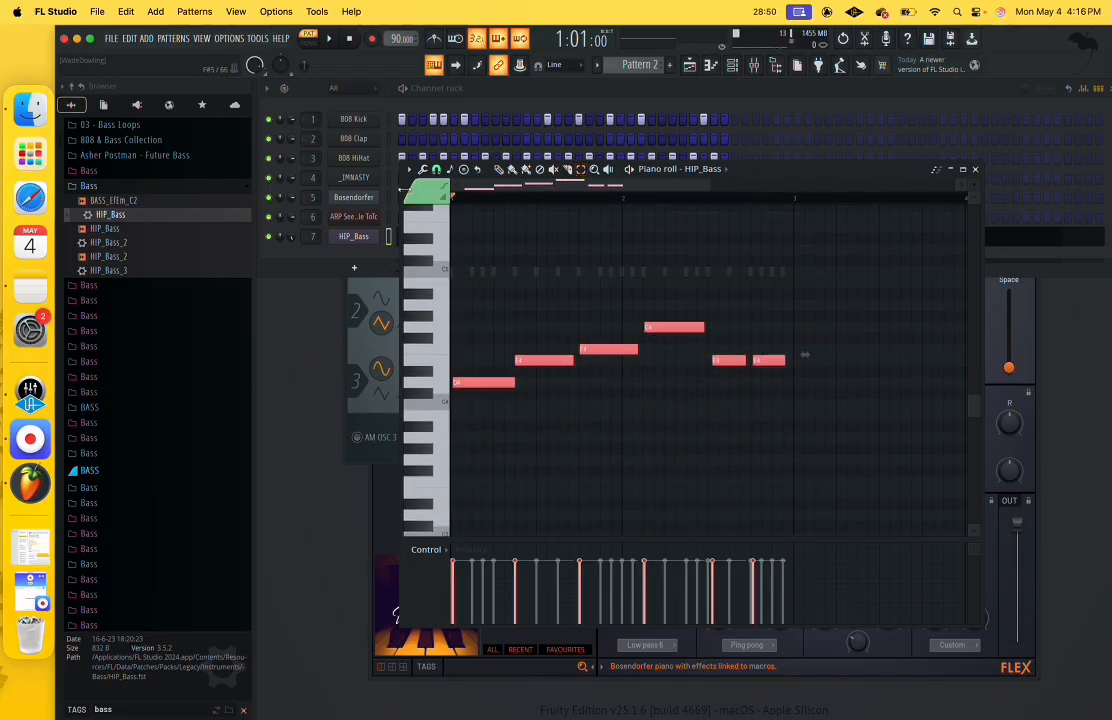
click(414, 172)
mouse_move(435, 250)
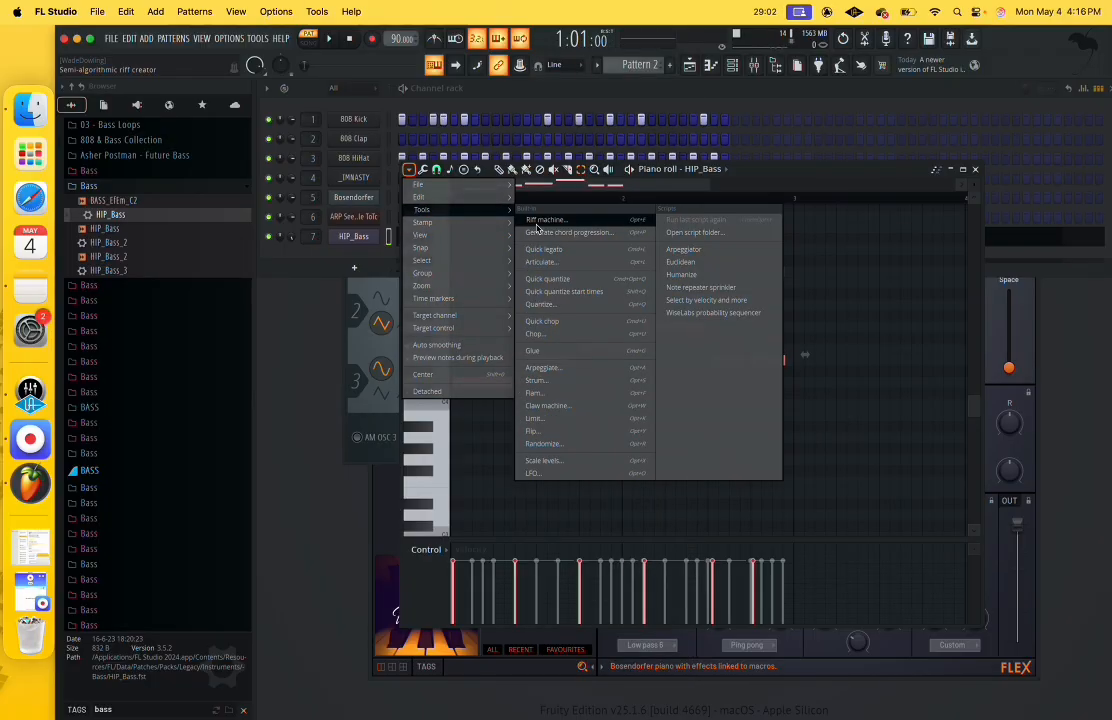
click(546, 284)
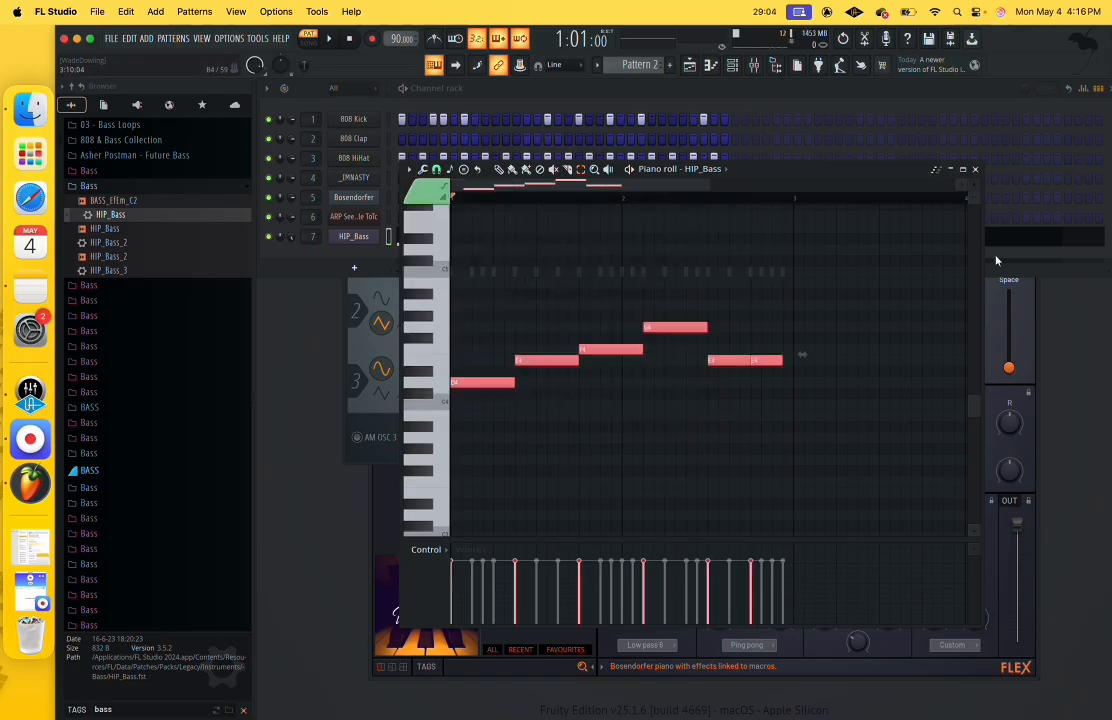
click(976, 170)
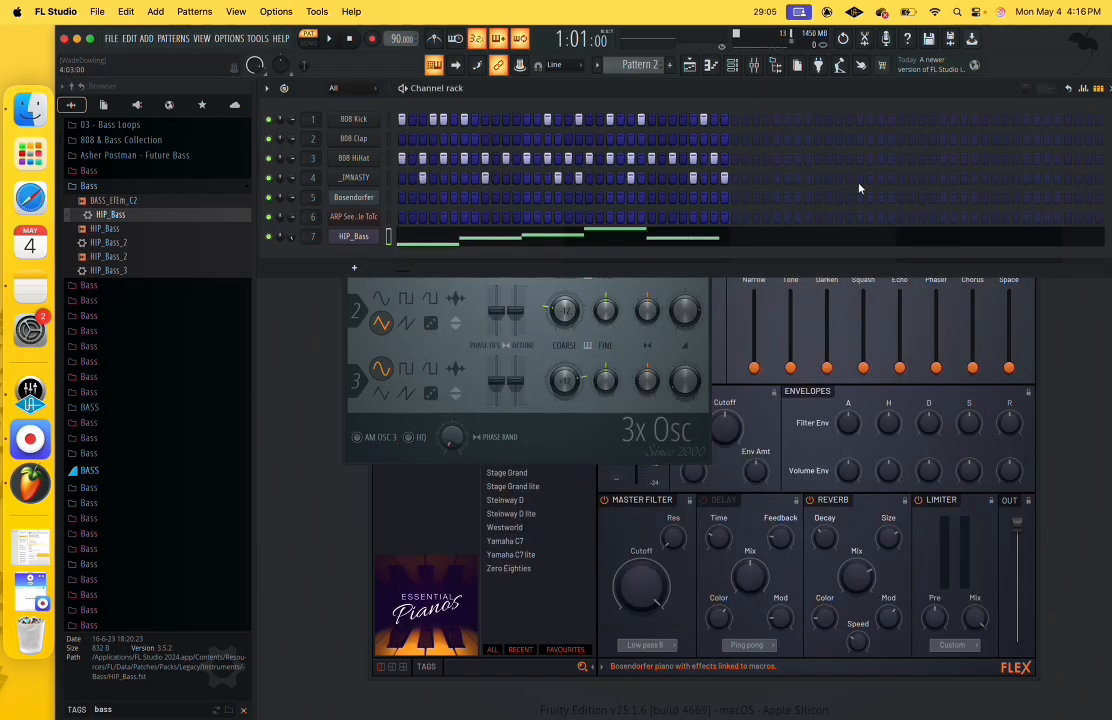
click(332, 40)
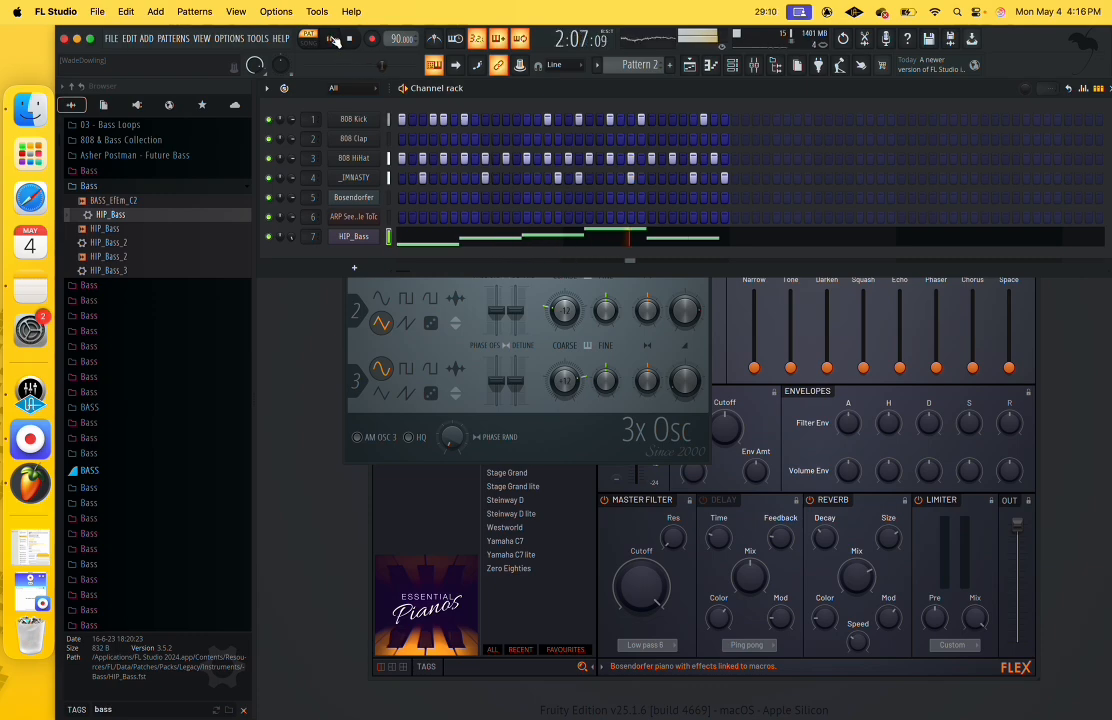
click(349, 38)
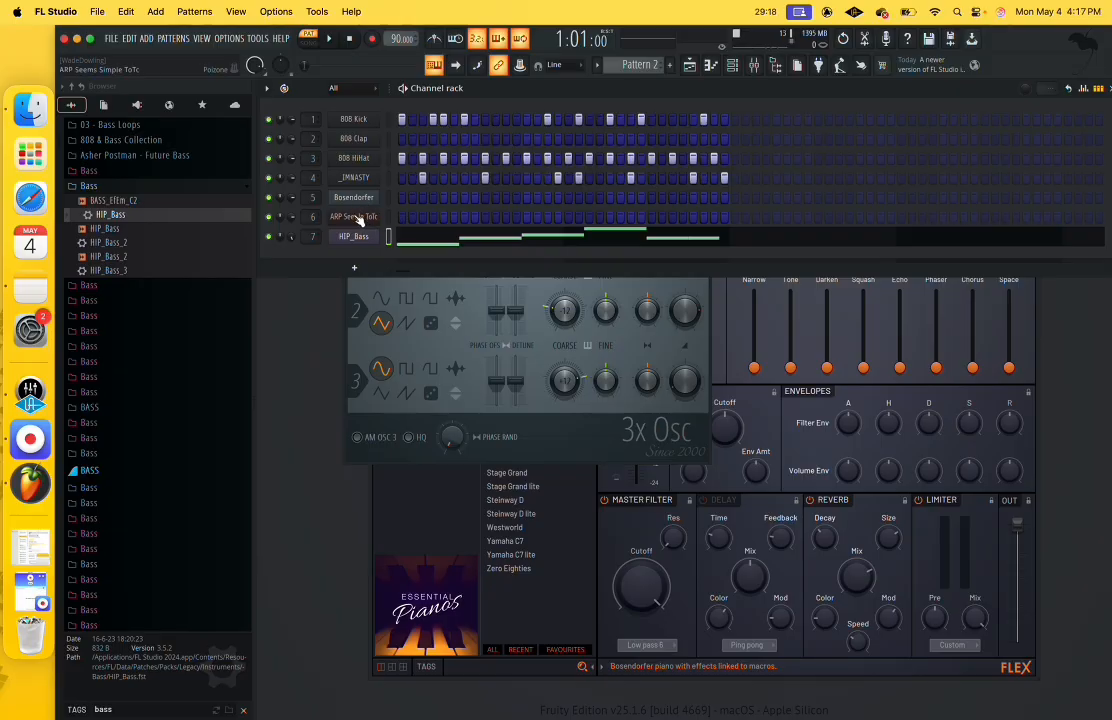
Open the ARP Seems Simple channel's Poizone synth, audition a few notes and close it.
click(356, 217)
key(g)
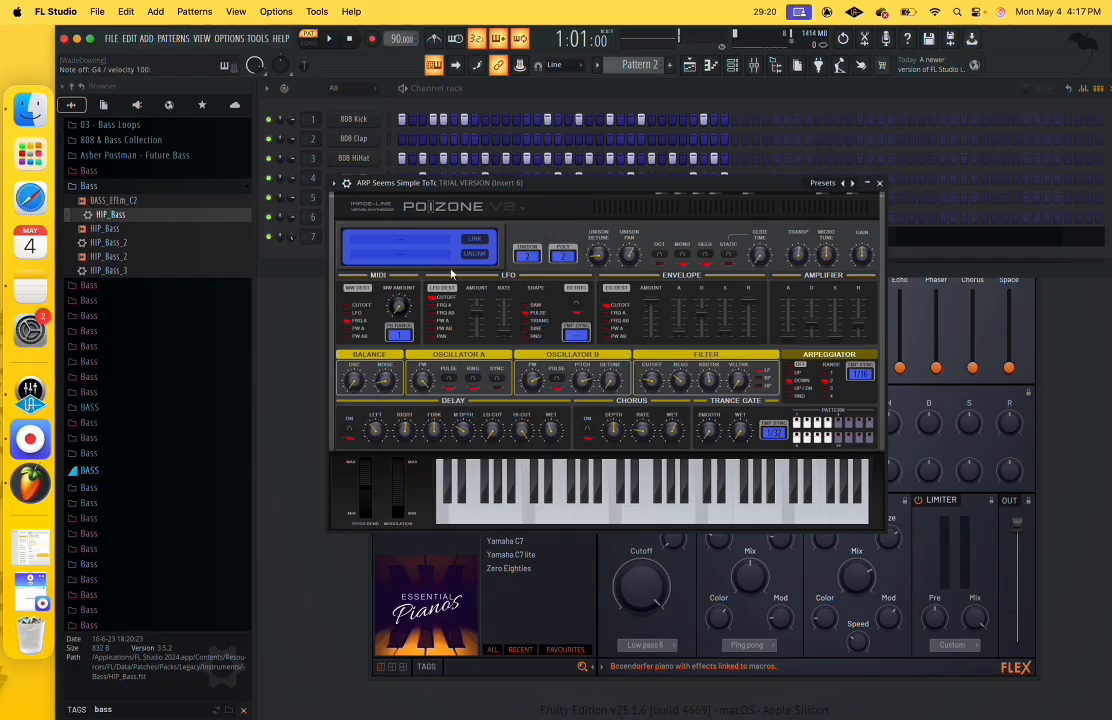
key(x)
key(t)
click(880, 186)
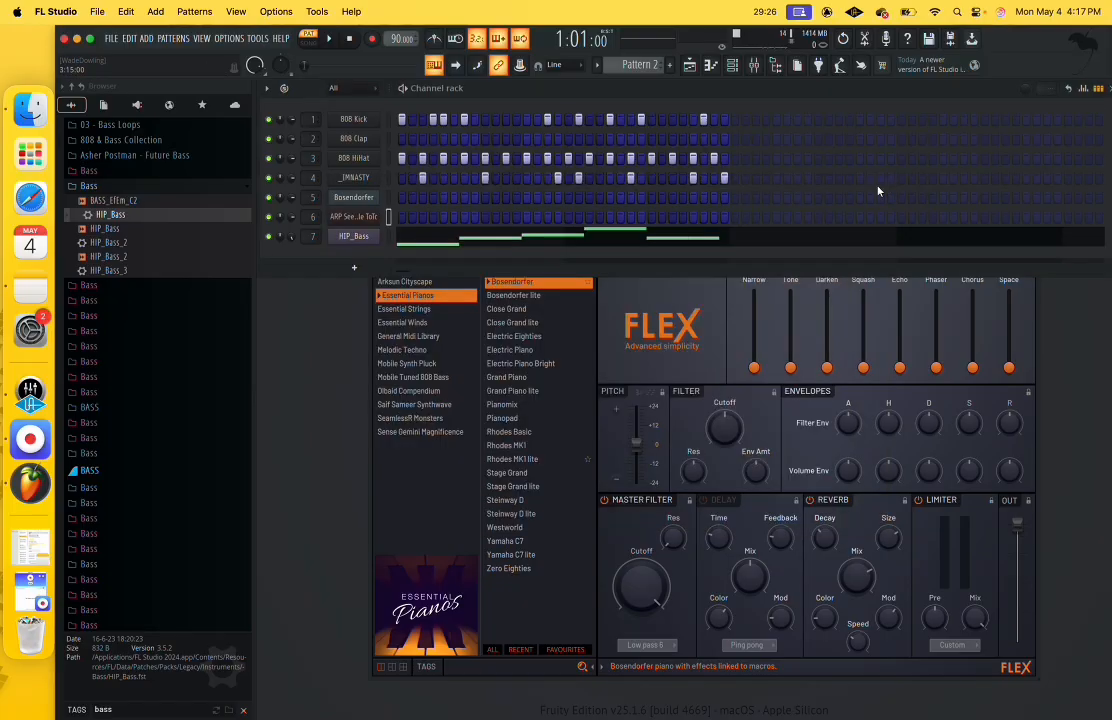
Check the Bosendorfer channel's FLEX piano and the ARP Seems Simple channel's Poizone synth, leaving both for the channel rack.
click(352, 199)
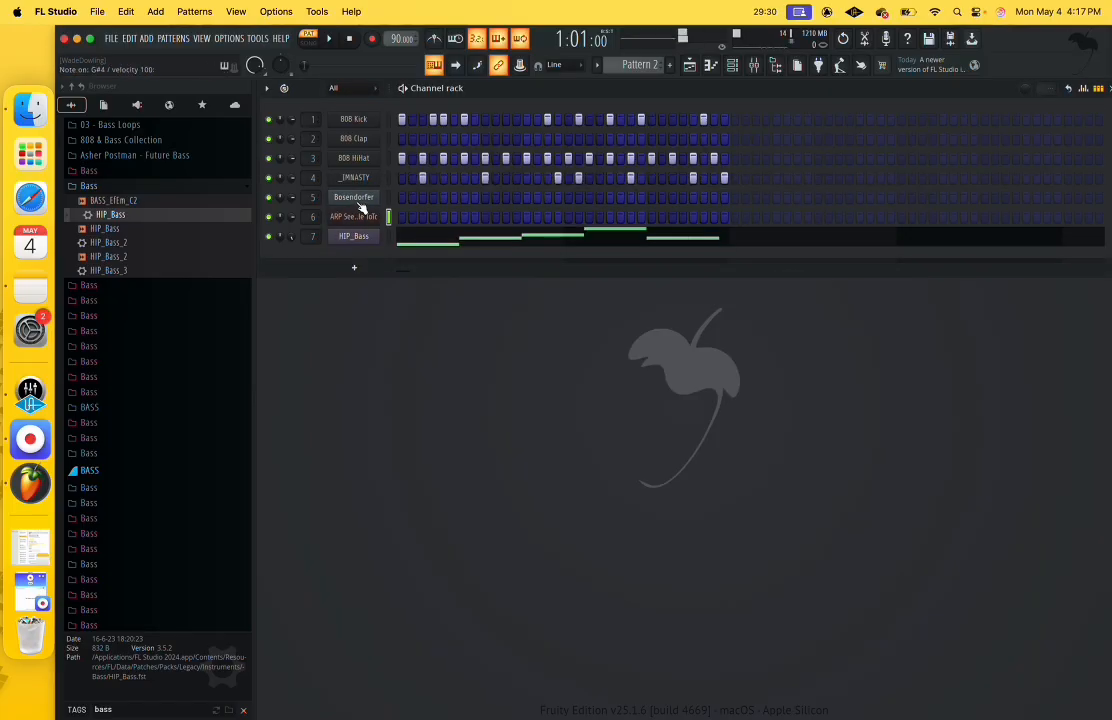
click(355, 200)
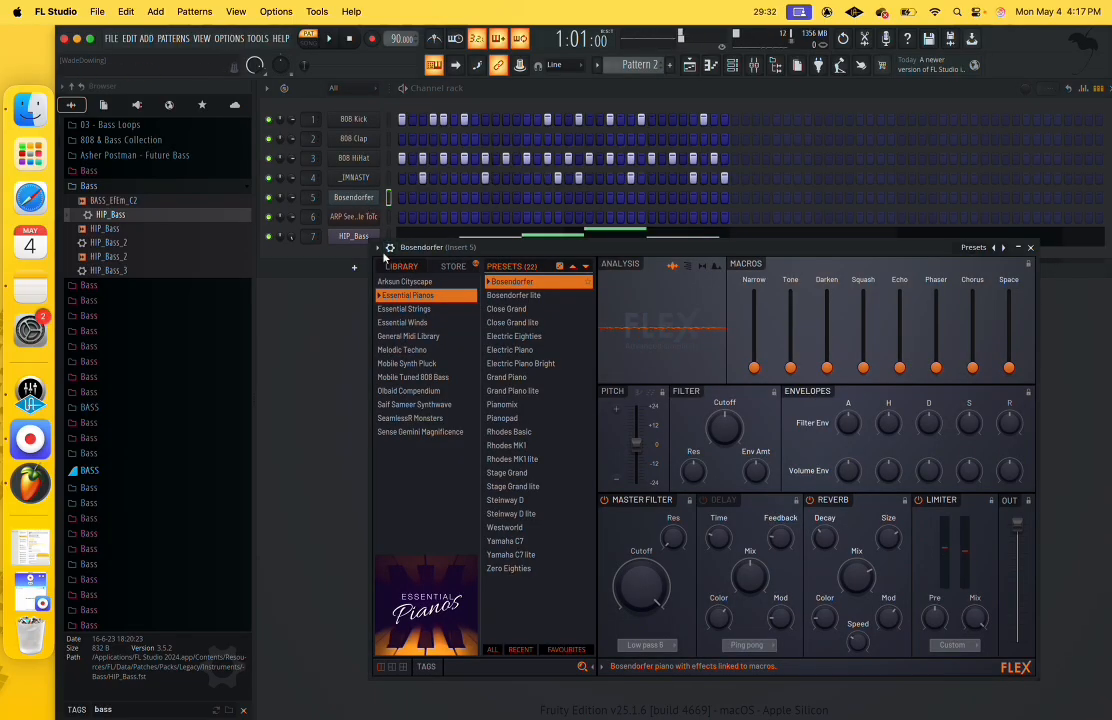
click(357, 258)
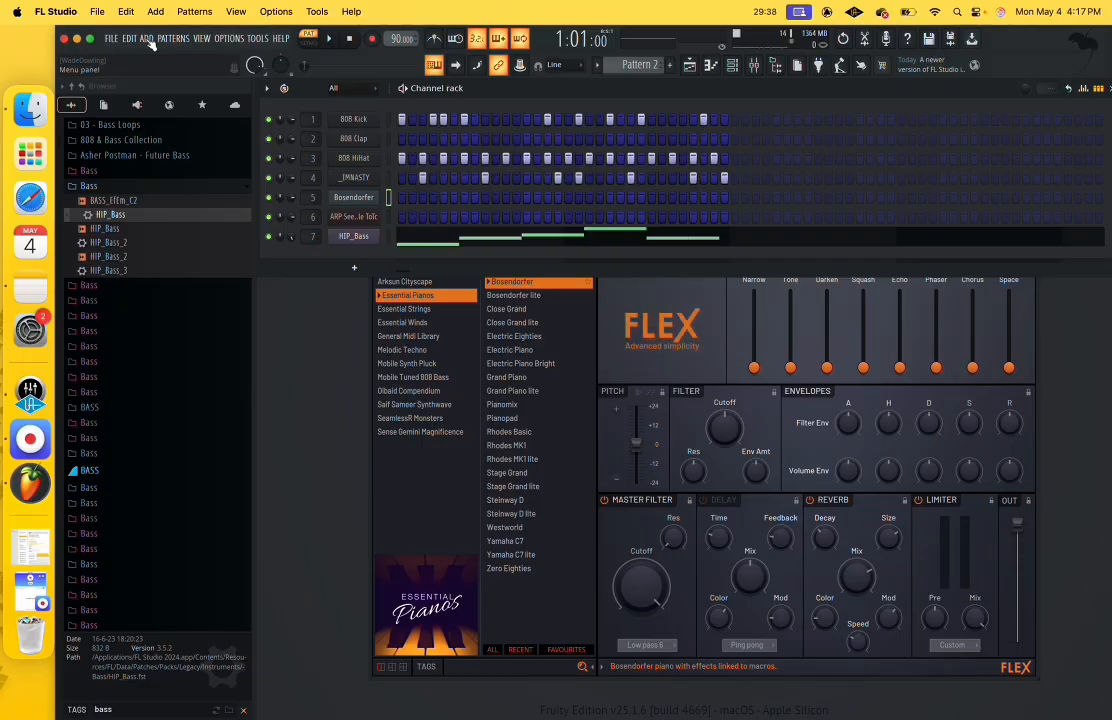
click(353, 218)
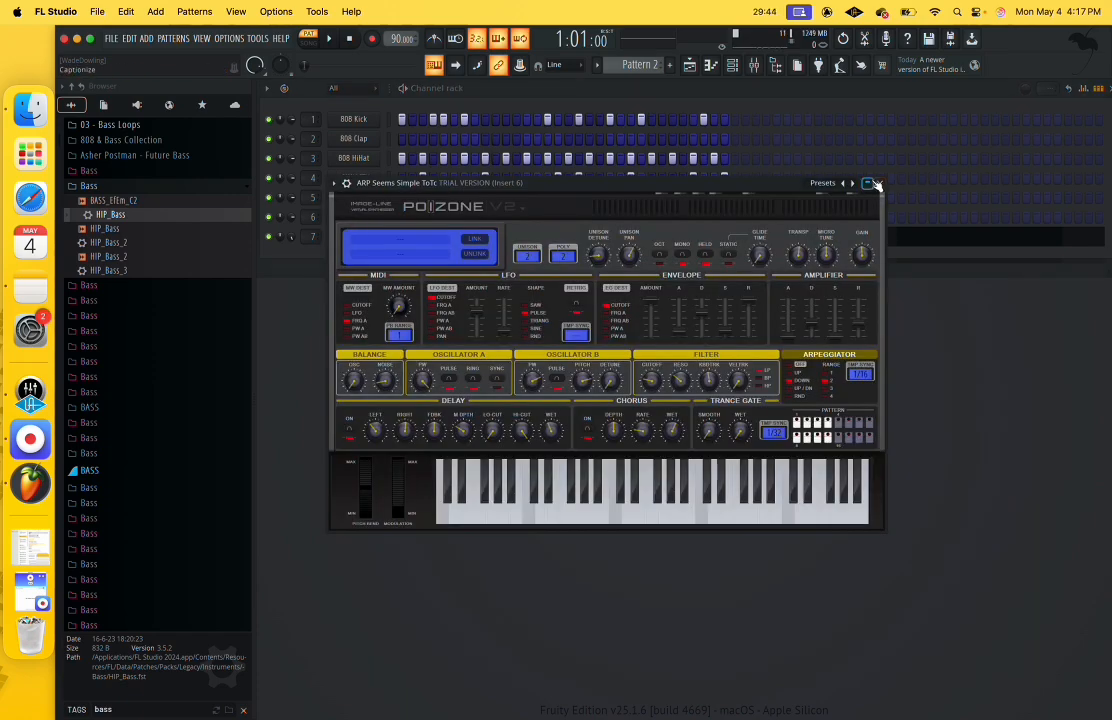
click(879, 183)
Clone the ARP Seems Simple channel and dismiss the Poizone trial warning.
right_click(359, 219)
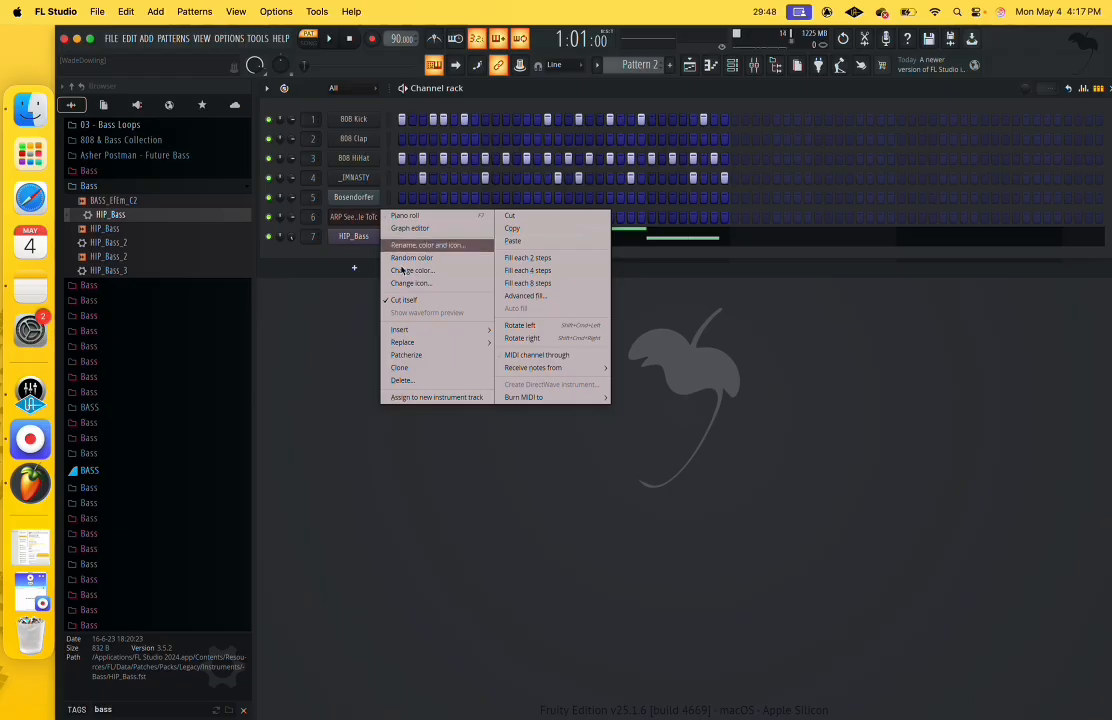
click(404, 367)
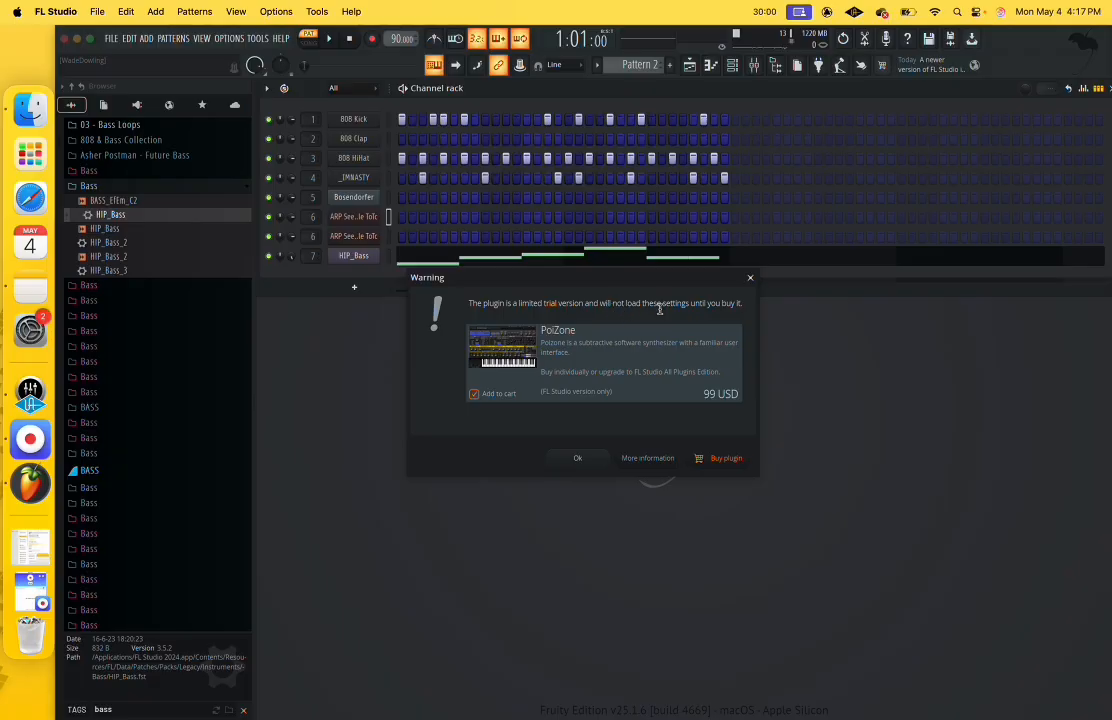
click(750, 279)
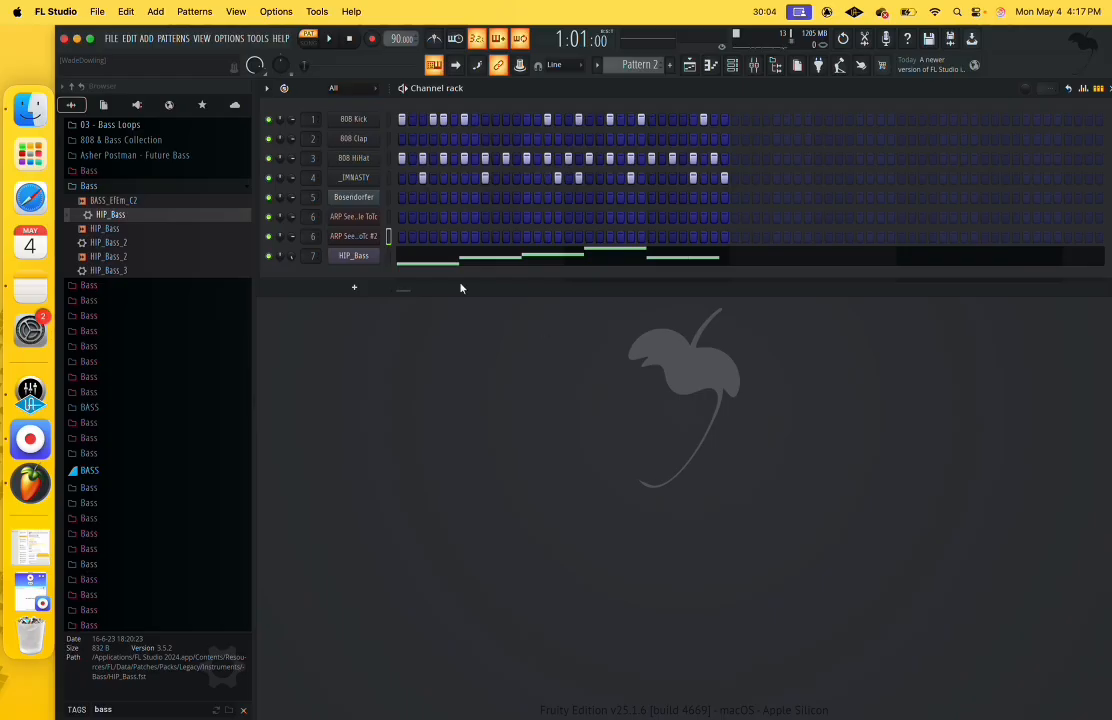
Compare the sound of the cloned ARP channel with the original ARP Seems Simple channel, then close the original's synth.
click(362, 241)
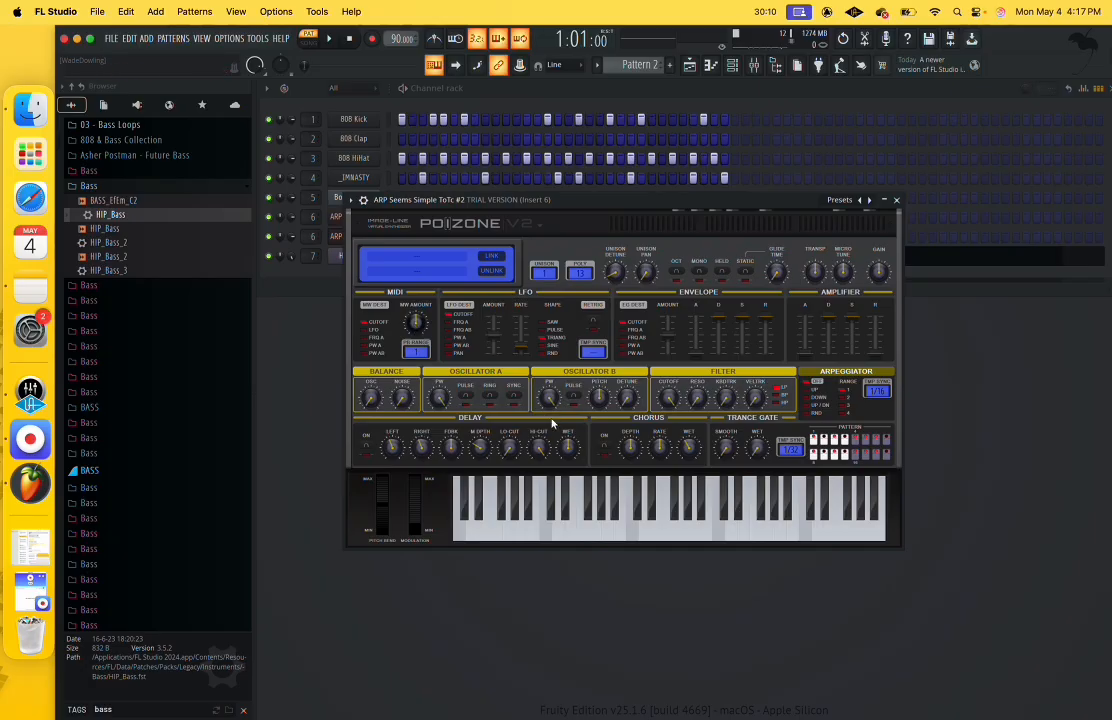
click(338, 238)
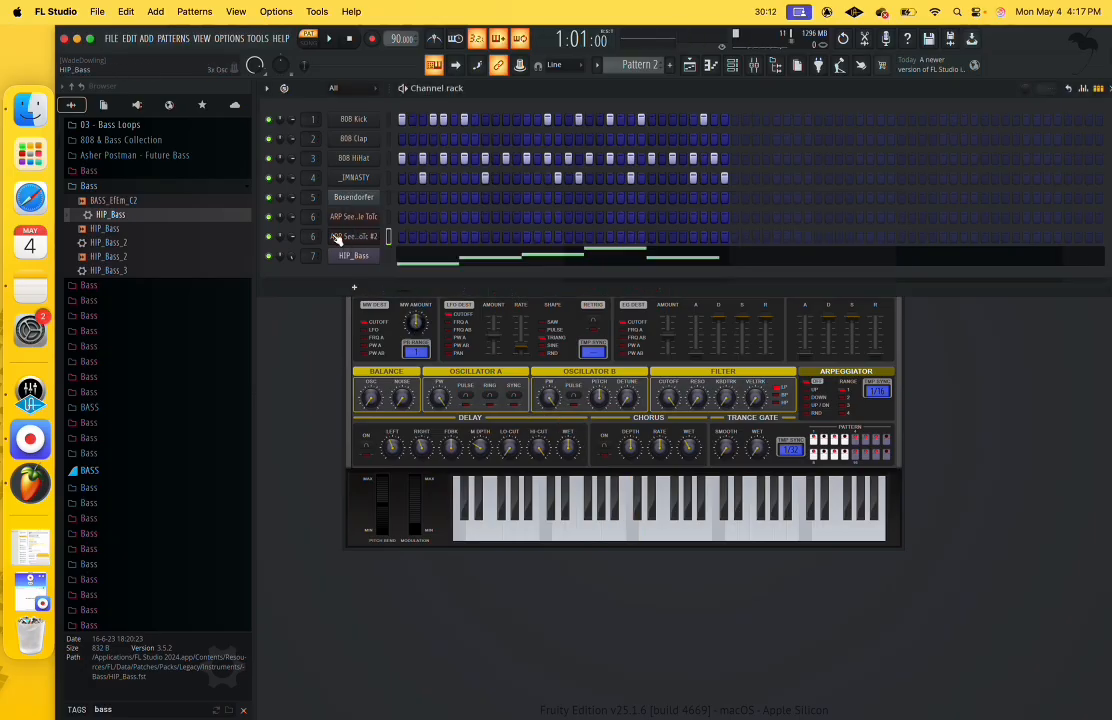
click(351, 222)
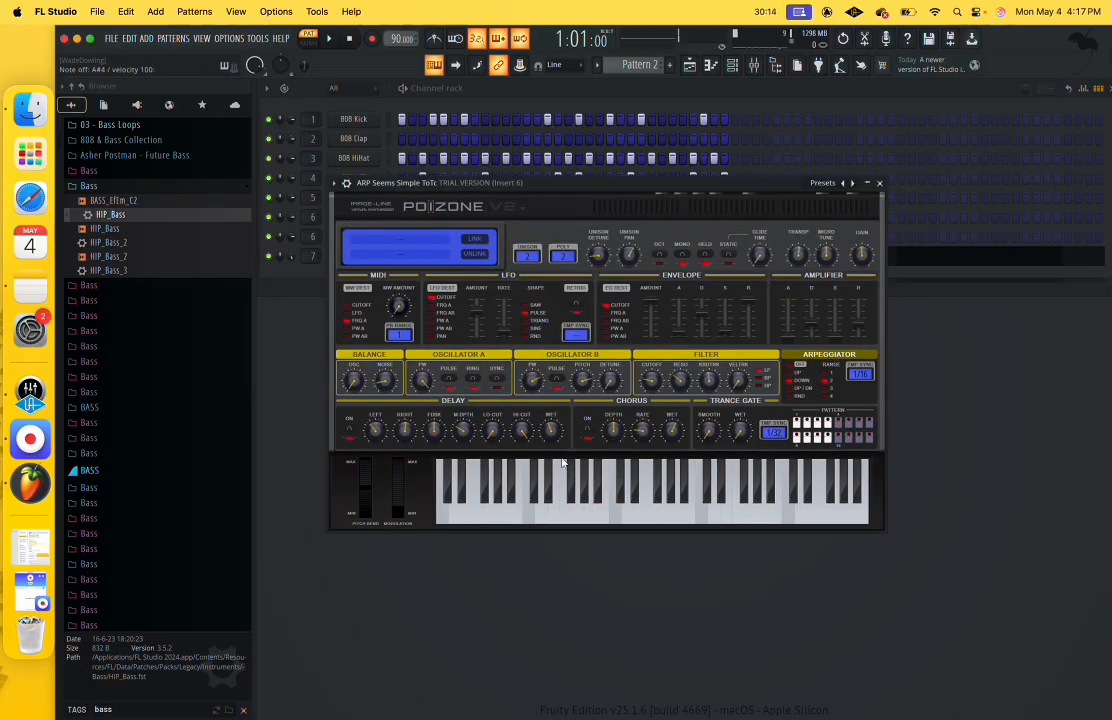
click(881, 184)
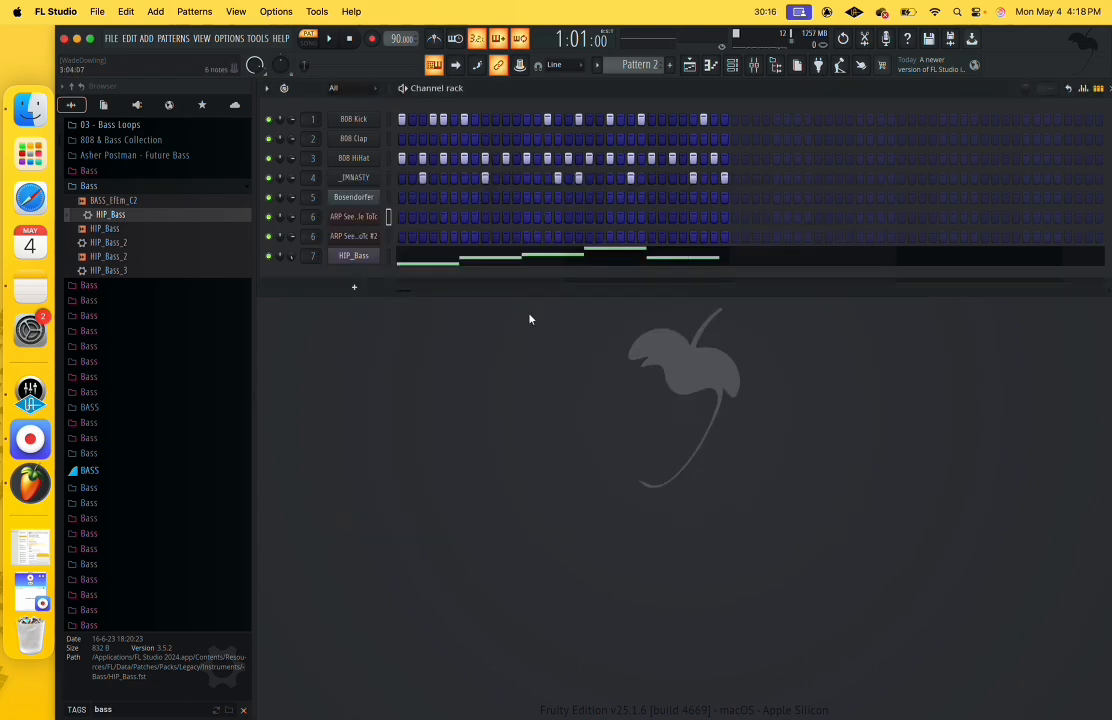
Step through the cloned channel's Poizone presets while auditioning notes and choose ARP Rototiller TC.
click(362, 238)
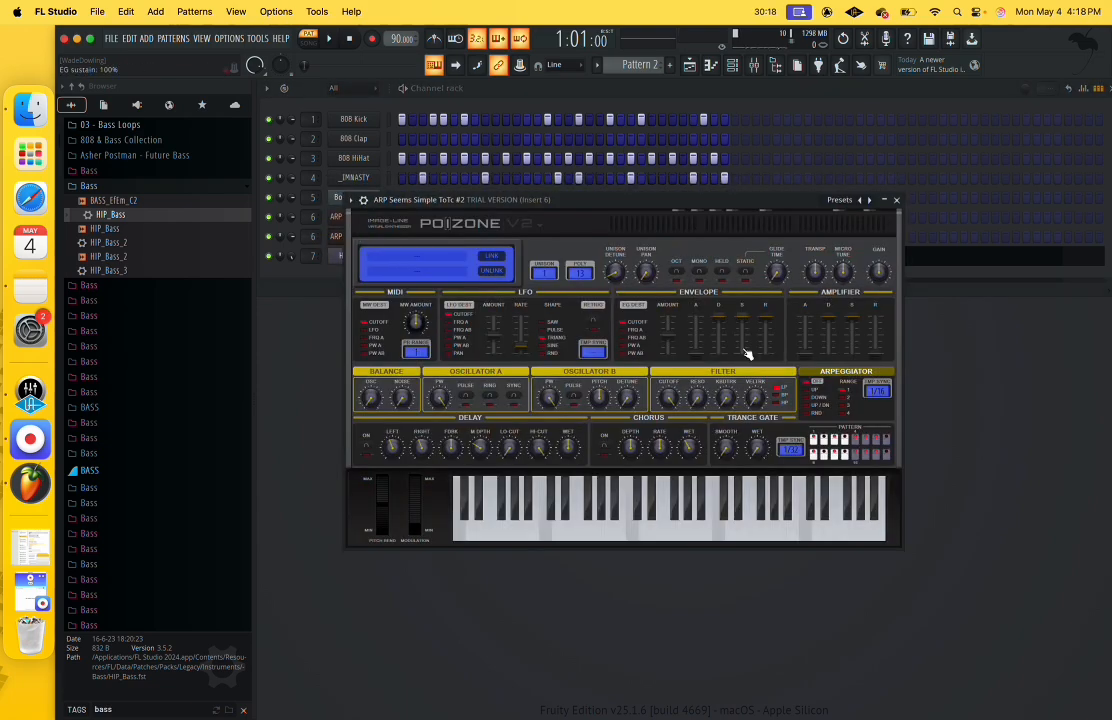
click(869, 201)
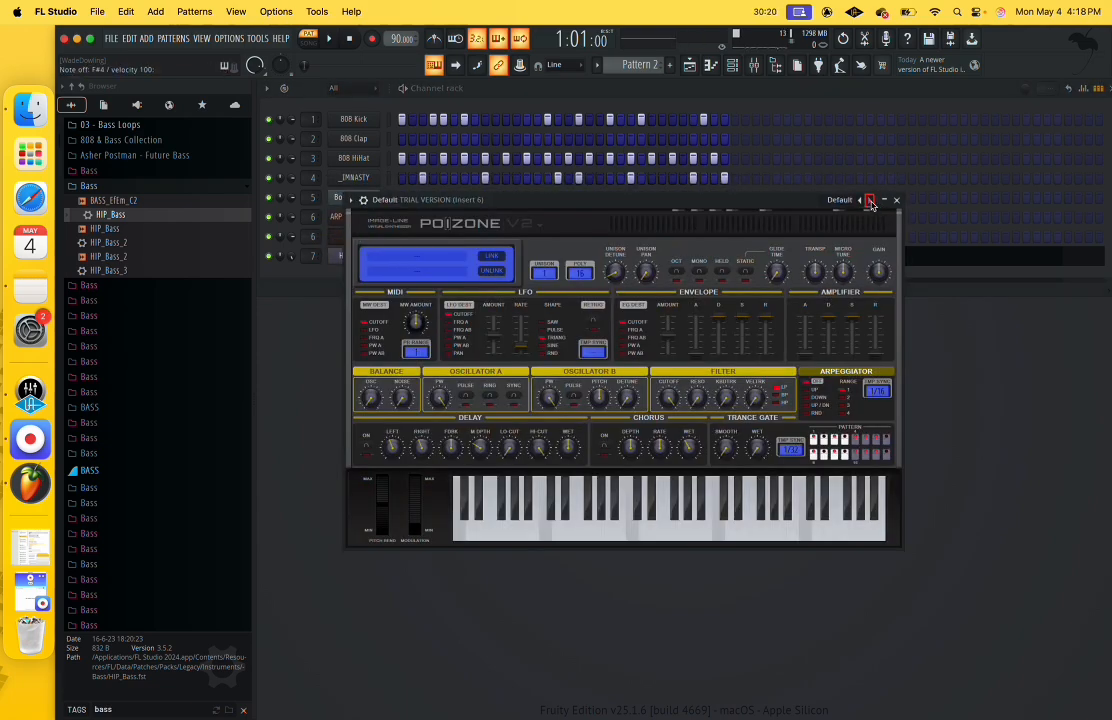
click(869, 201)
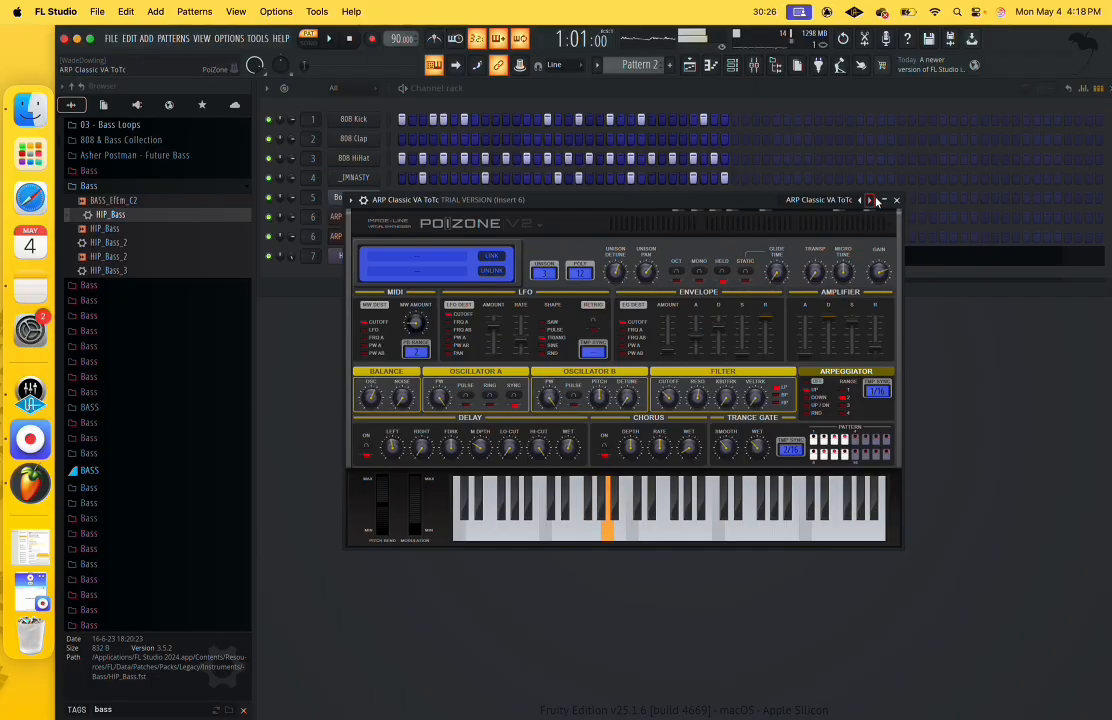
click(869, 201)
click(869, 201)
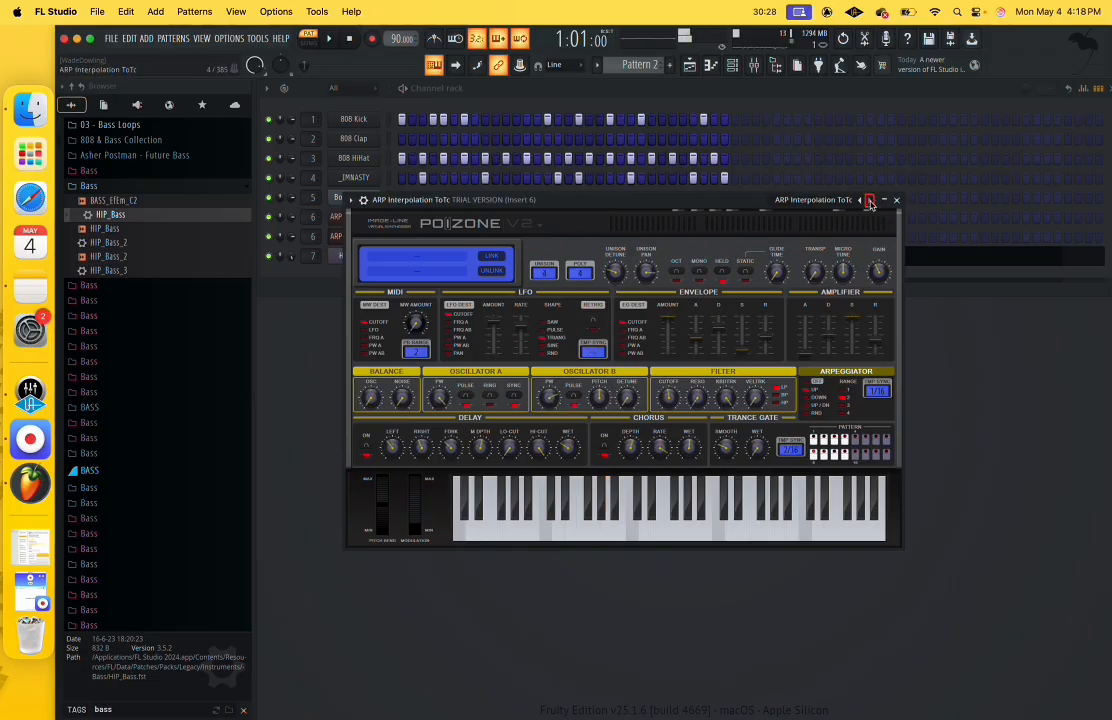
click(869, 201)
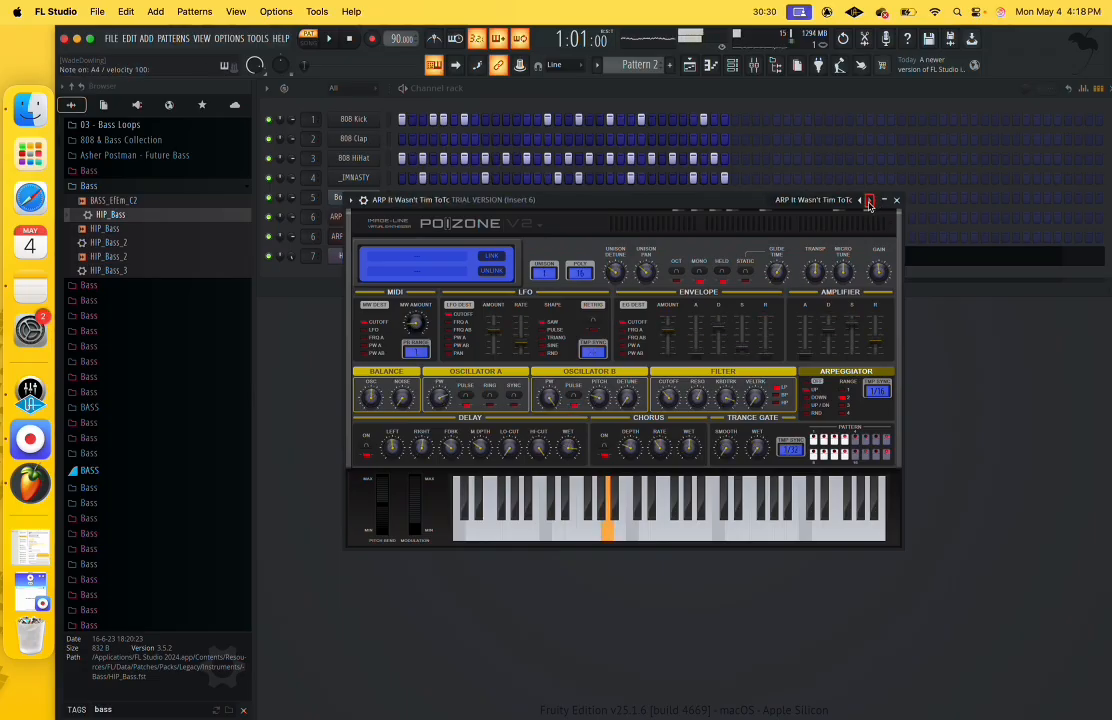
click(869, 201)
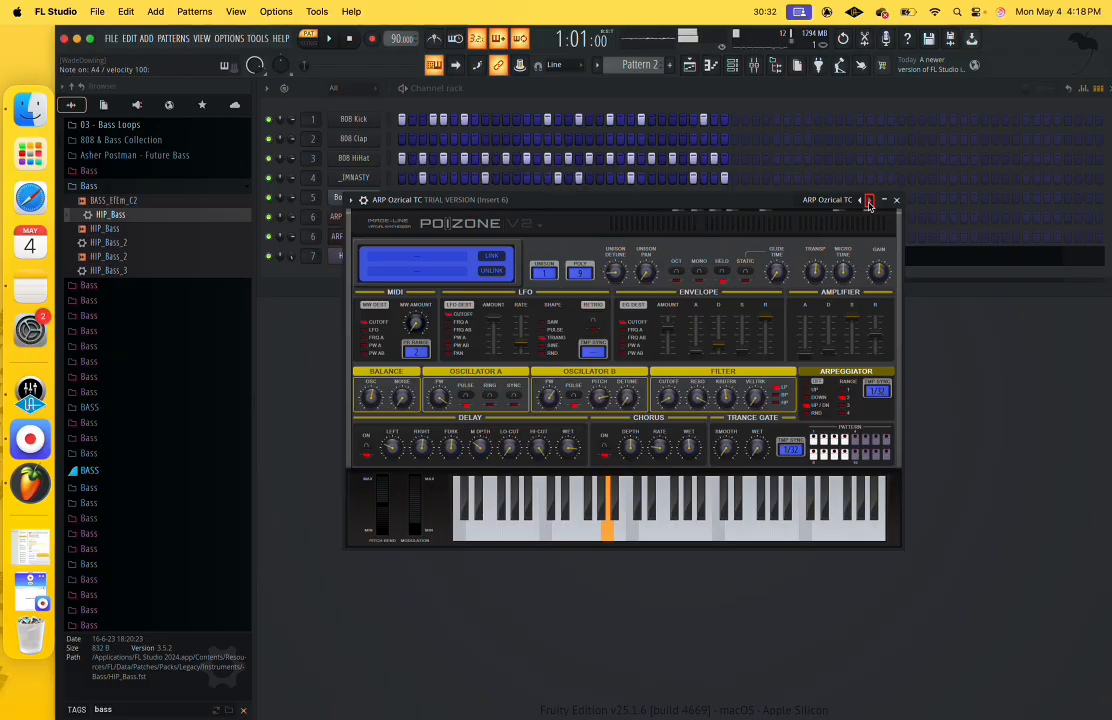
click(869, 201)
click(869, 201)
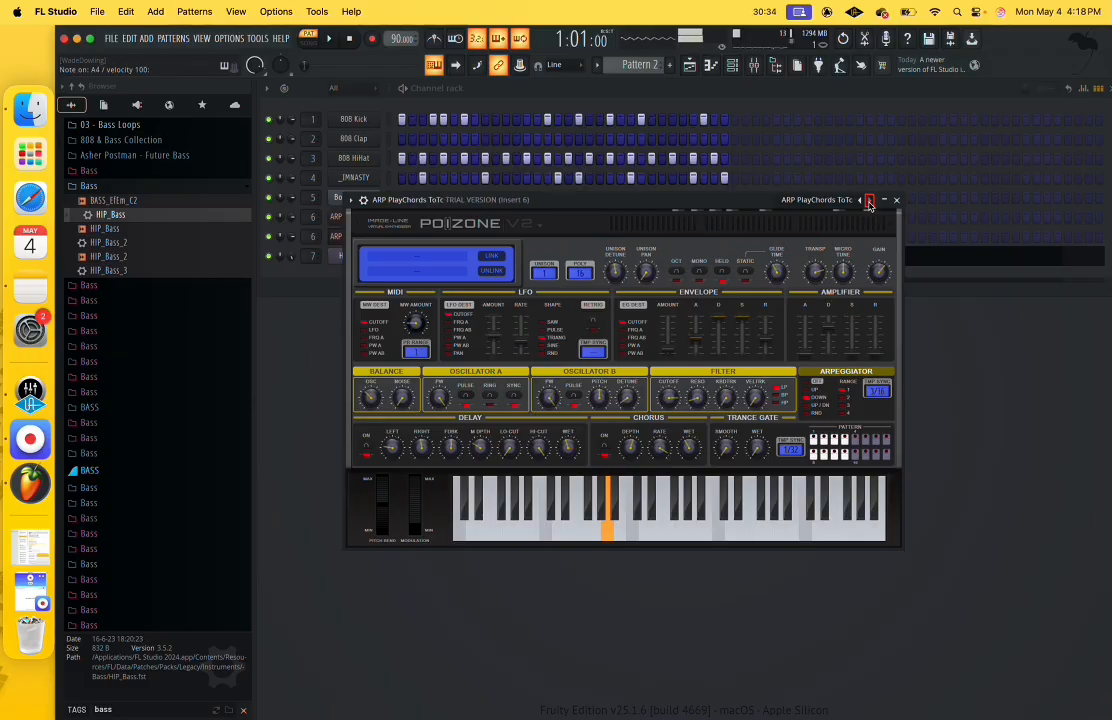
click(869, 201)
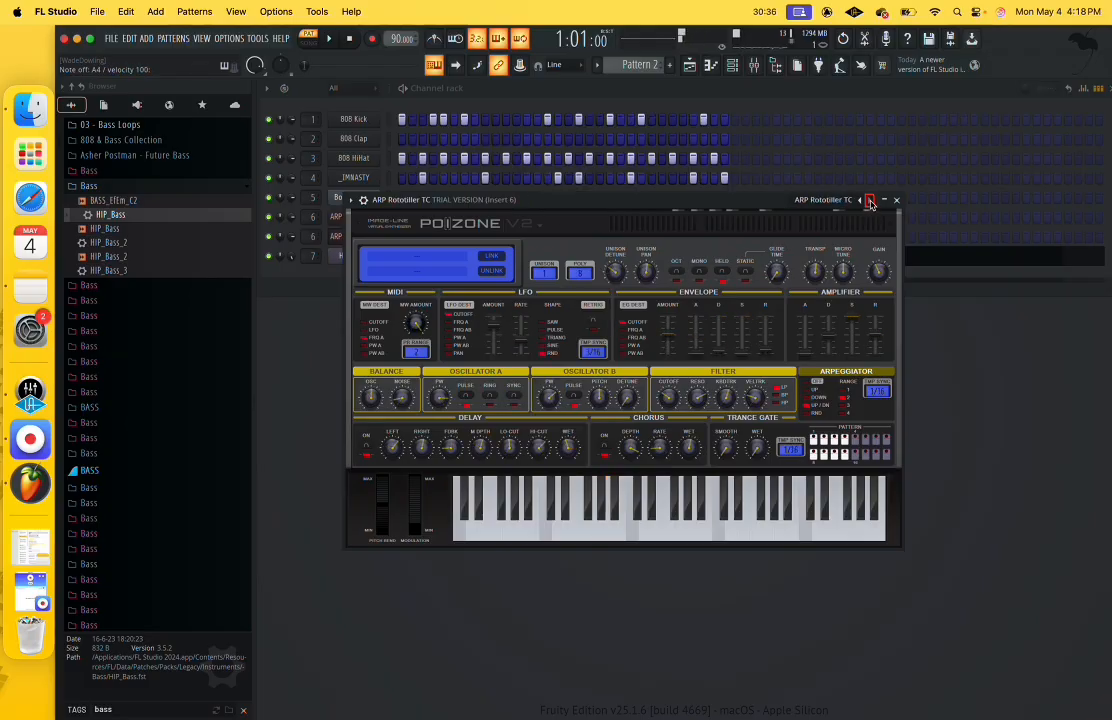
Rehearse an ascending four-note line starting on A4 with the ARP Rototiller TC preset.
key(n)
key(m)
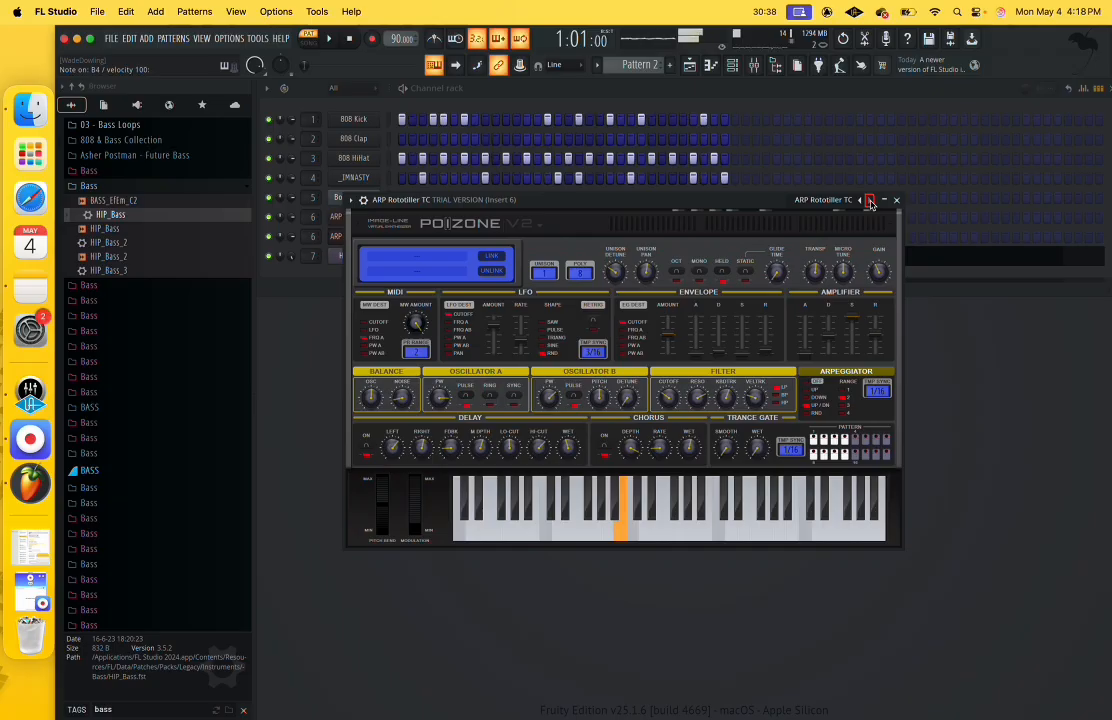
key(comma)
key(period)
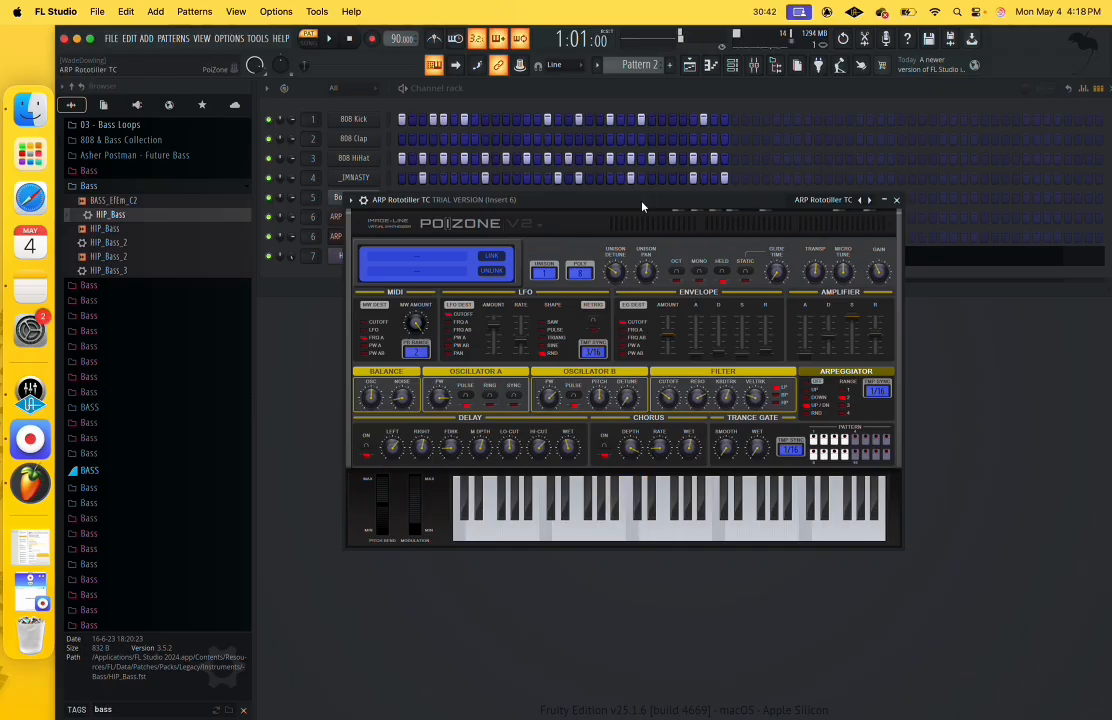
Record an ascending four-note line from A4 to D5 on the ARP Rototiller TC channel in Pattern 2 and play it back.
click(483, 95)
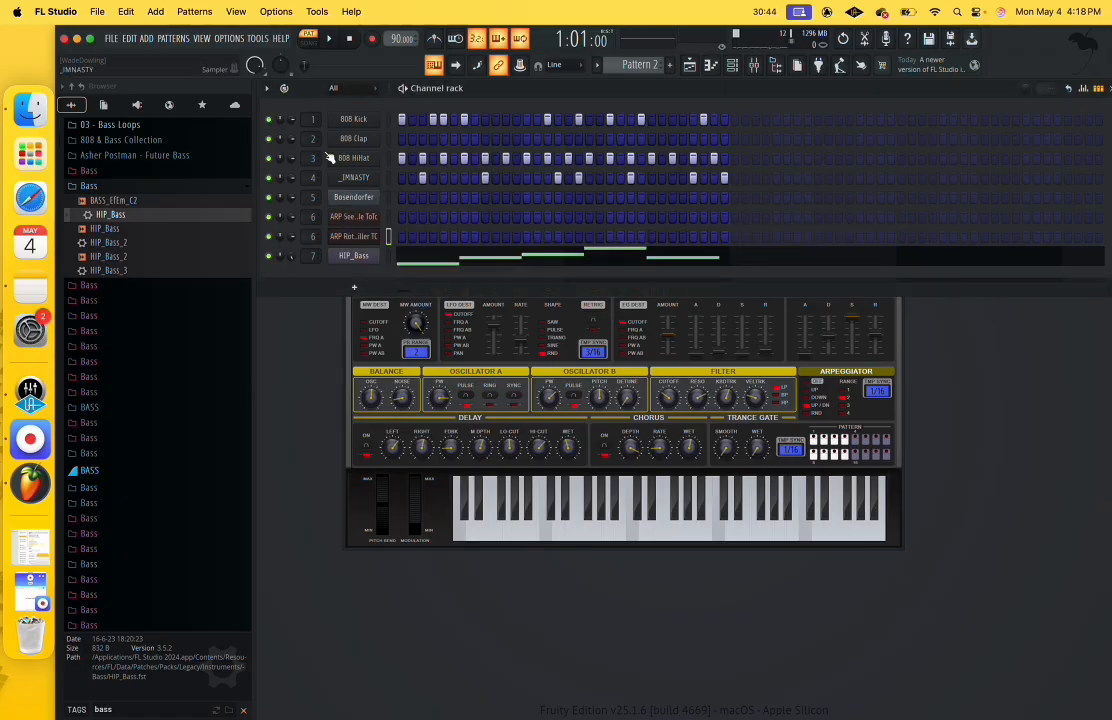
click(373, 44)
click(578, 465)
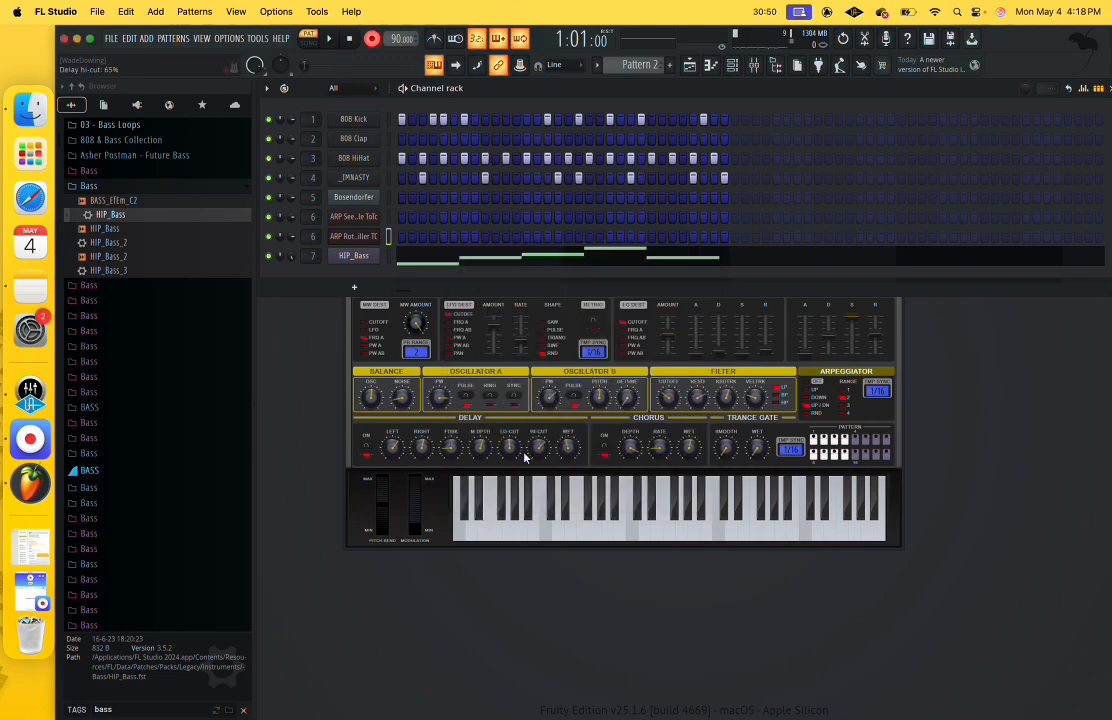
click(330, 39)
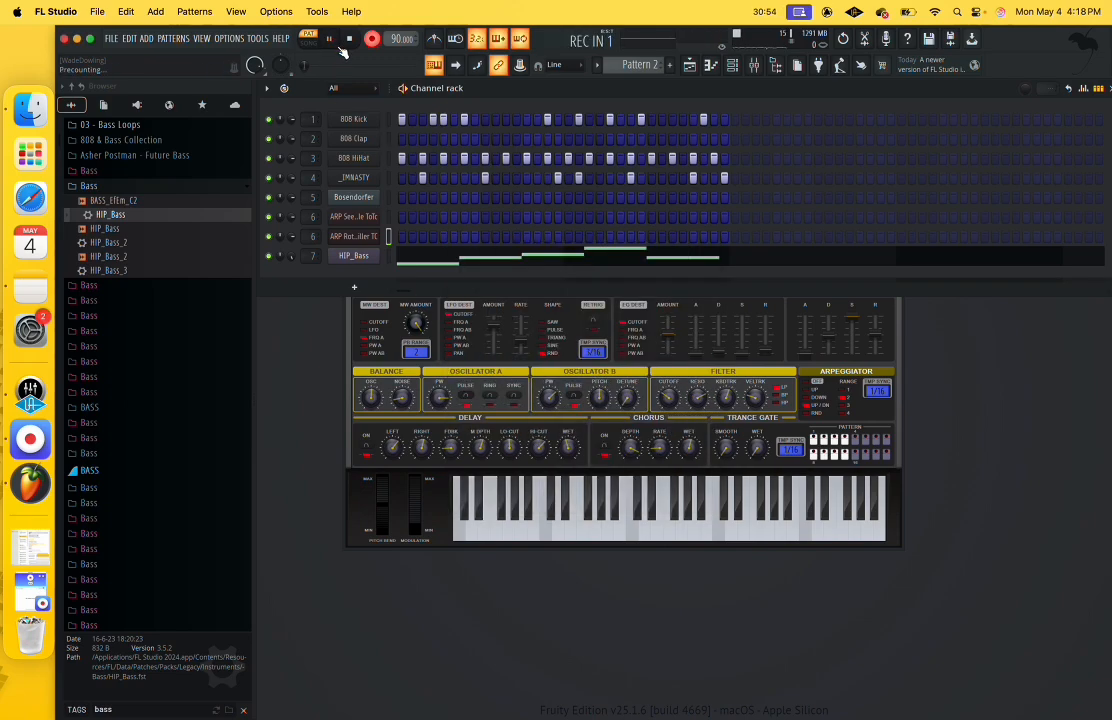
key(n)
key(m)
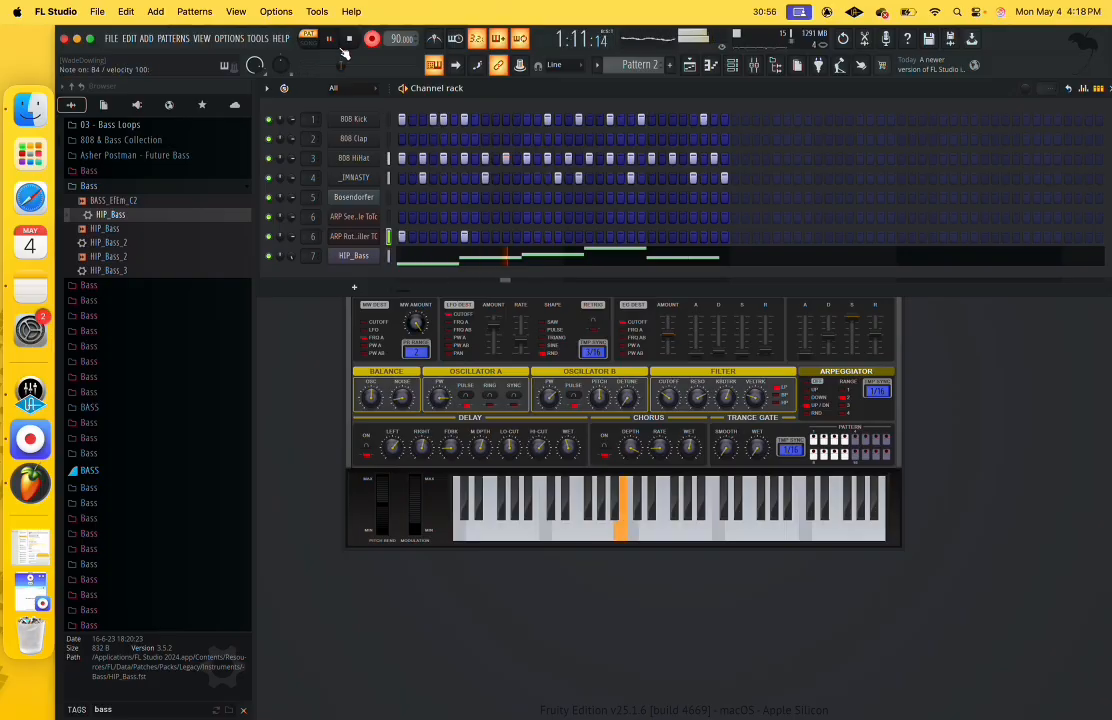
key(comma)
key(period)
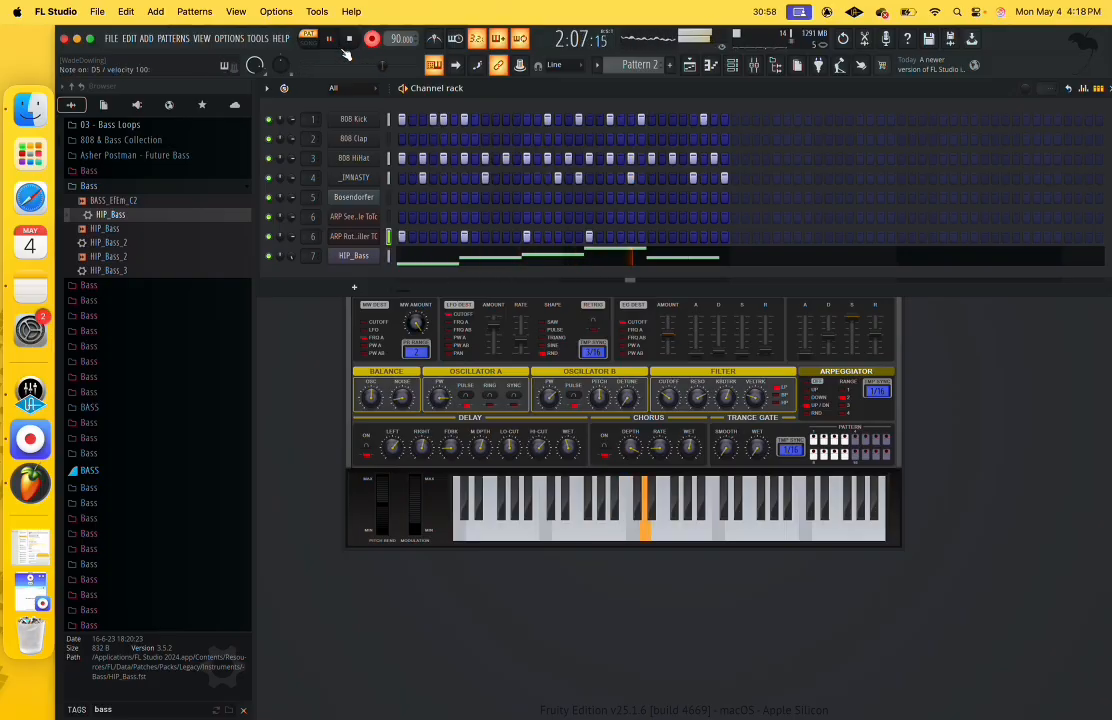
click(349, 40)
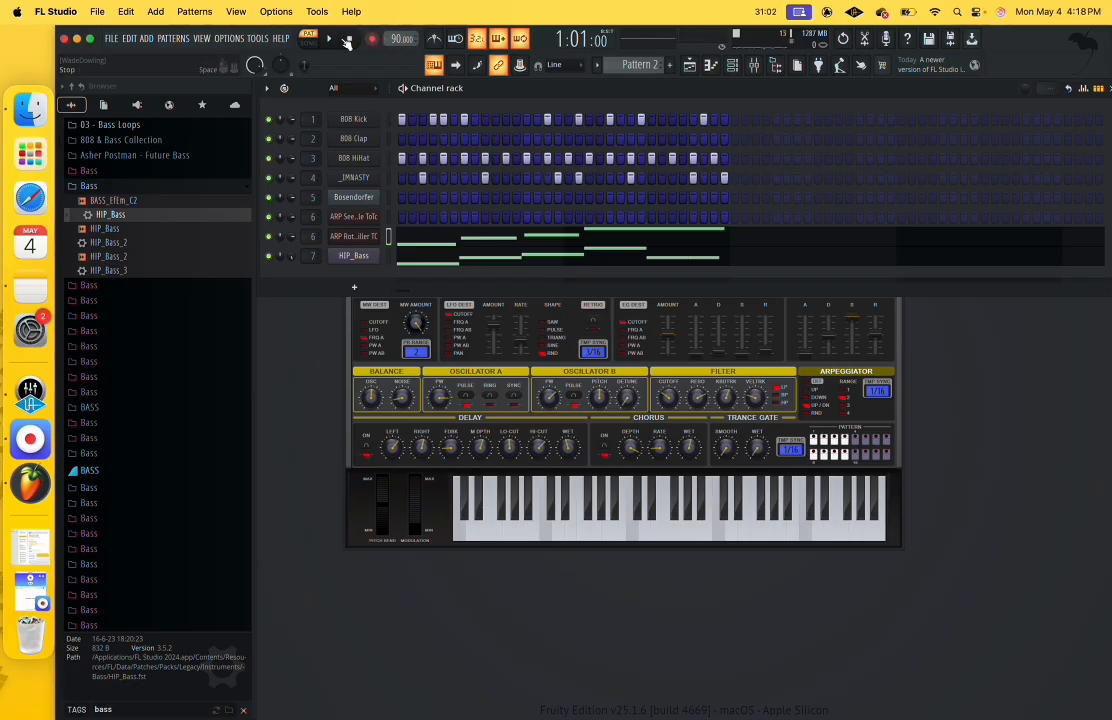
key(space)
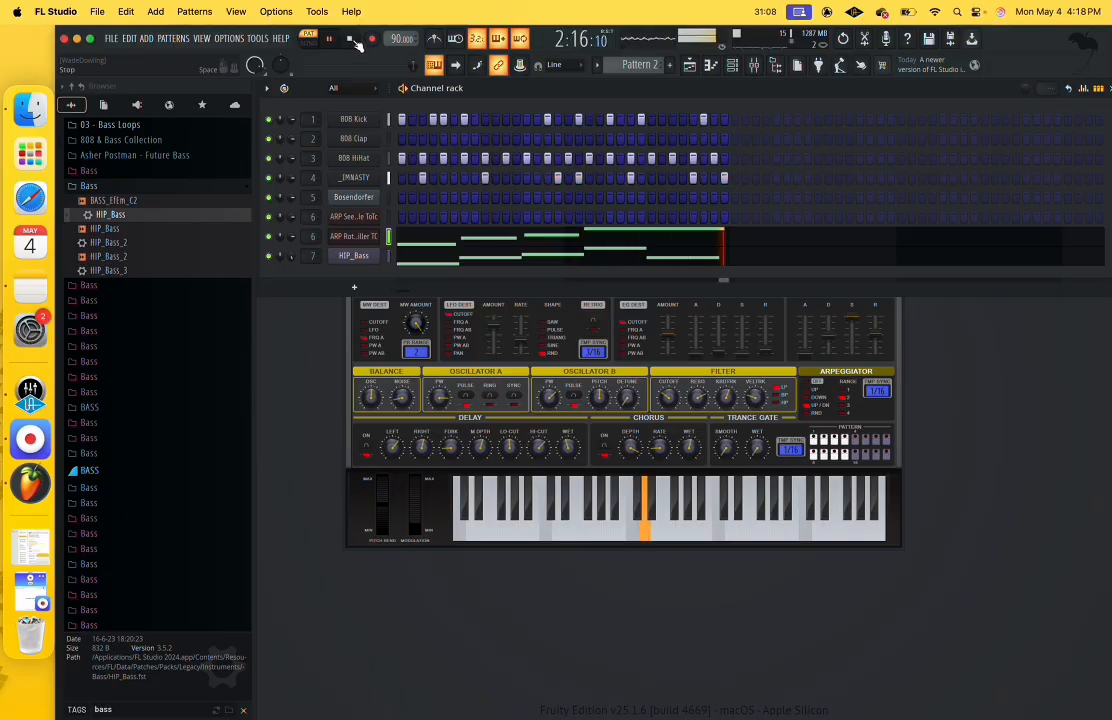
click(352, 40)
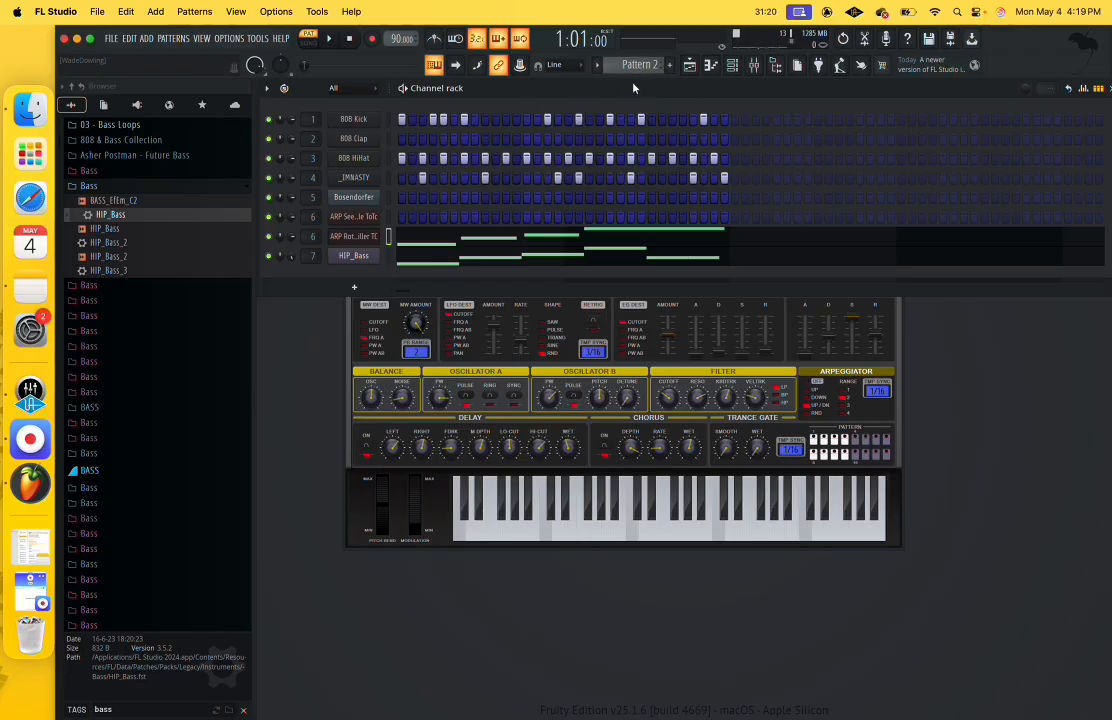
In song mode, place three consecutive Pattern 1 clips on Track 1 of the playlist, starting at bar 1.
click(309, 40)
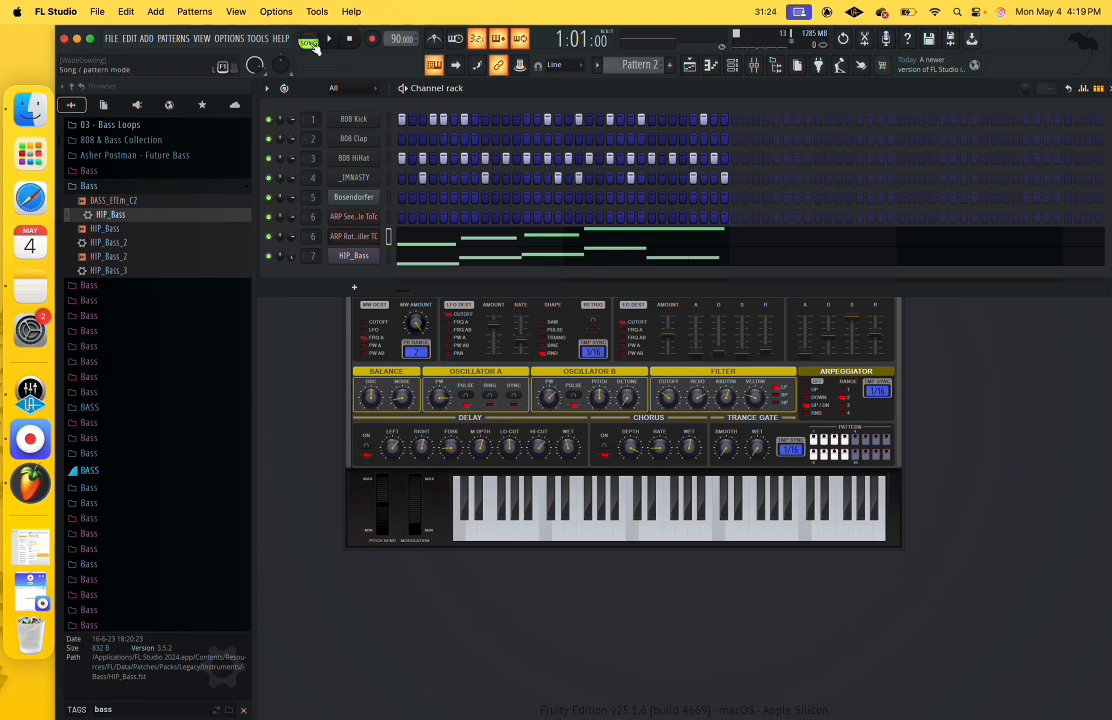
click(690, 67)
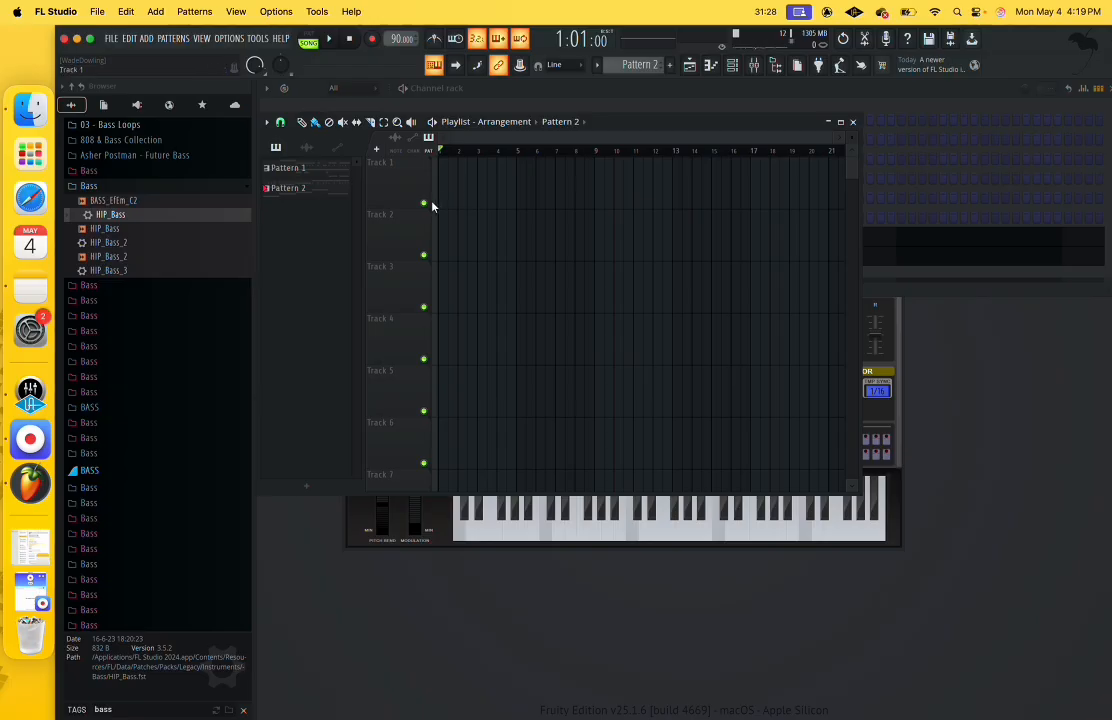
click(291, 171)
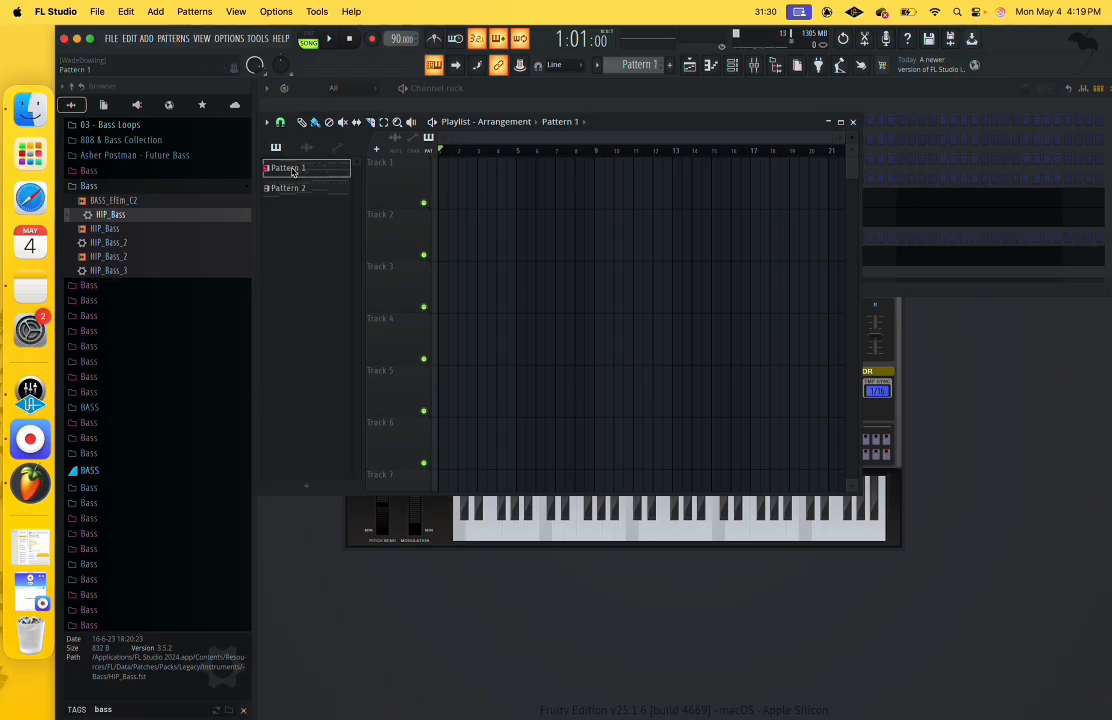
click(444, 184)
click(488, 184)
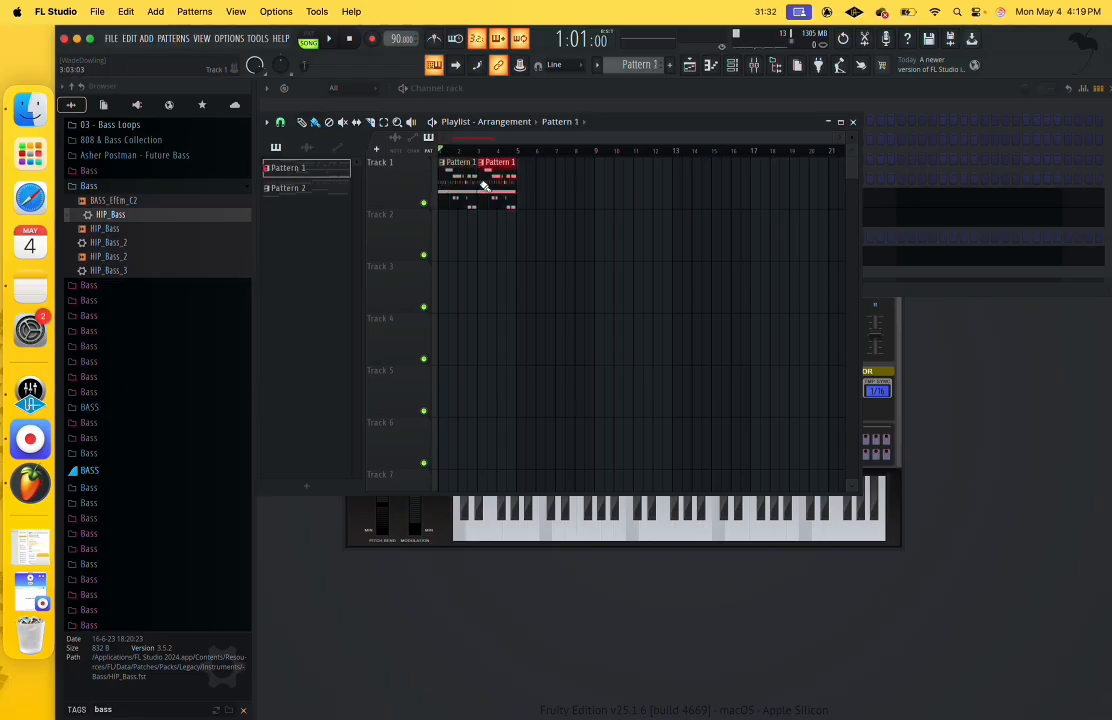
click(522, 191)
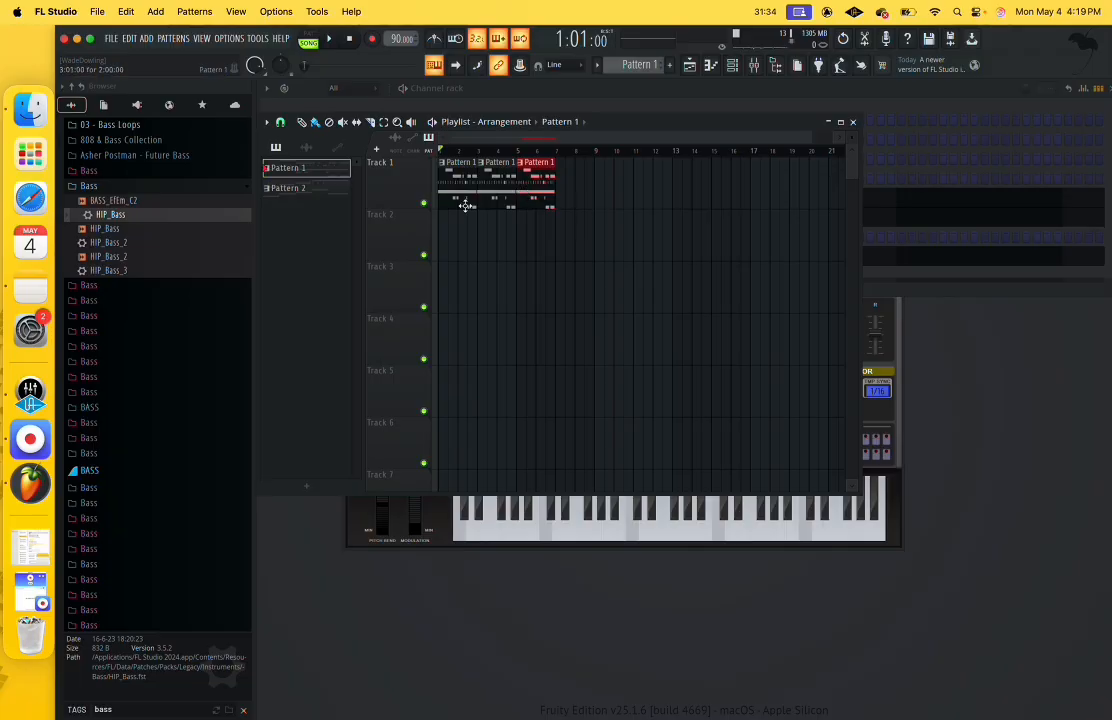
Place a Pattern 2 clip at bar 7 on Track 1 and play the arrangement, returning to pattern mode with the playlist closed.
click(292, 188)
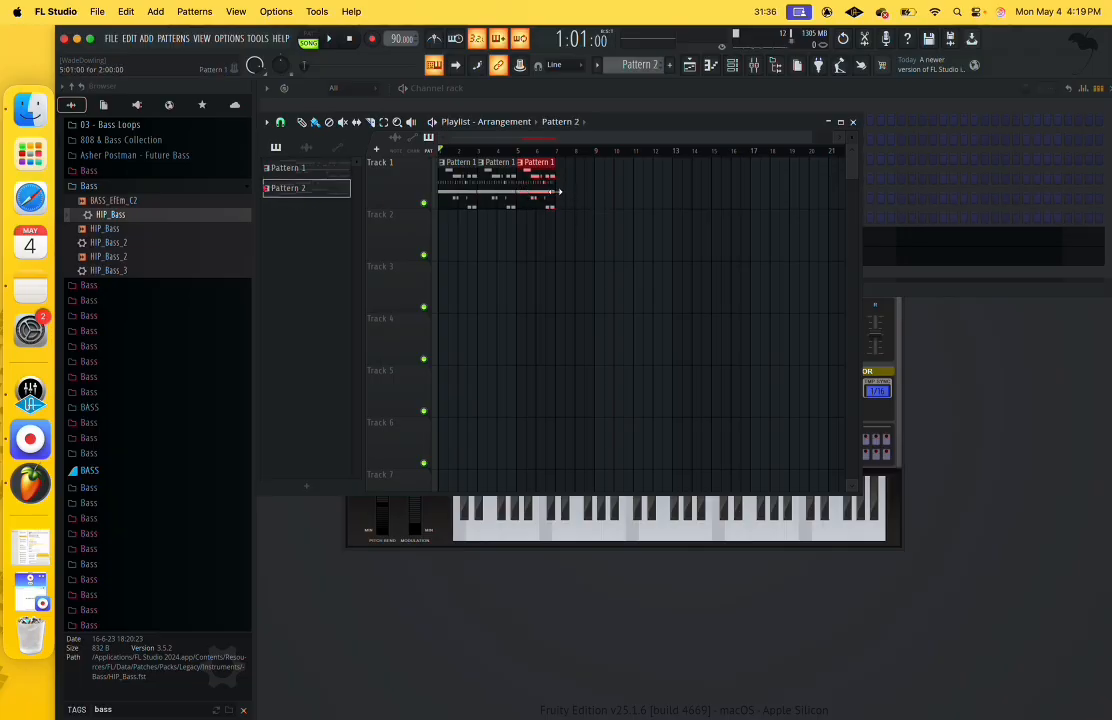
click(570, 185)
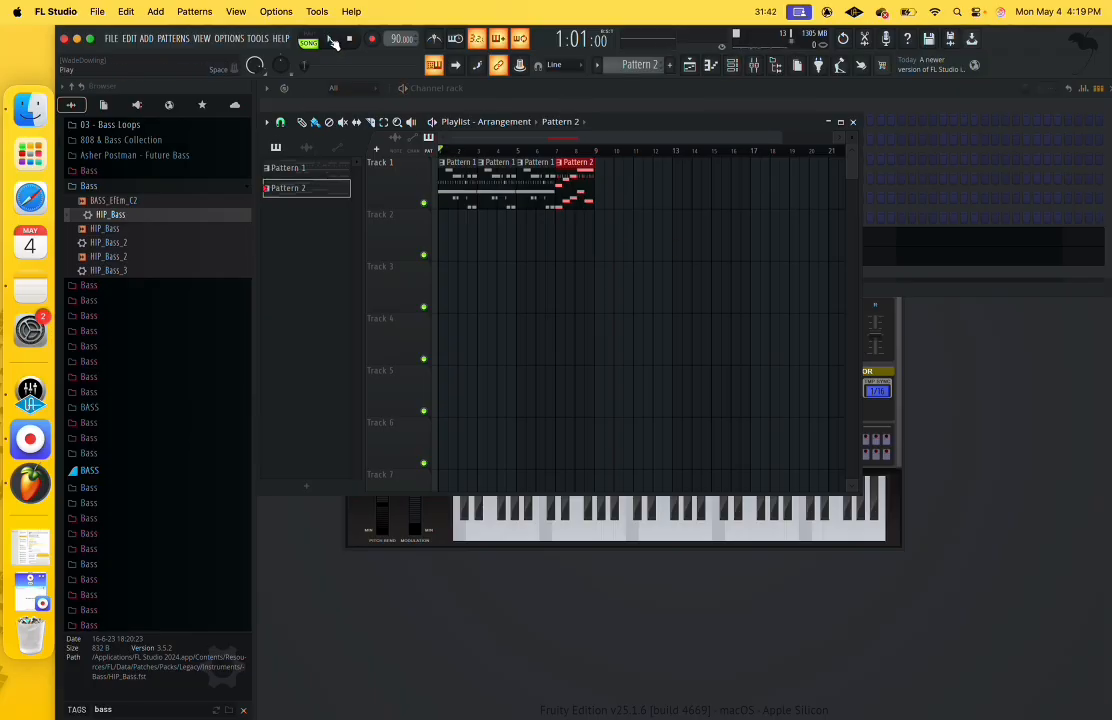
click(333, 40)
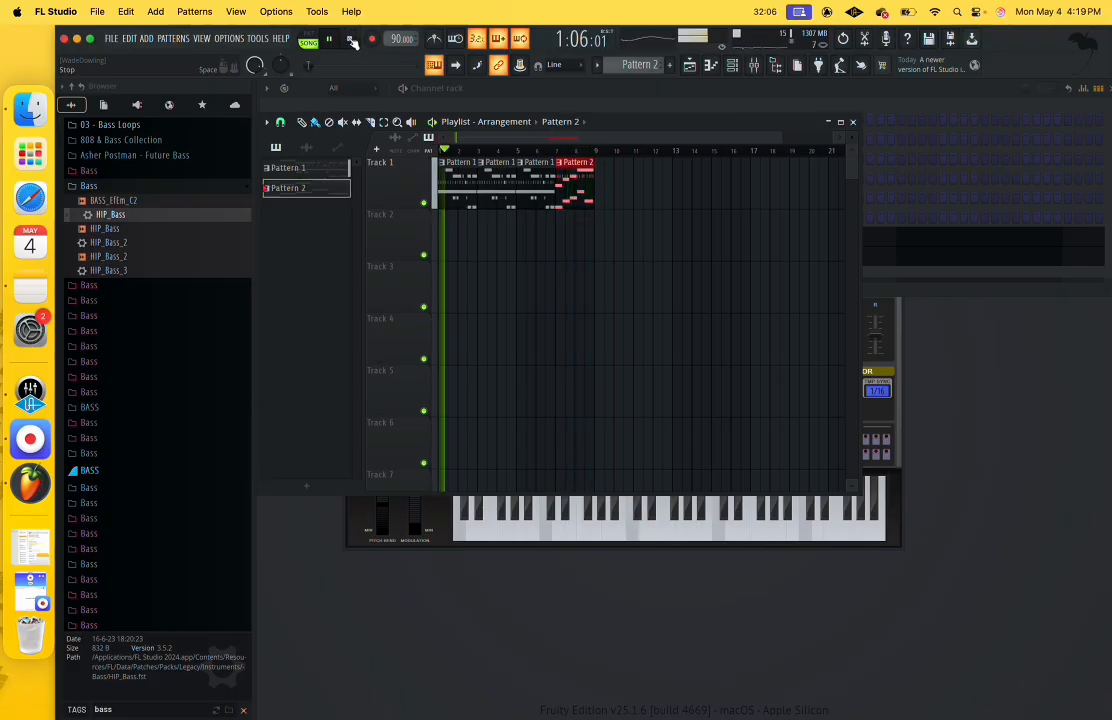
click(349, 38)
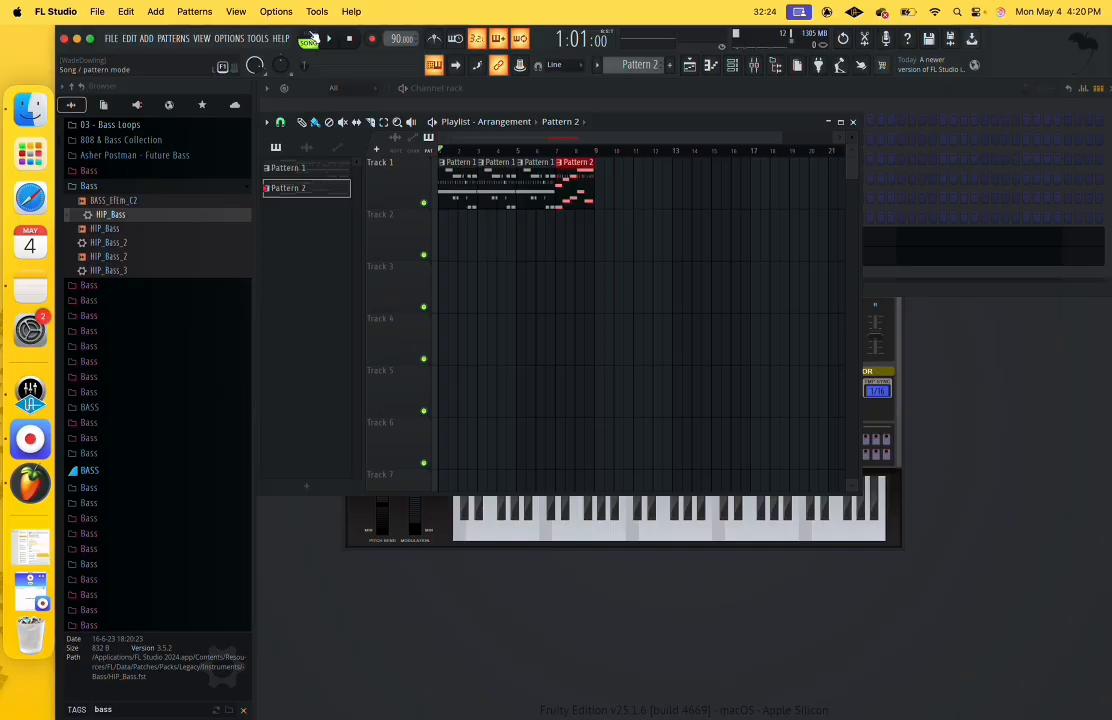
key(l)
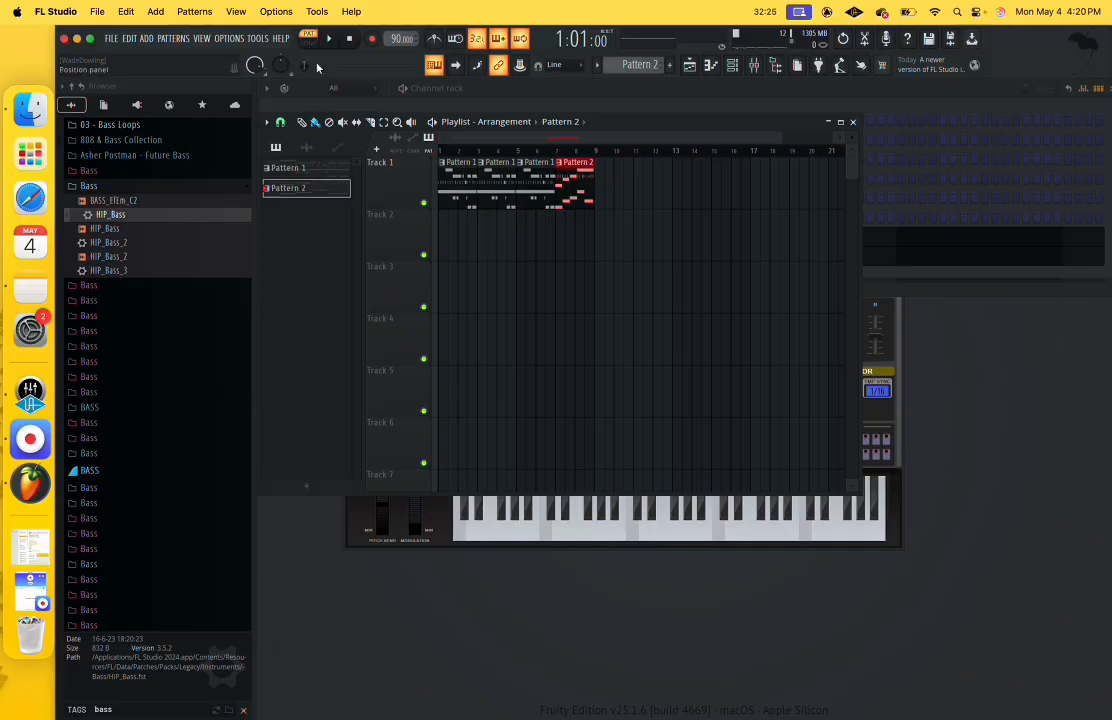
click(852, 121)
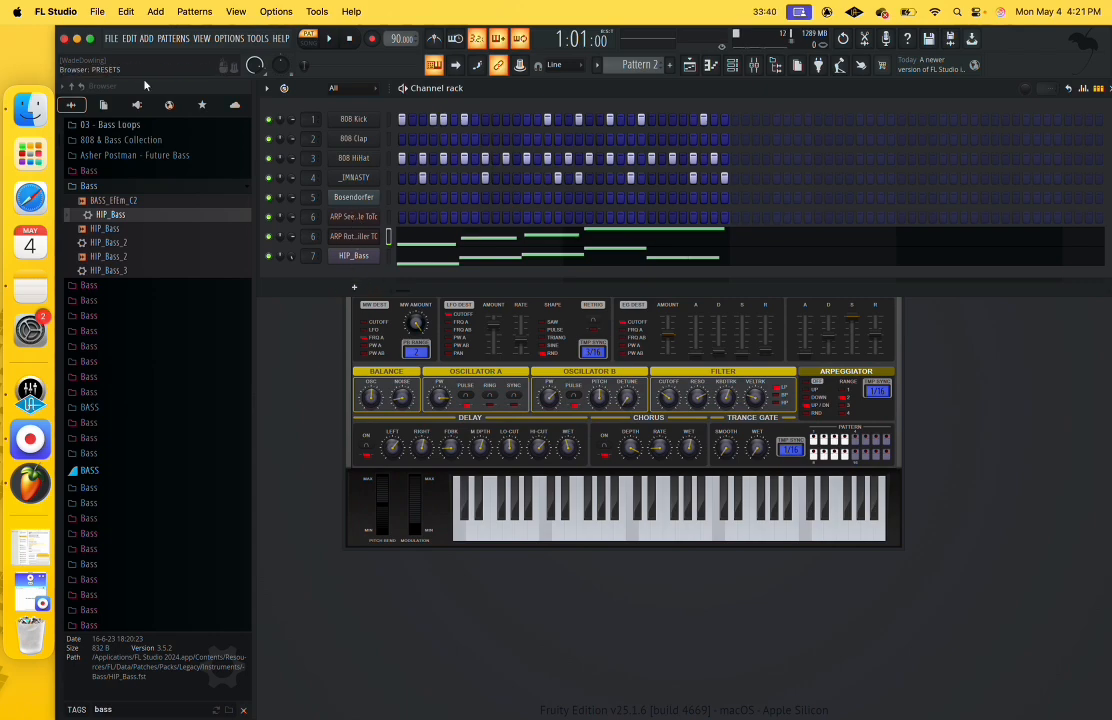
Open young rap protege.flp from its folder in Projects without saving the current project, allowing access to the Downloads folder.
click(111, 38)
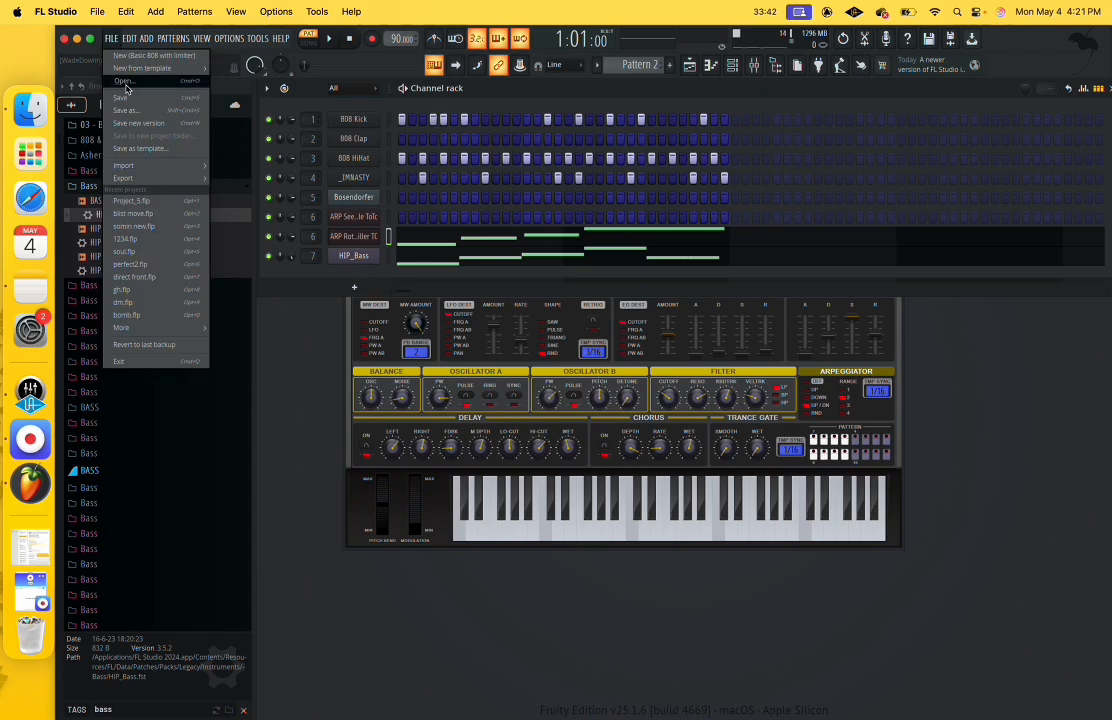
click(125, 84)
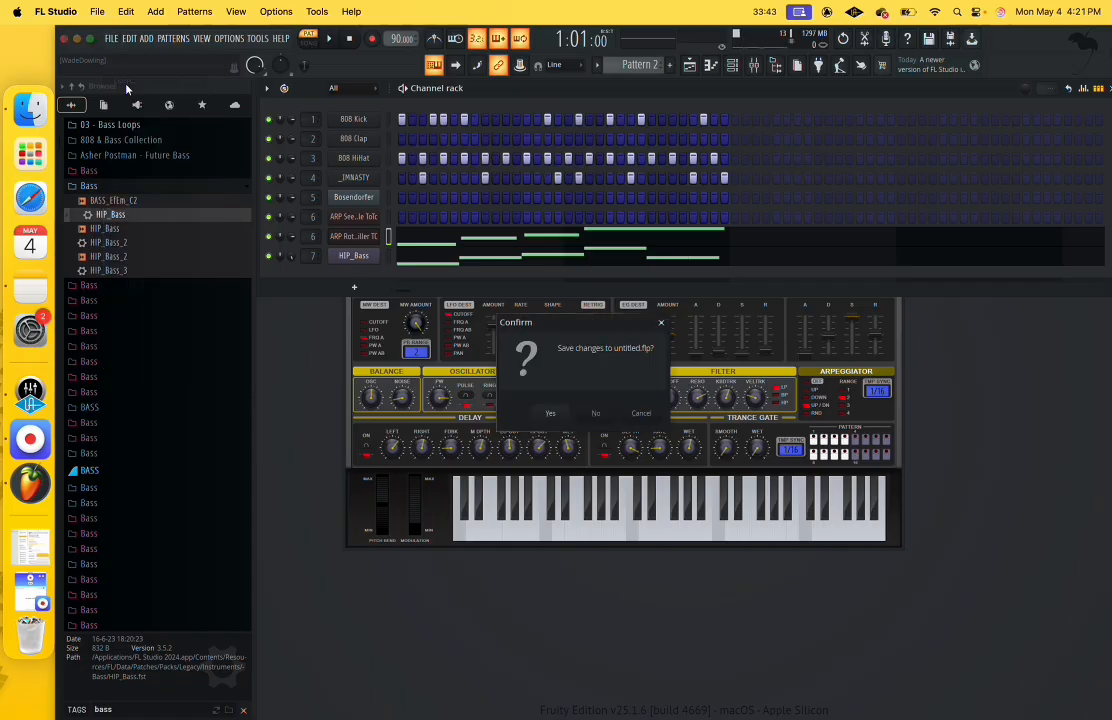
click(595, 414)
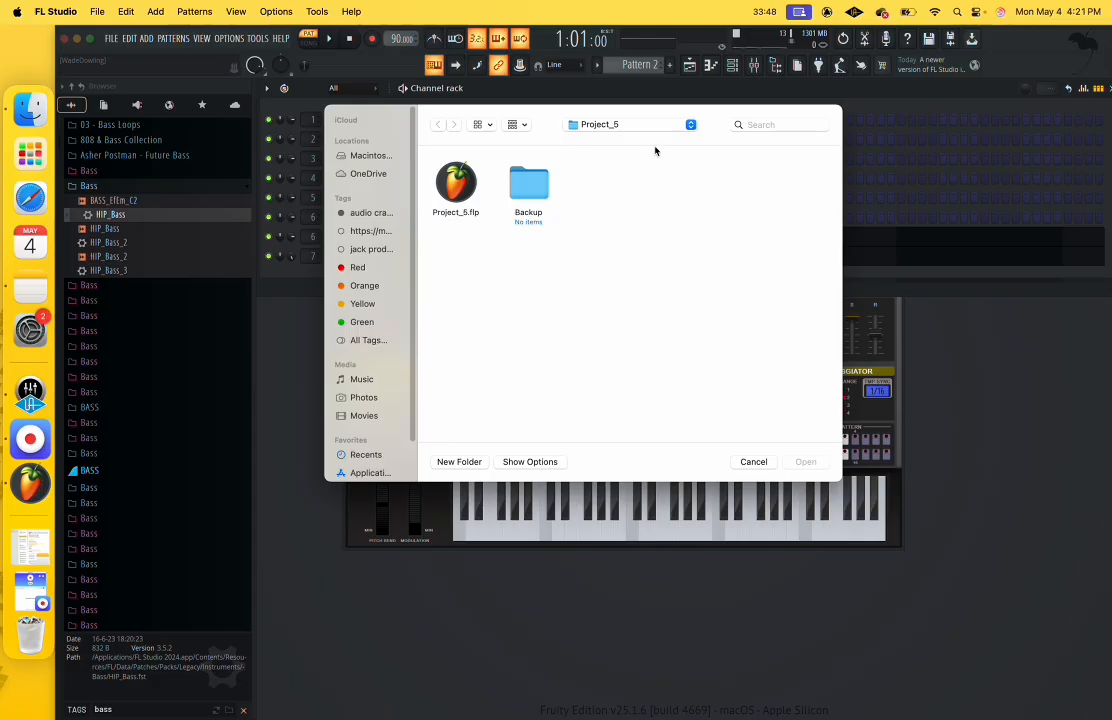
click(690, 124)
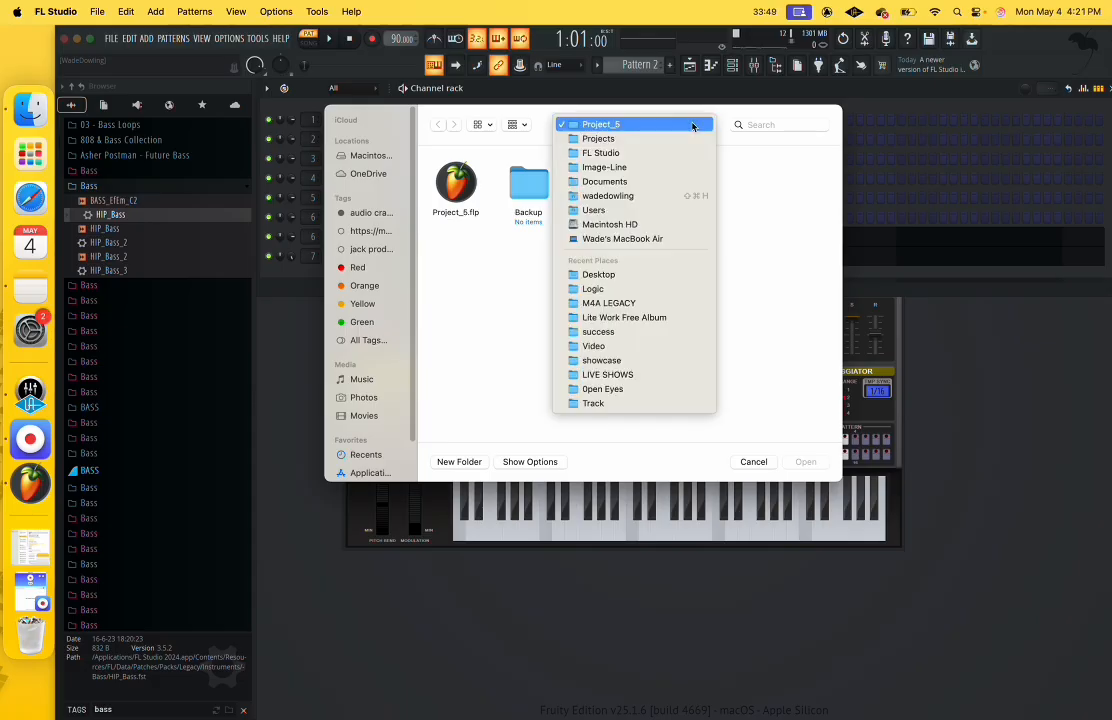
click(600, 140)
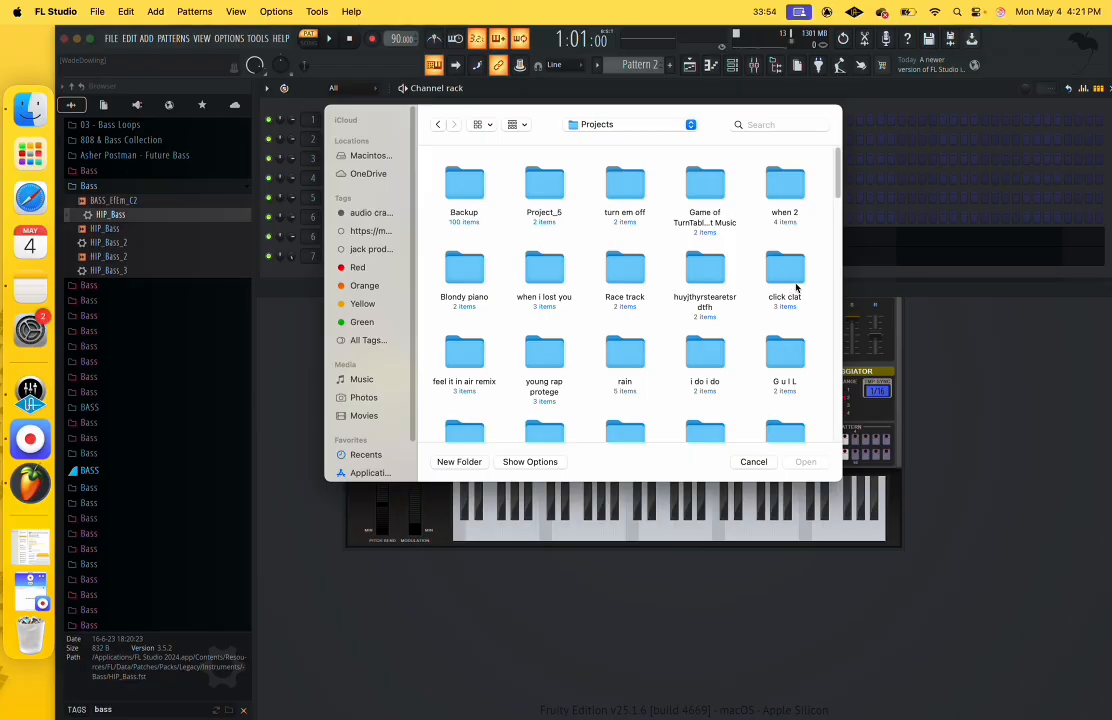
scroll(802, 287, down, 3)
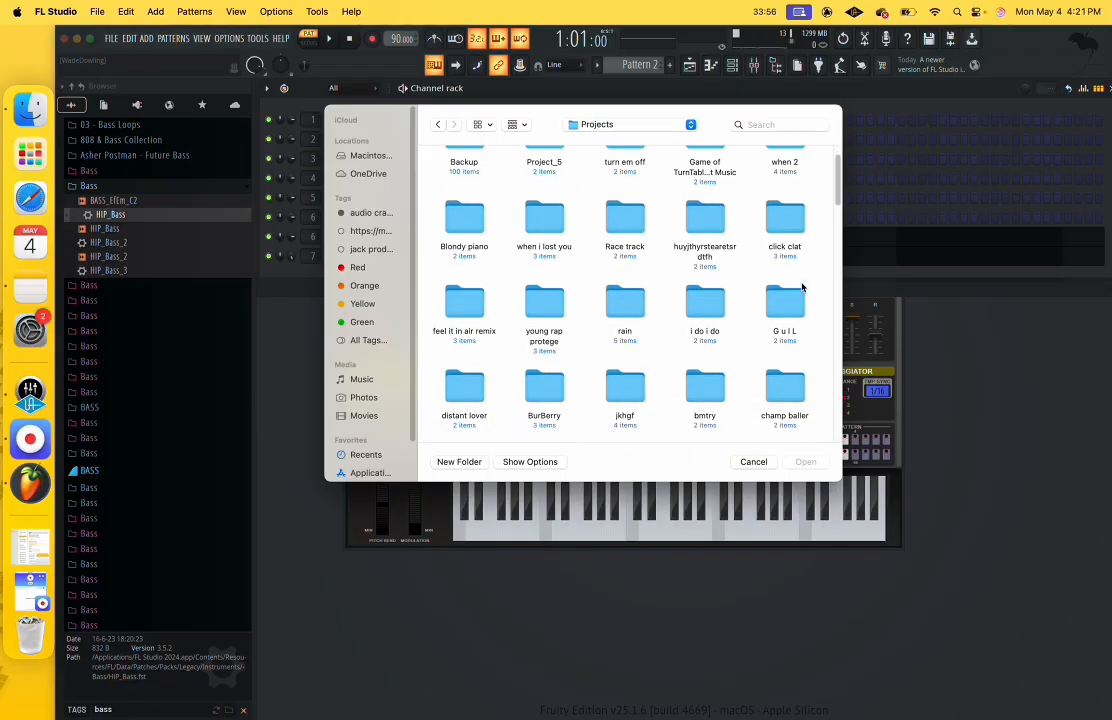
scroll(802, 287, down, 2)
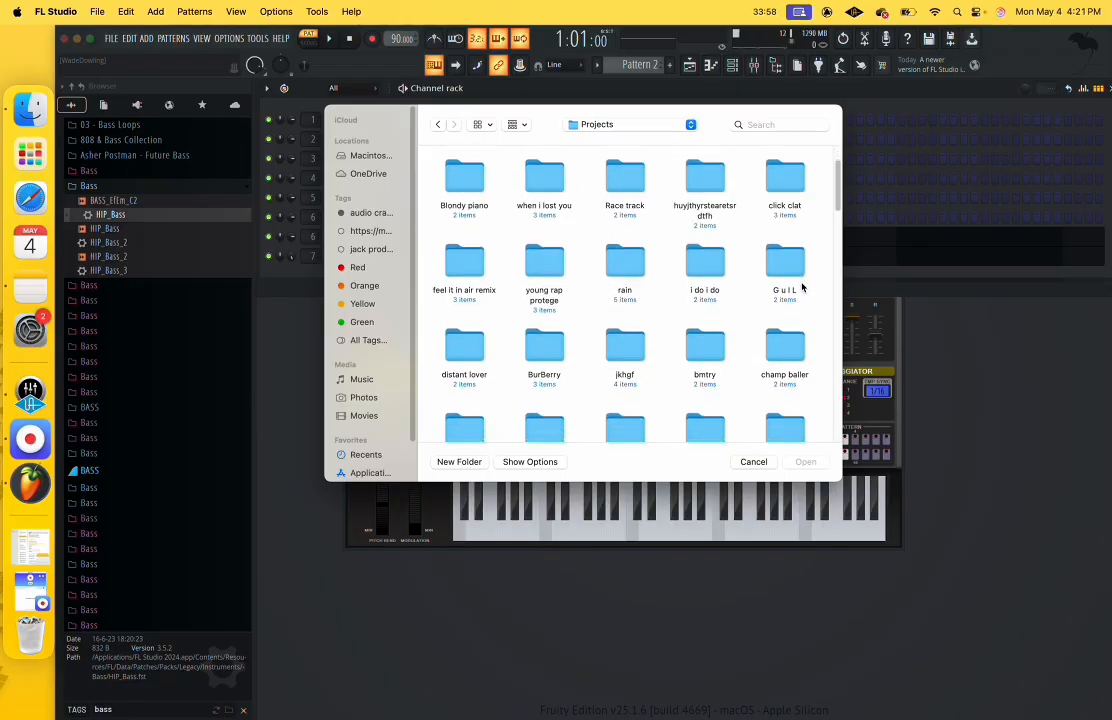
scroll(802, 287, down, 1)
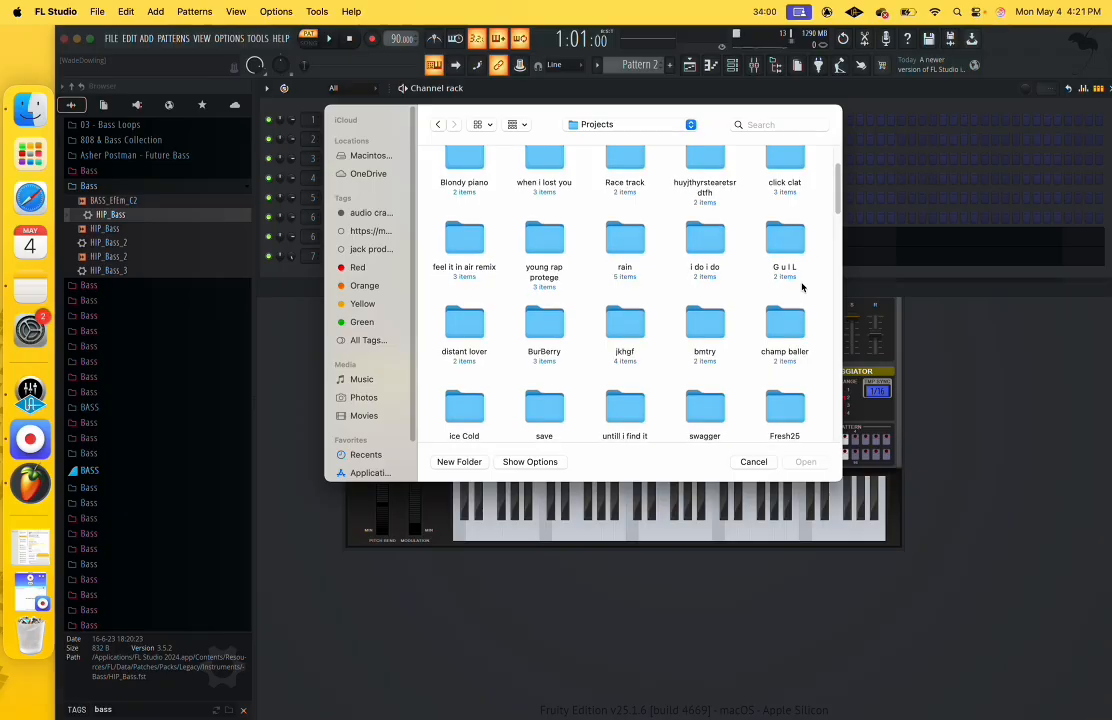
scroll(802, 287, down, 1)
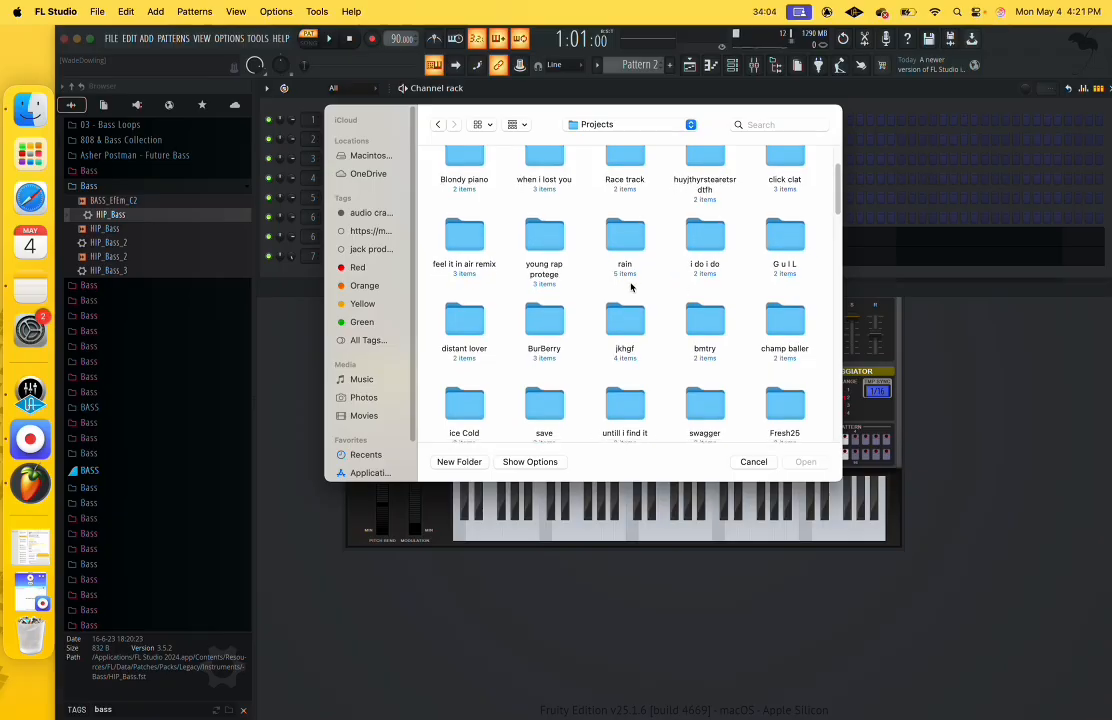
double_click(544, 238)
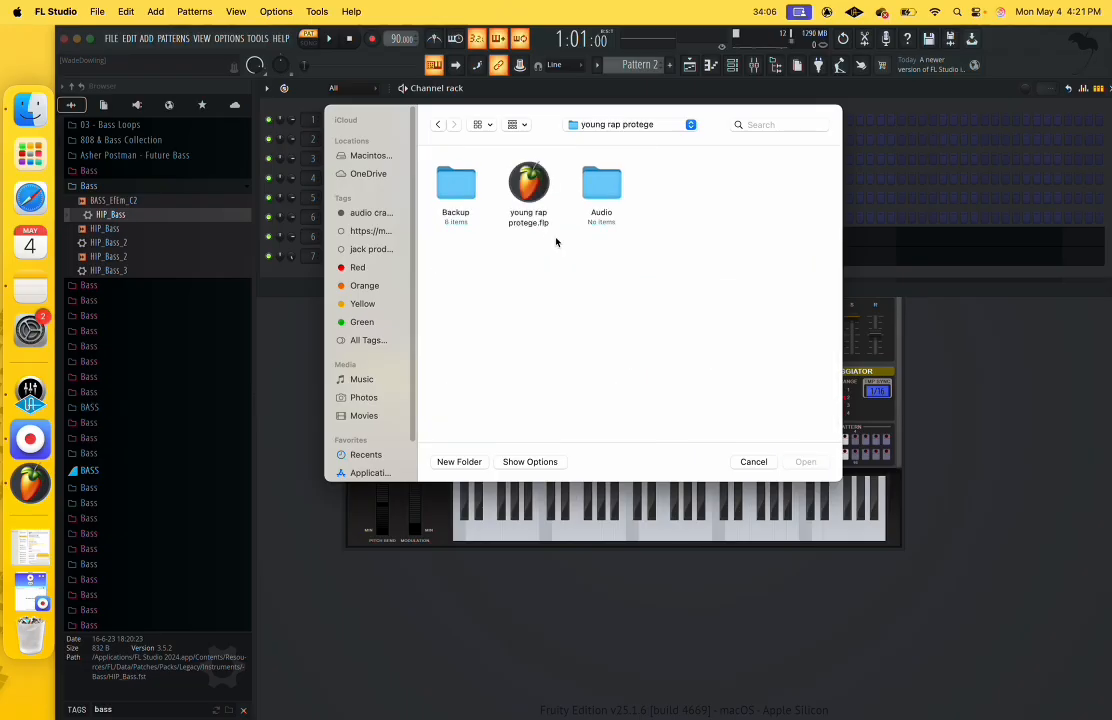
double_click(524, 185)
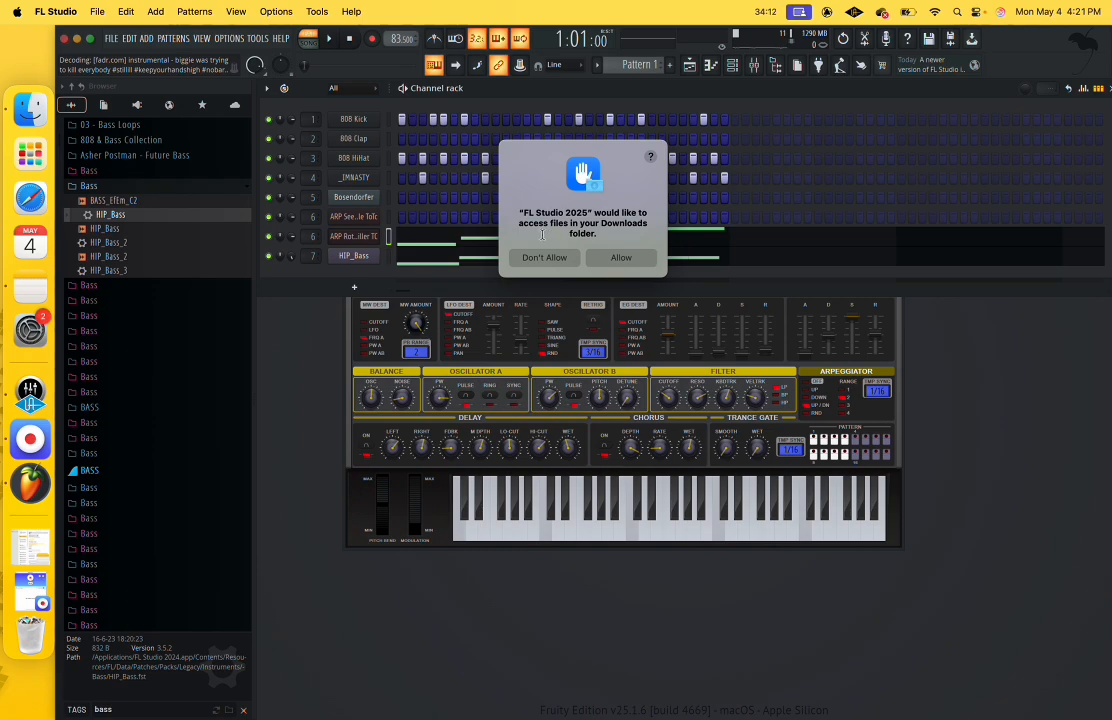
click(626, 264)
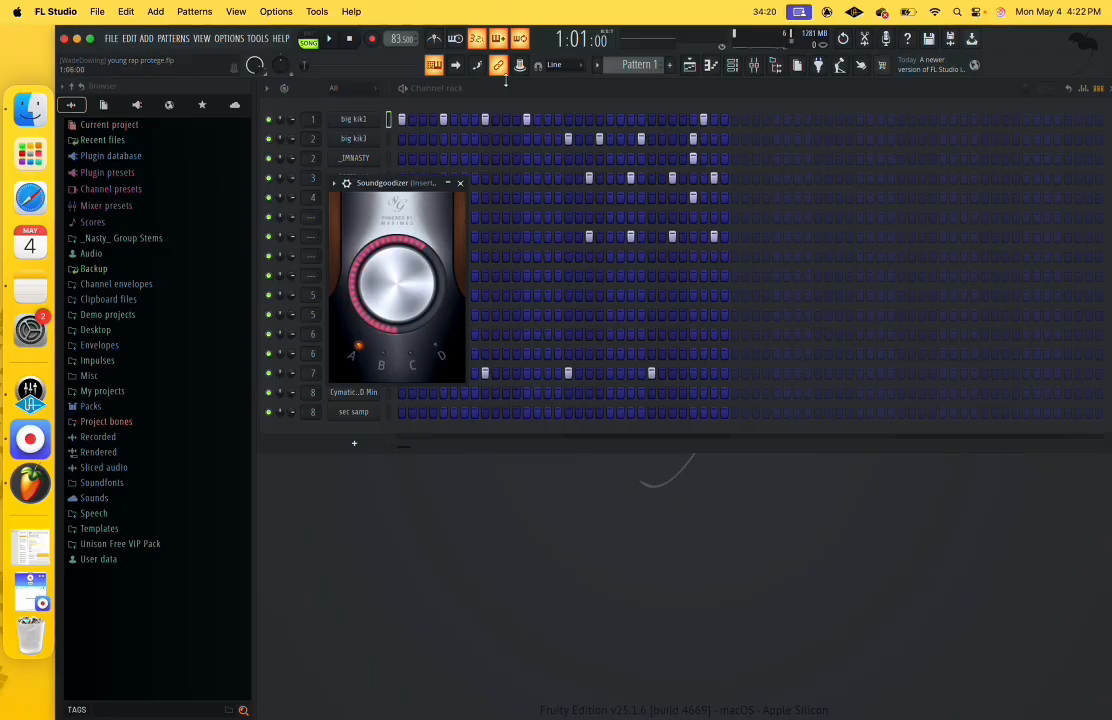
Open the playlist in a wider window and play the start of the song arrangement.
click(545, 90)
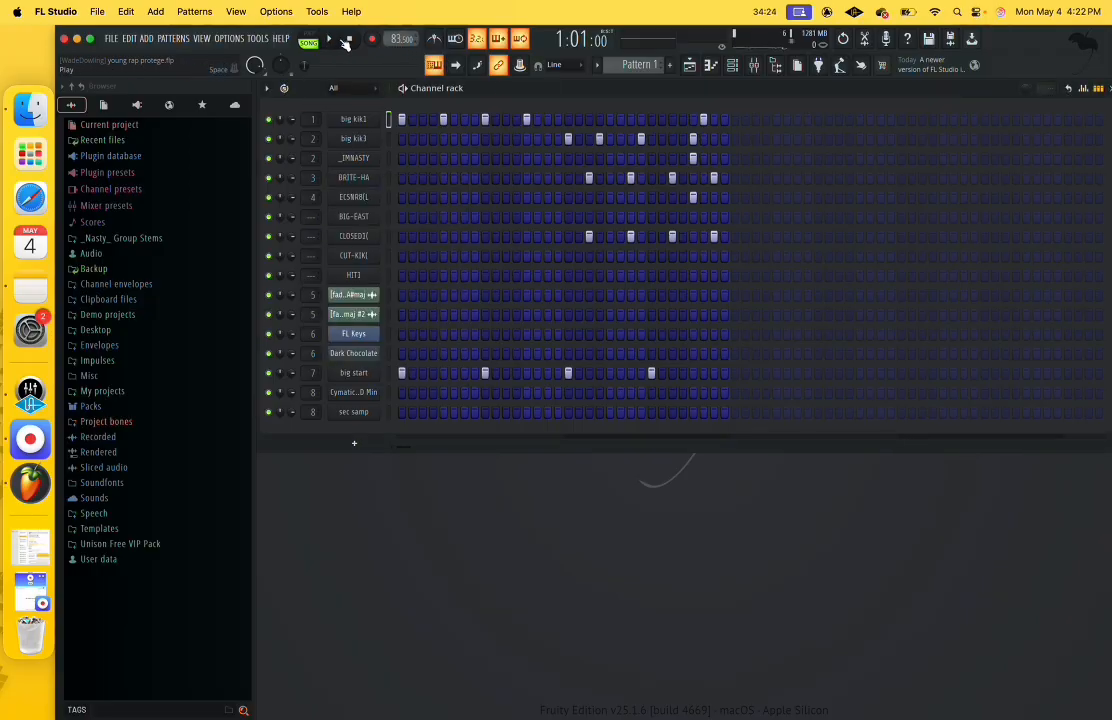
click(689, 66)
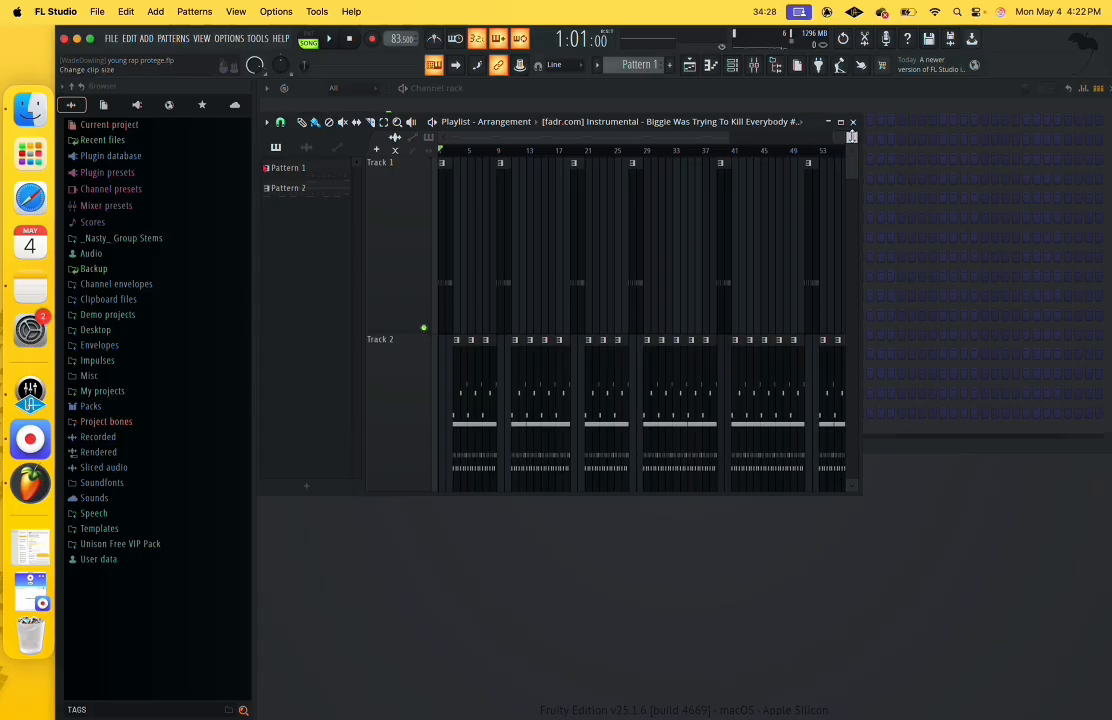
drag(852, 137, 1080, 216)
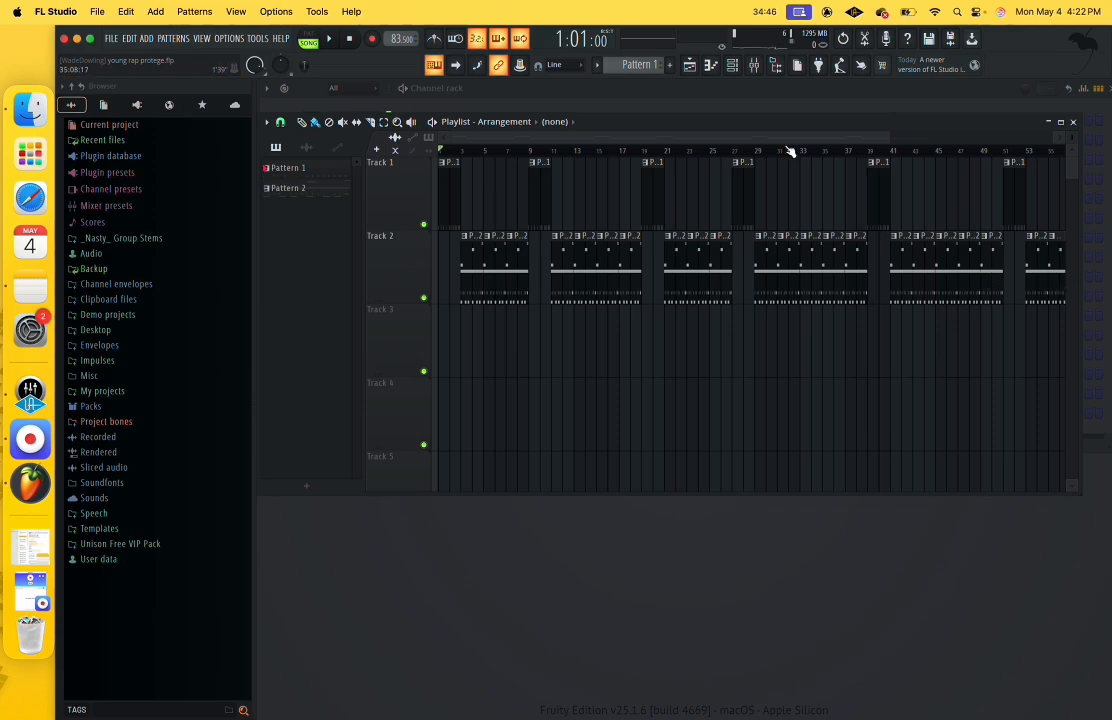
drag(698, 140, 624, 139)
click(332, 41)
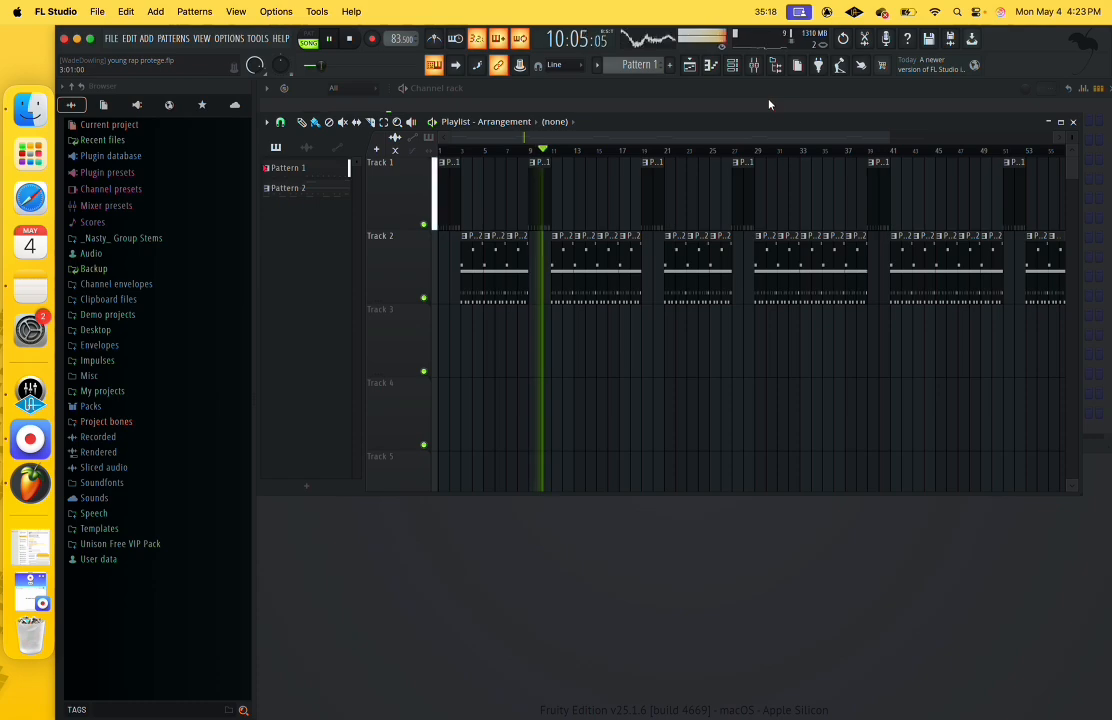
click(351, 41)
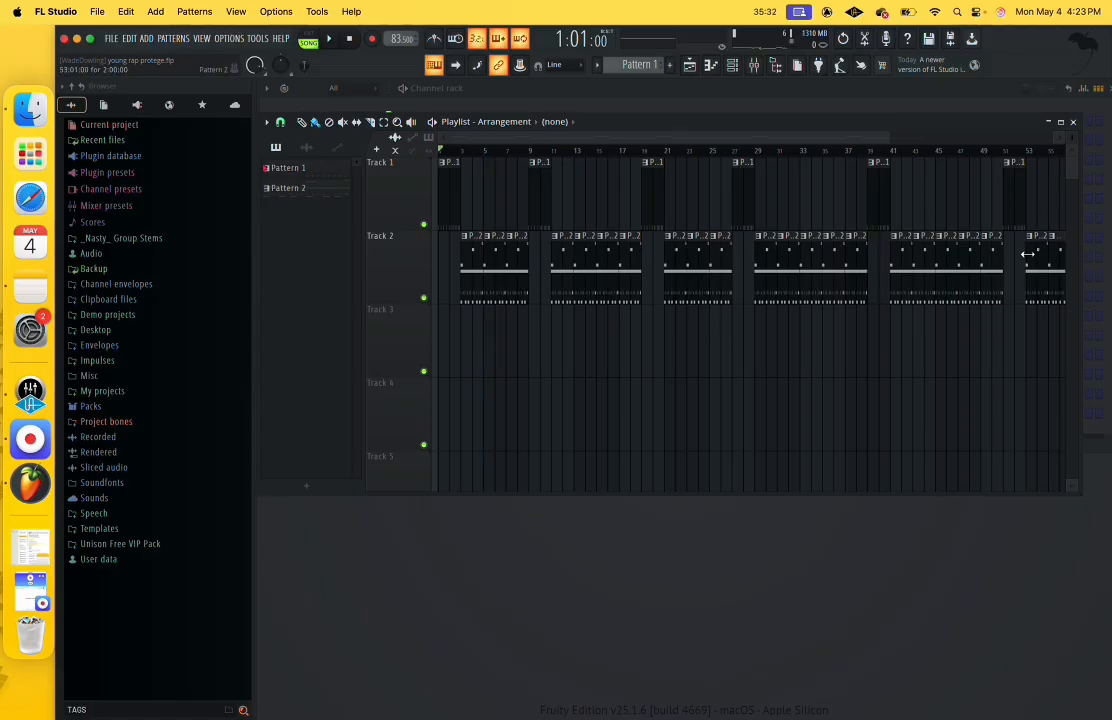
Open feel it in air remix.flp from its folder in Projects and close the saxy jazz sampler window.
click(97, 12)
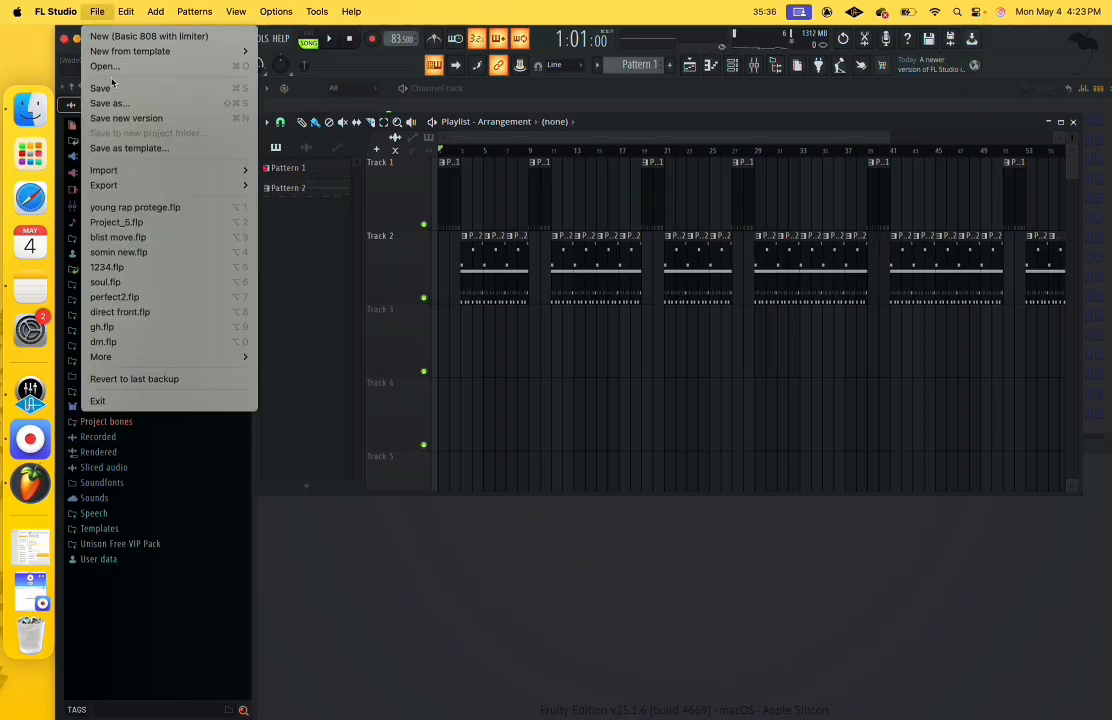
click(105, 66)
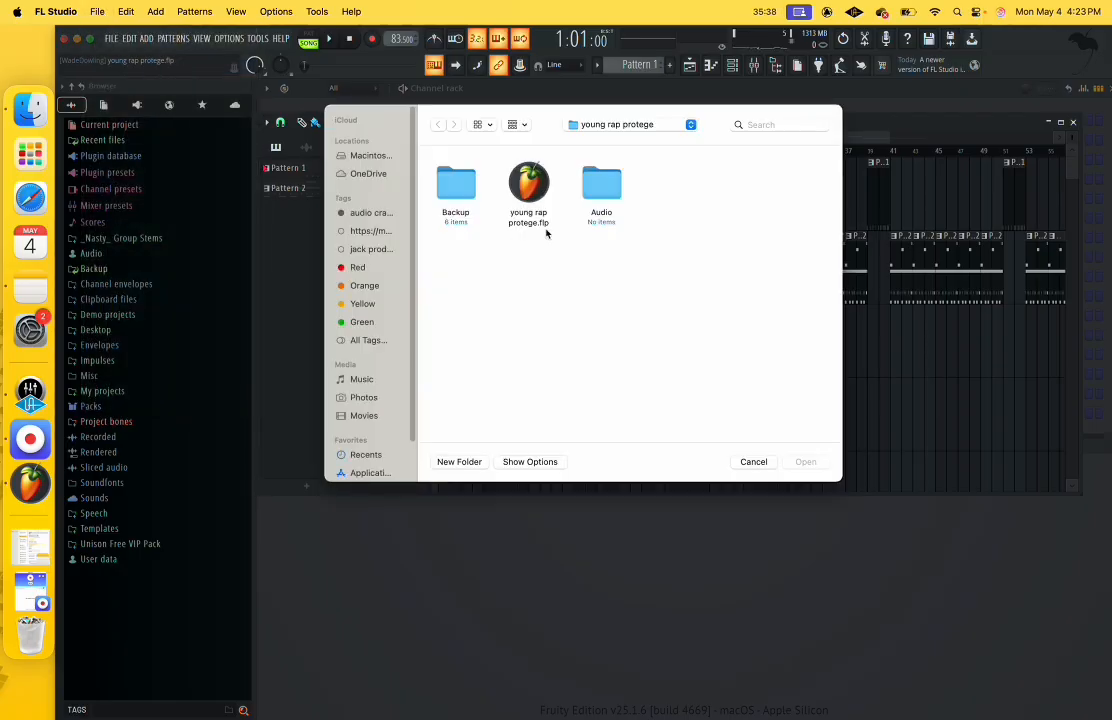
click(690, 125)
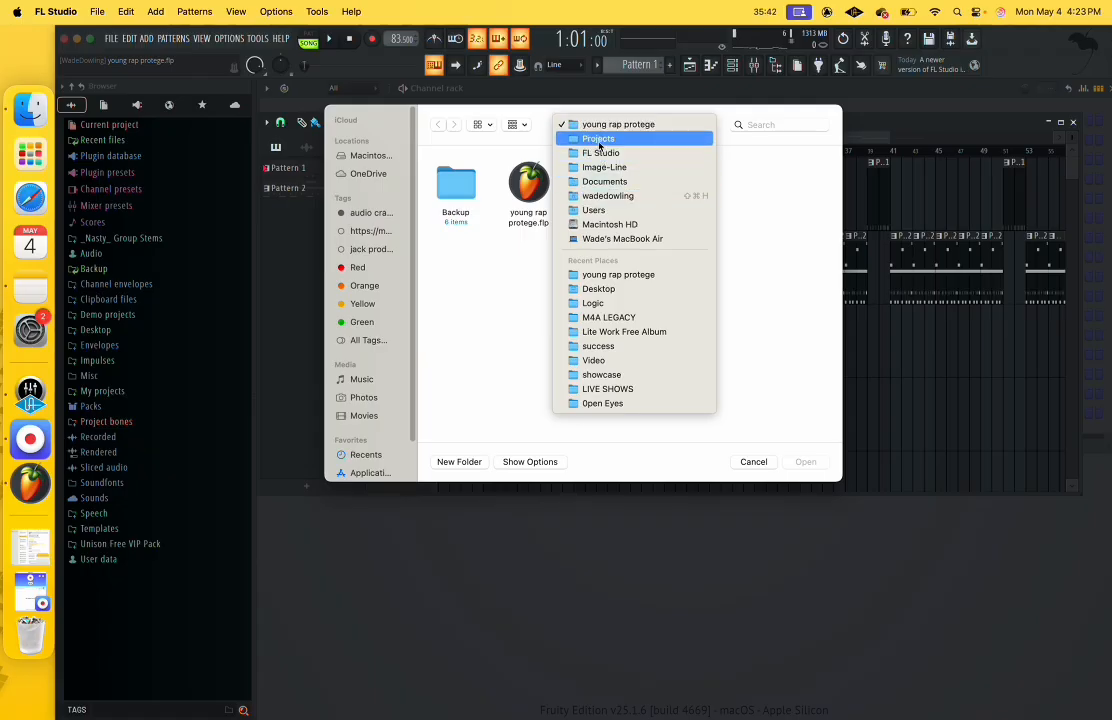
click(600, 139)
scroll(631, 276, down, 2)
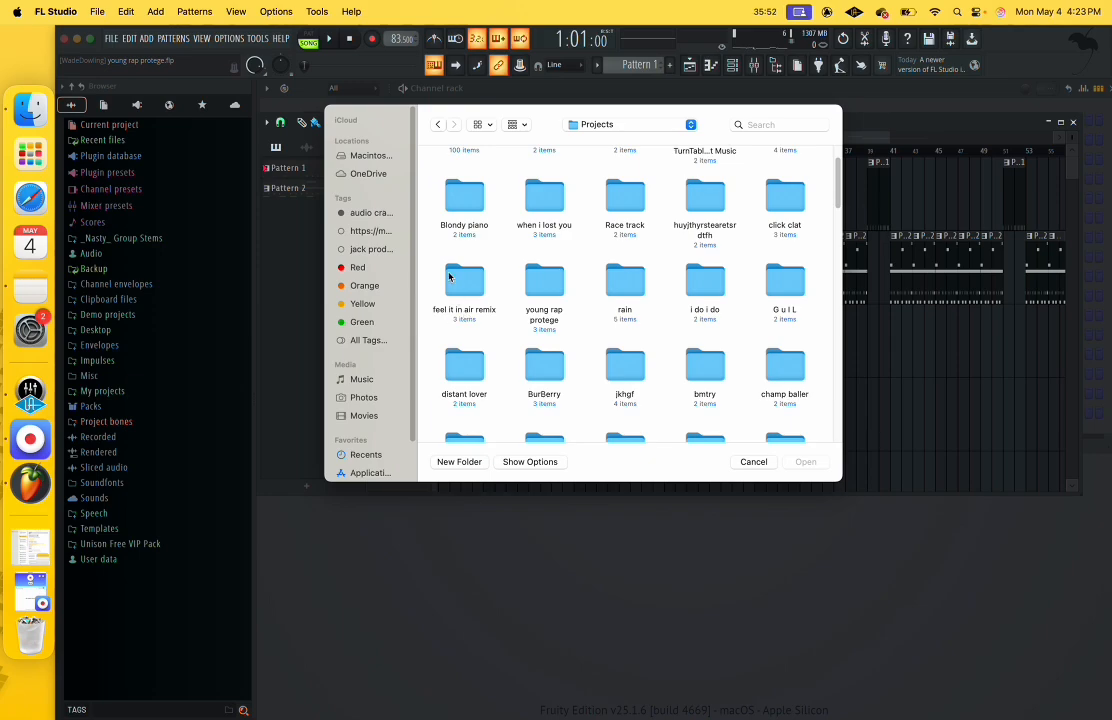
double_click(449, 277)
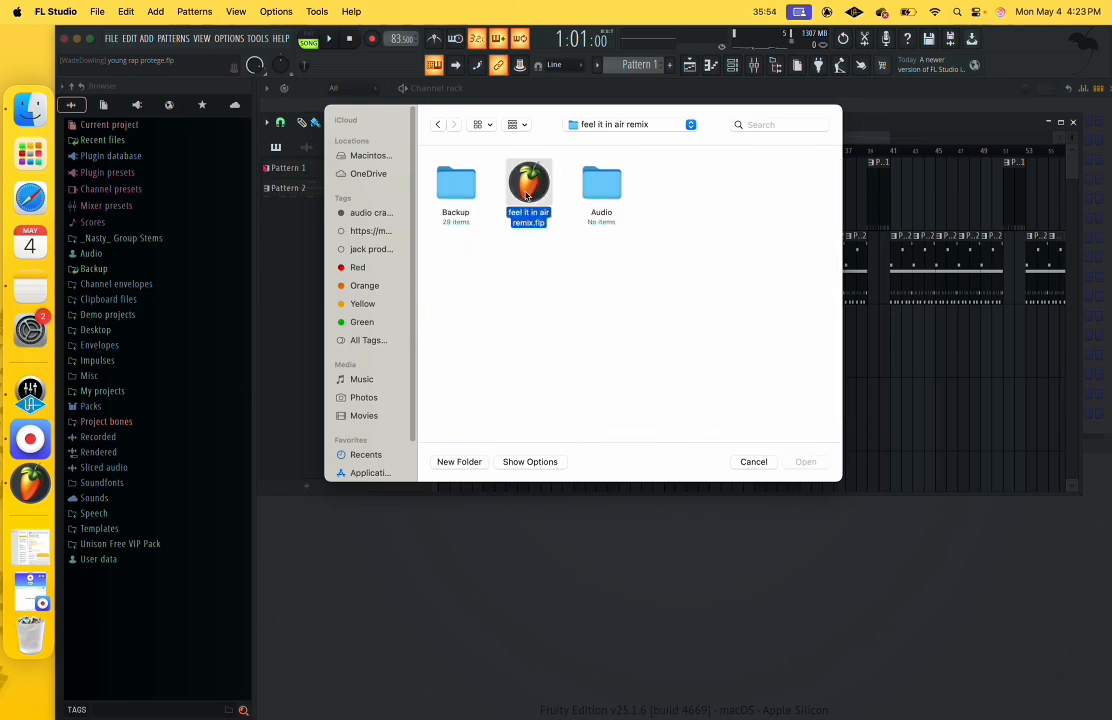
key(Return)
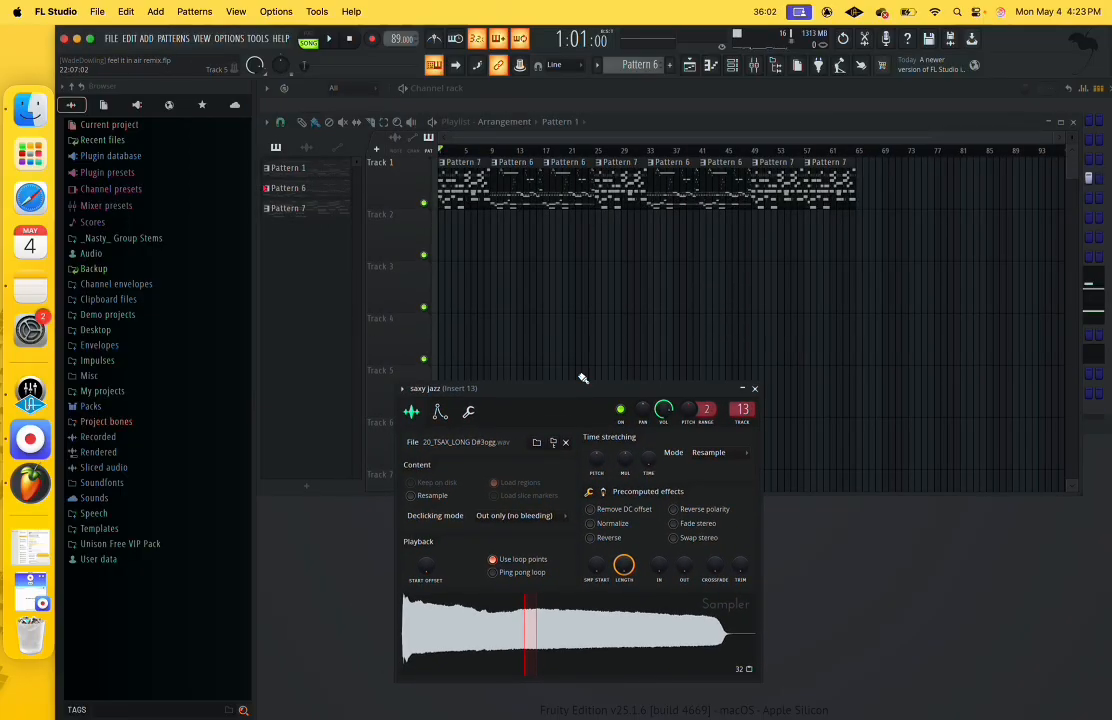
click(755, 389)
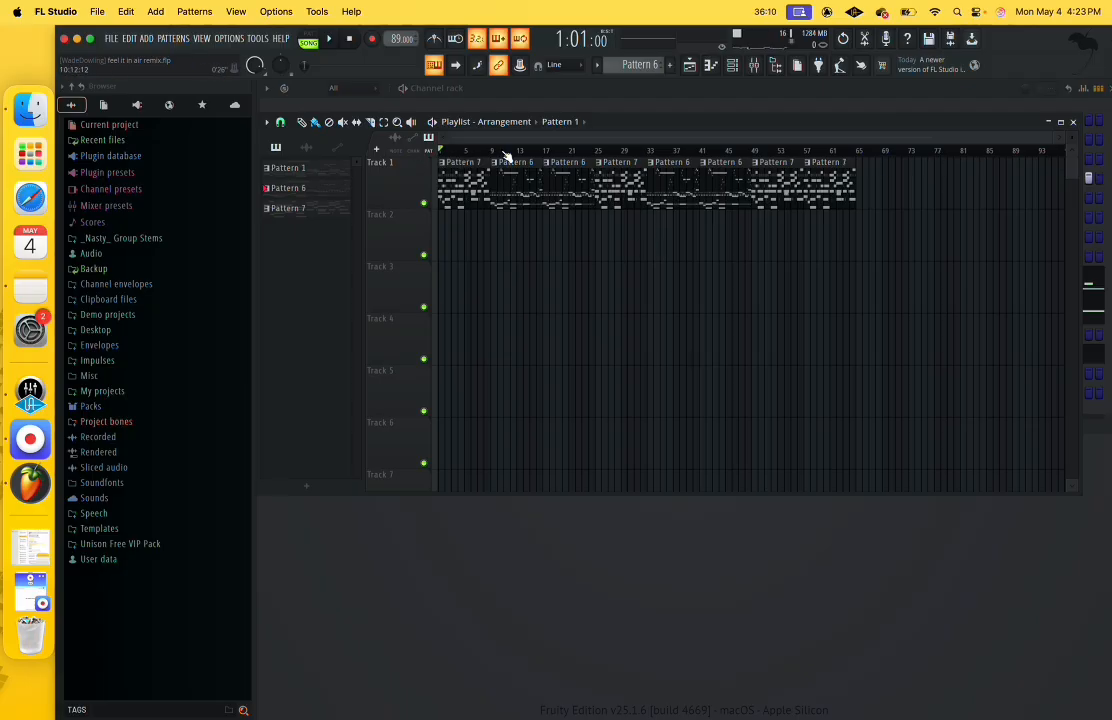
Go through Patterns 1, 6 and 7 in the playlist's pattern list and select Pattern 1.
click(293, 172)
click(292, 190)
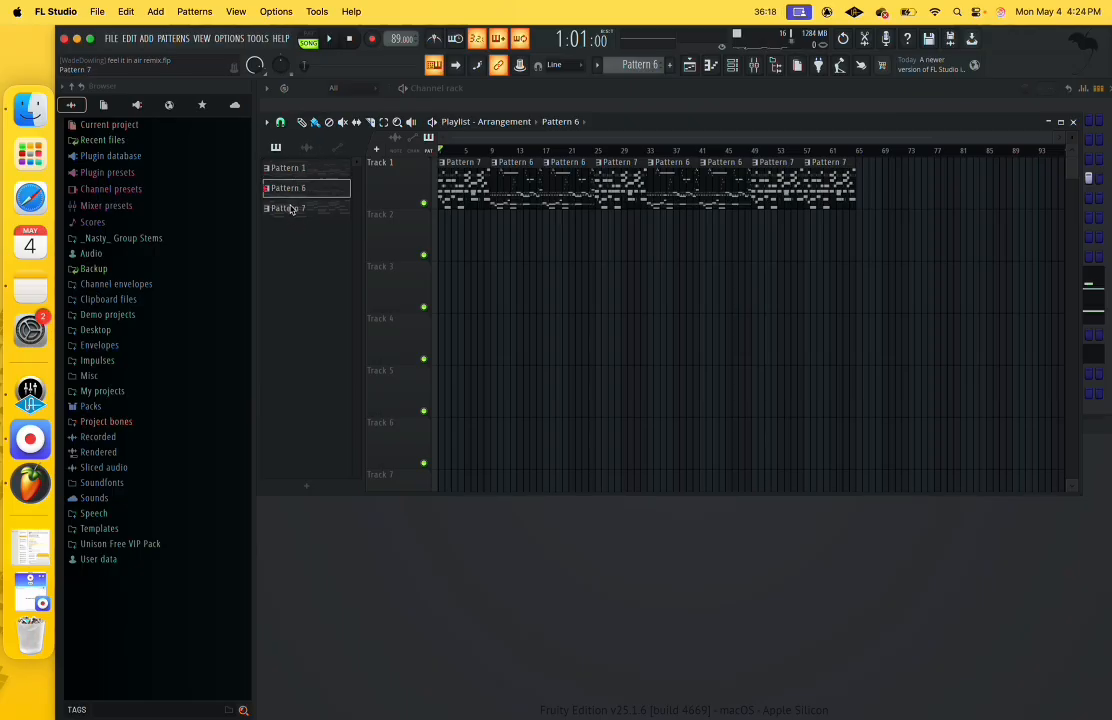
click(291, 209)
click(296, 172)
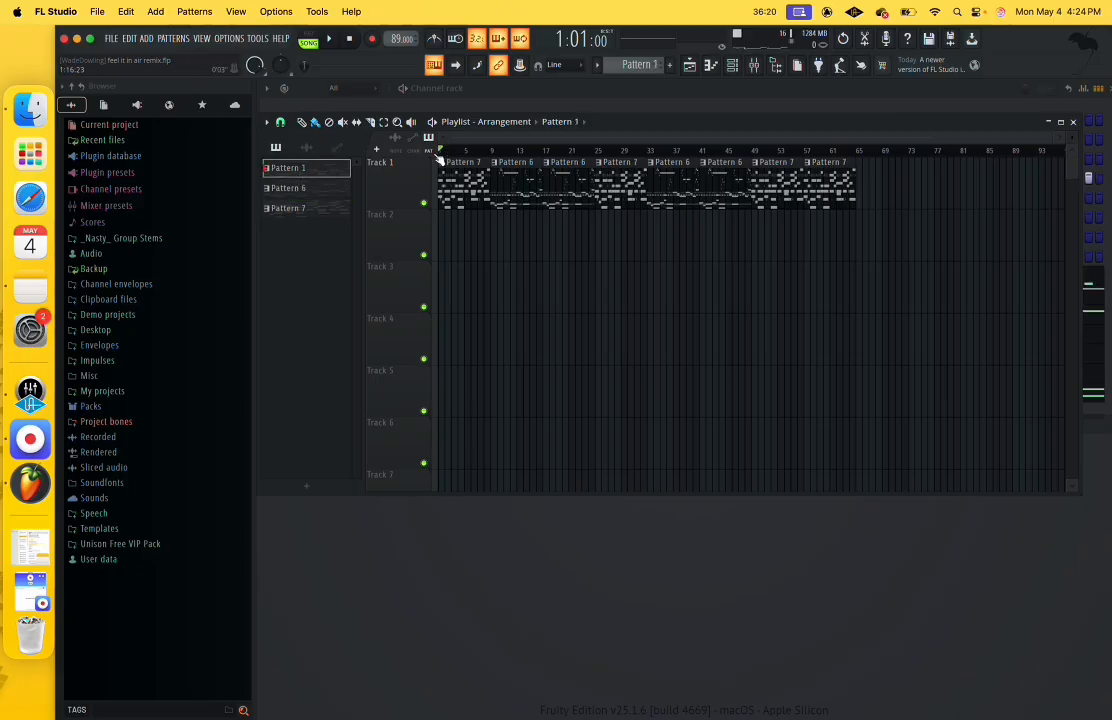
Show the channel rack in pattern mode and play back Pattern 1.
click(697, 68)
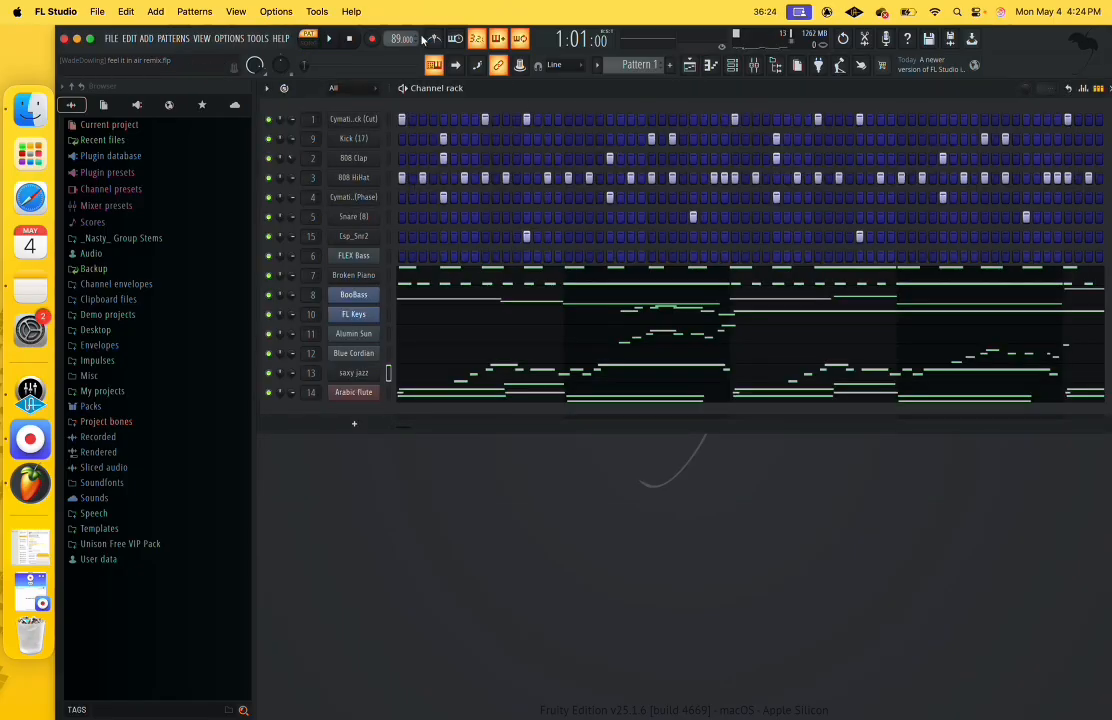
click(333, 40)
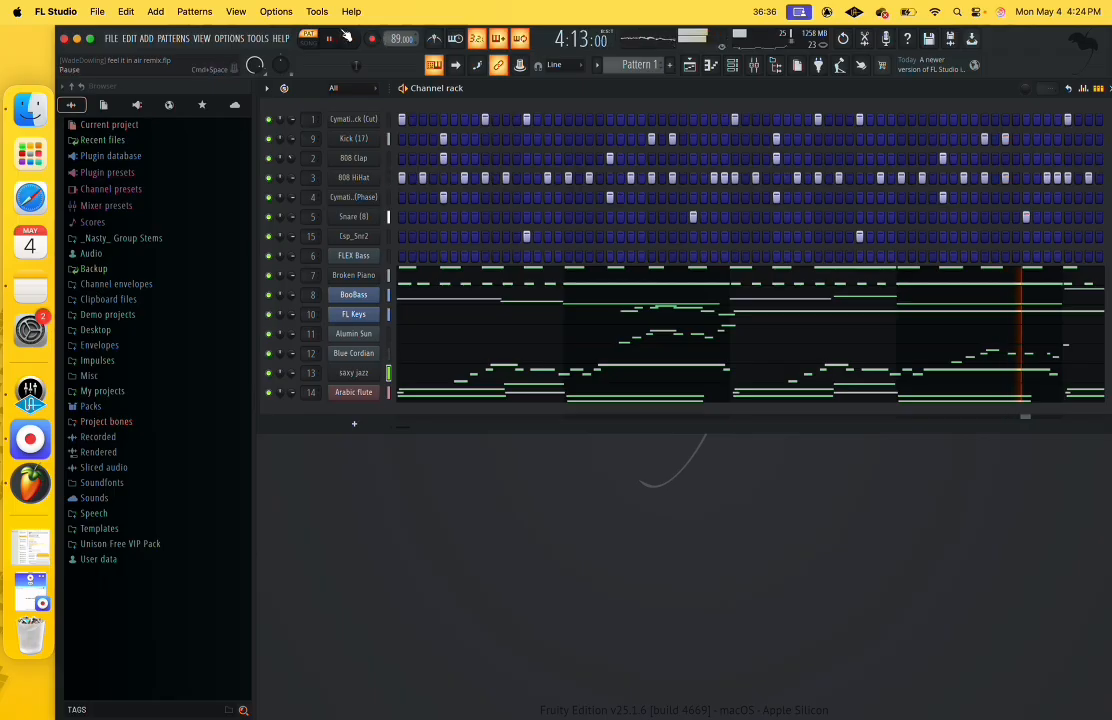
key(space)
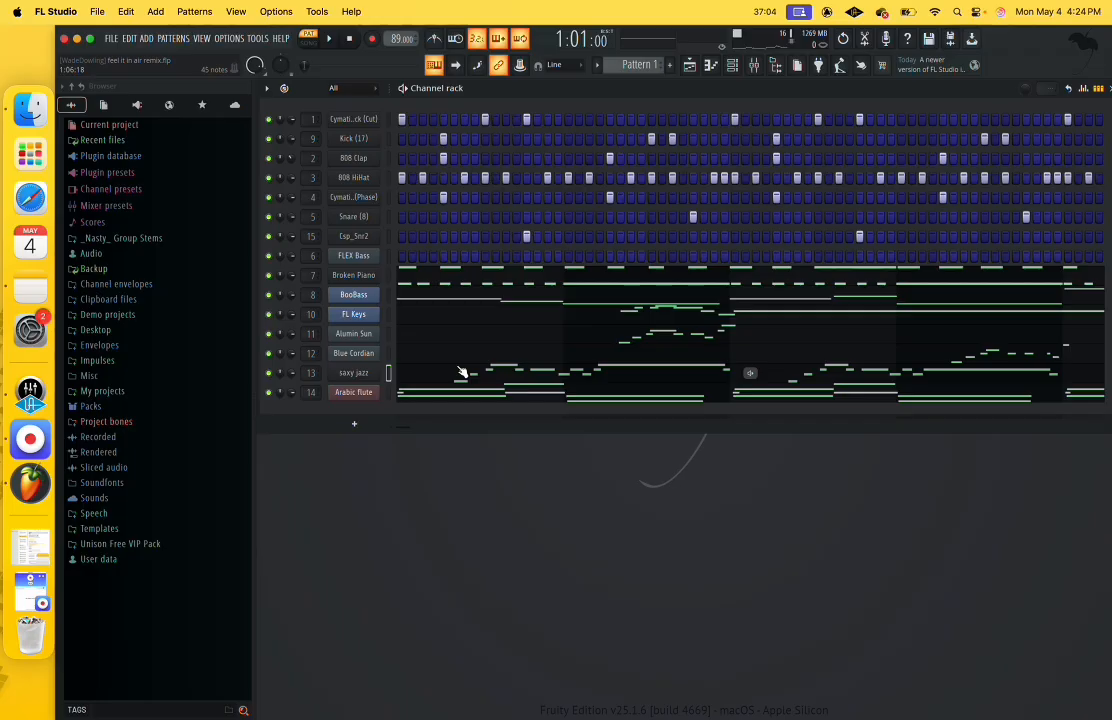
Switch to song mode, open the playlist and play the start of the feel it in air remix arrangement.
click(310, 44)
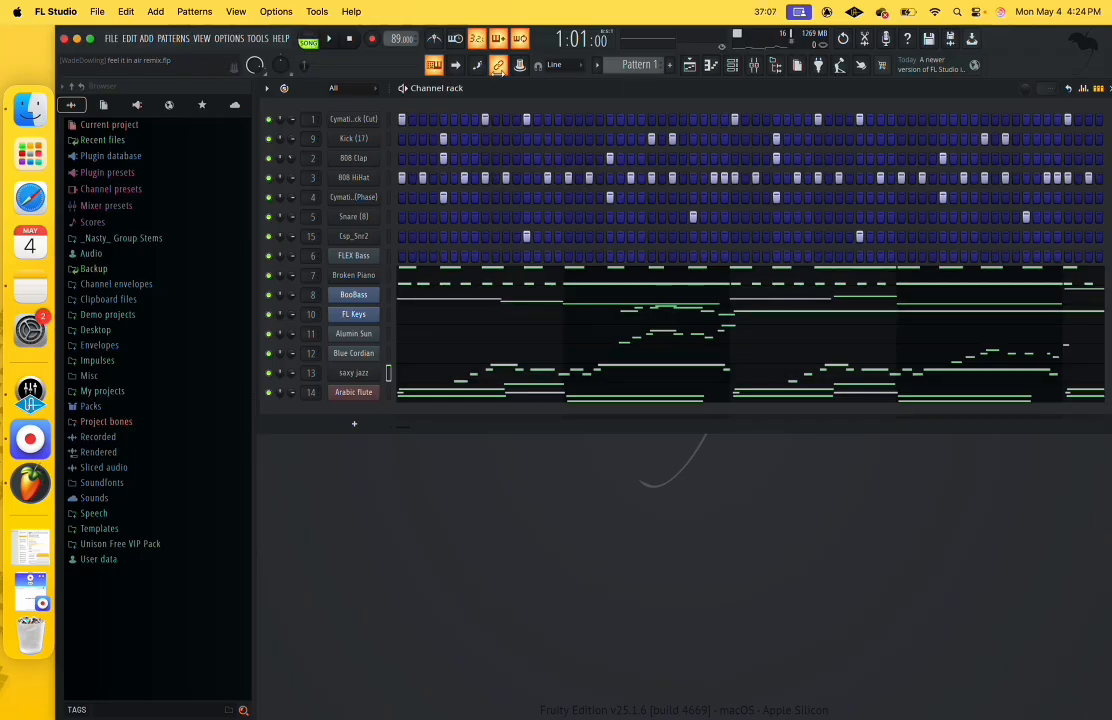
click(690, 64)
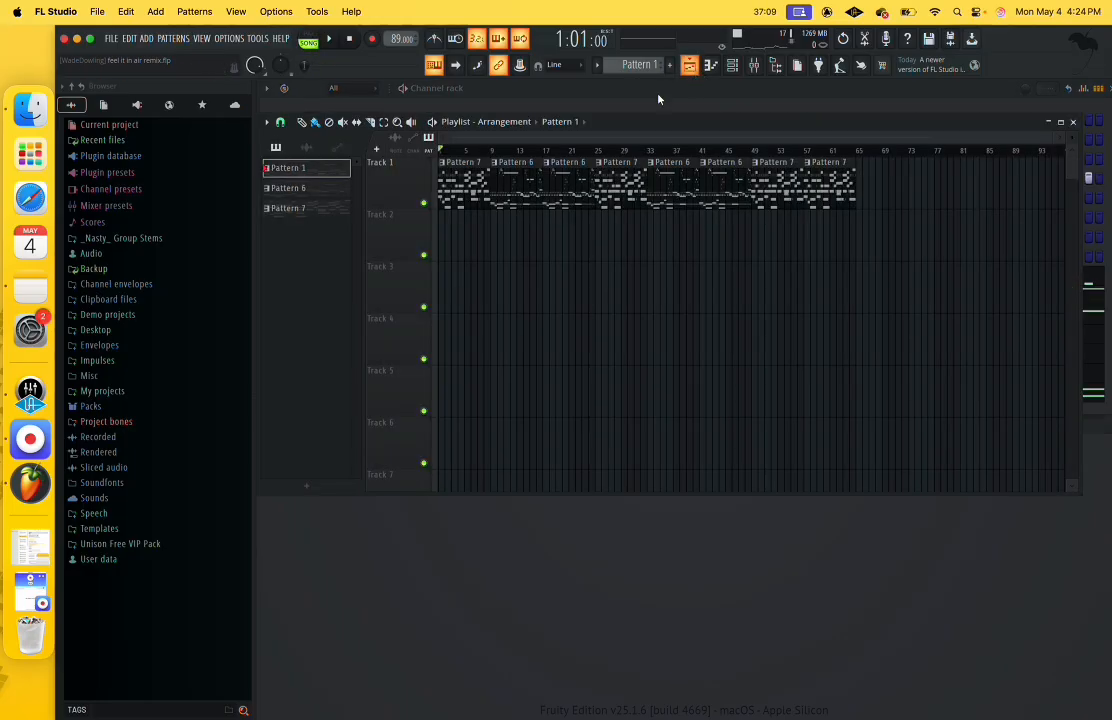
click(329, 39)
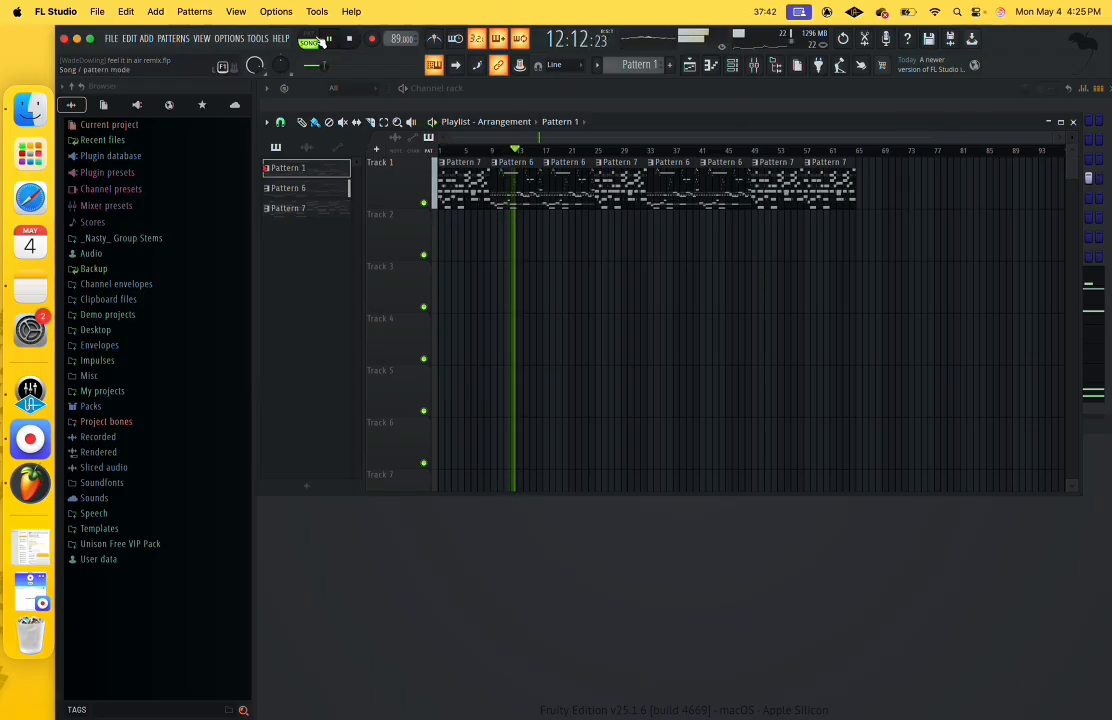
click(347, 40)
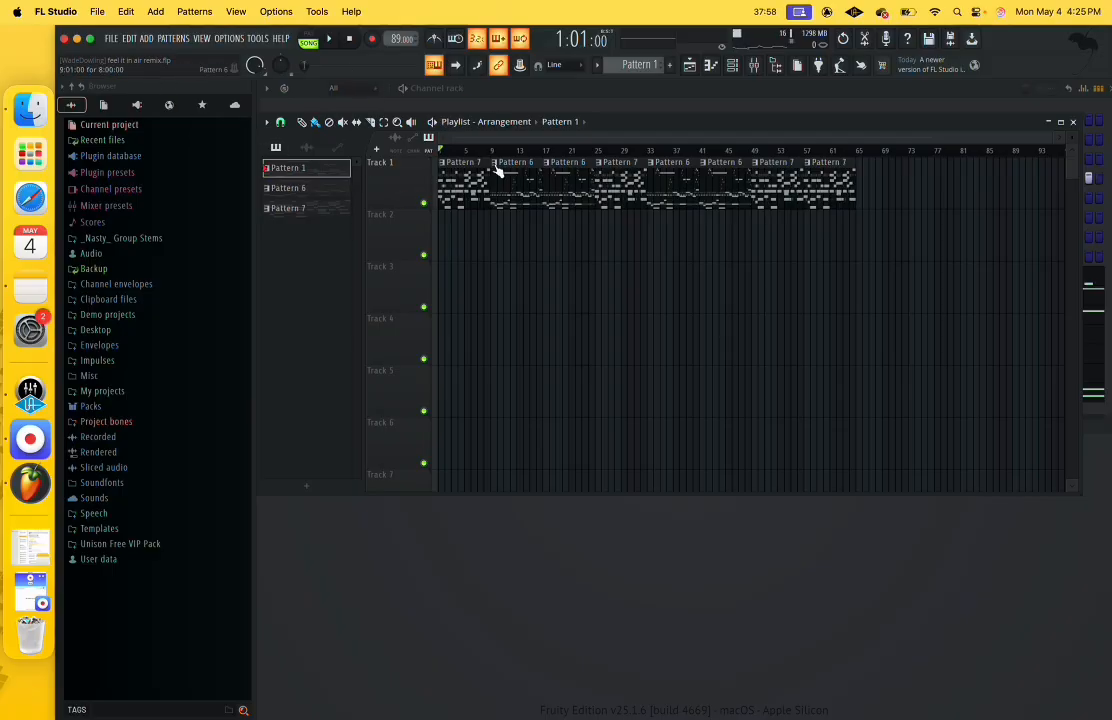
Start opening another project without saving changes to feel it in air remix.flp, and go to the Projects folder.
click(111, 38)
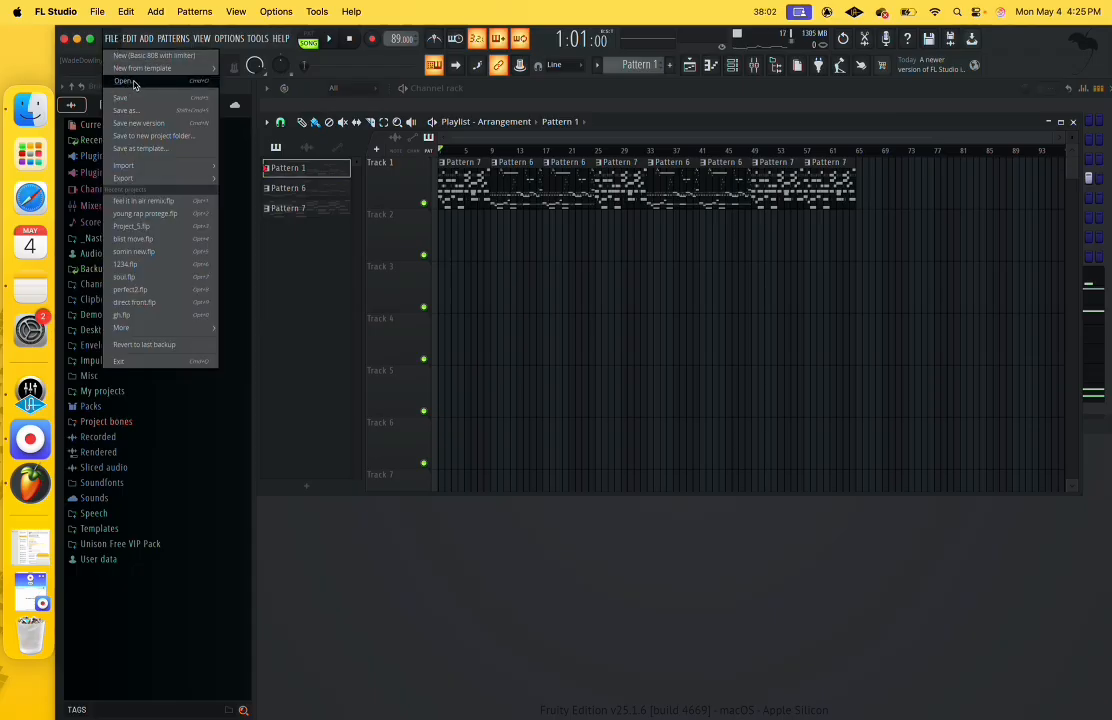
click(136, 81)
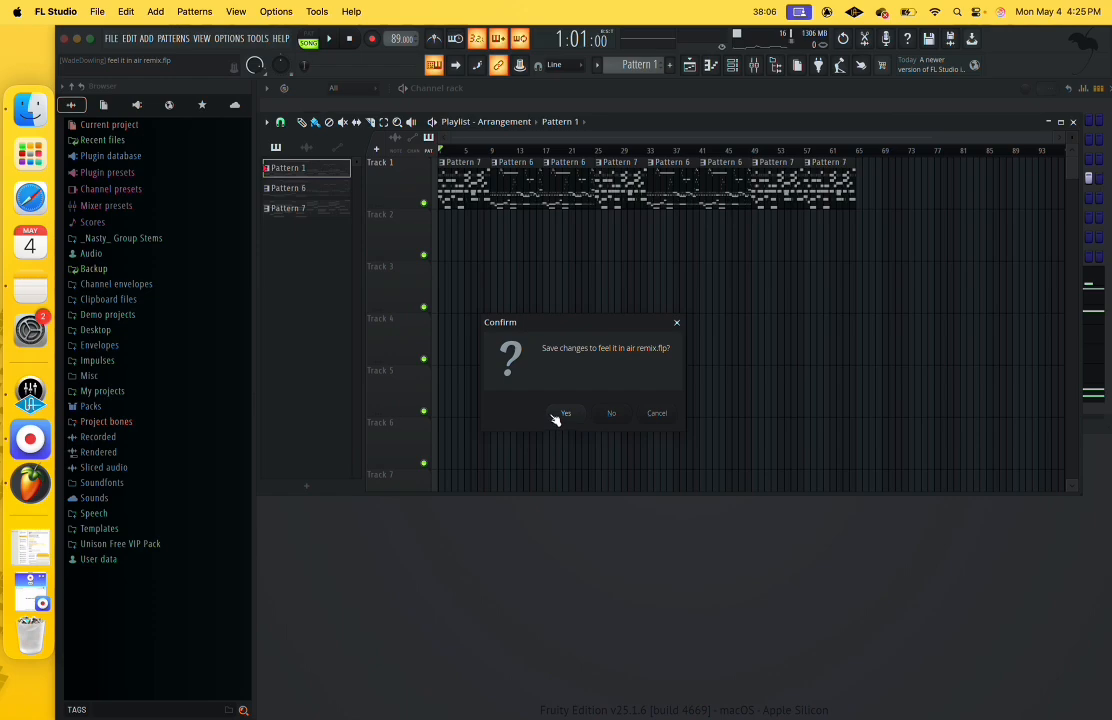
click(612, 415)
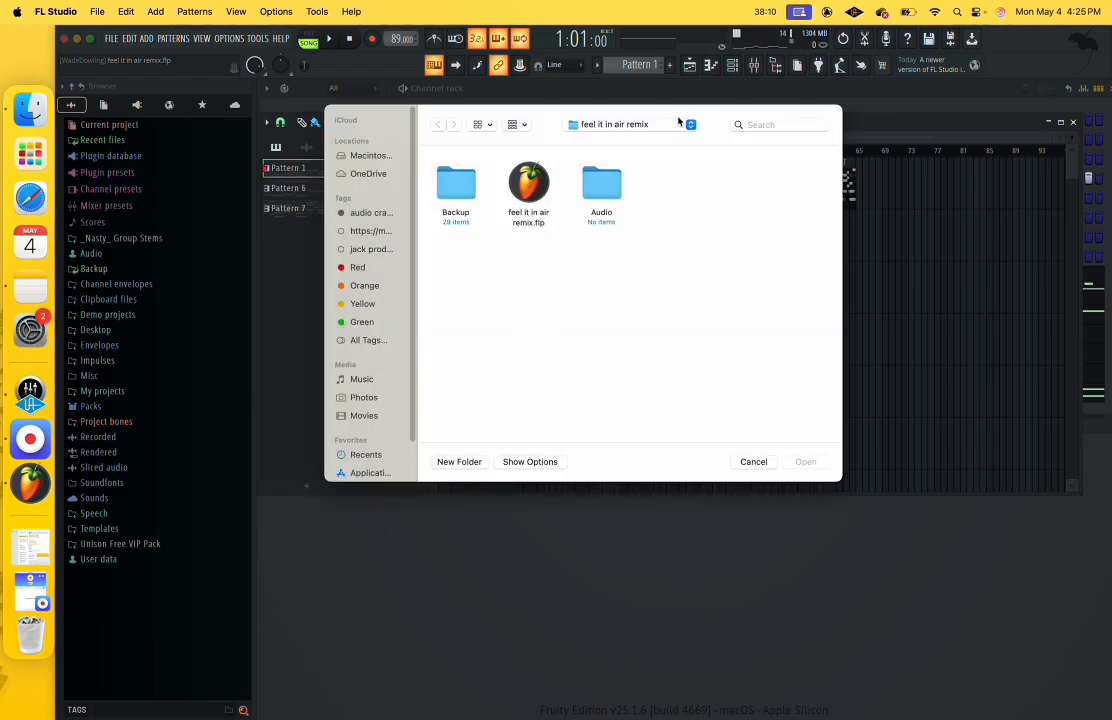
click(602, 121)
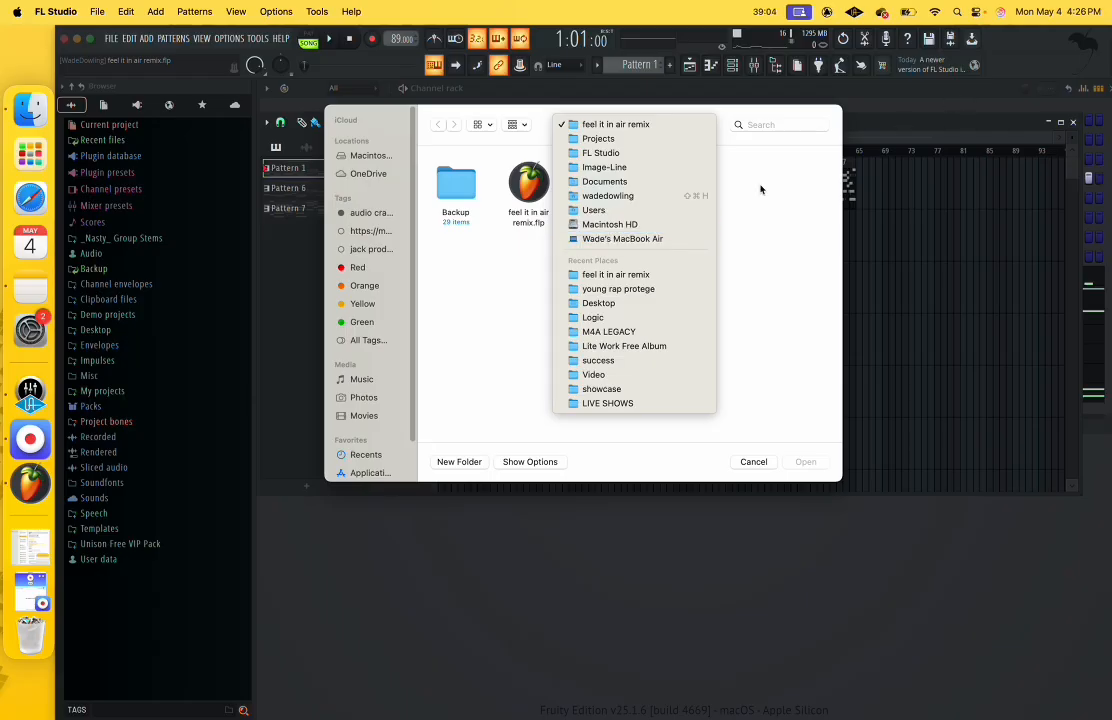
click(591, 139)
Open two biirds one shot.flp from its folder in Projects.
scroll(758, 300, down, 2)
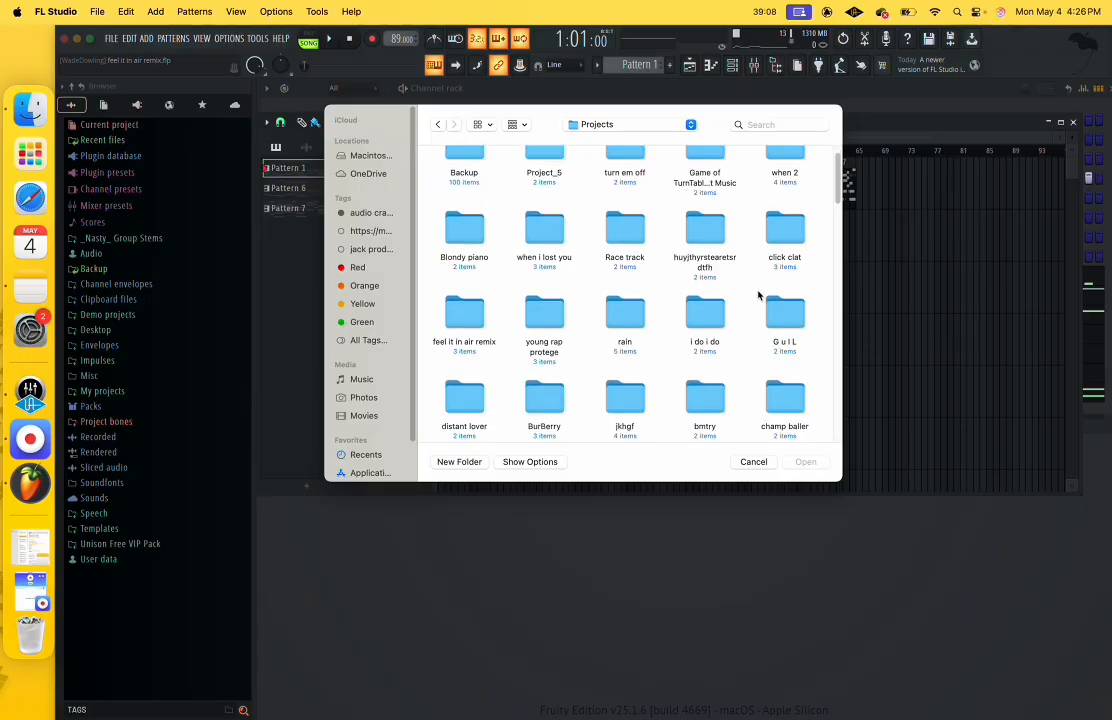
scroll(758, 295, down, 3)
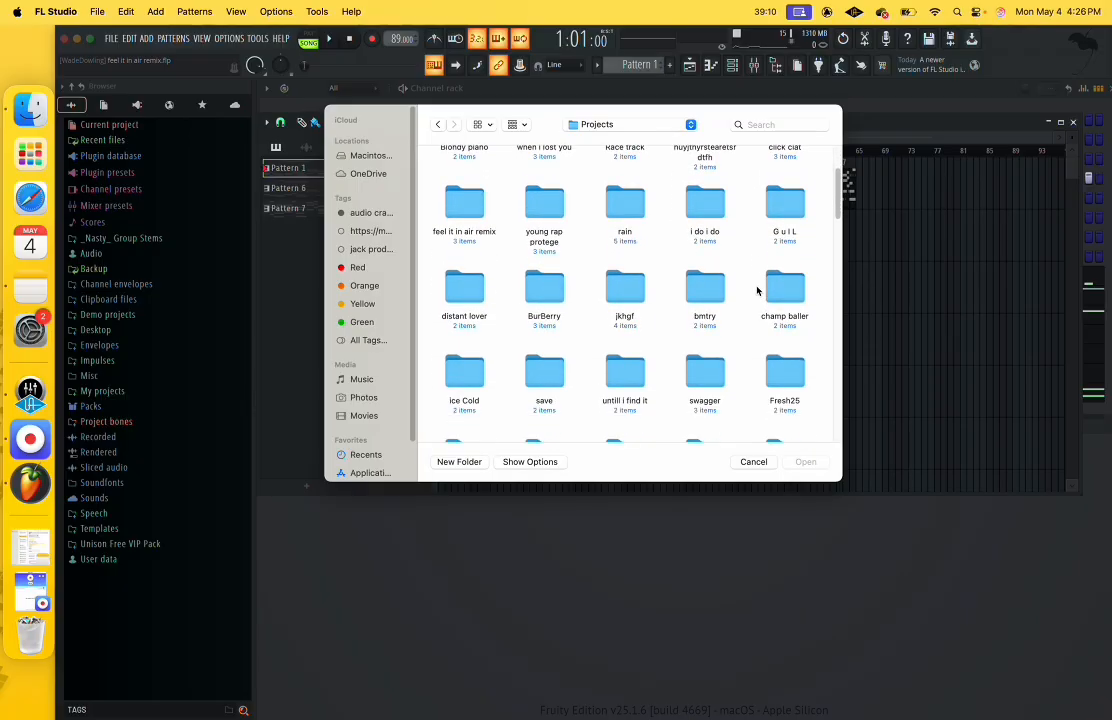
scroll(757, 290, down, 4)
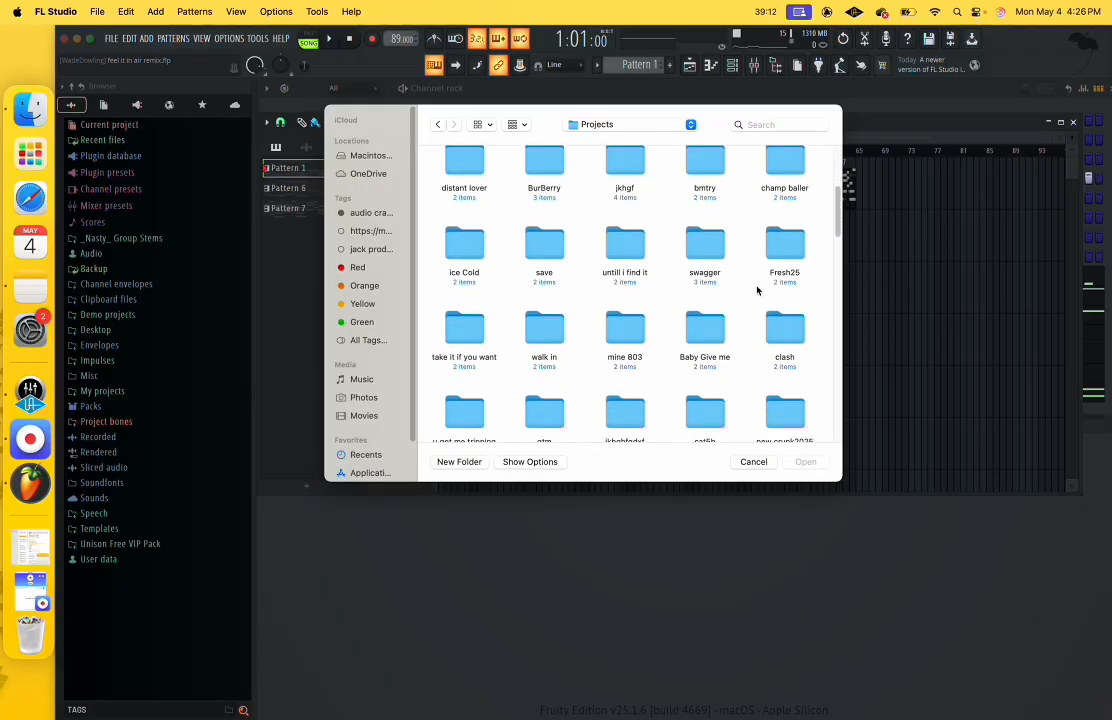
scroll(757, 290, down, 3)
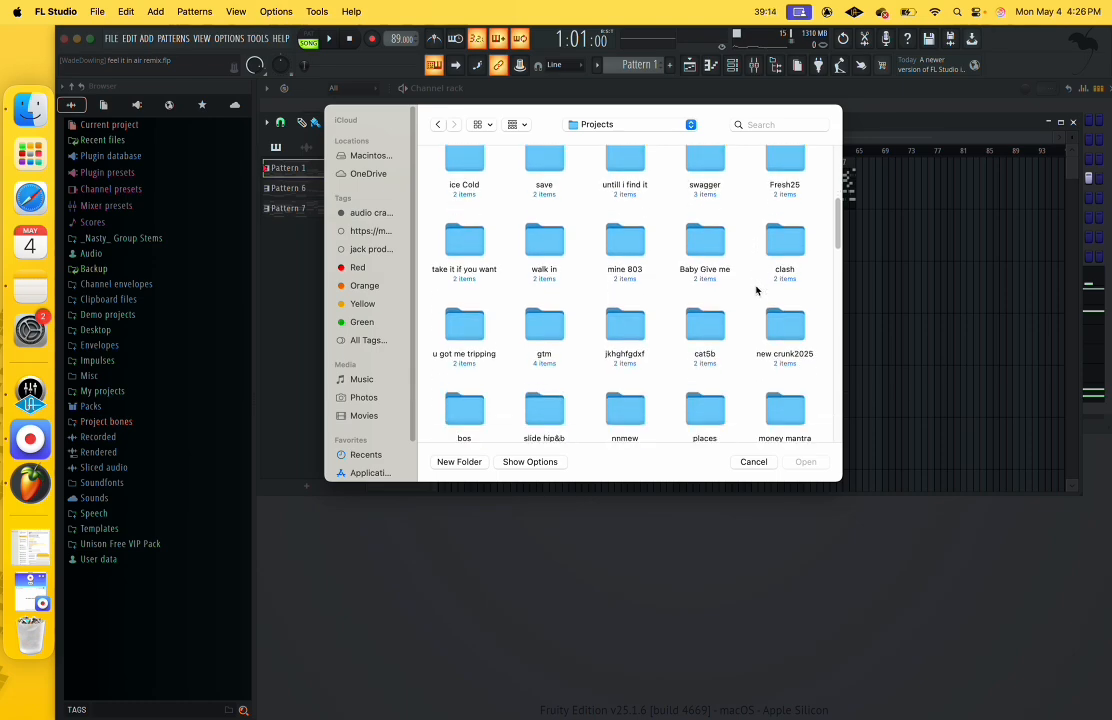
scroll(757, 290, down, 1)
scroll(757, 290, down, 3)
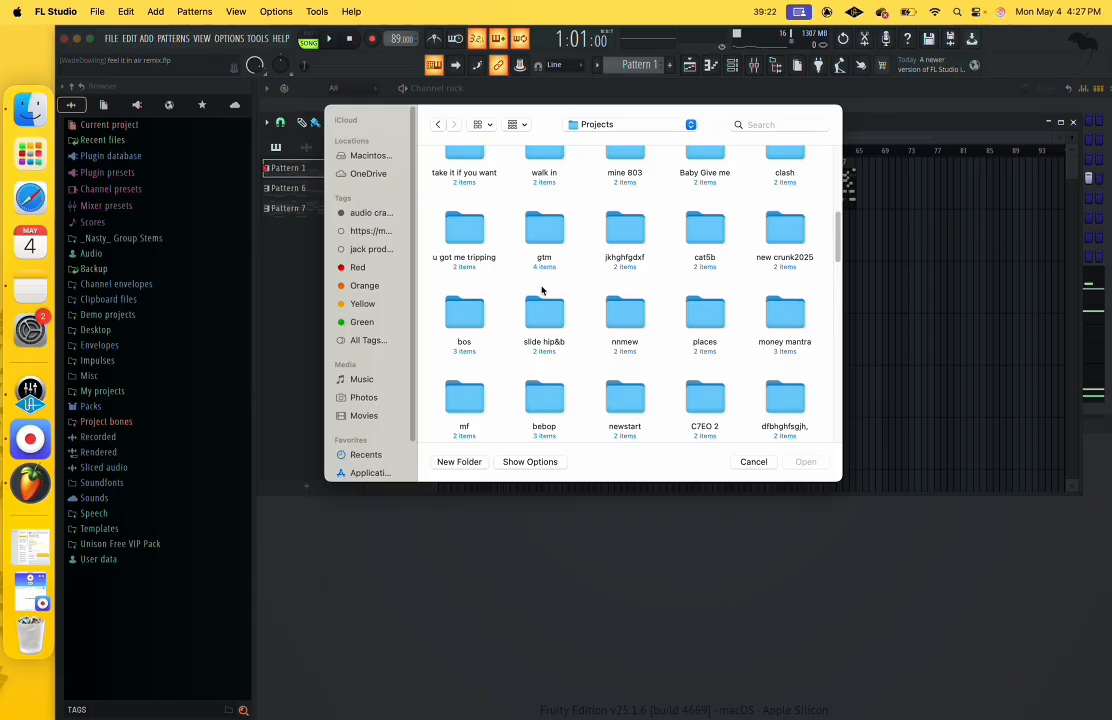
scroll(560, 294, down, 3)
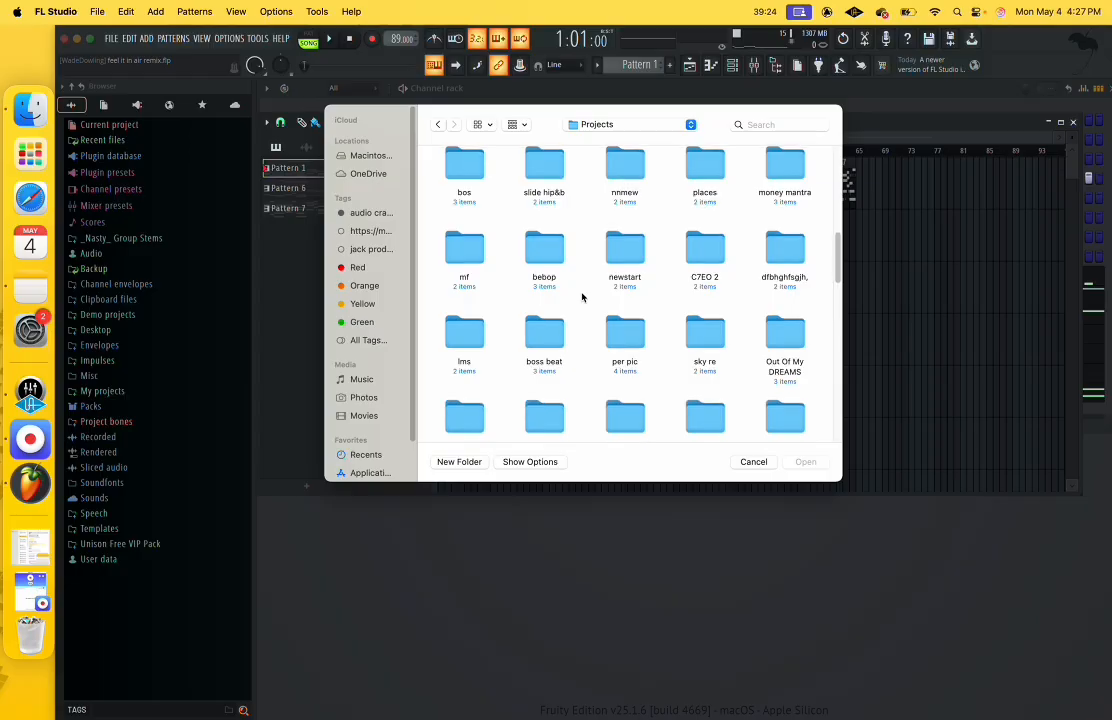
scroll(582, 297, down, 1)
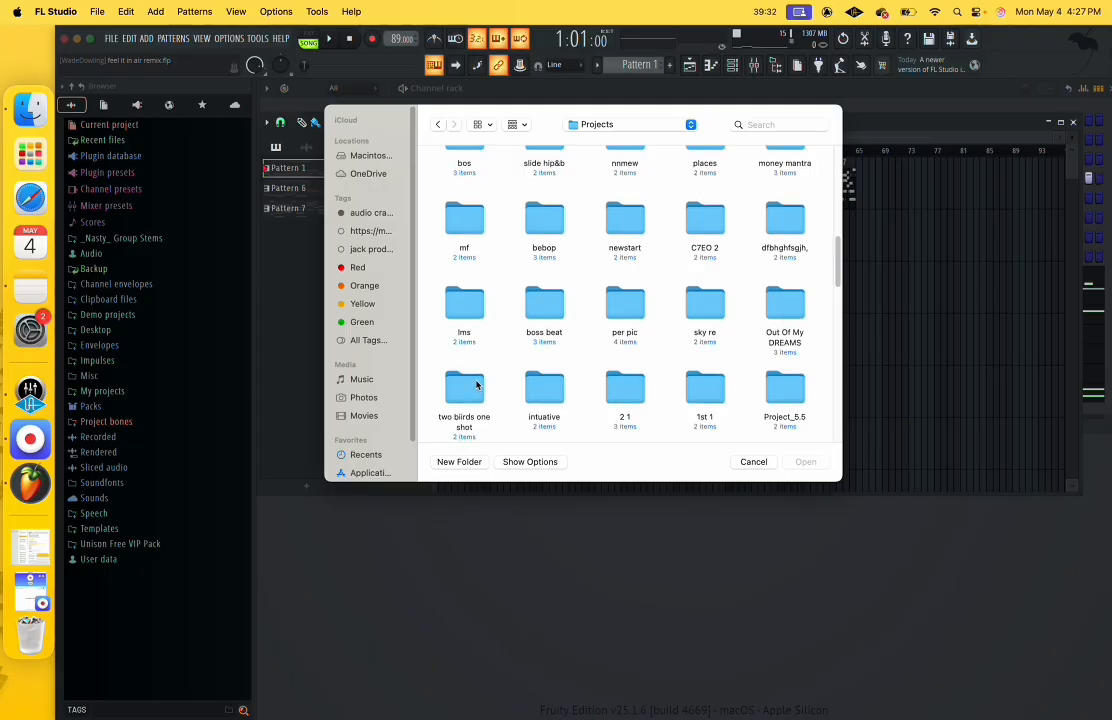
scroll(478, 383, down, 1)
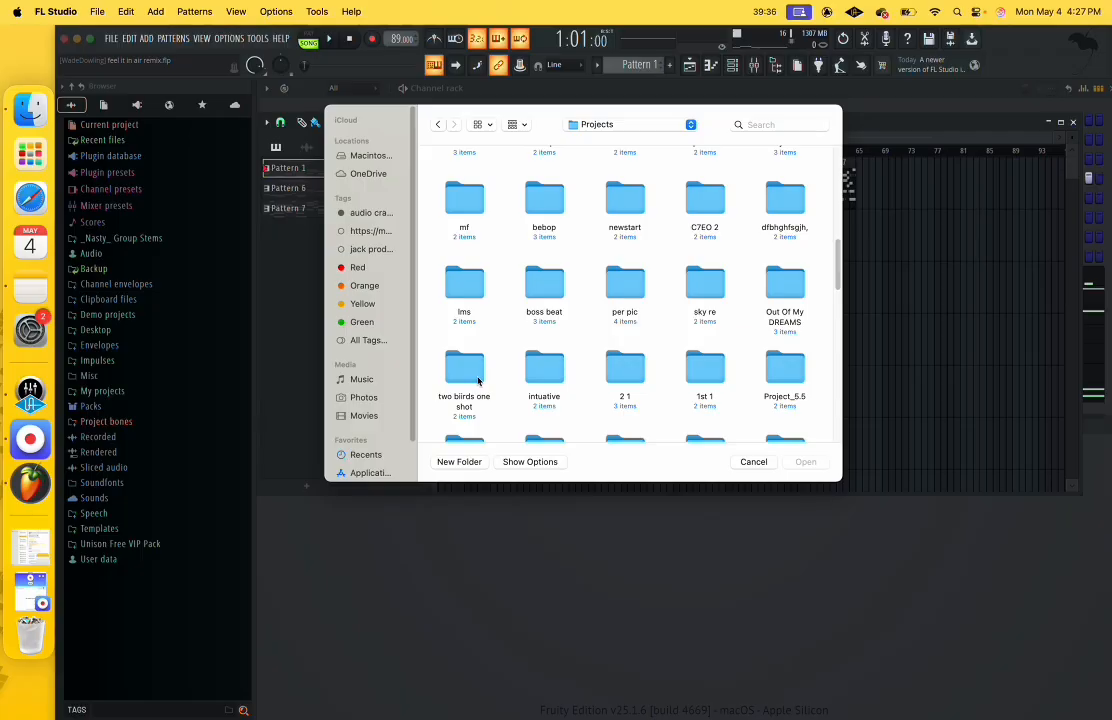
click(468, 376)
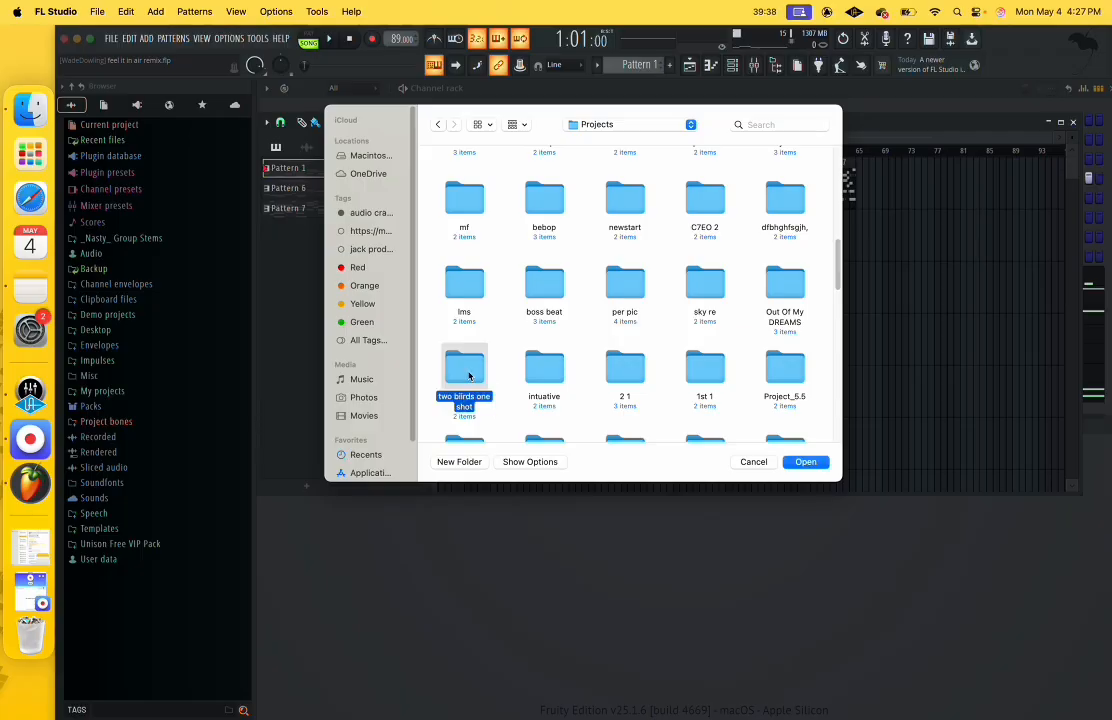
click(805, 462)
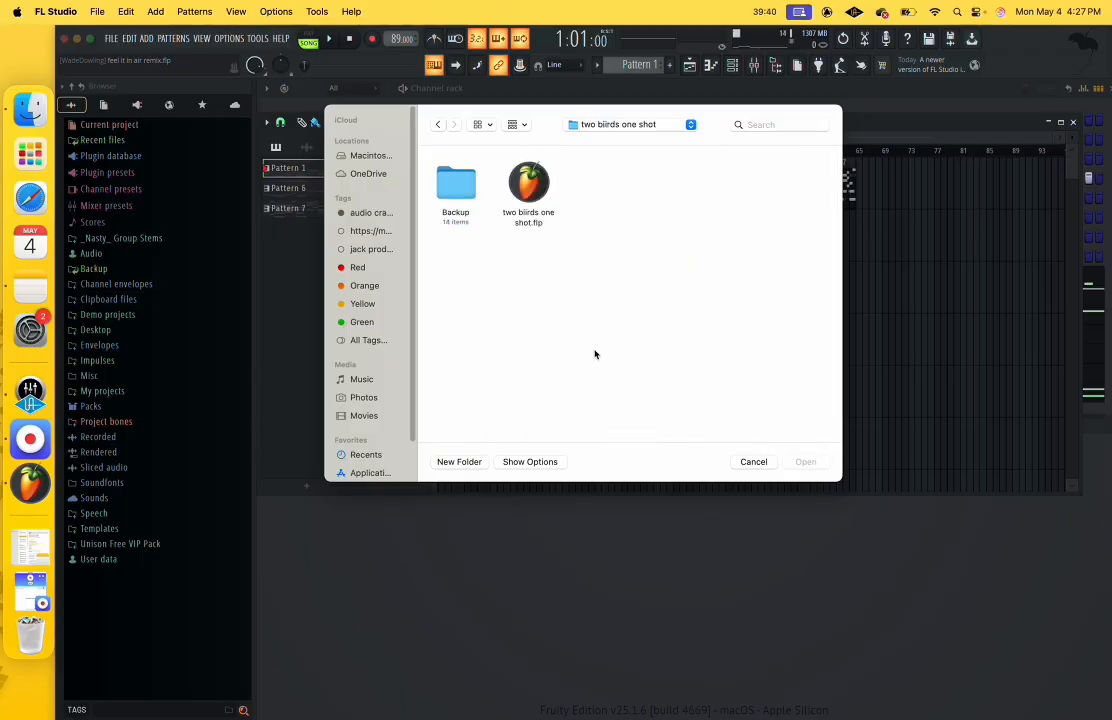
click(509, 190)
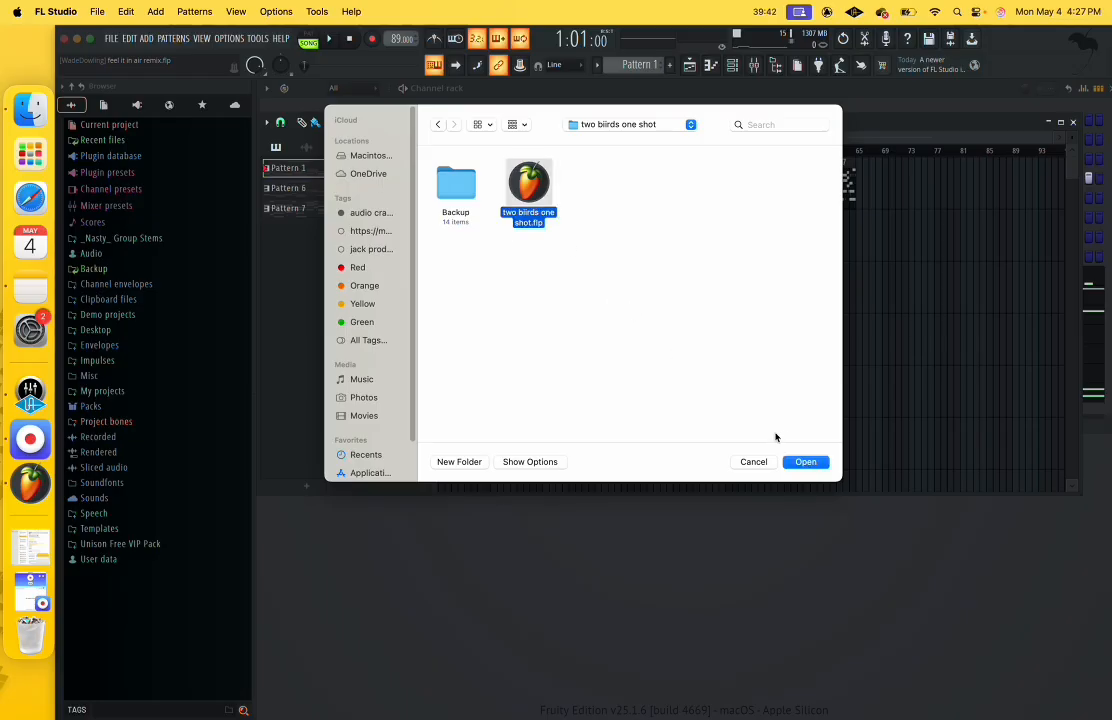
click(805, 462)
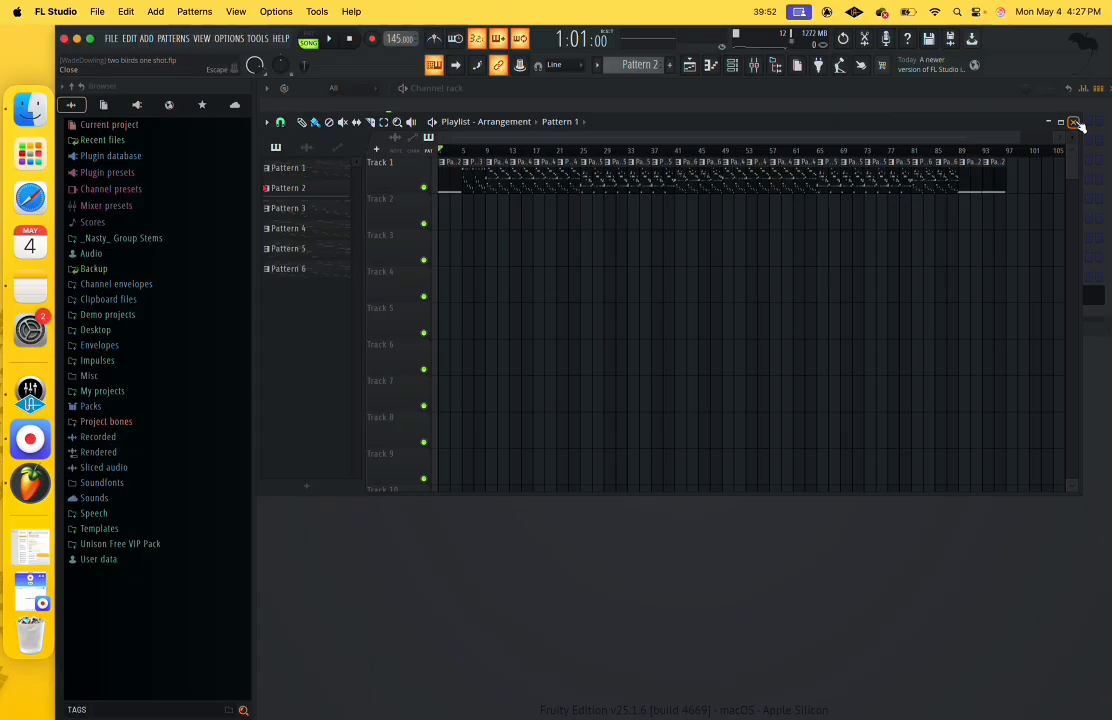
Play the start of the song arrangement, switch to pattern mode and close the playlist to show the channel rack.
click(329, 42)
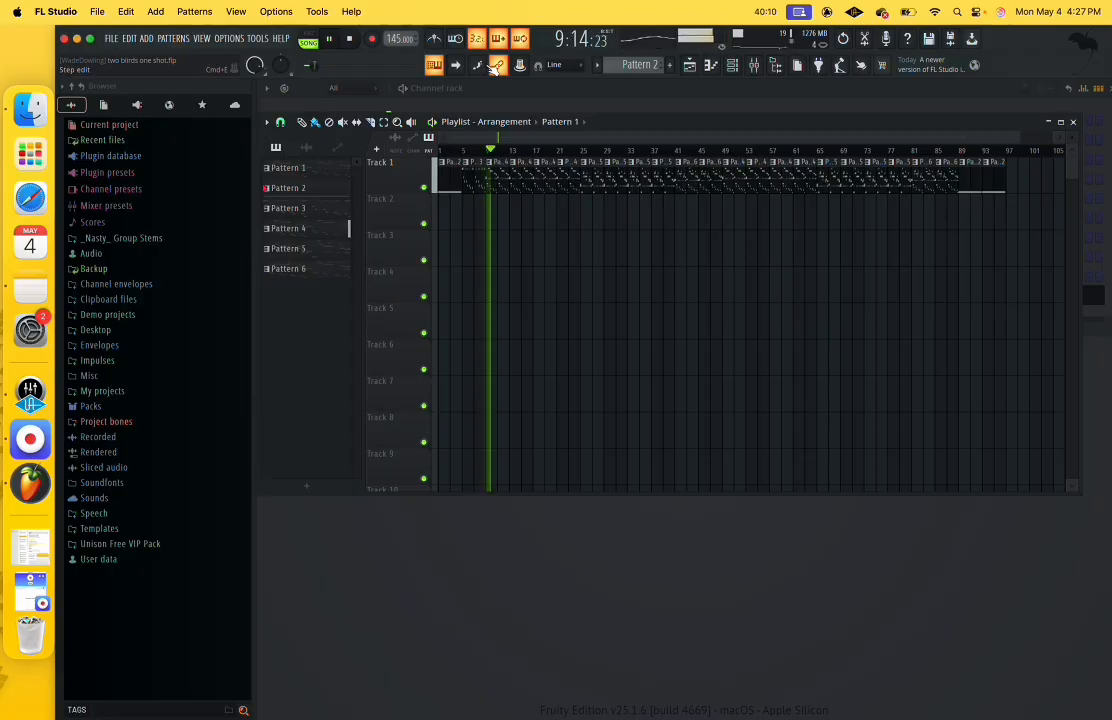
click(312, 40)
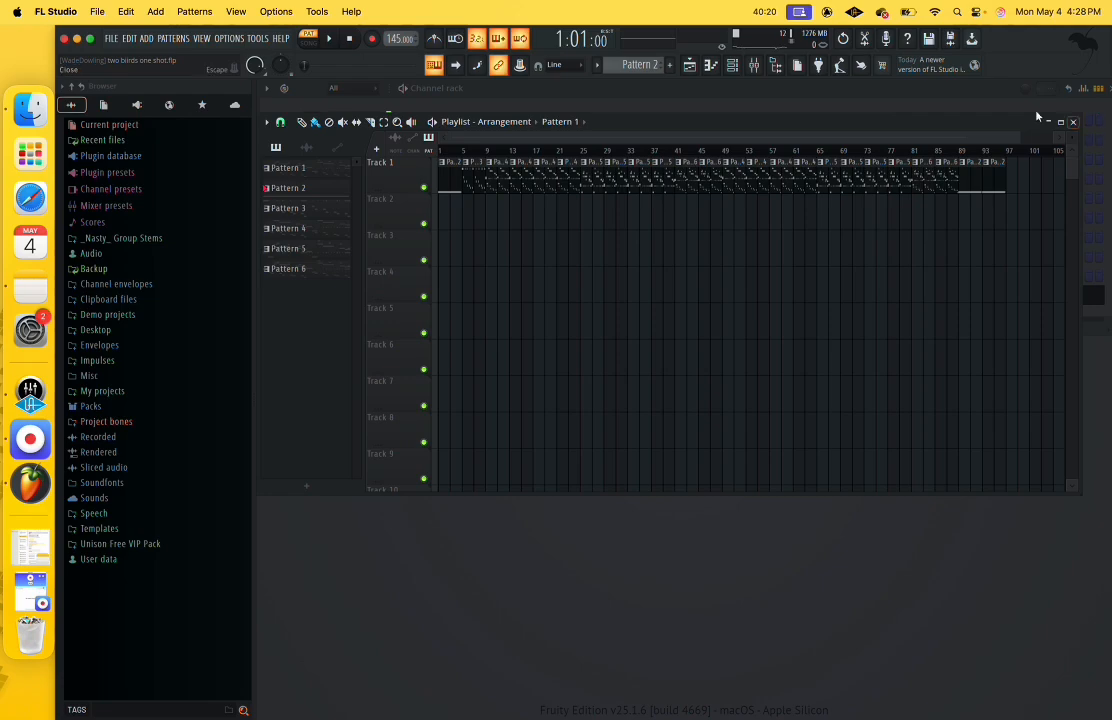
click(691, 66)
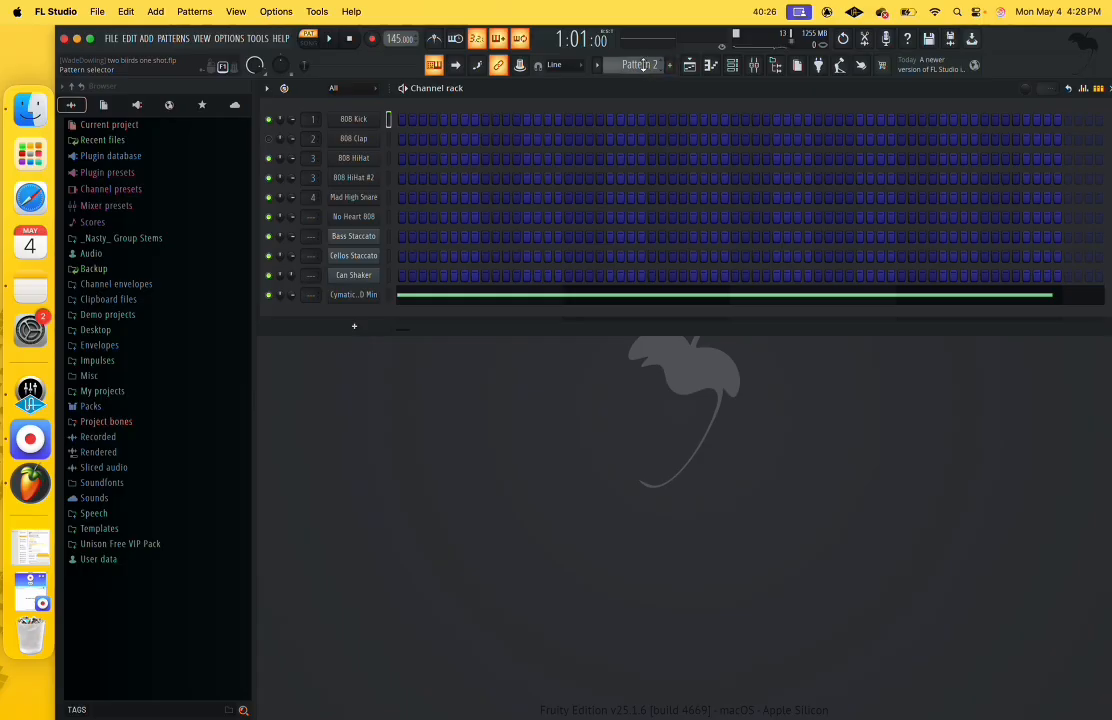
Select Pattern 1 and play it back in the channel rack.
scroll(643, 65, up, 1)
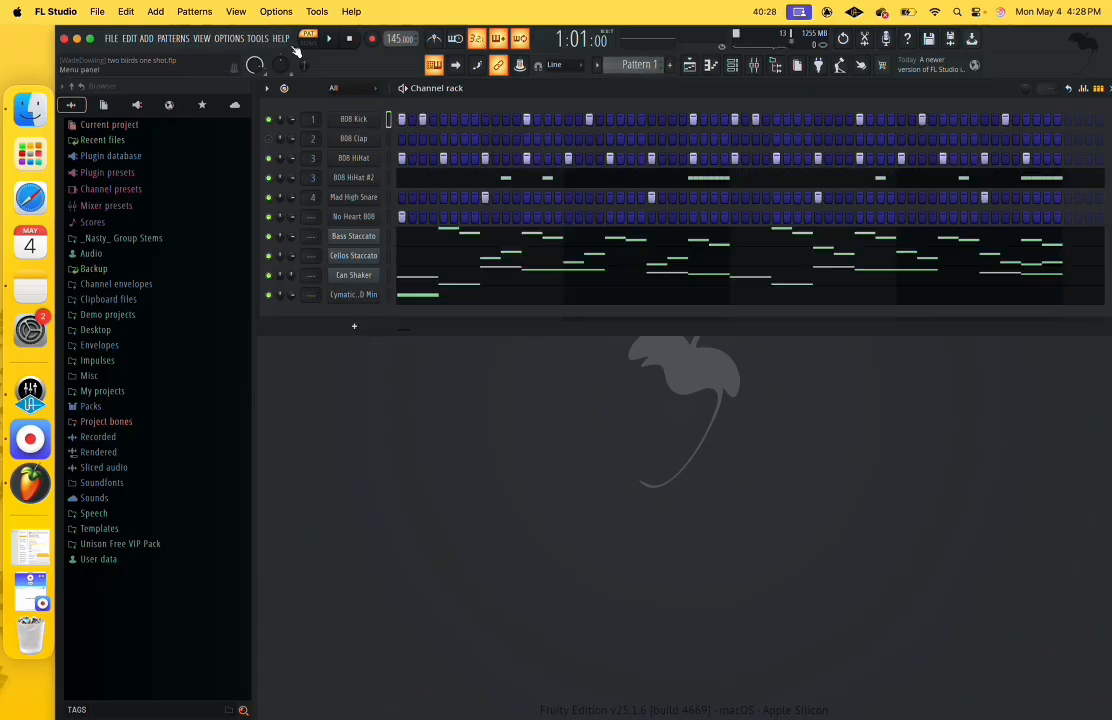
click(332, 41)
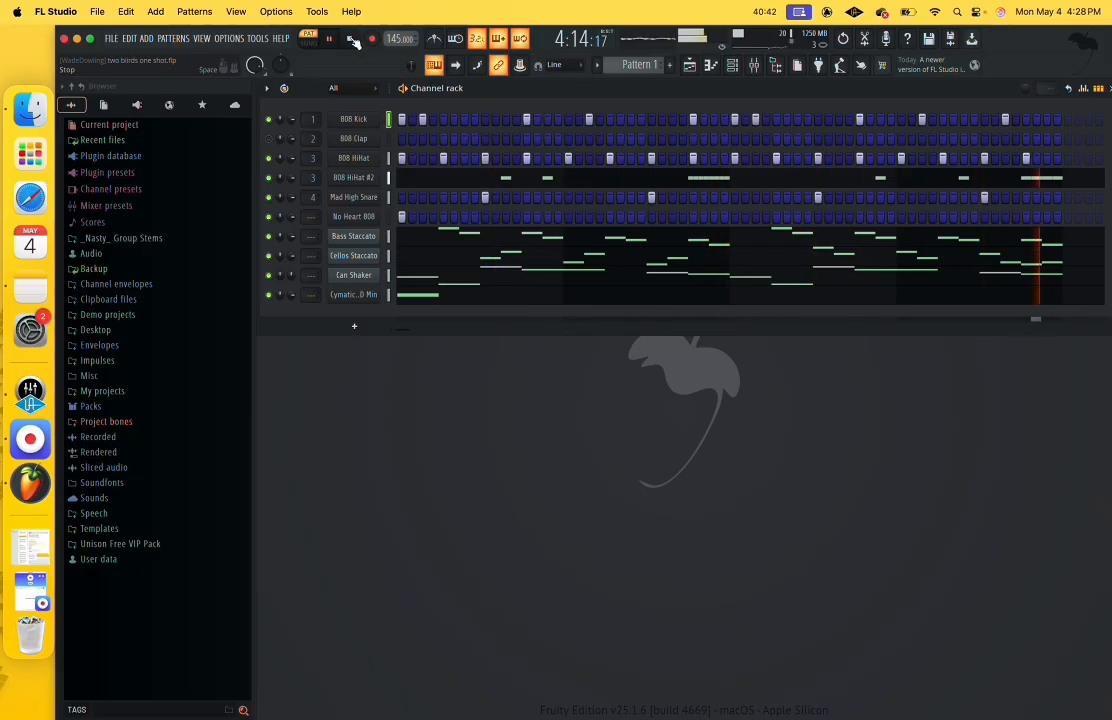
click(353, 41)
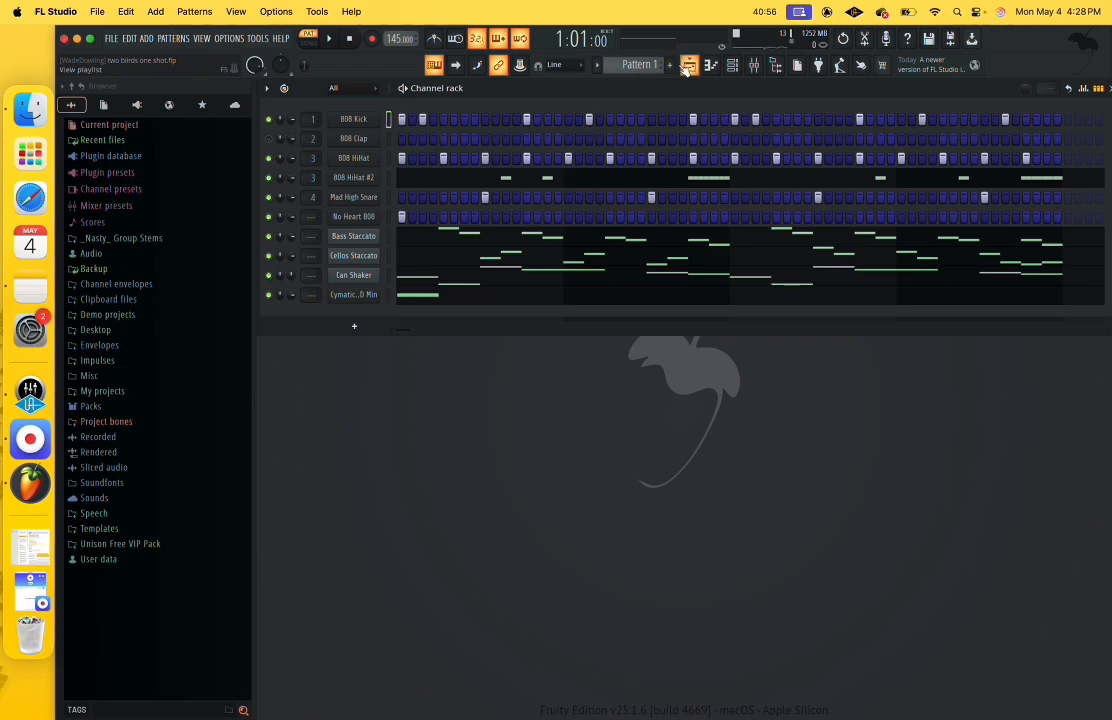
Go through Patterns 2 and 3 in the channel rack, and select and play Pattern 4.
drag(644, 66, 644, 57)
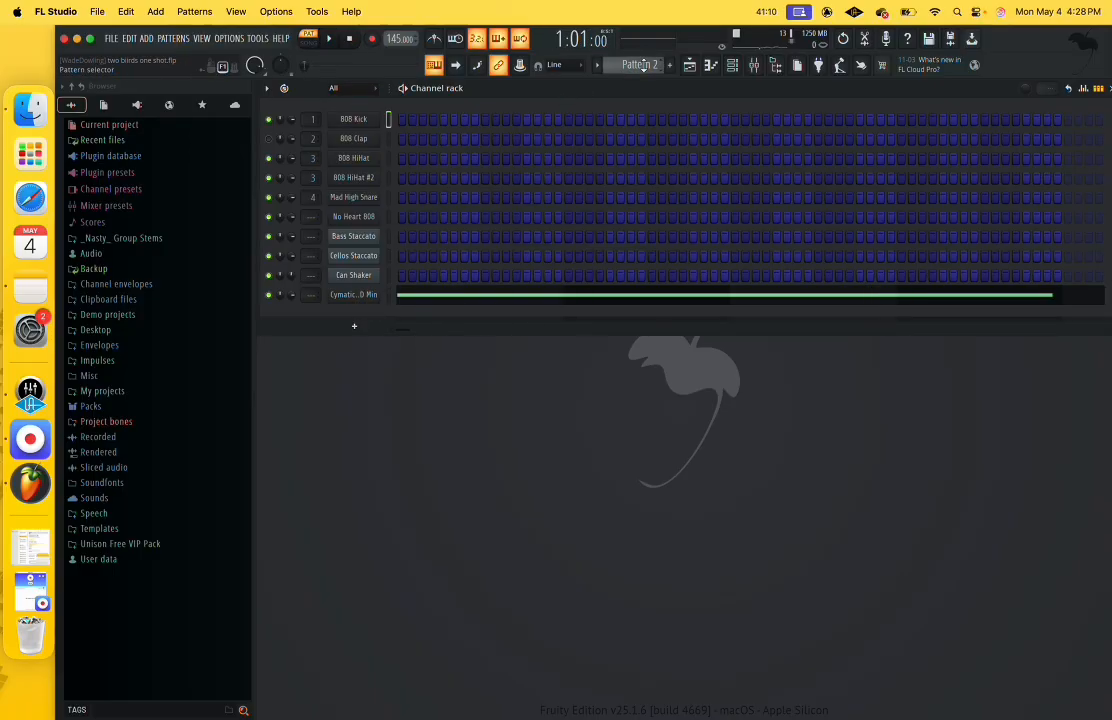
scroll(643, 66, down, 1)
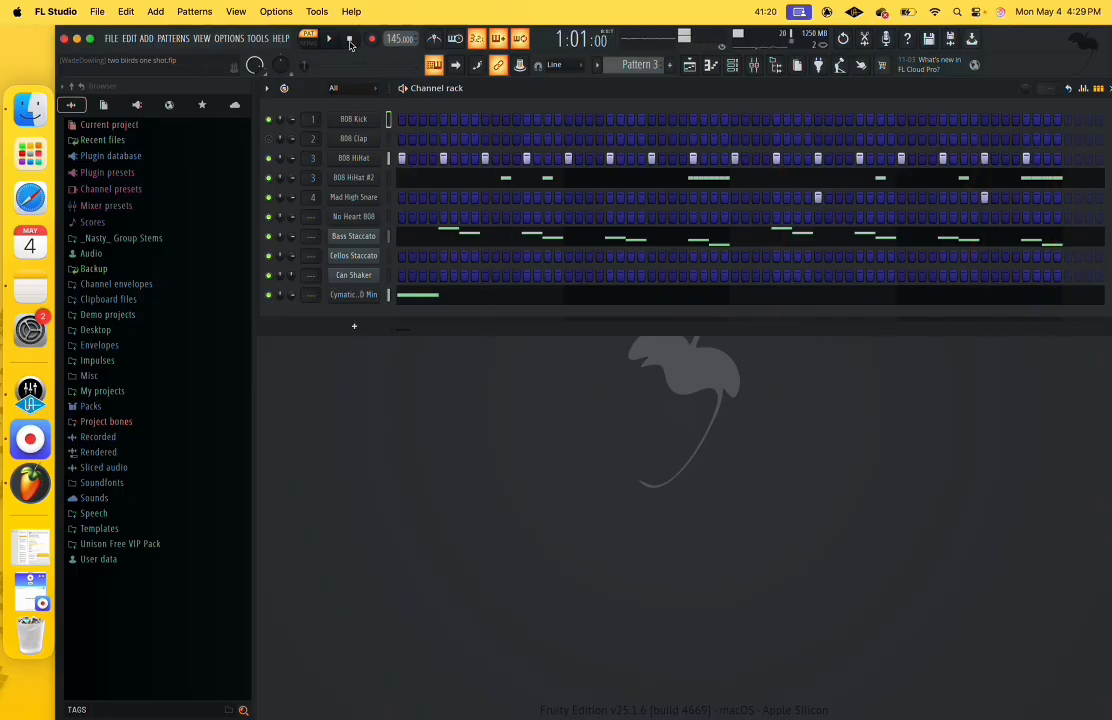
scroll(645, 70, up, 1)
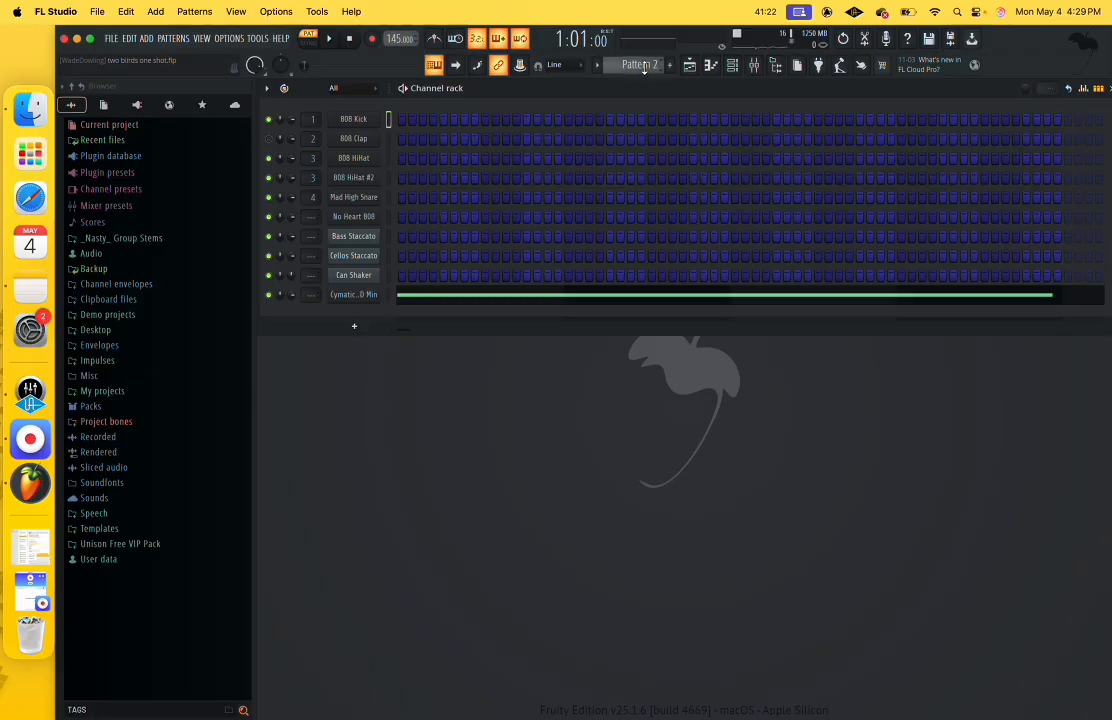
scroll(643, 68, down, 2)
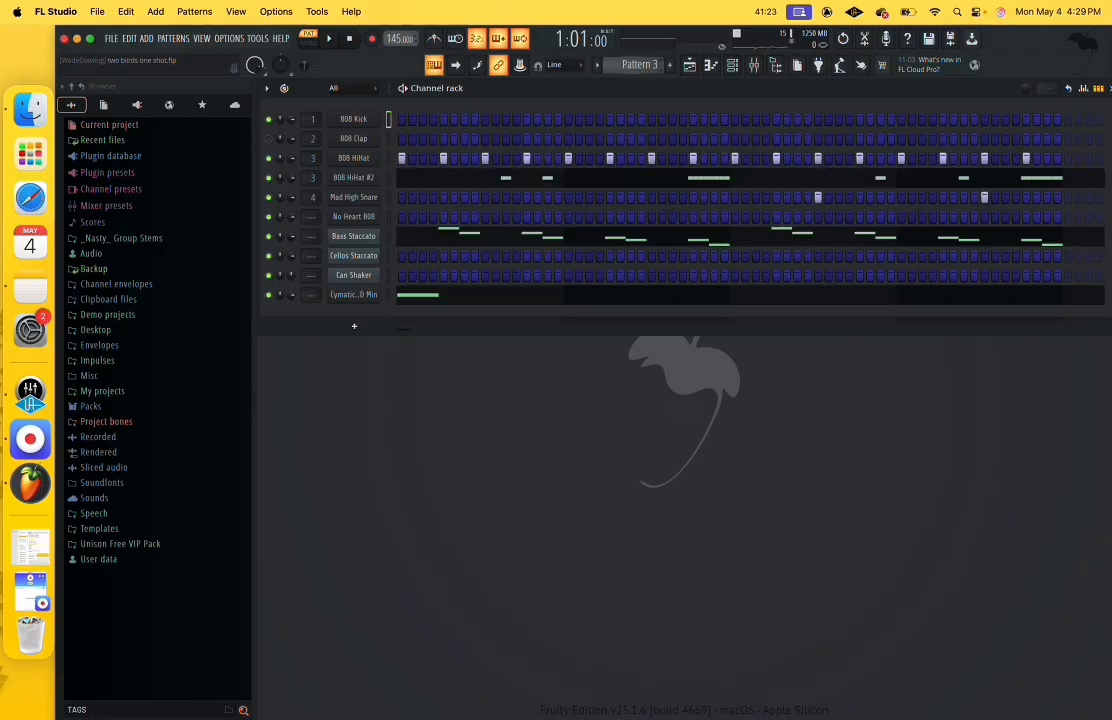
click(332, 40)
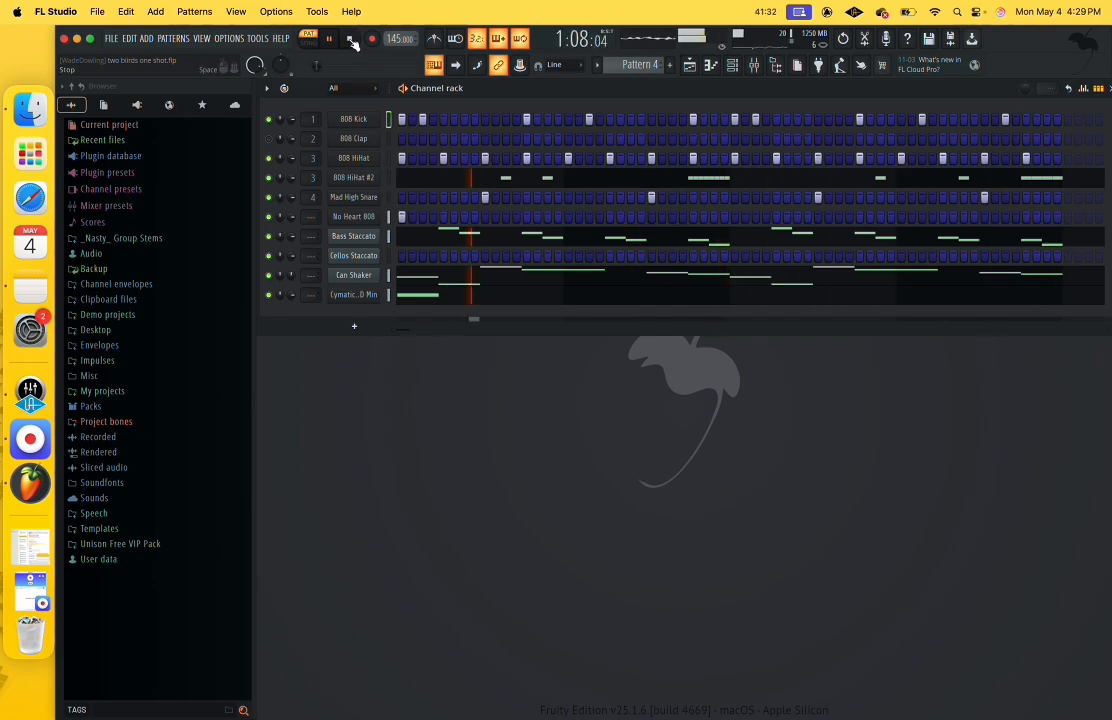
Select and play back Pattern 5, and show Pattern 6 in the channel rack.
drag(655, 67, 655, 58)
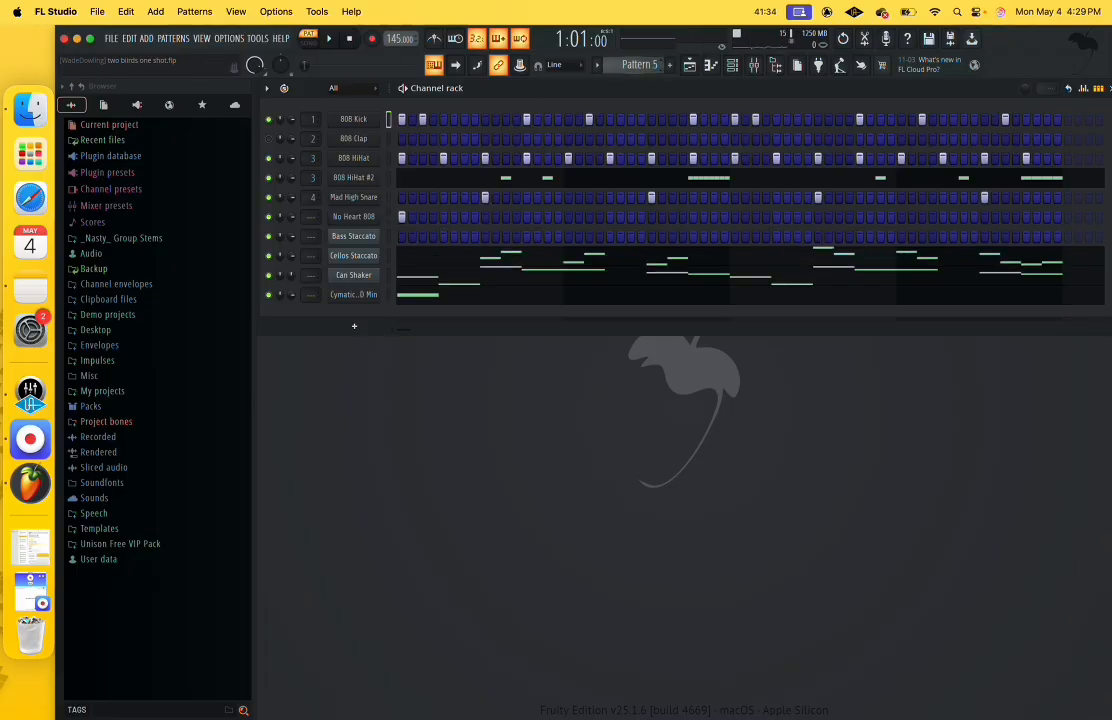
click(330, 40)
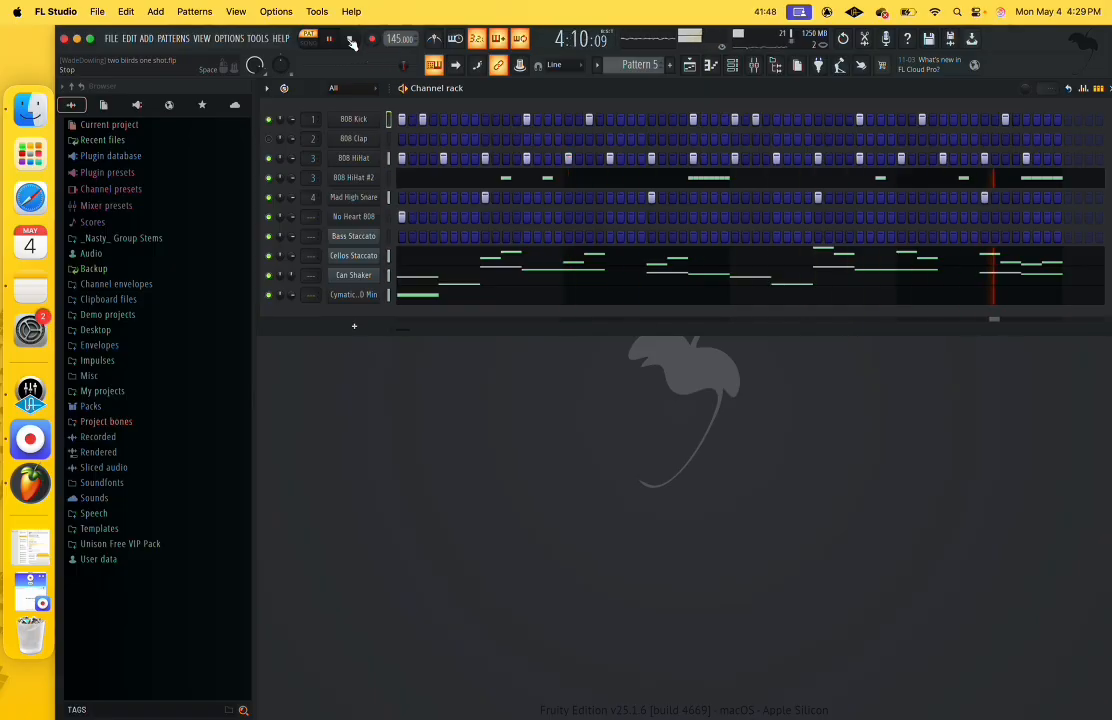
click(350, 40)
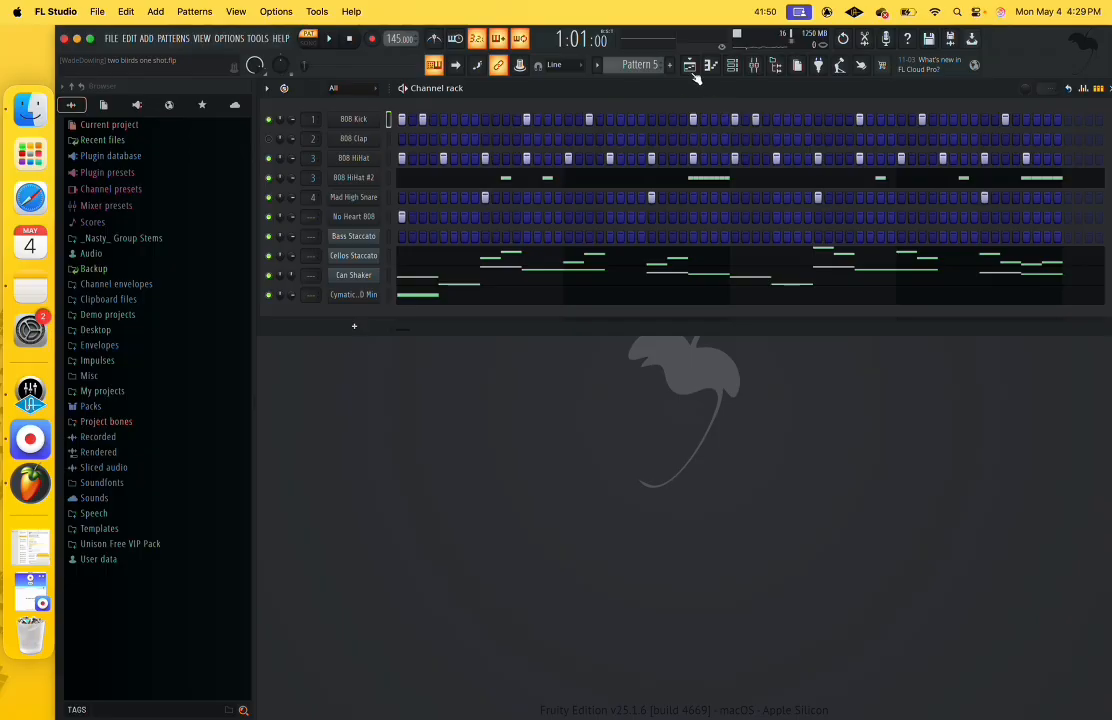
drag(653, 70, 653, 62)
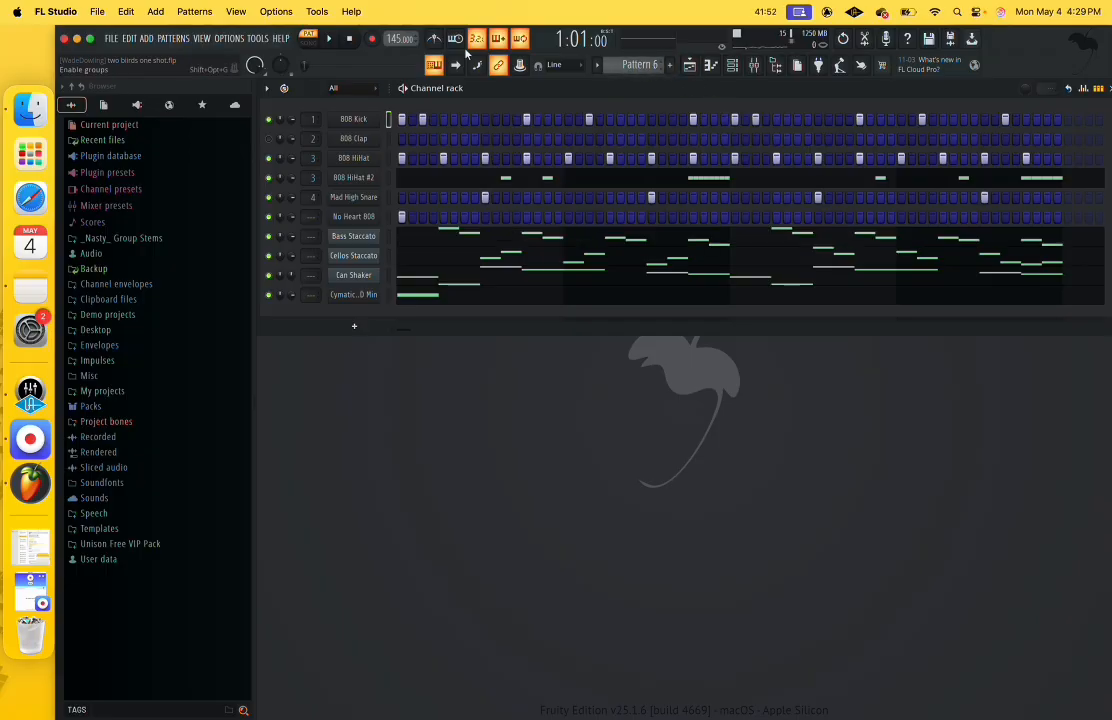
Play Pattern 6 through in the channel rack and stop playback.
click(332, 40)
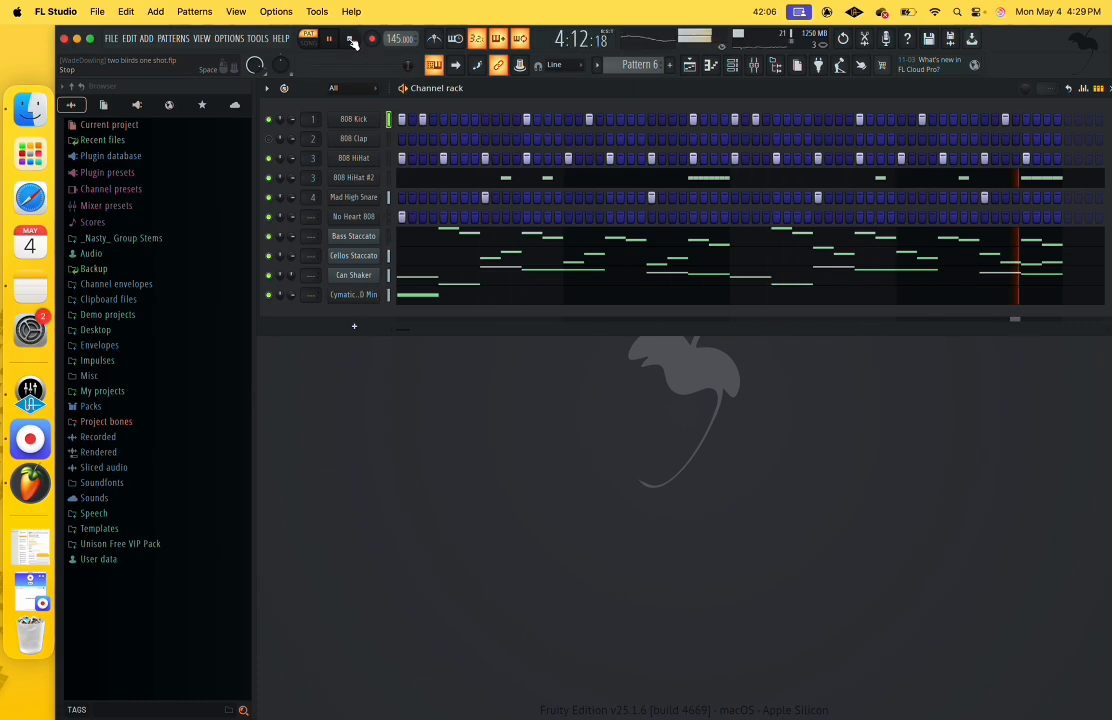
click(351, 40)
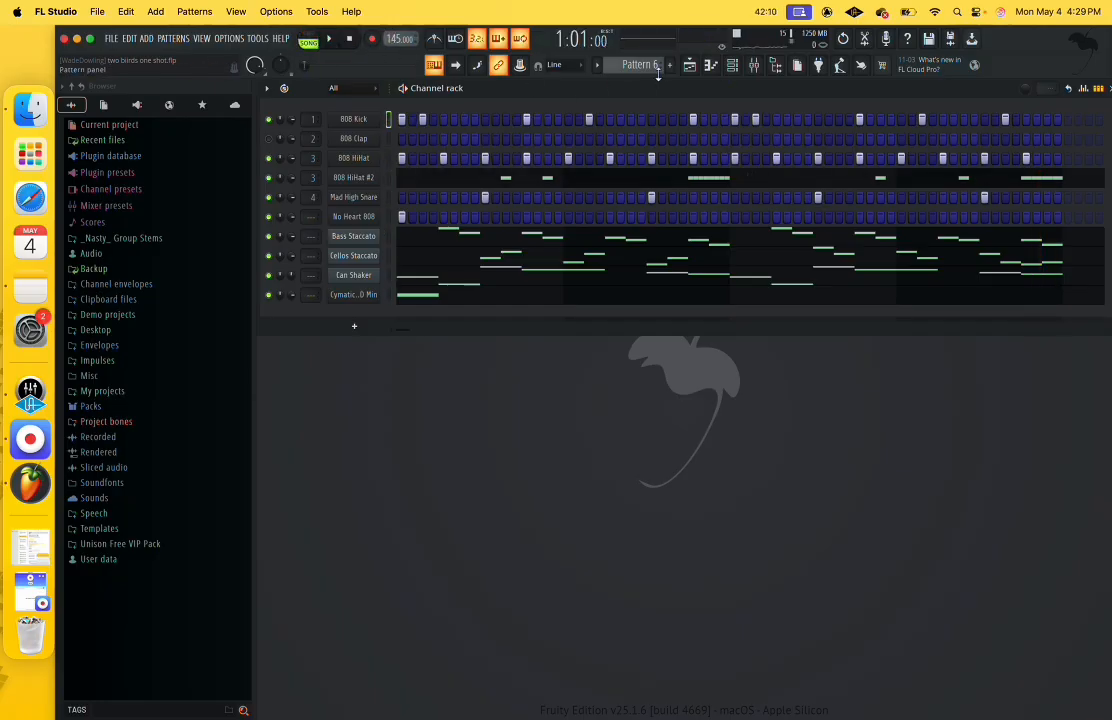
Play the song arrangement in the playlist, follow it from the opening Pattern 2 into the second Pattern 4 section, and stop.
click(688, 66)
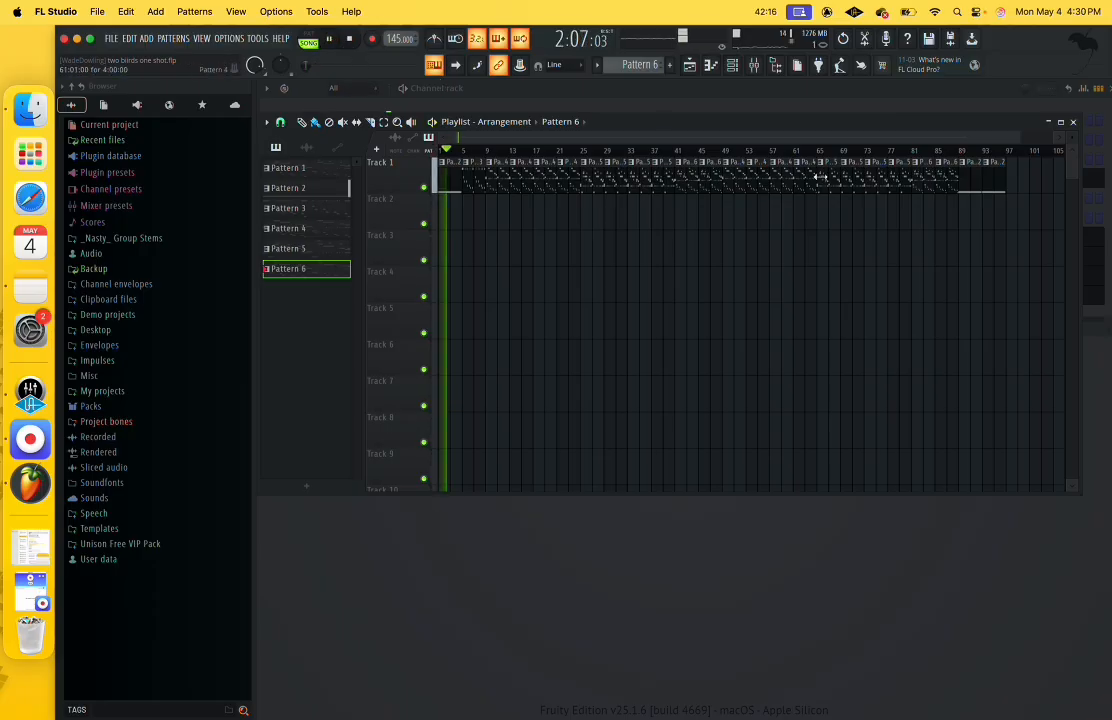
drag(1013, 141, 549, 146)
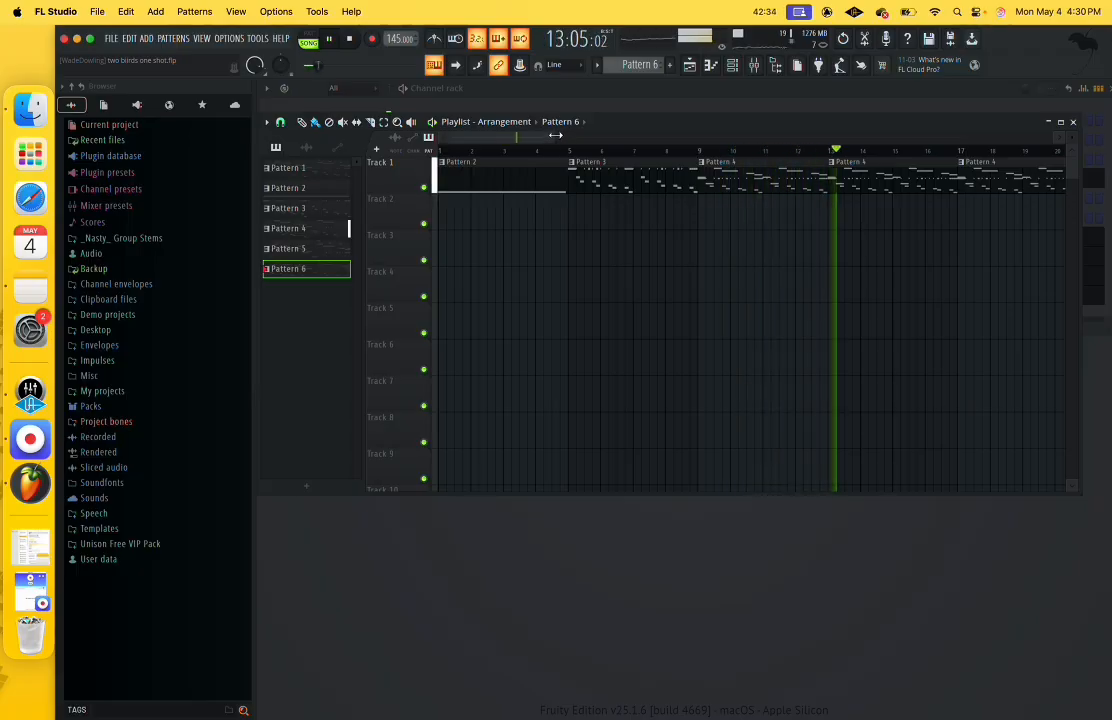
drag(555, 135, 693, 133)
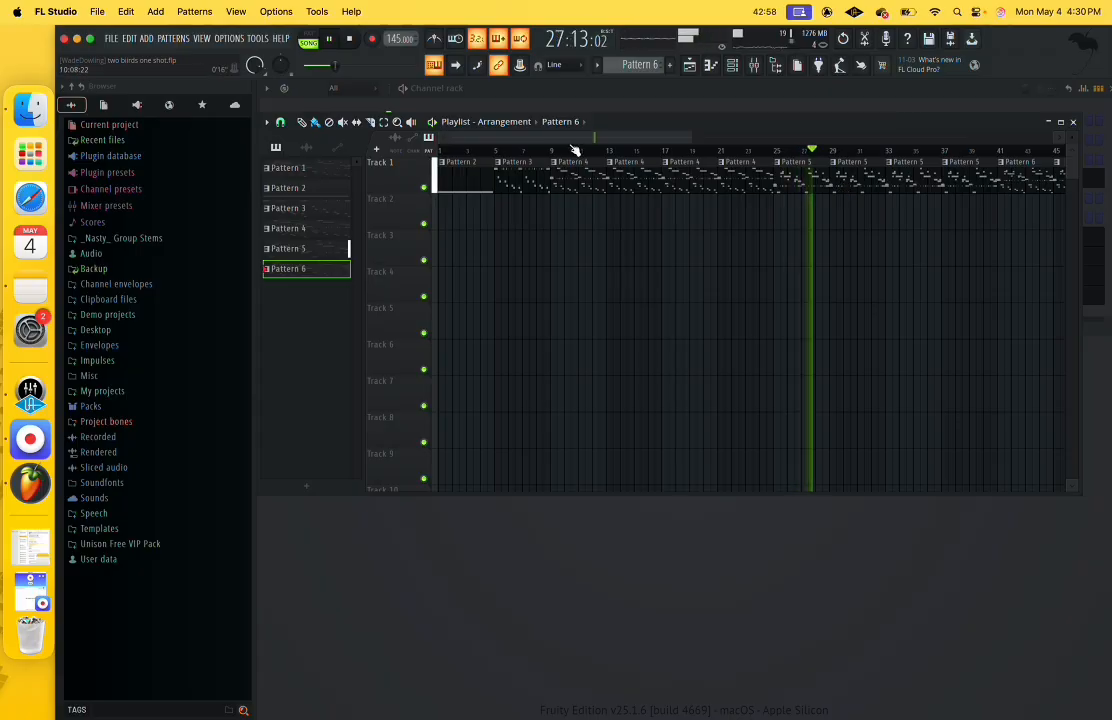
drag(546, 137, 690, 129)
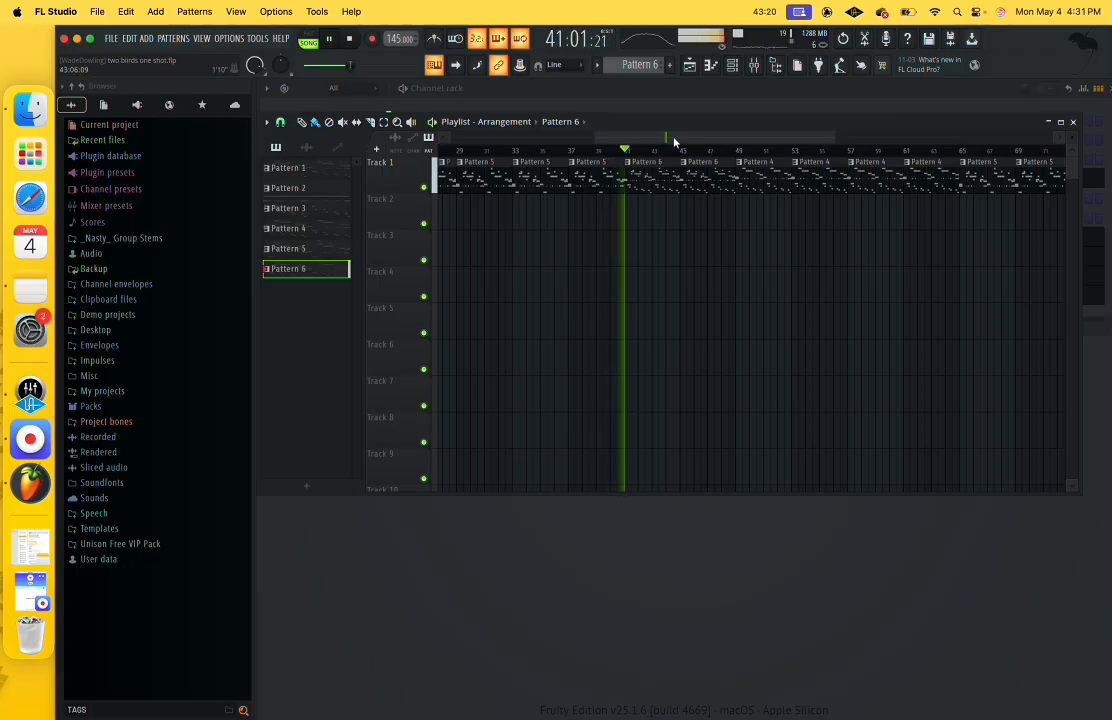
drag(675, 140, 712, 137)
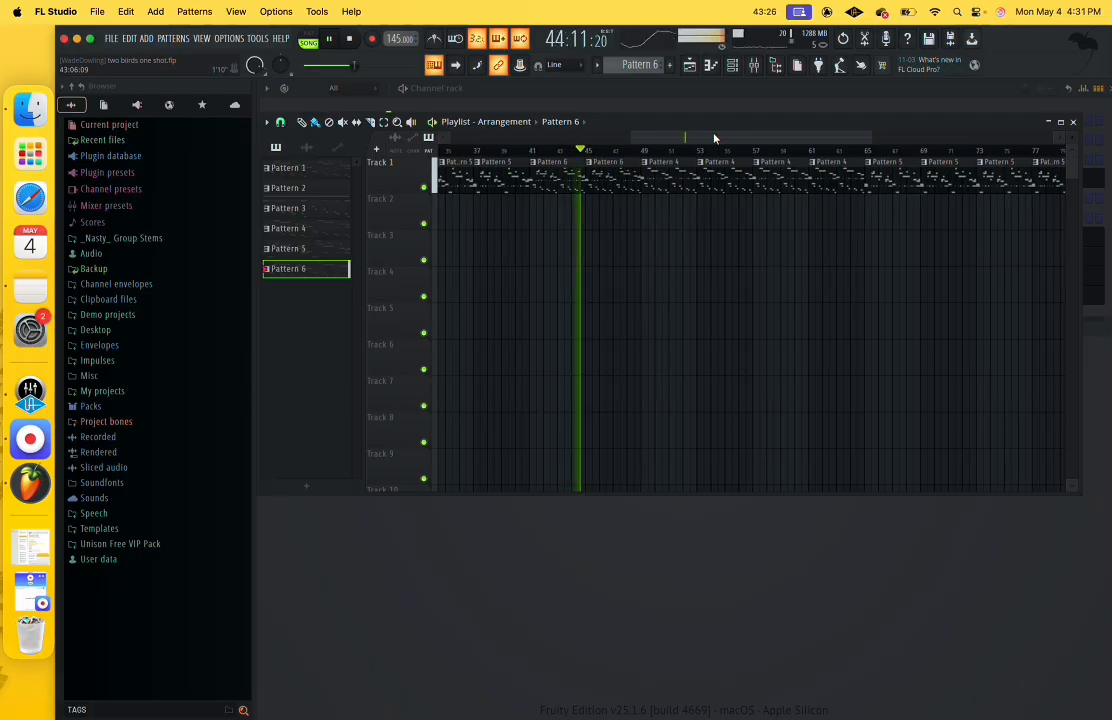
drag(714, 138, 759, 130)
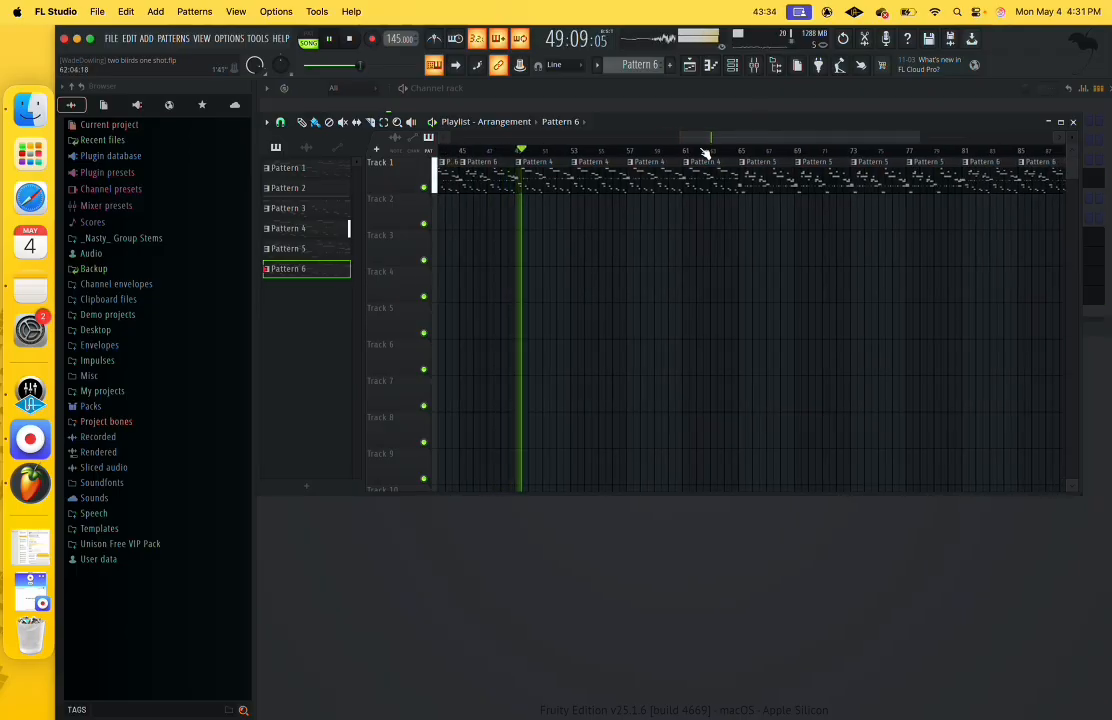
click(351, 41)
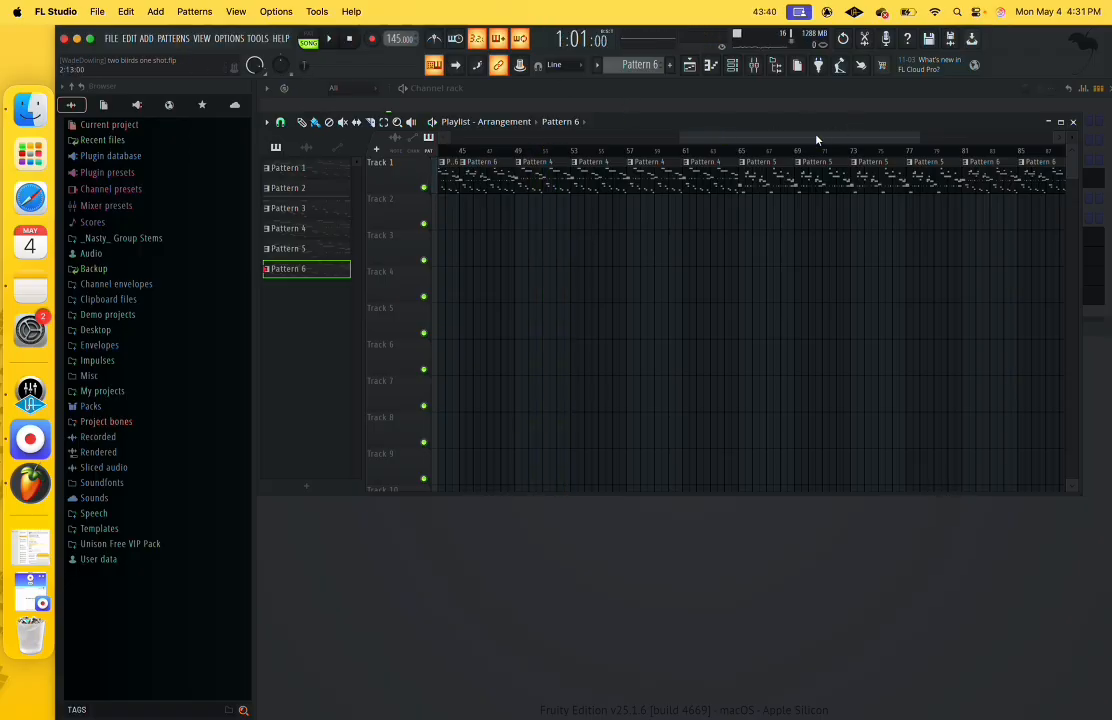
Show the whole arrangement in the playlist from its start and make Pattern 1 the selected pattern.
drag(816, 140, 551, 139)
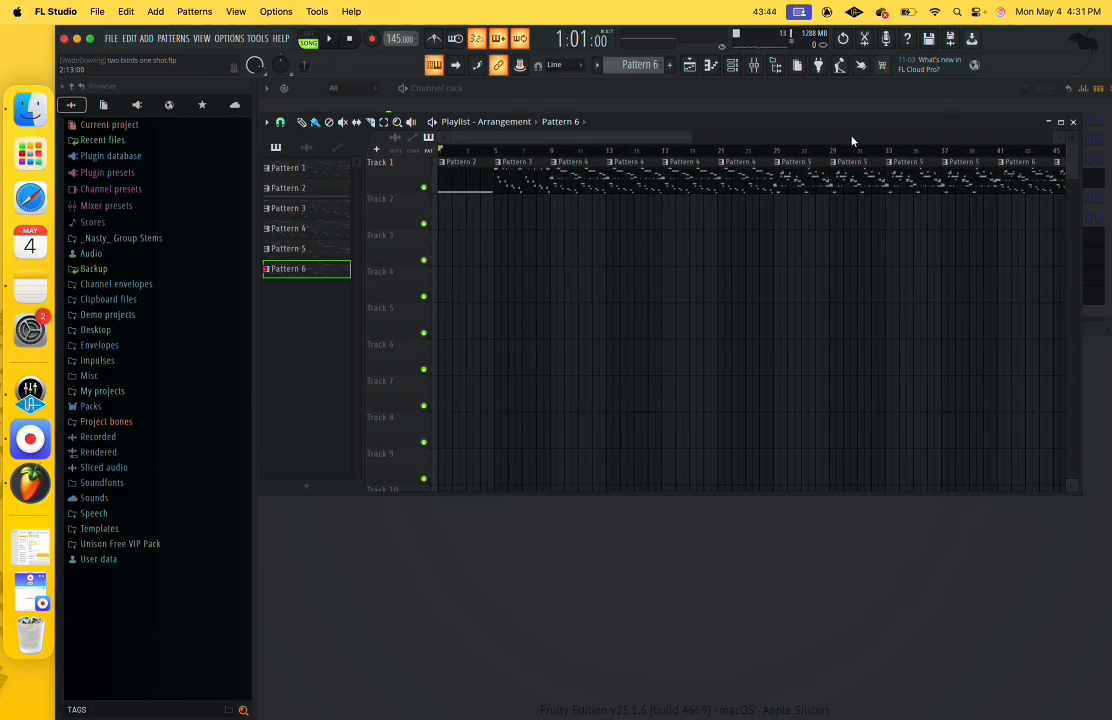
drag(690, 134, 1028, 109)
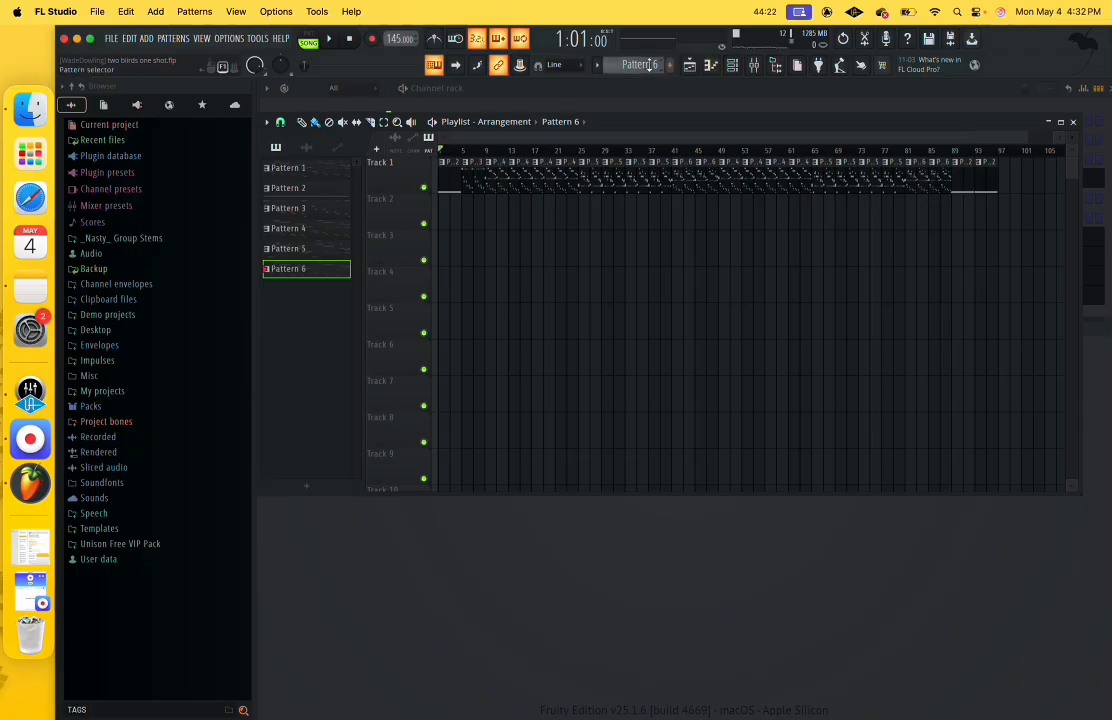
mouse_move(651, 65)
mouse_down()
mouse_move(651, 48)
mouse_move(651, 74)
mouse_up()
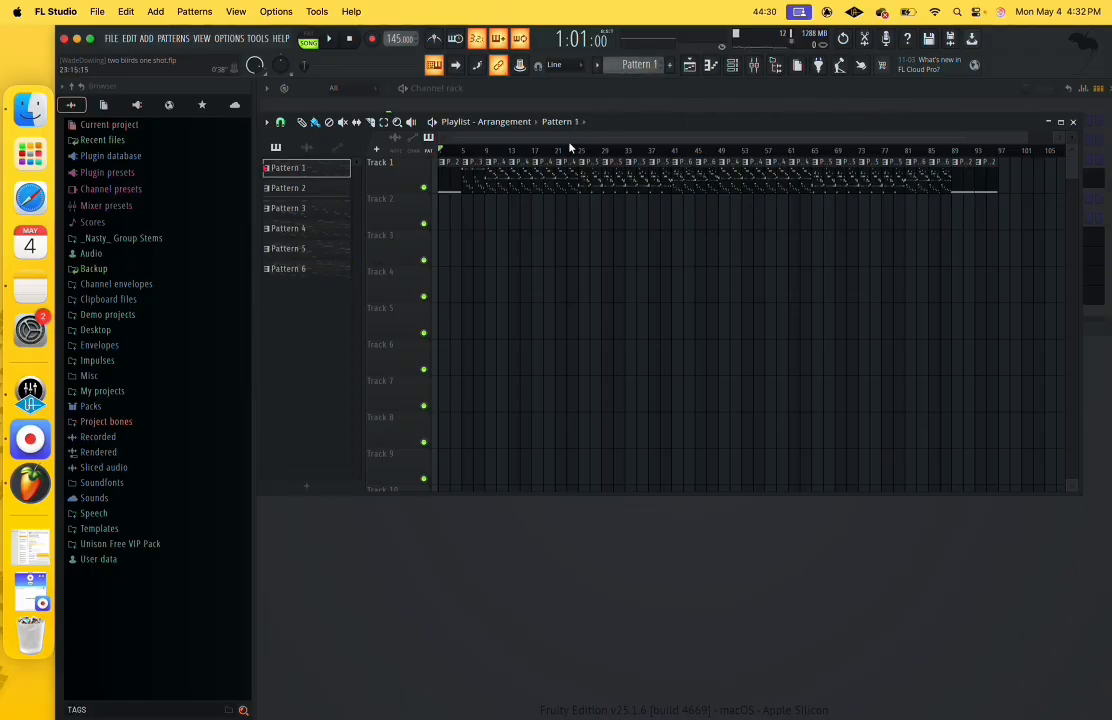
Request the Master export, download the required mastering feature, and return to the channel rack.
click(111, 38)
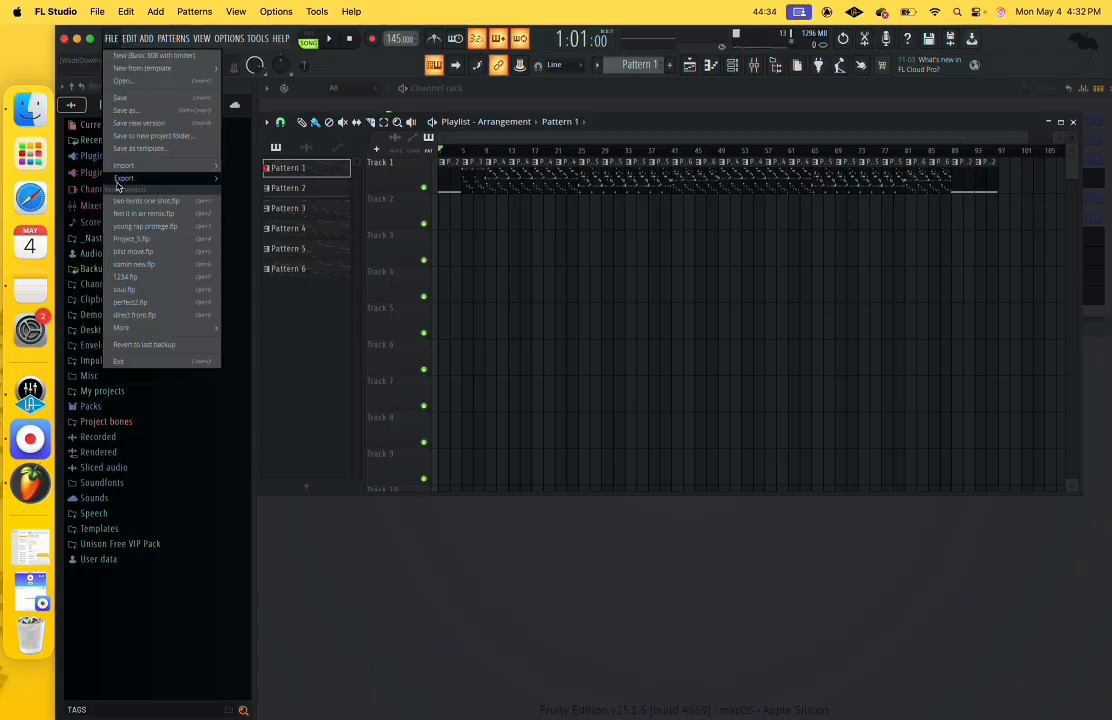
mouse_move(194, 180)
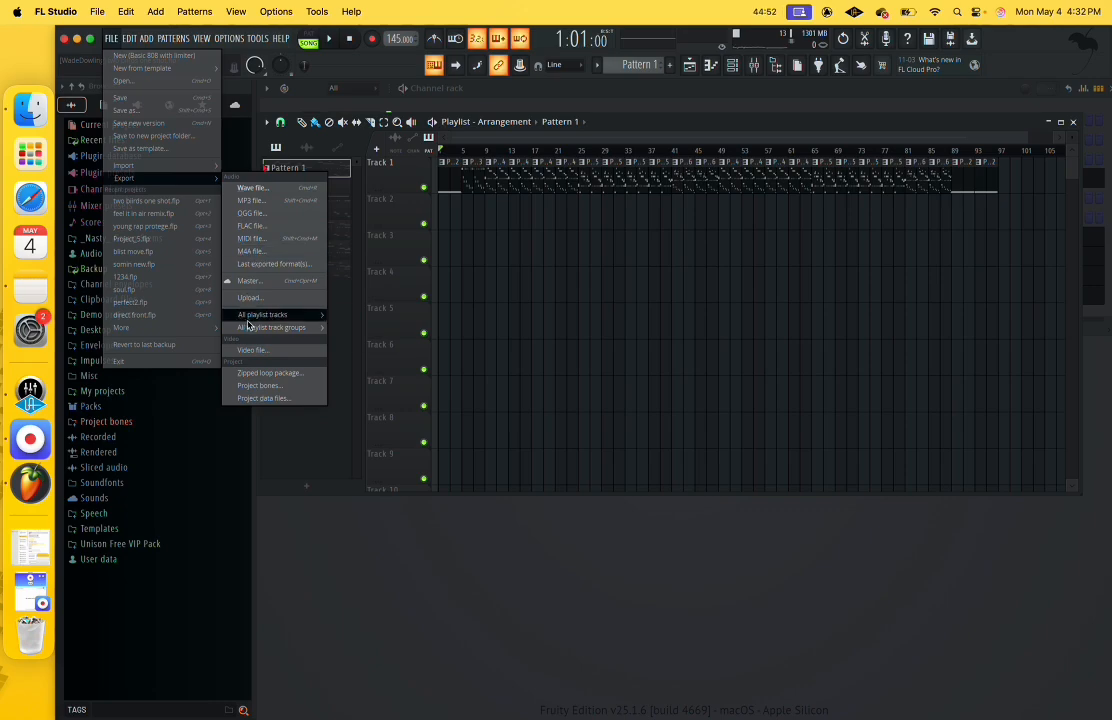
mouse_move(251, 325)
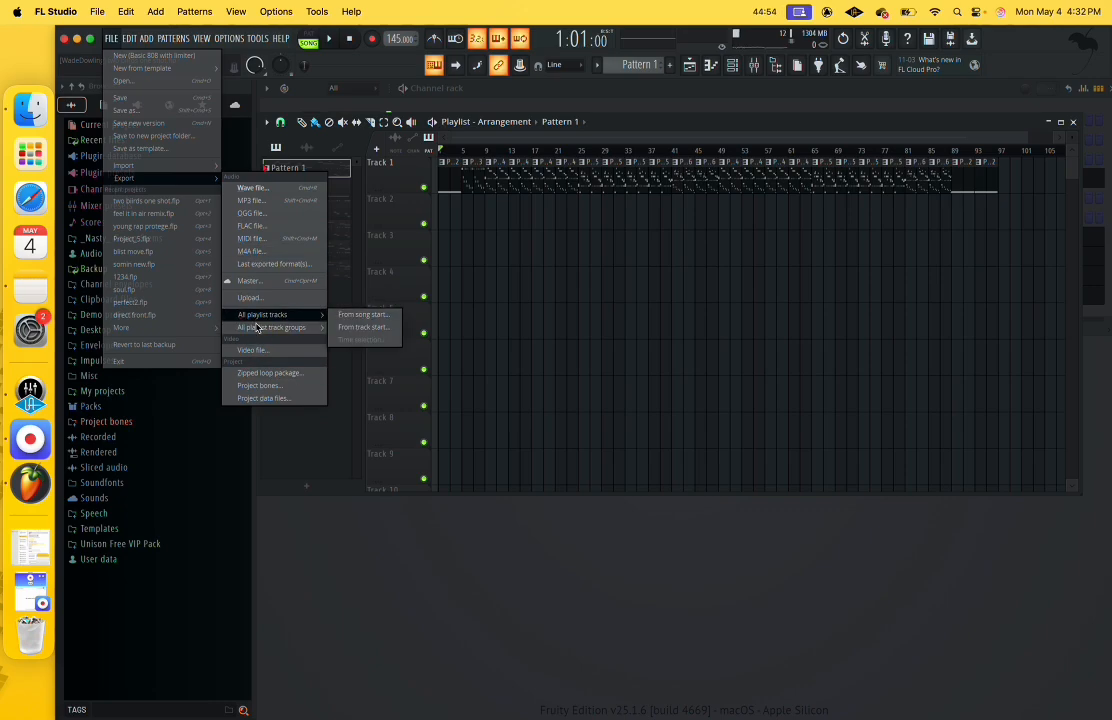
click(251, 281)
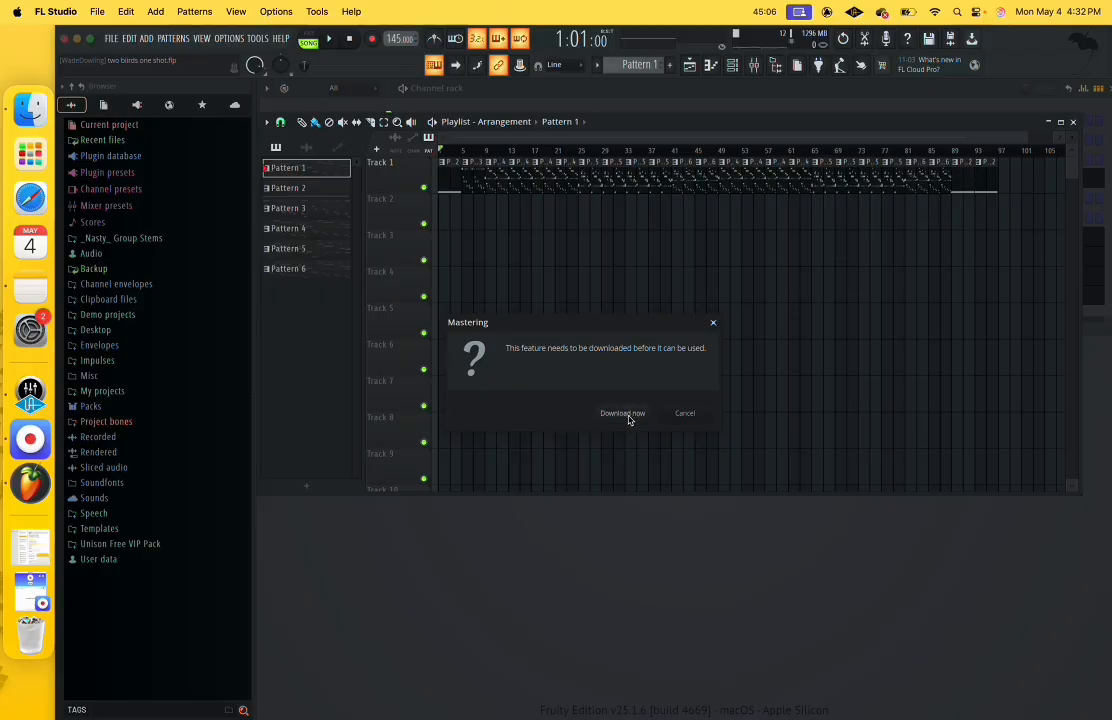
click(641, 415)
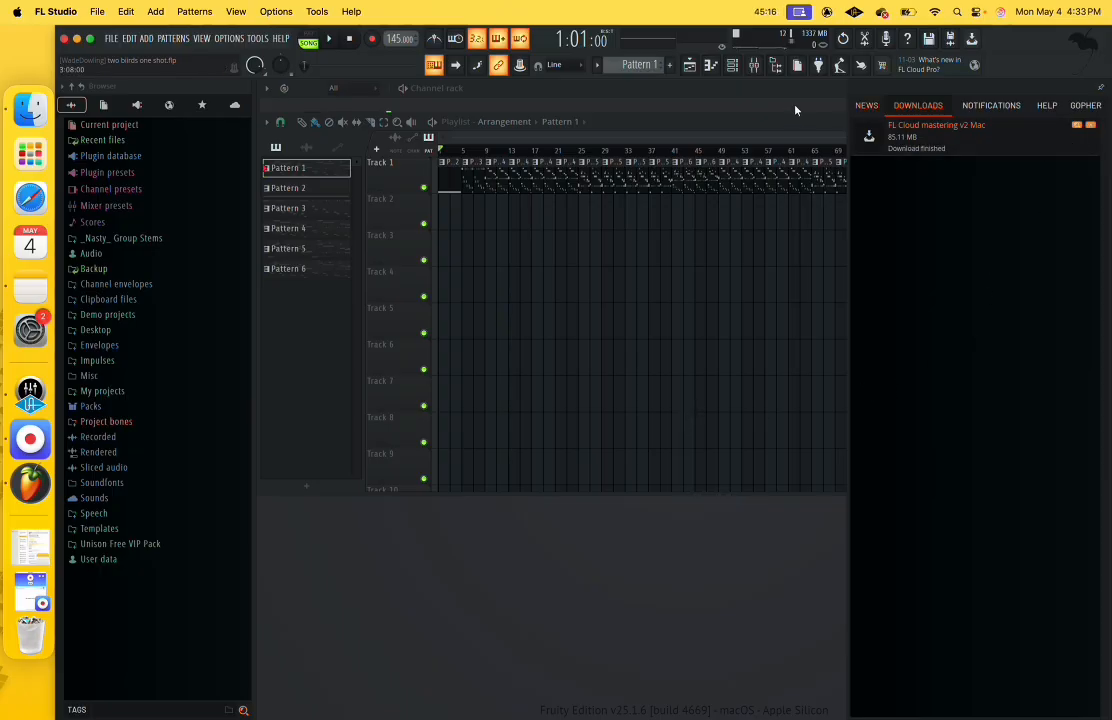
click(756, 95)
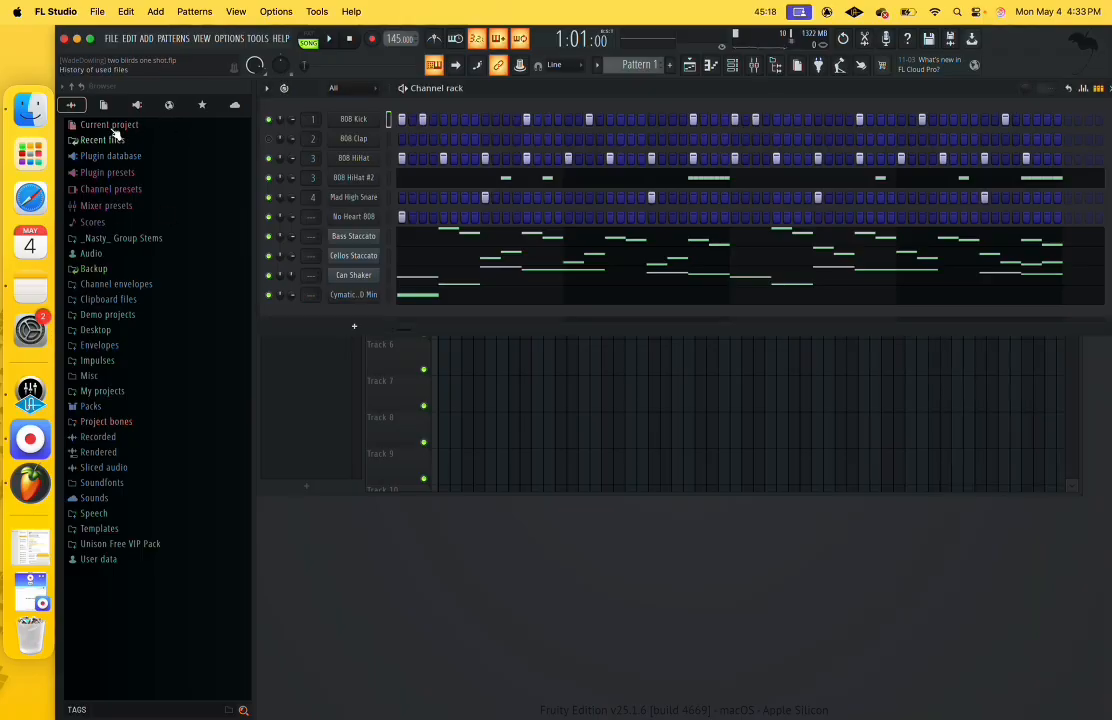
Open the Master export settings and compare the loudness targets of the YouTube, Spotify and Soundcloud presets.
click(111, 38)
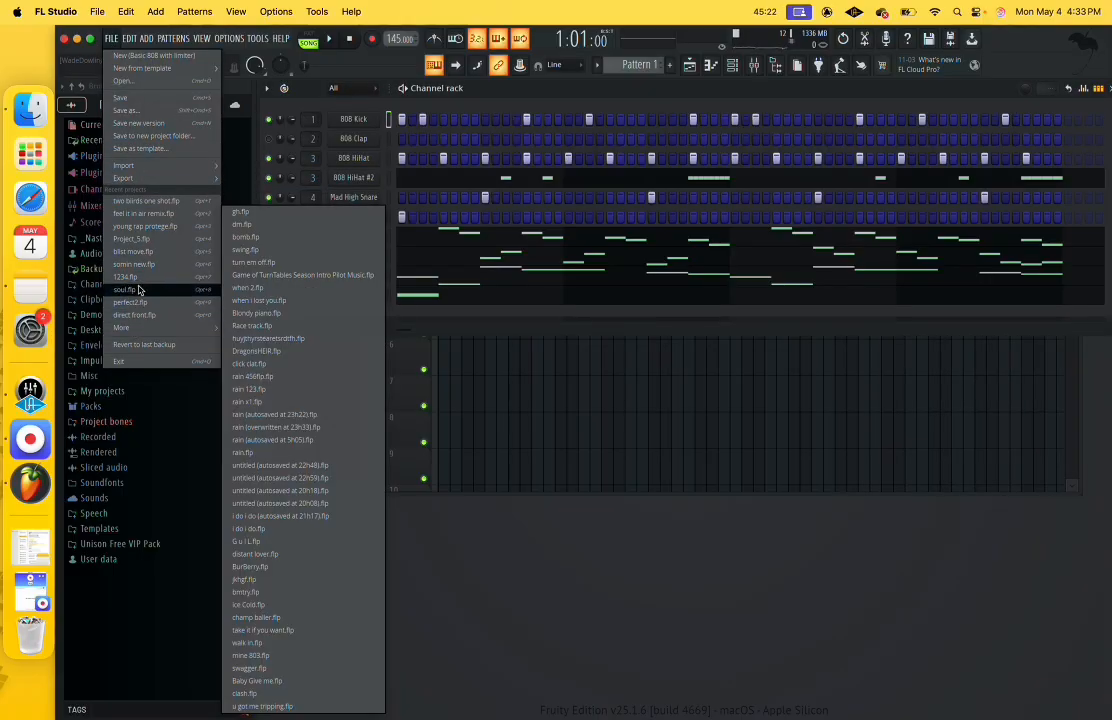
mouse_move(149, 179)
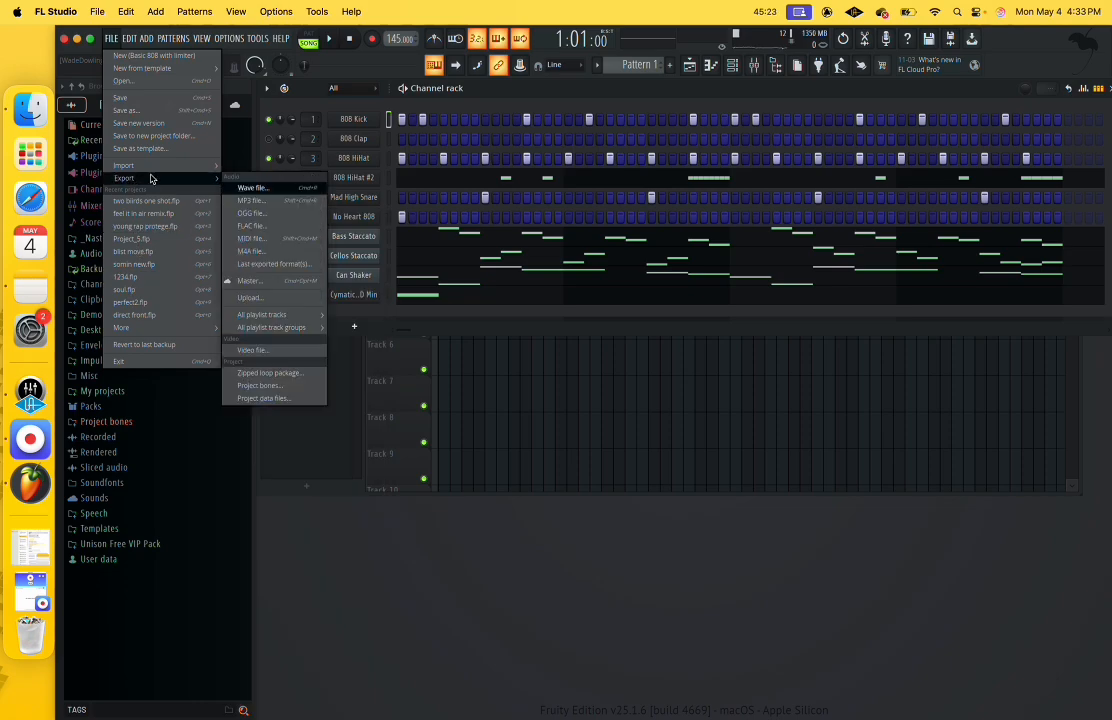
click(258, 285)
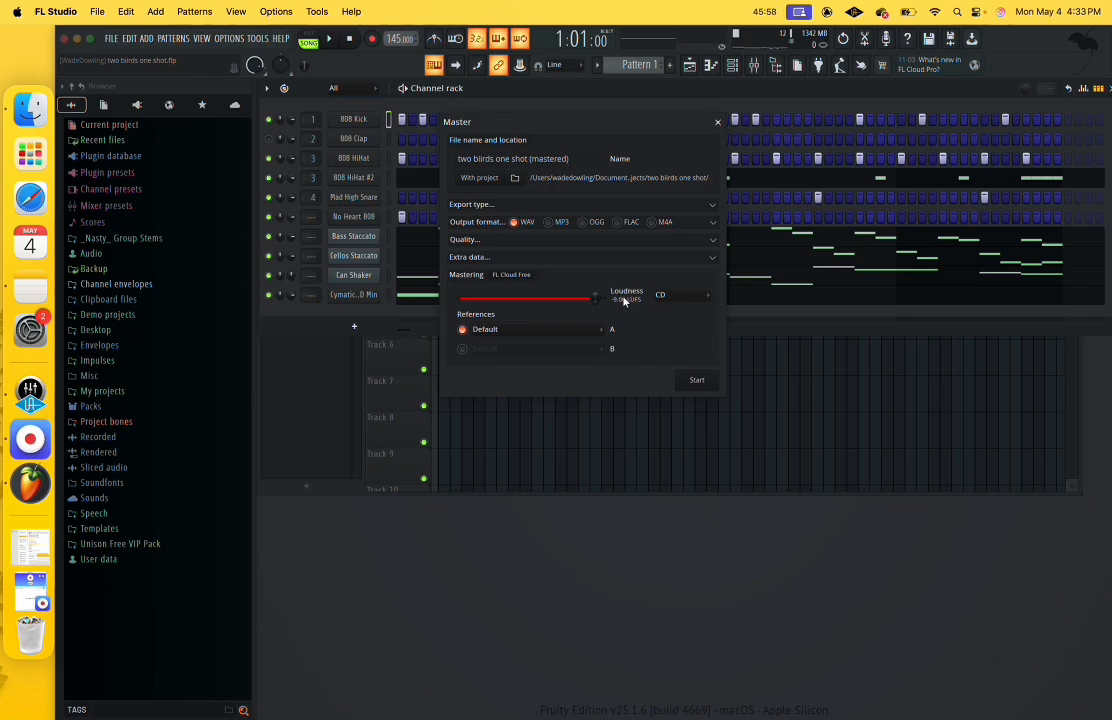
click(709, 299)
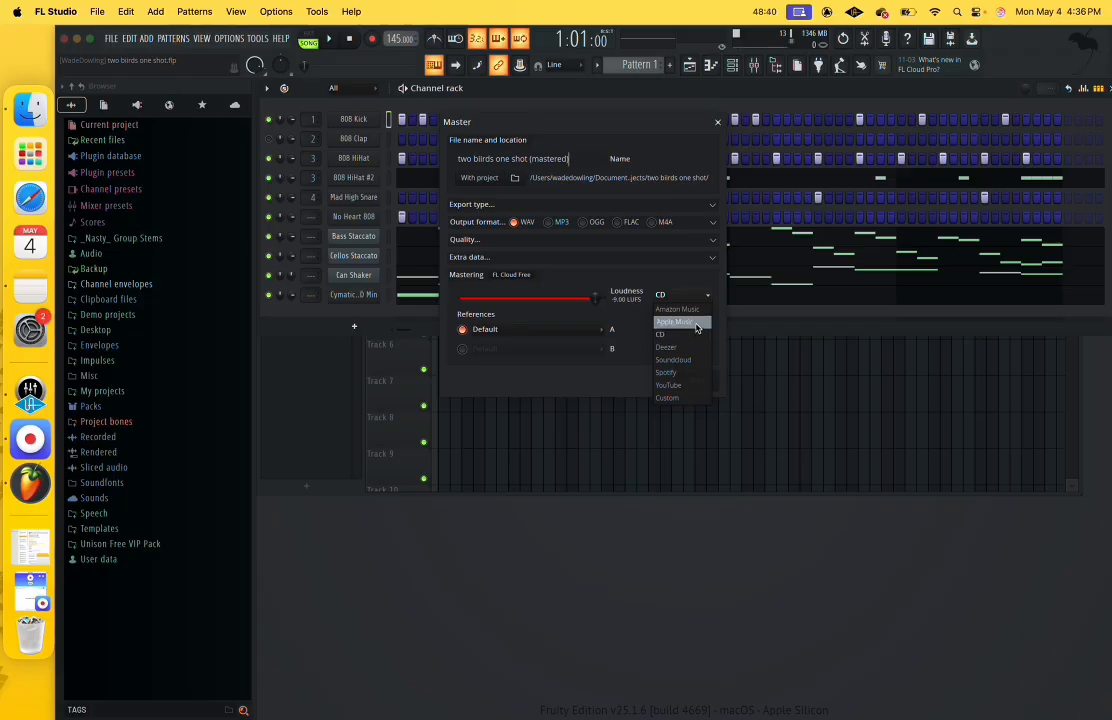
click(679, 388)
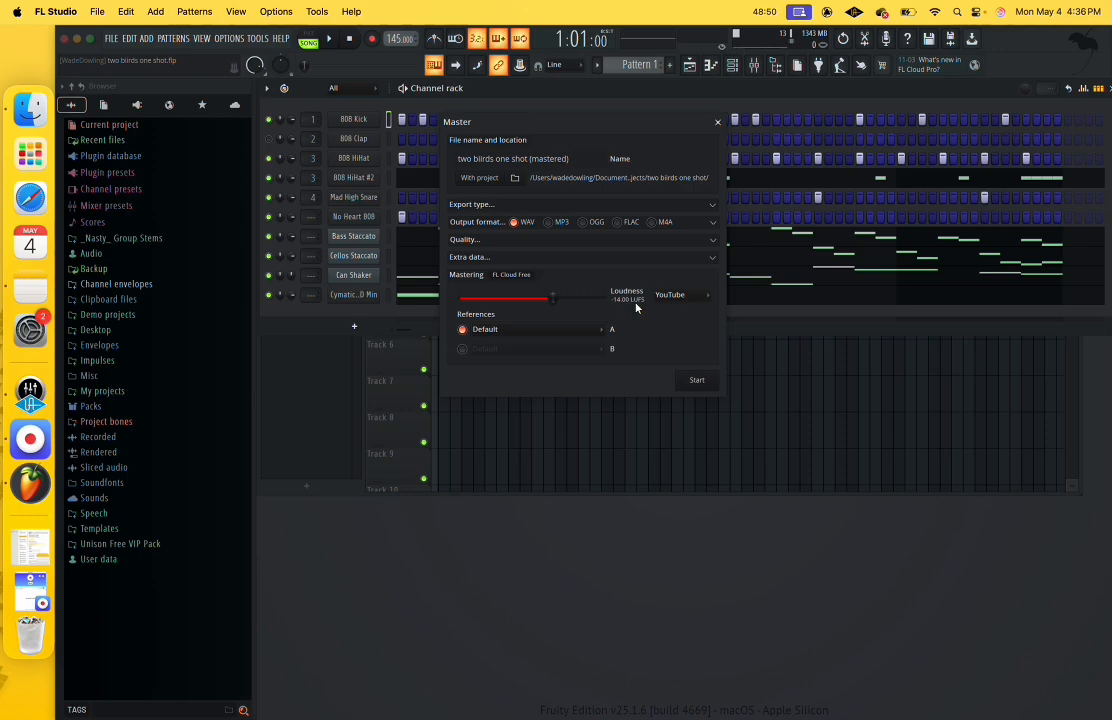
click(707, 297)
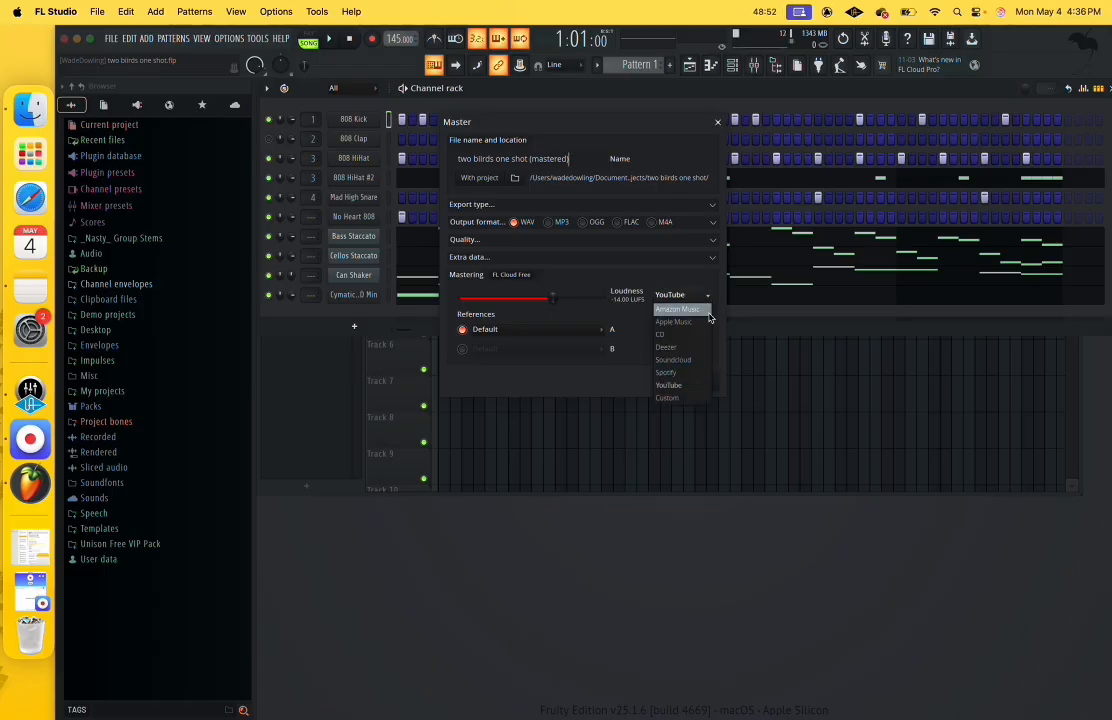
click(678, 372)
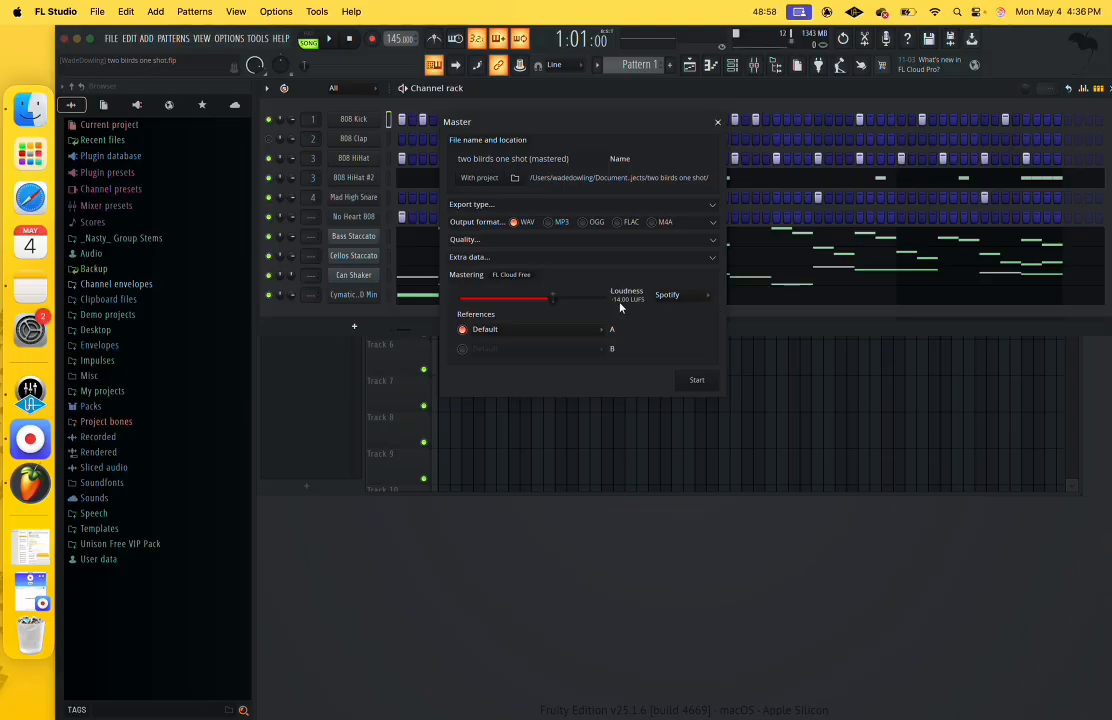
click(708, 296)
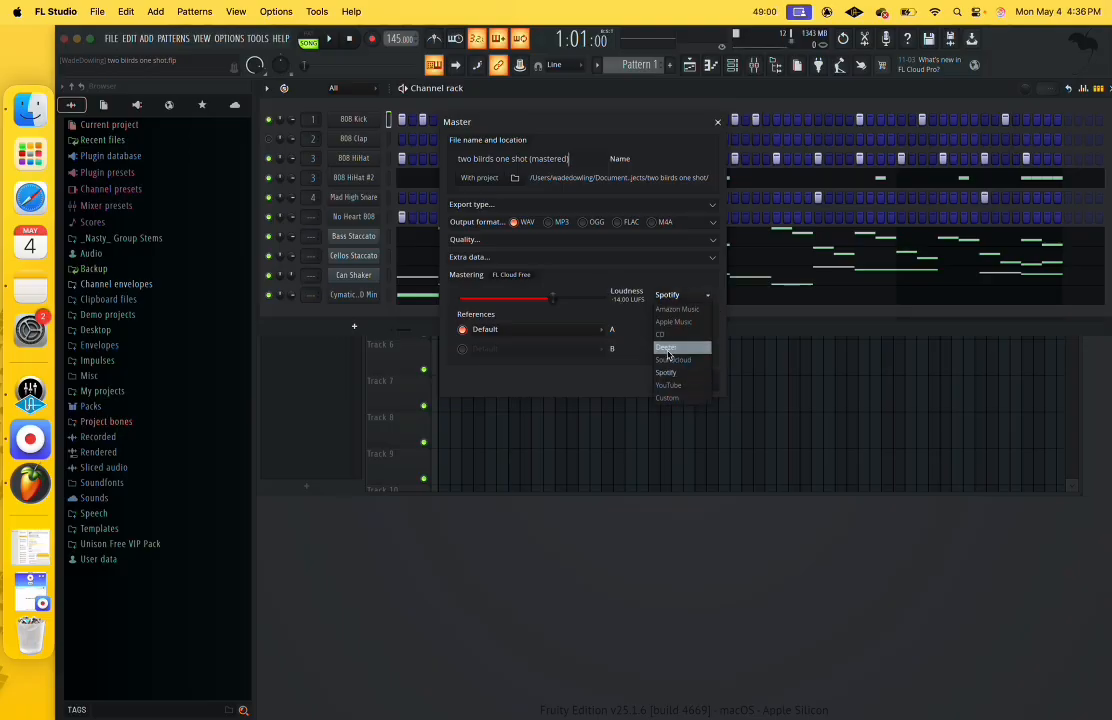
click(671, 359)
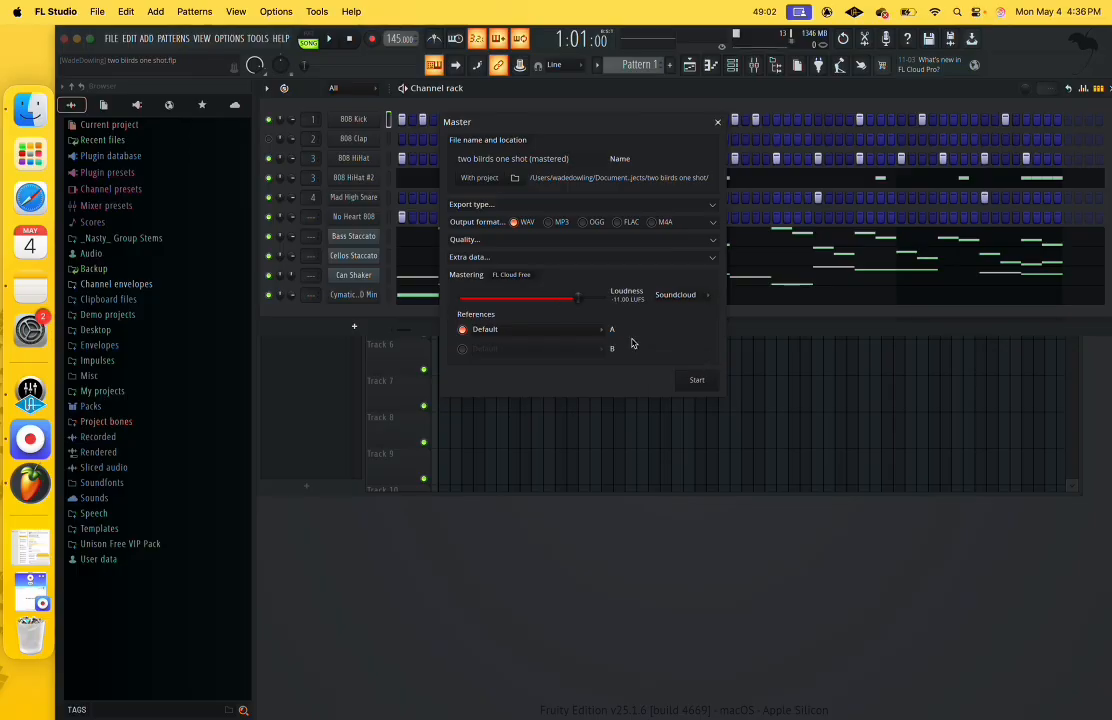
Go through the Deezer, CD, Apple Music and Amazon Music loudness presets in the mastering settings.
click(708, 298)
click(678, 350)
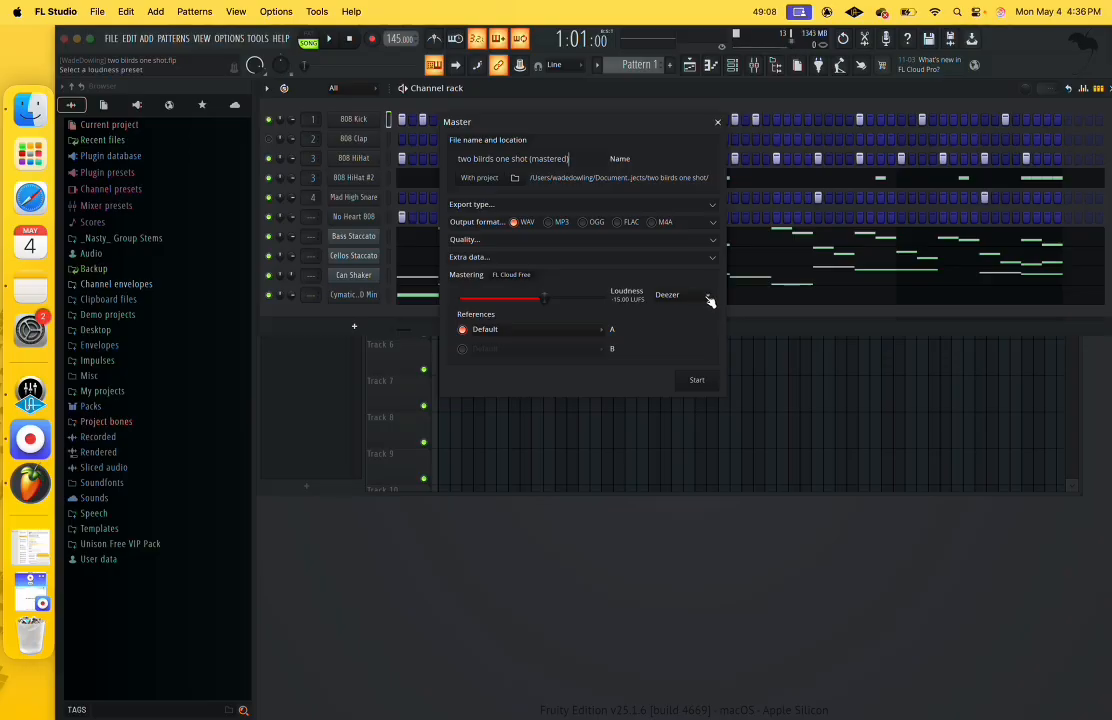
click(708, 298)
click(660, 331)
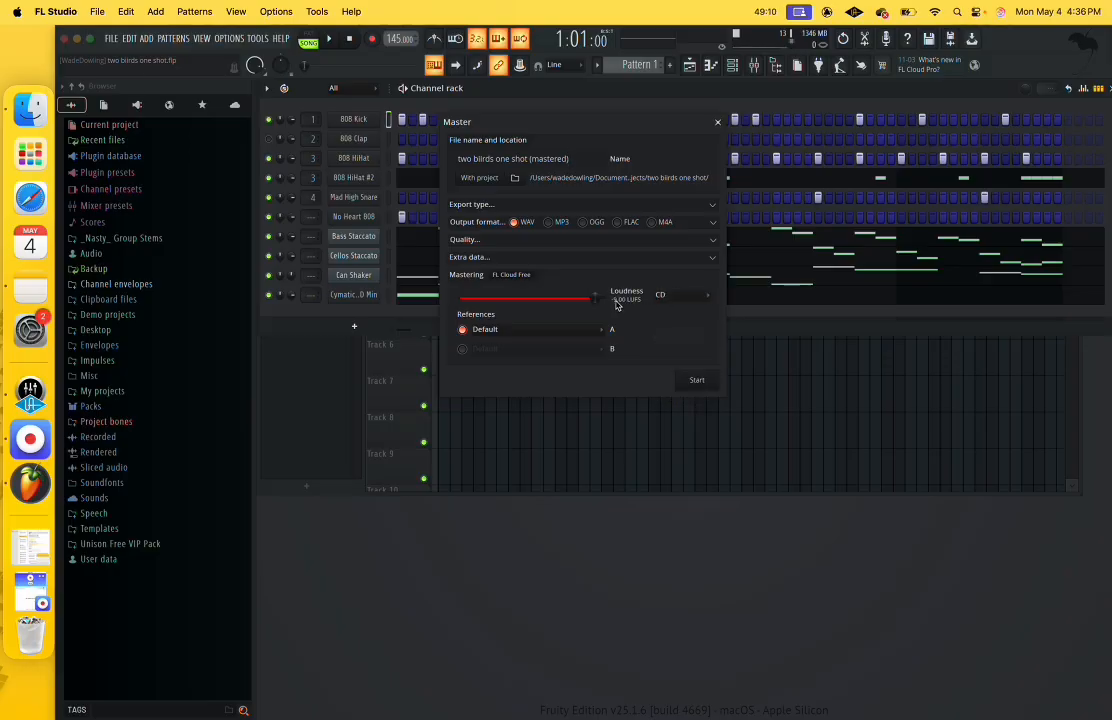
click(707, 298)
click(686, 323)
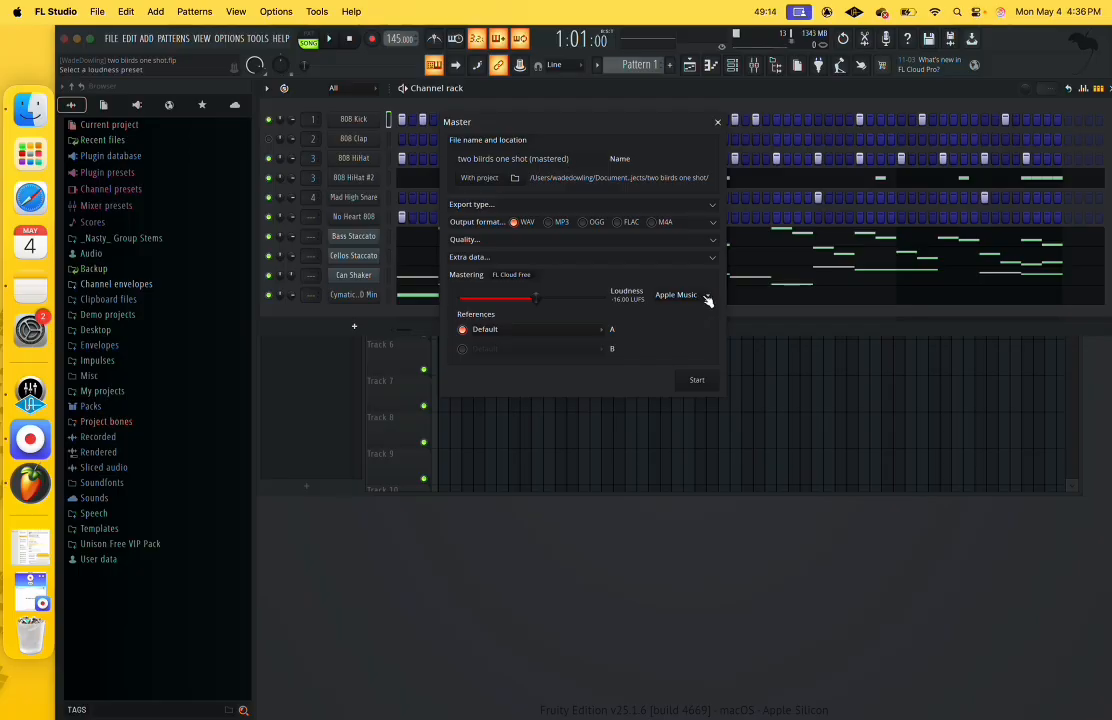
click(707, 298)
click(668, 309)
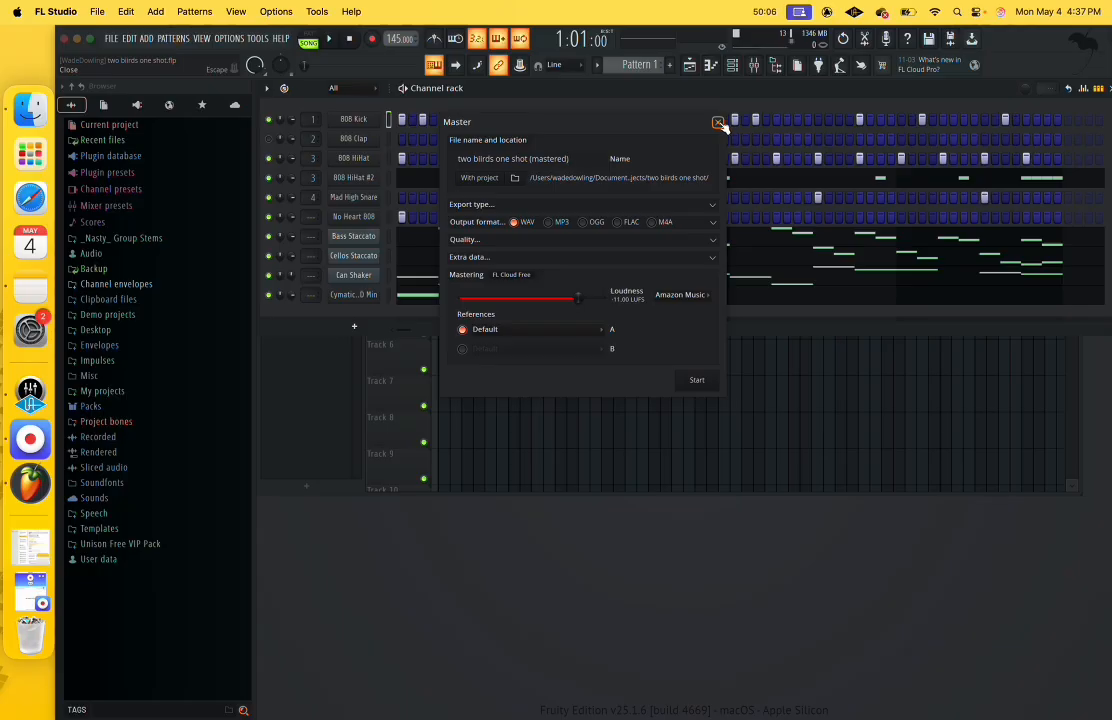
Examine the Quality options of the Master export and close the dialog without exporting.
click(716, 241)
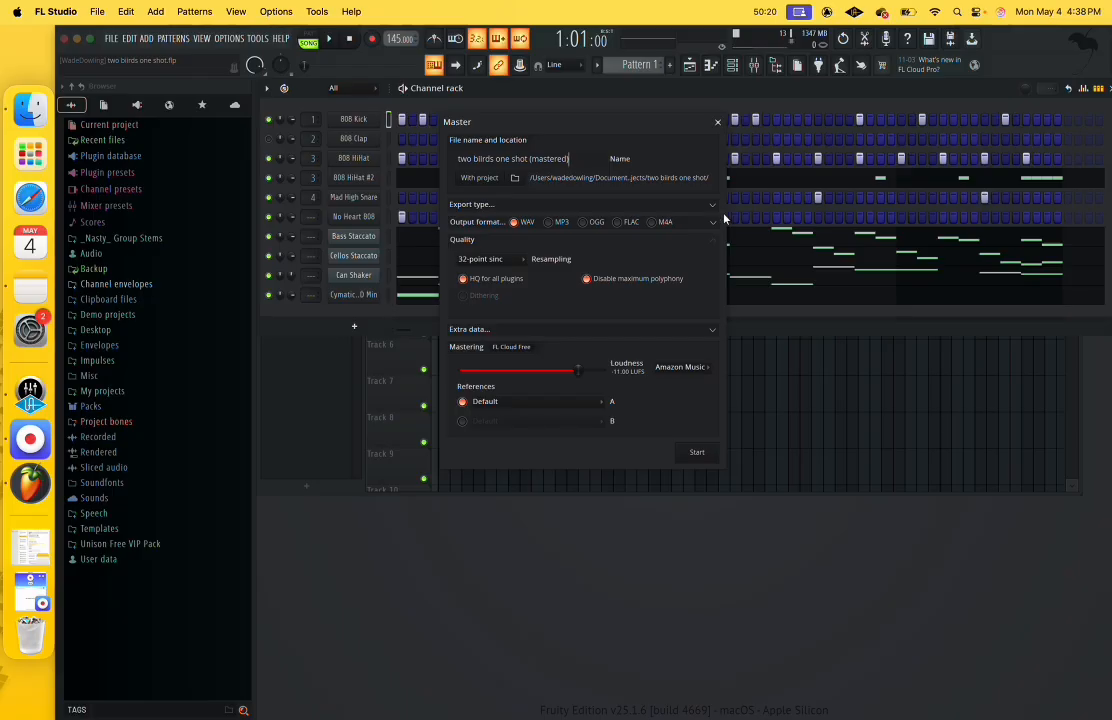
click(718, 122)
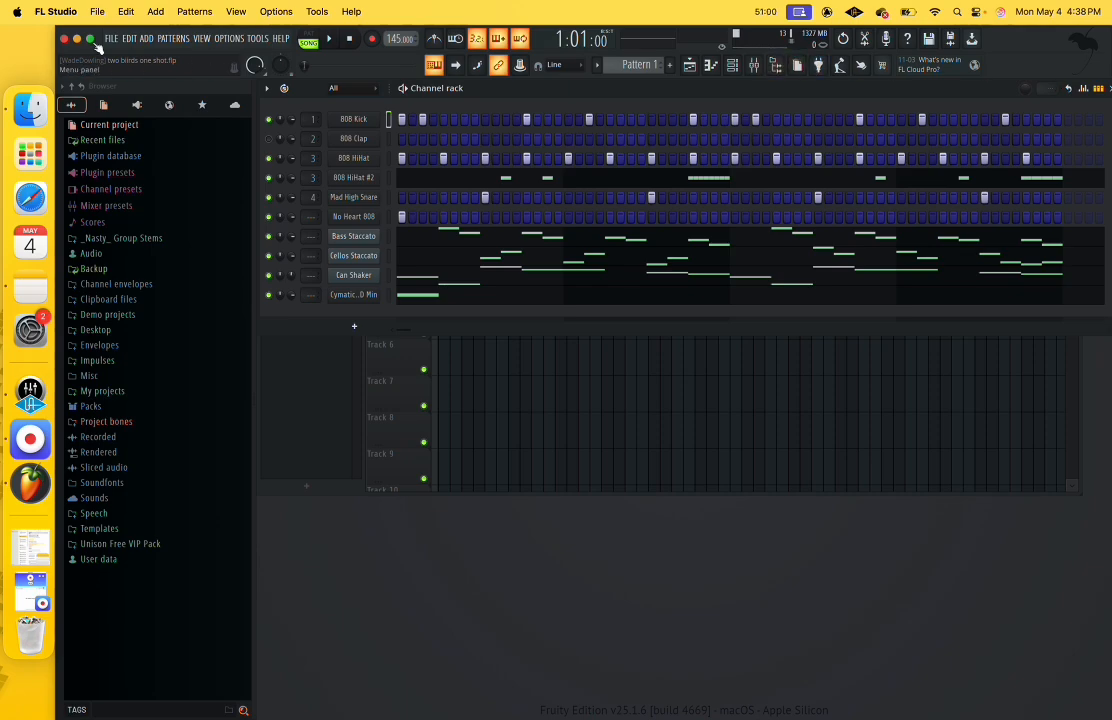
Minimize the FL Studio window and open Launchpad to show the installed applications.
click(77, 39)
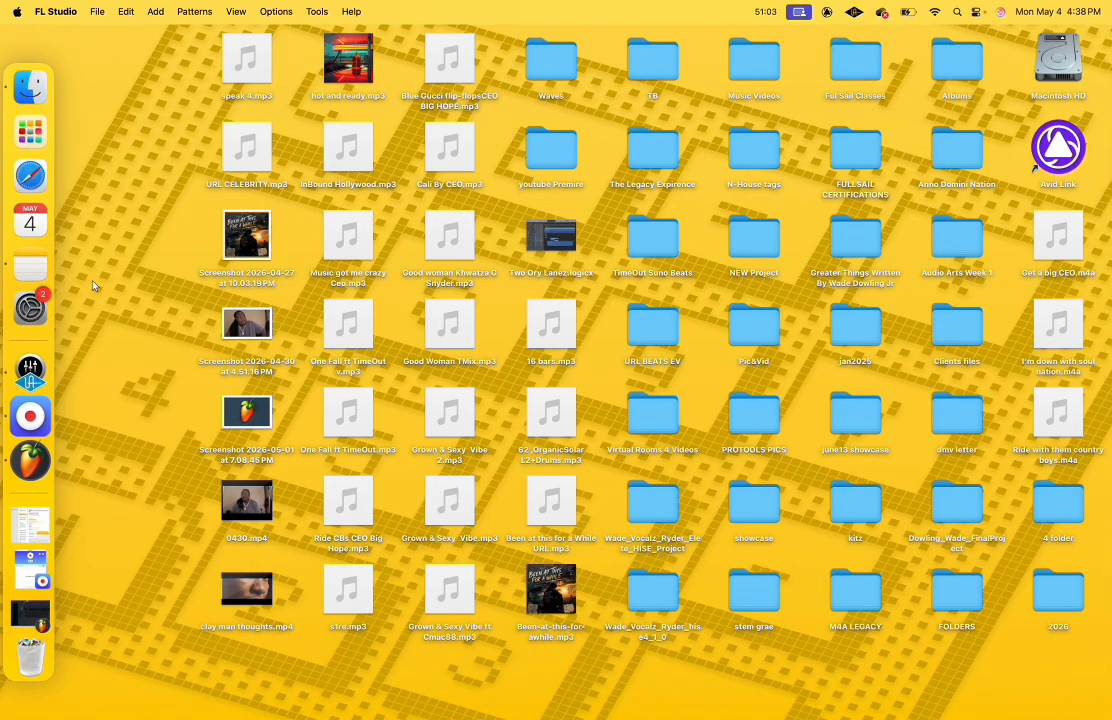
click(30, 131)
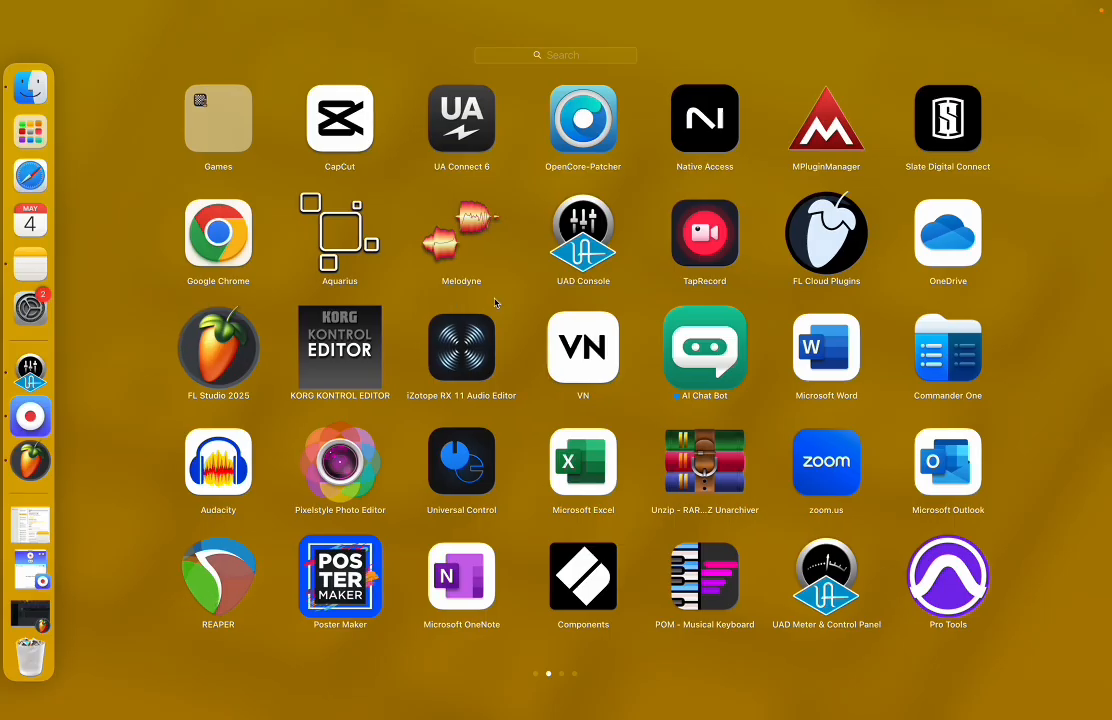
Look through all the Launchpad pages of installed applications for other music production programs, and close Launchpad.
scroll(495, 315, left, 5)
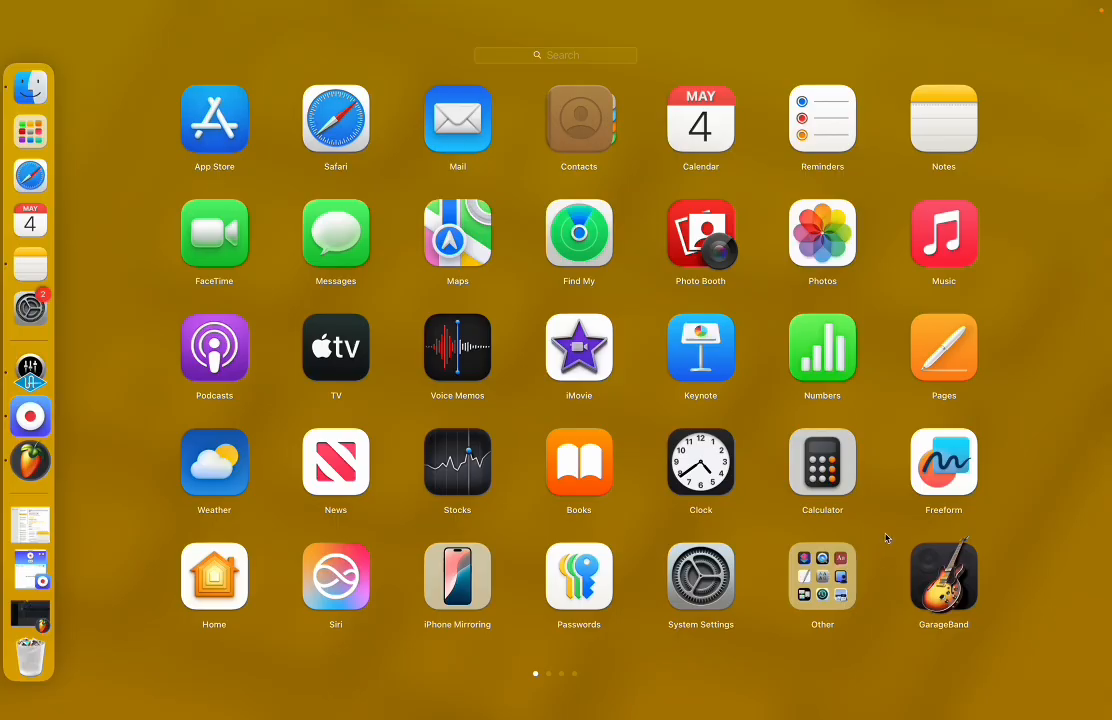
scroll(900, 537, down, 2)
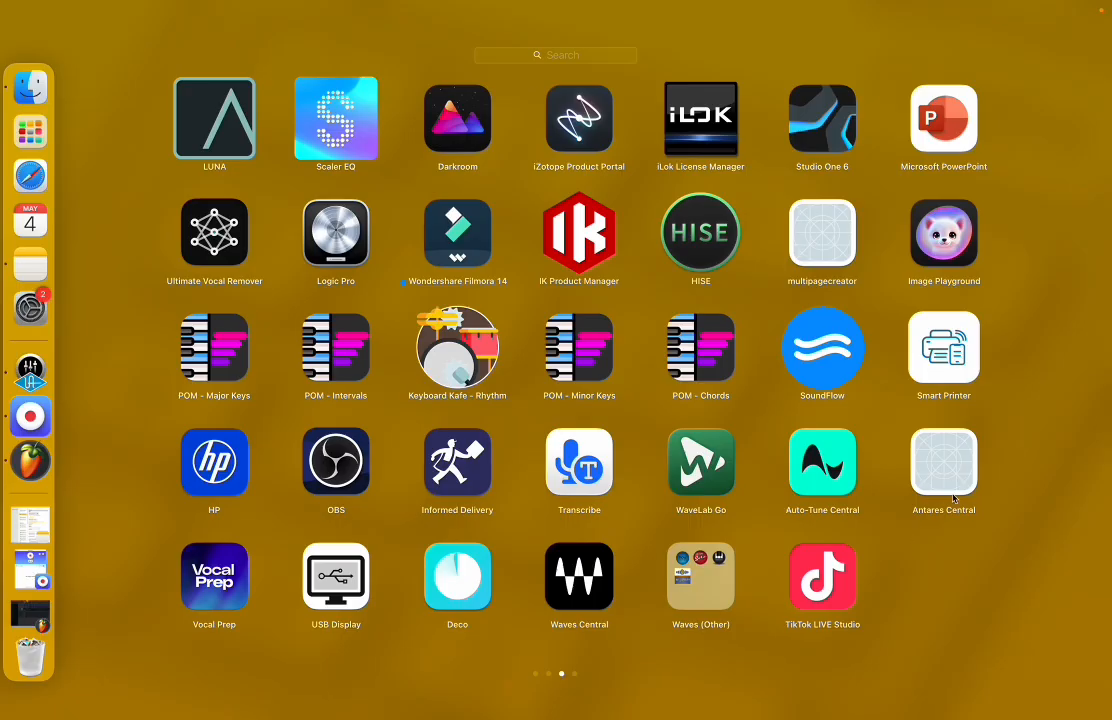
scroll(923, 538, right, 5)
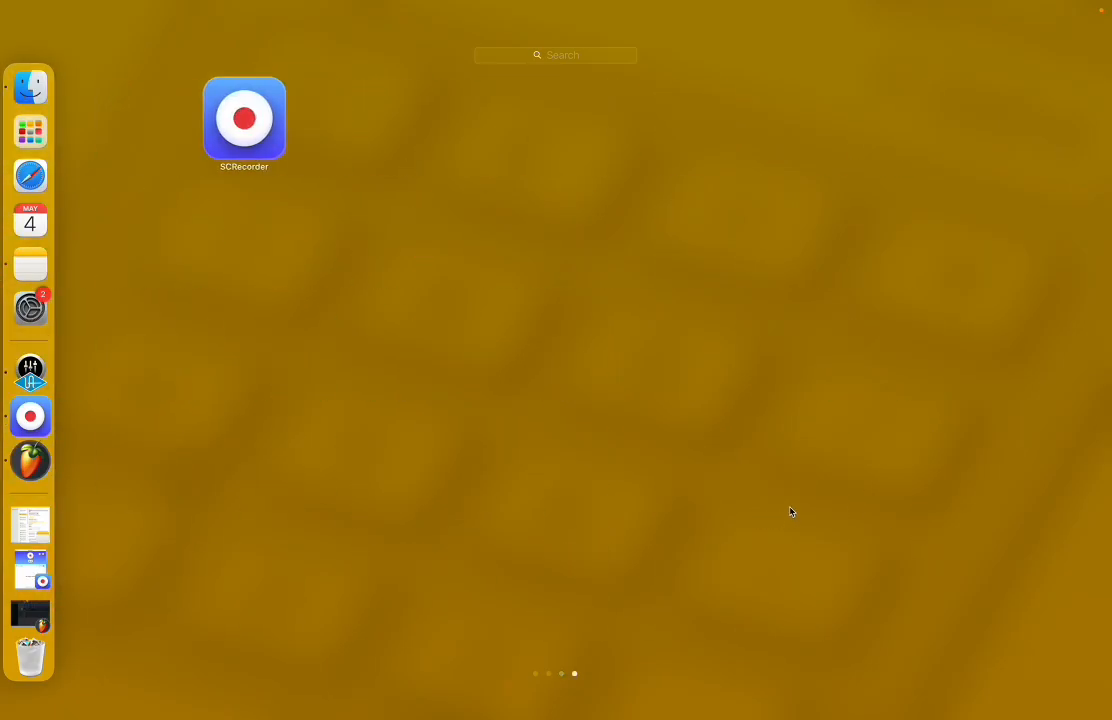
scroll(486, 423, left, 5)
scroll(407, 427, left, 5)
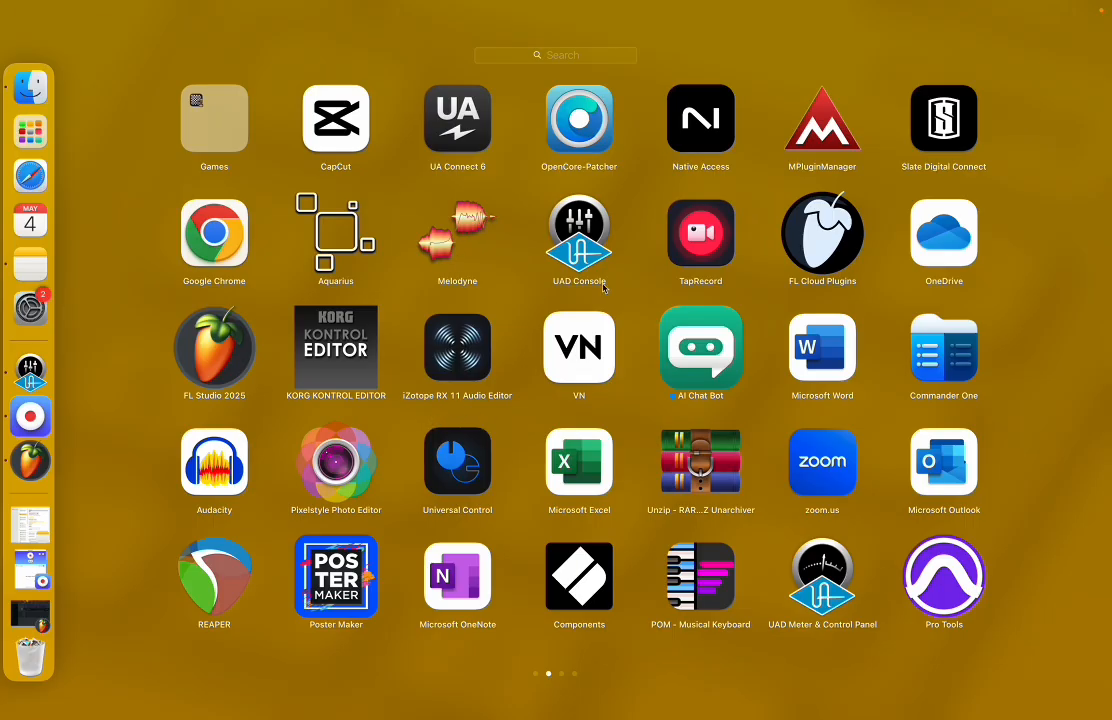
click(92, 252)
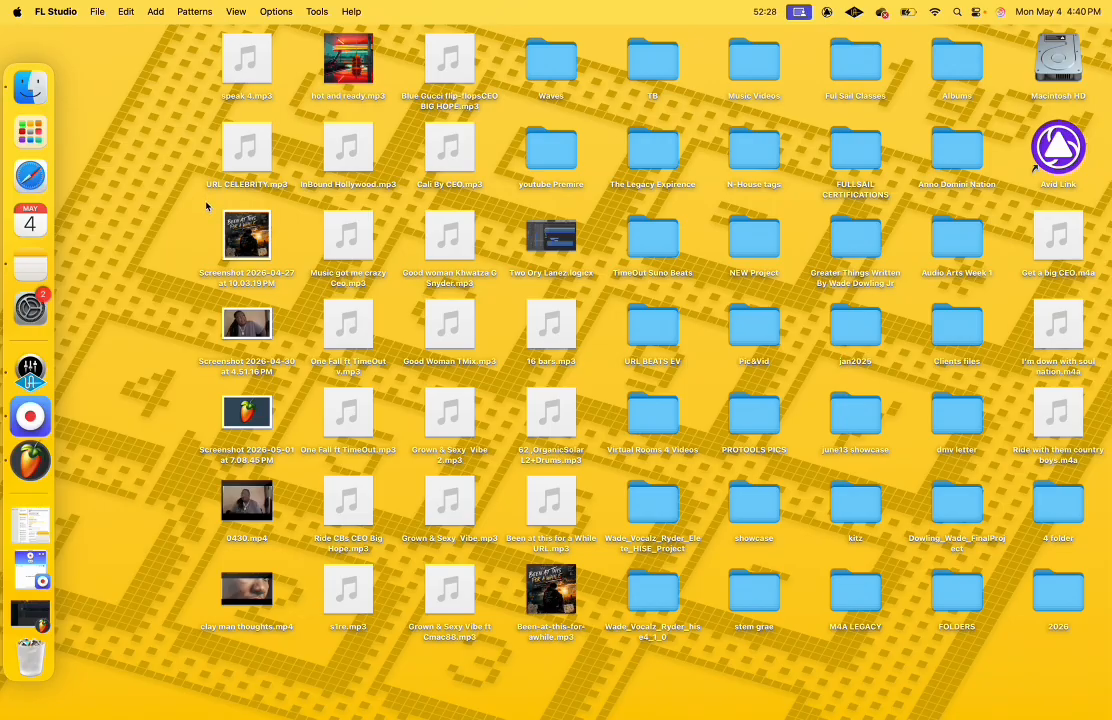
Restore the minimized SCRecorder window onto the desktop.
click(30, 568)
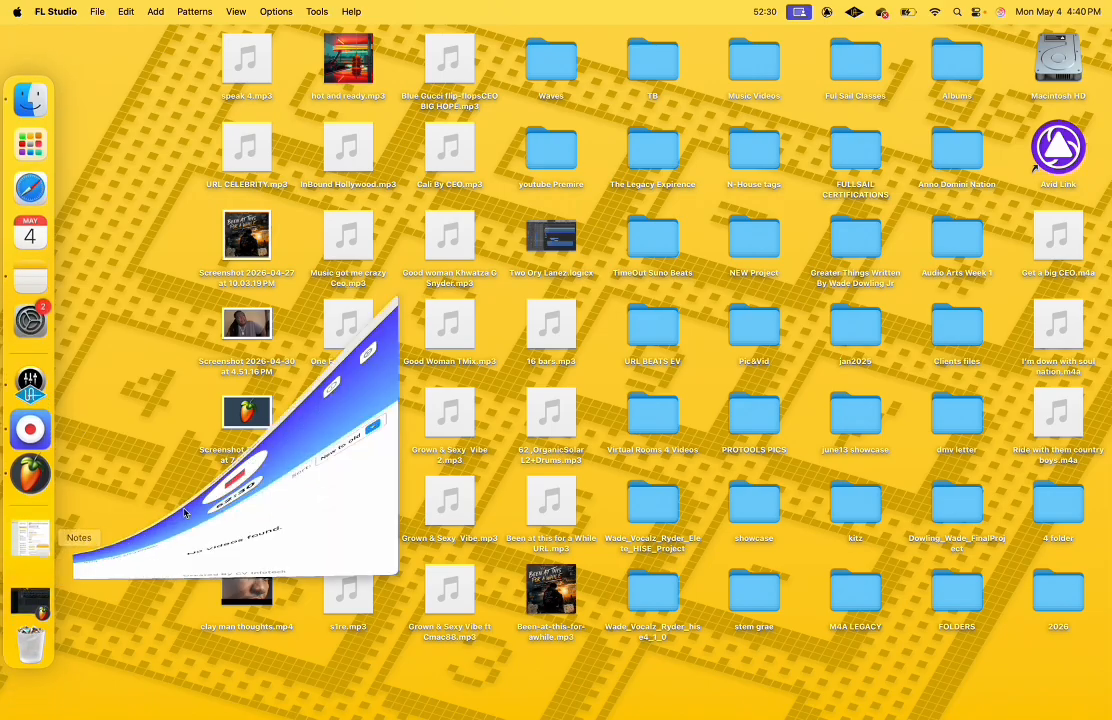